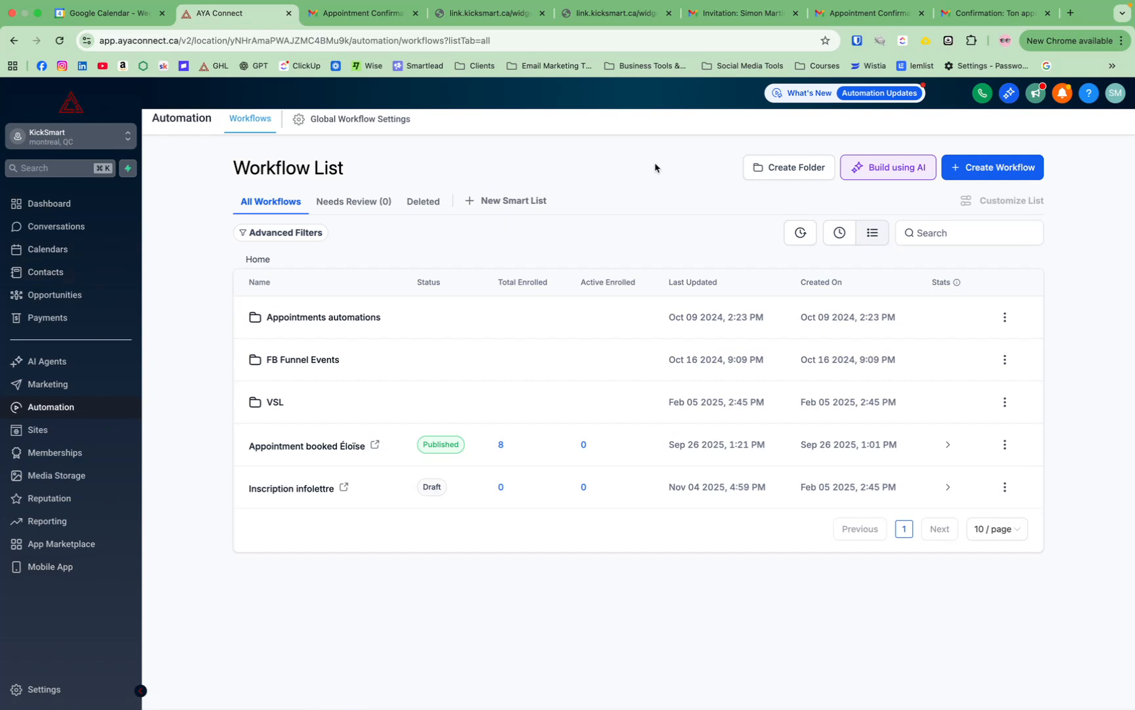
# - Open the calendar settings and review the booking types offered for a new calendar, including the additional types, without creating one
pyautogui.click(67, 252)
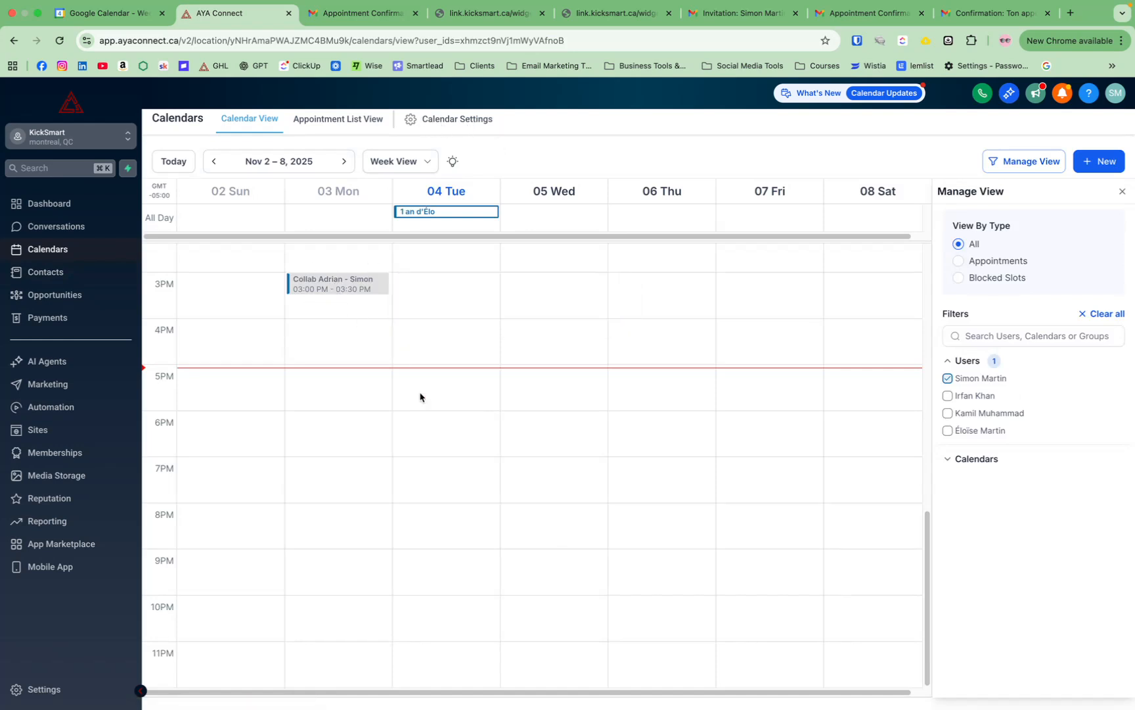
pyautogui.click(446, 130)
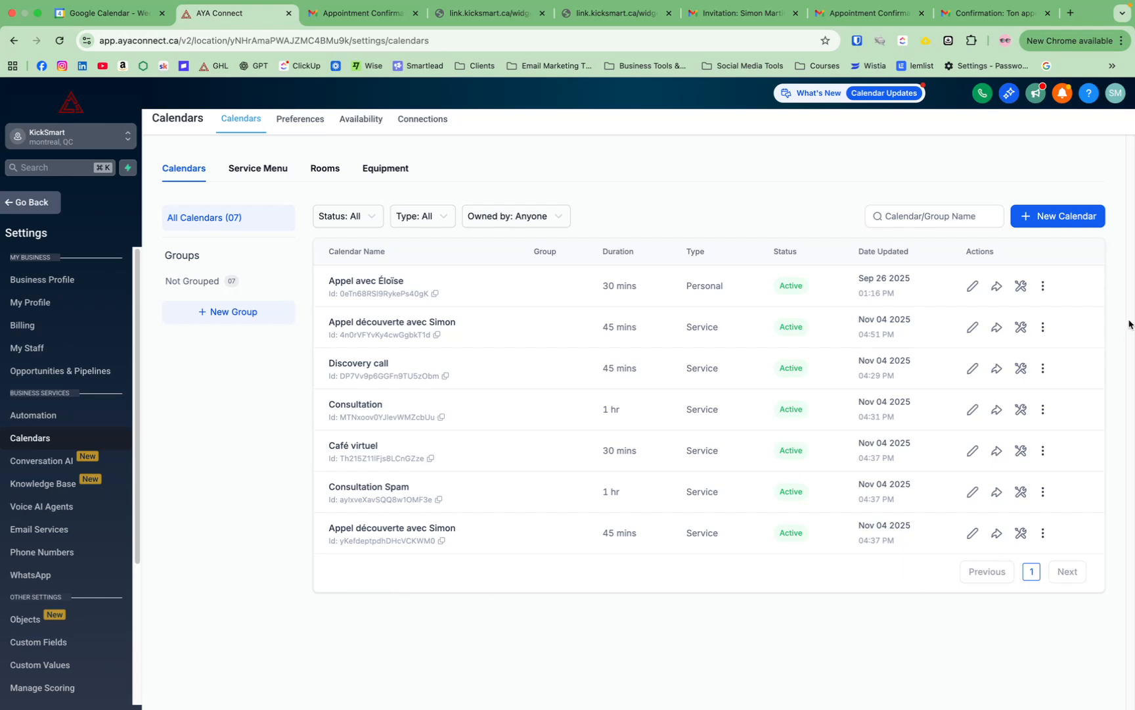
pyautogui.click(1059, 217)
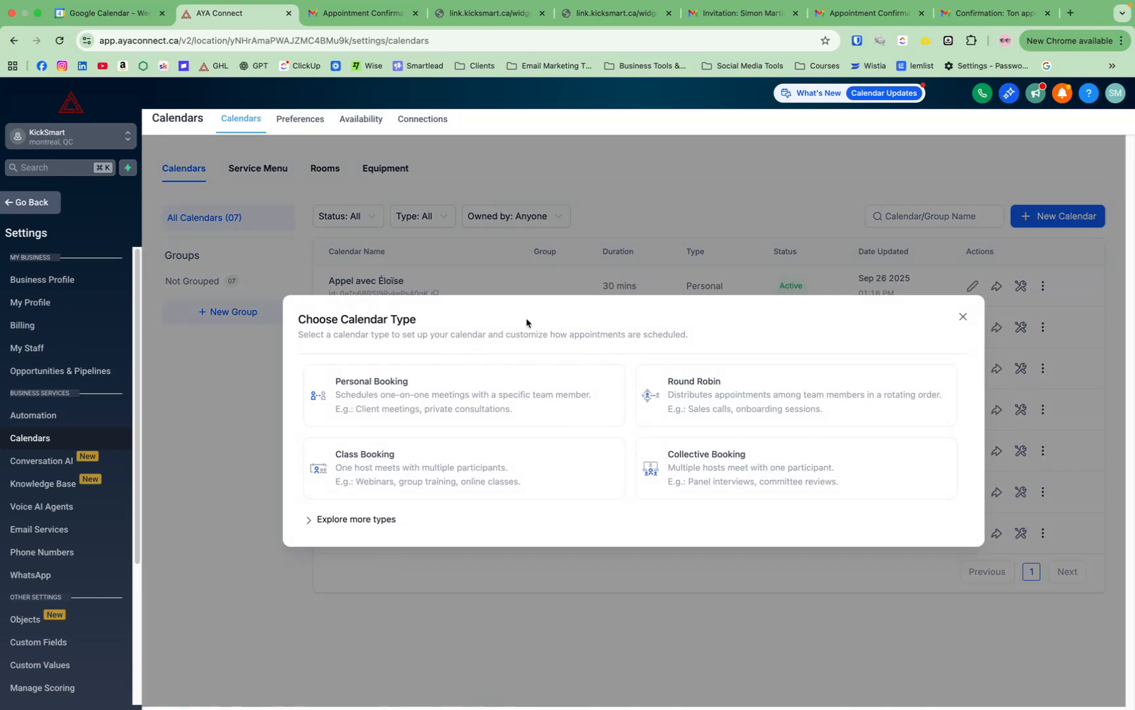
pyautogui.click(963, 316)
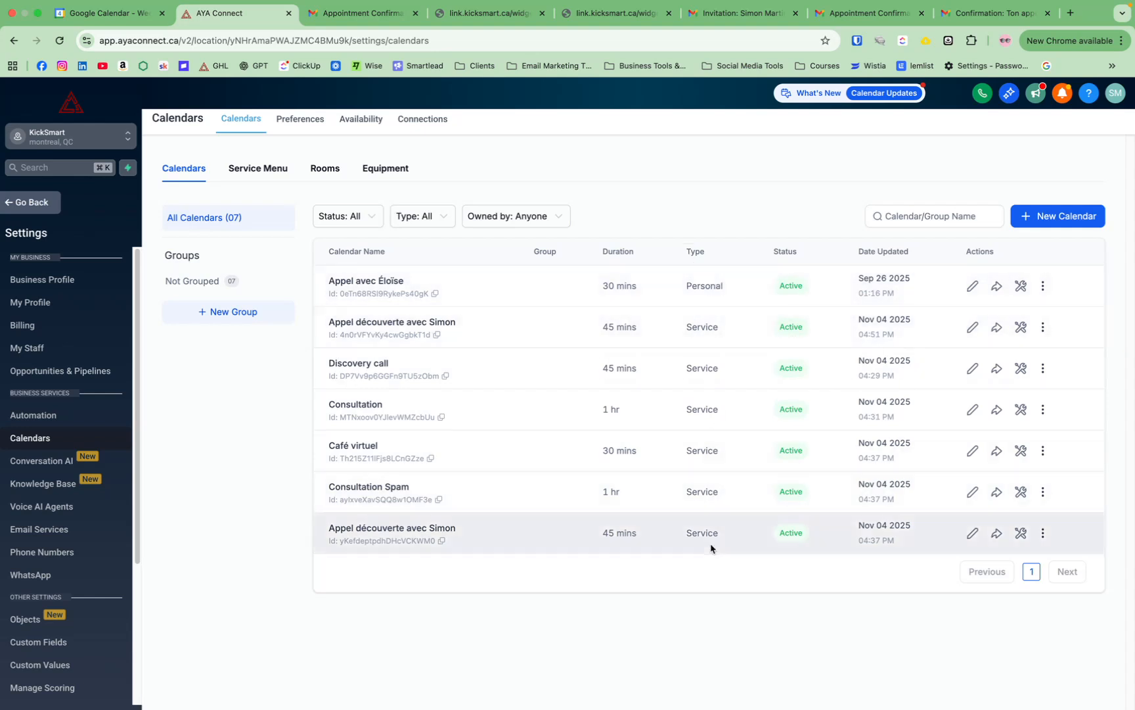
pyautogui.click(1059, 214)
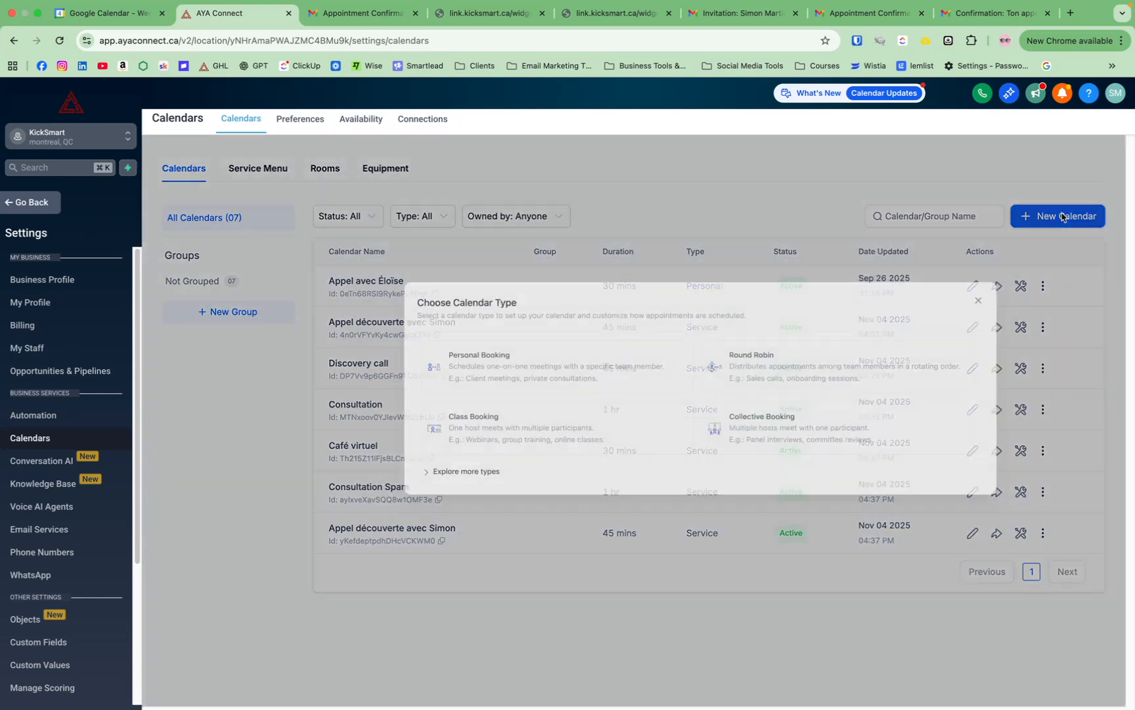
pyautogui.click(334, 523)
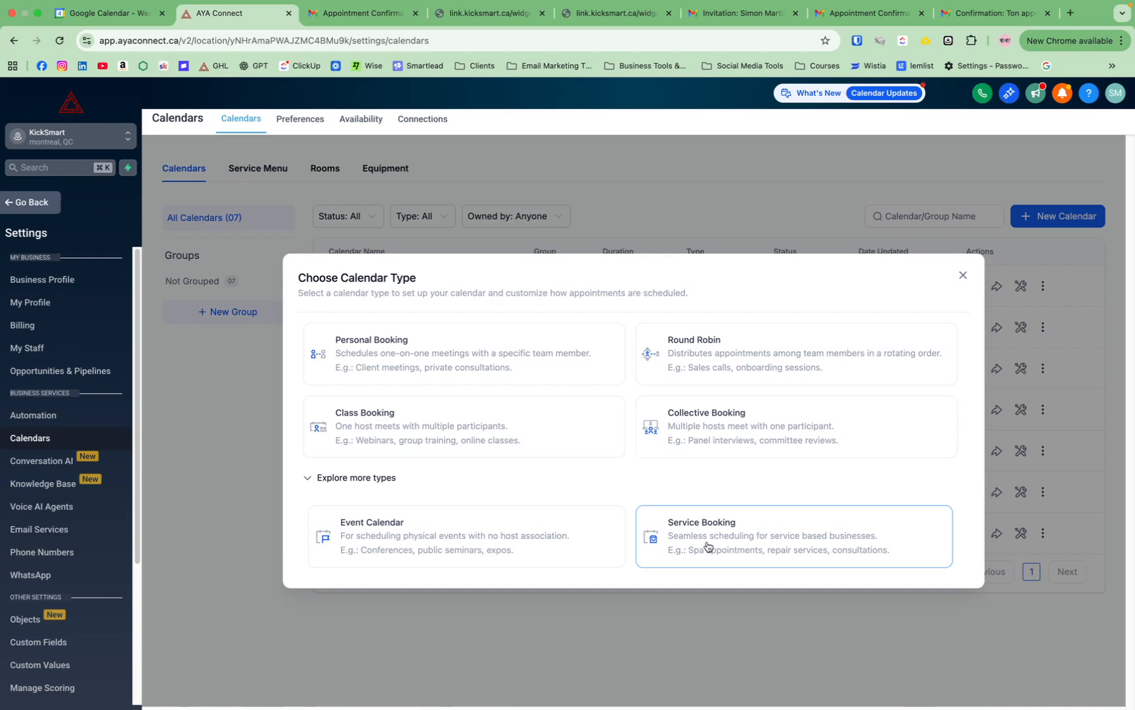
pyautogui.click(964, 275)
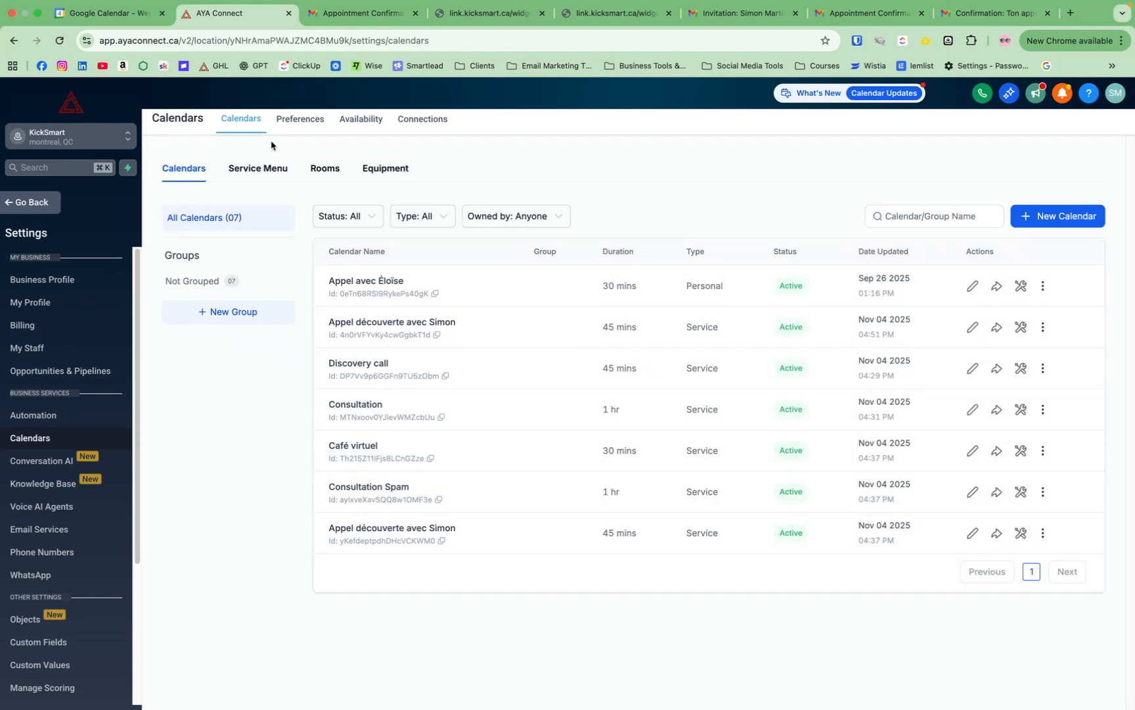
# - Check the meeting location options in the personal calendar preferences and pick Google Meet
pyautogui.click(299, 121)
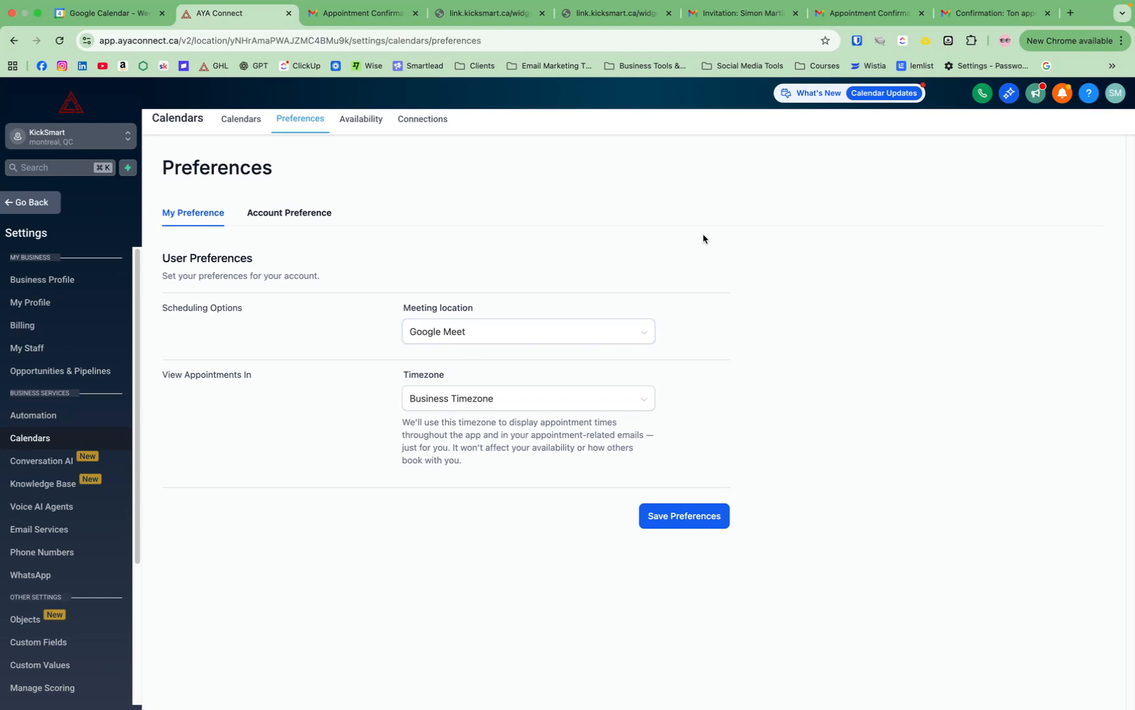
pyautogui.click(461, 342)
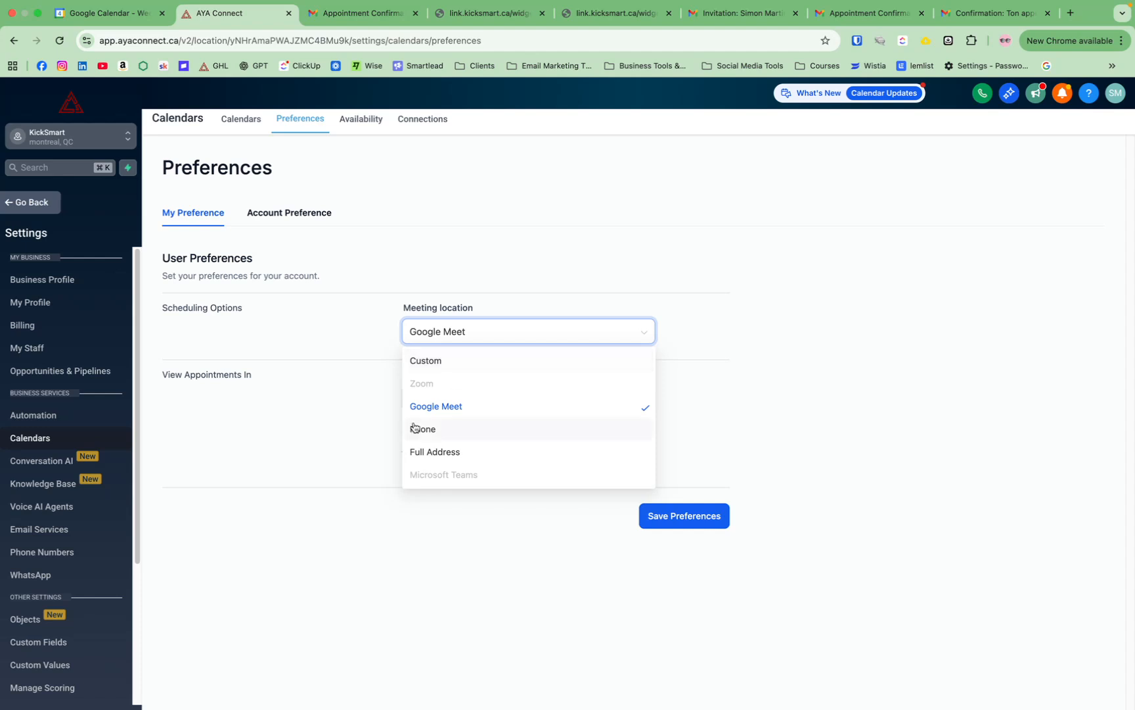
pyautogui.click(456, 406)
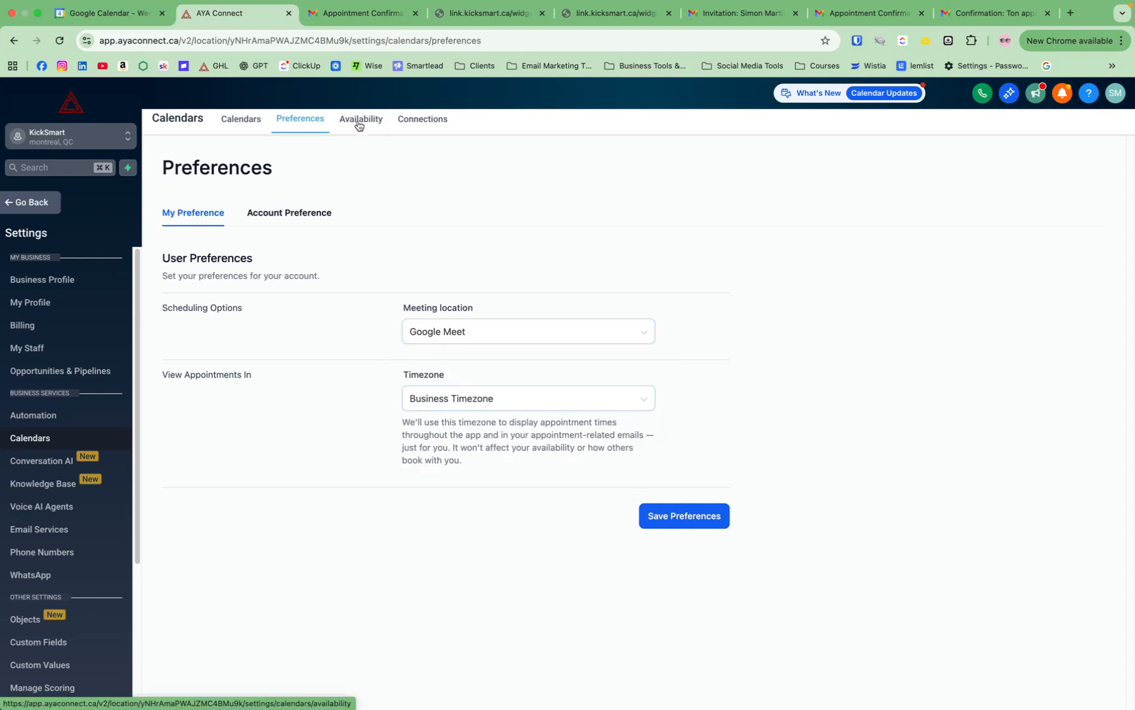
# - Review the account-level calendar preferences, including services, widget language, and the time format and week start options
pyautogui.click(282, 219)
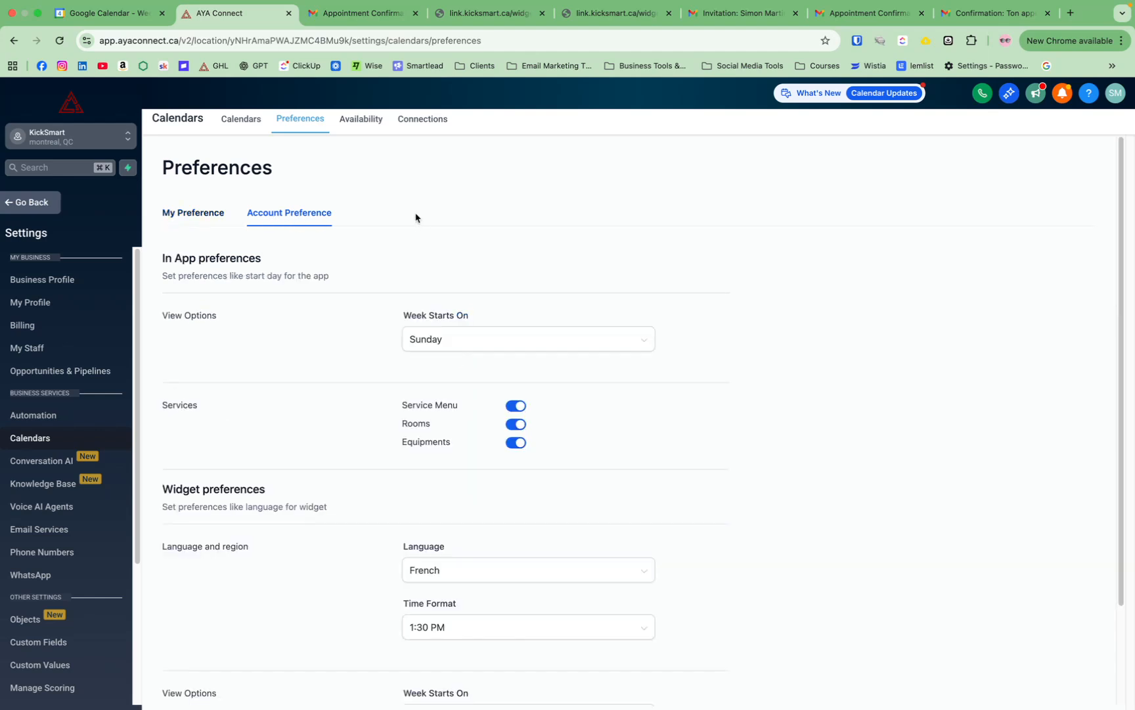
pyautogui.scroll(-3, 660, 325)
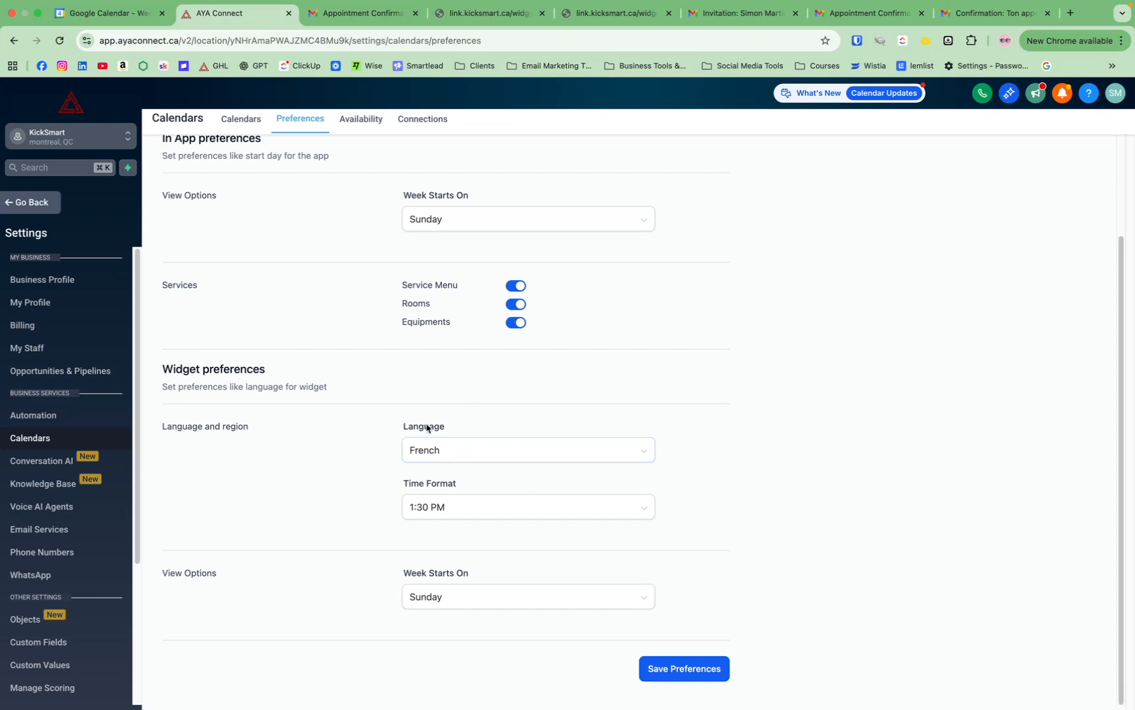
pyautogui.scroll(3, 325, 393)
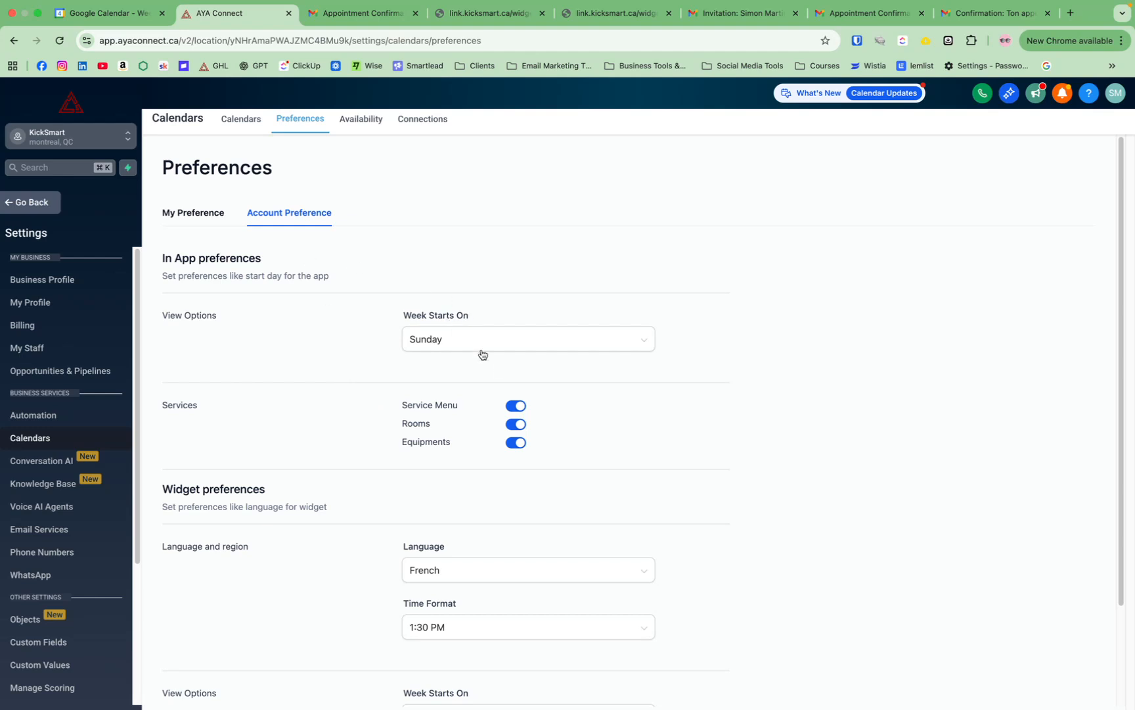
pyautogui.scroll(-3, 657, 473)
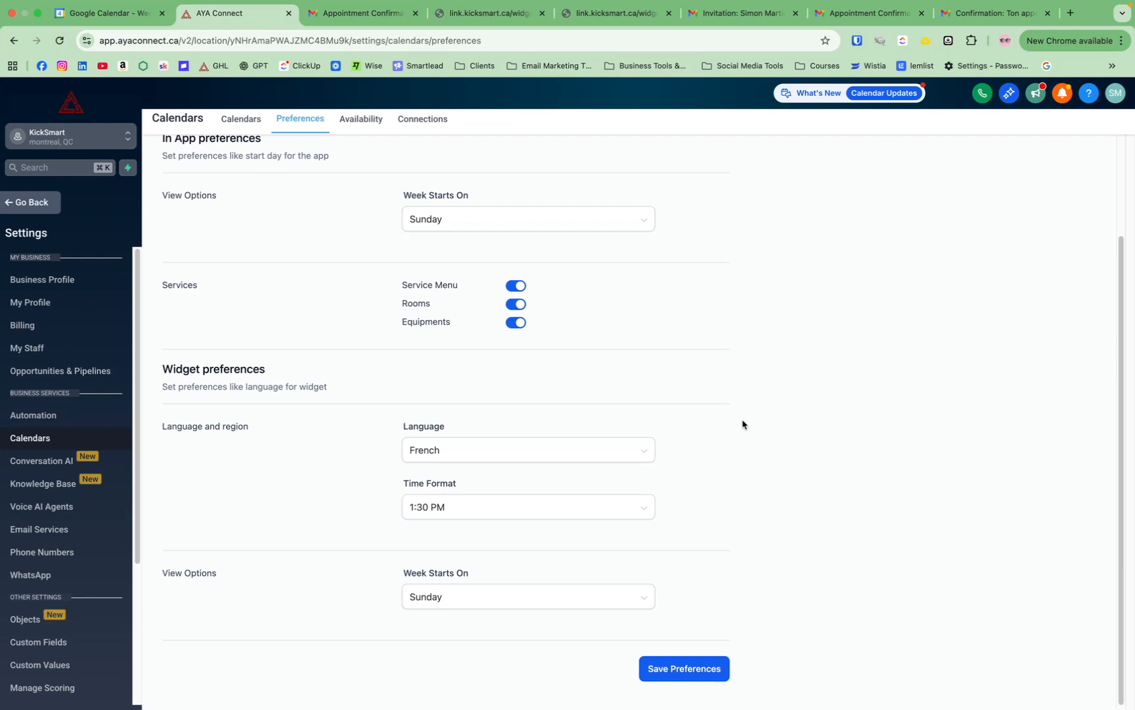
pyautogui.click(456, 501)
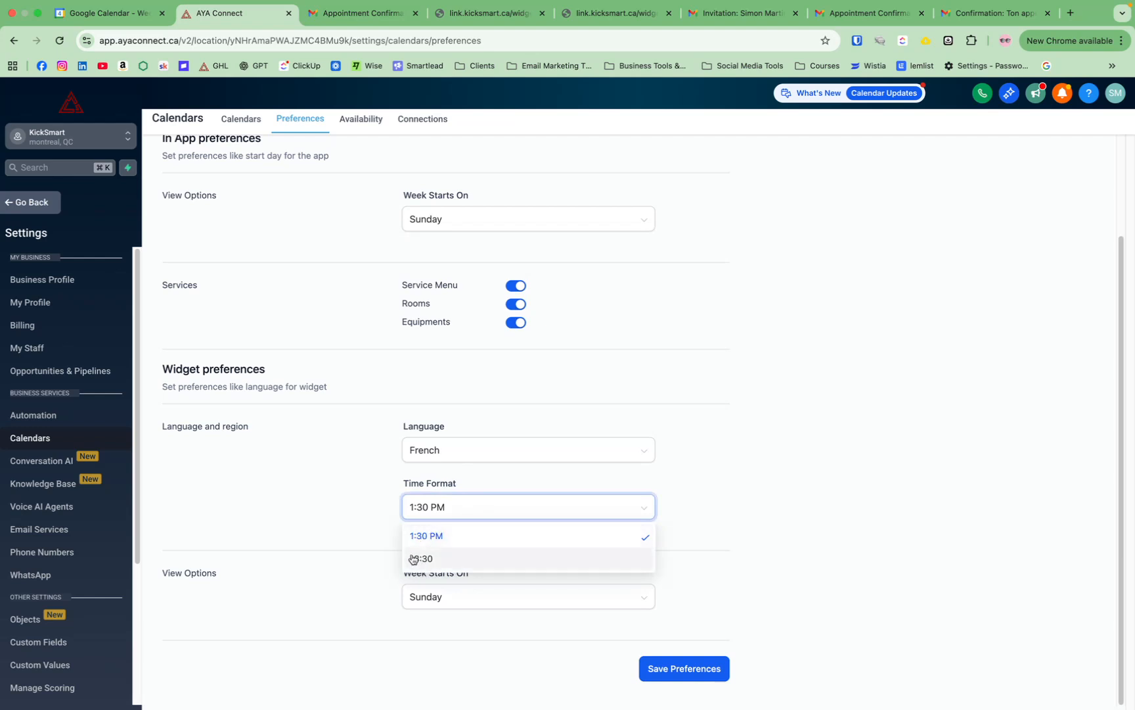
pyautogui.click(326, 566)
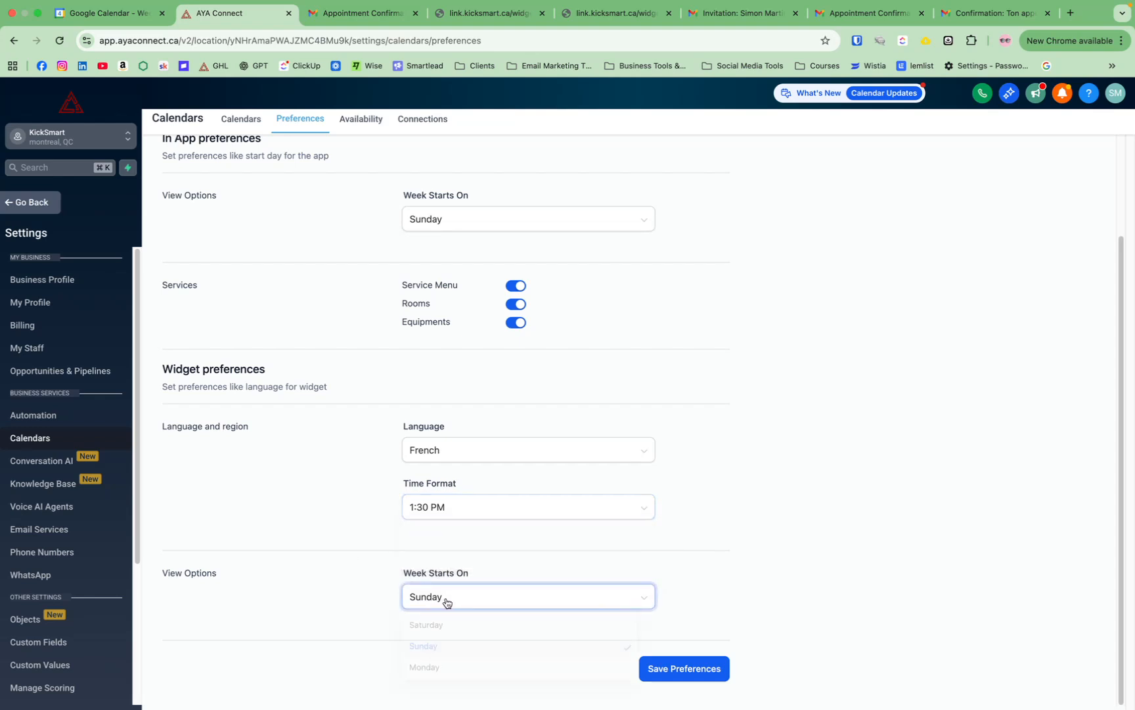
pyautogui.click(446, 603)
pyautogui.click(319, 585)
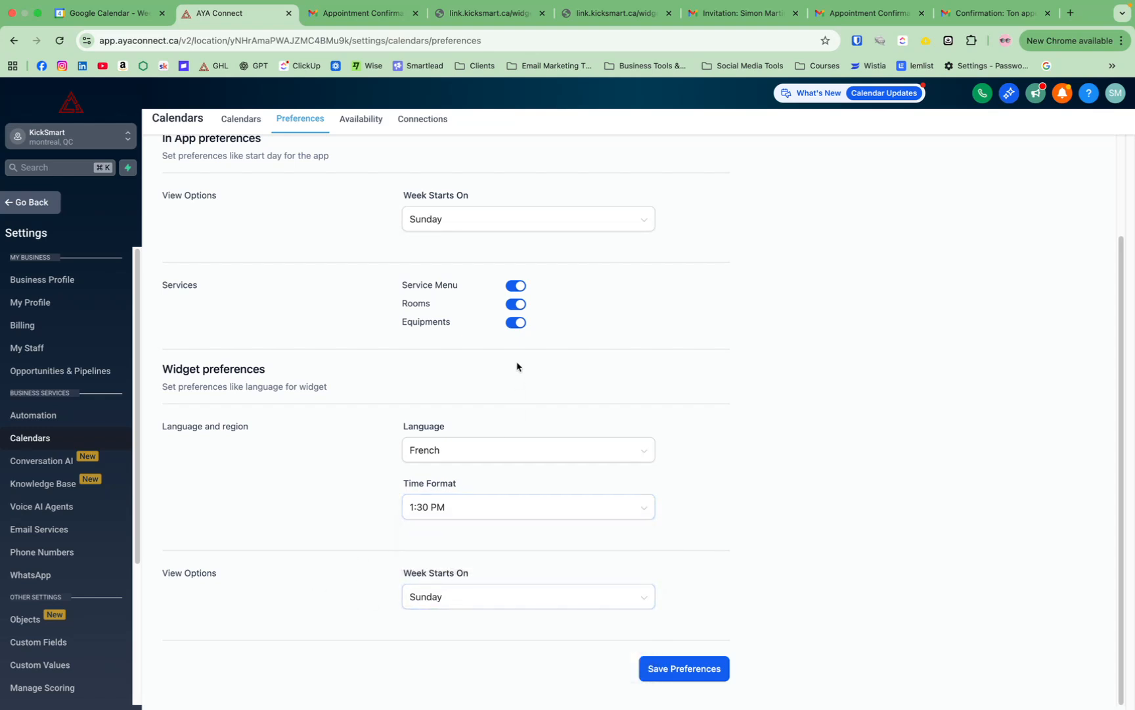
pyautogui.scroll(4, 517, 363)
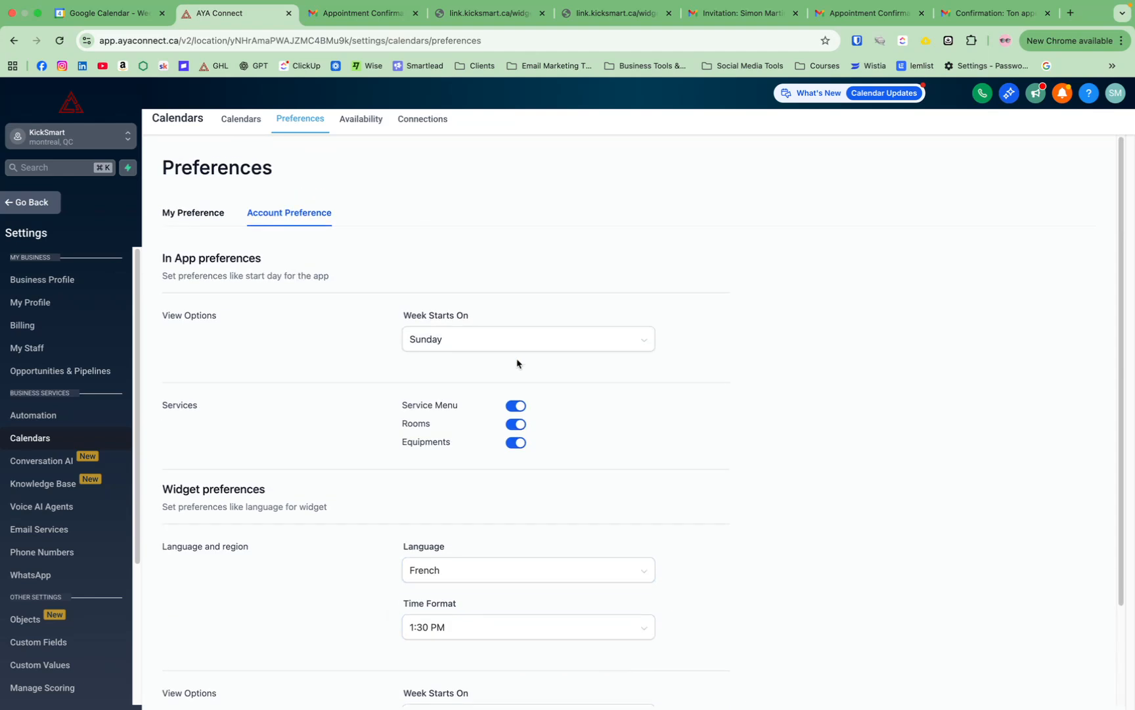
# - Review the calendar availability settings, covering the timezone and the working hours for each day
pyautogui.click(372, 120)
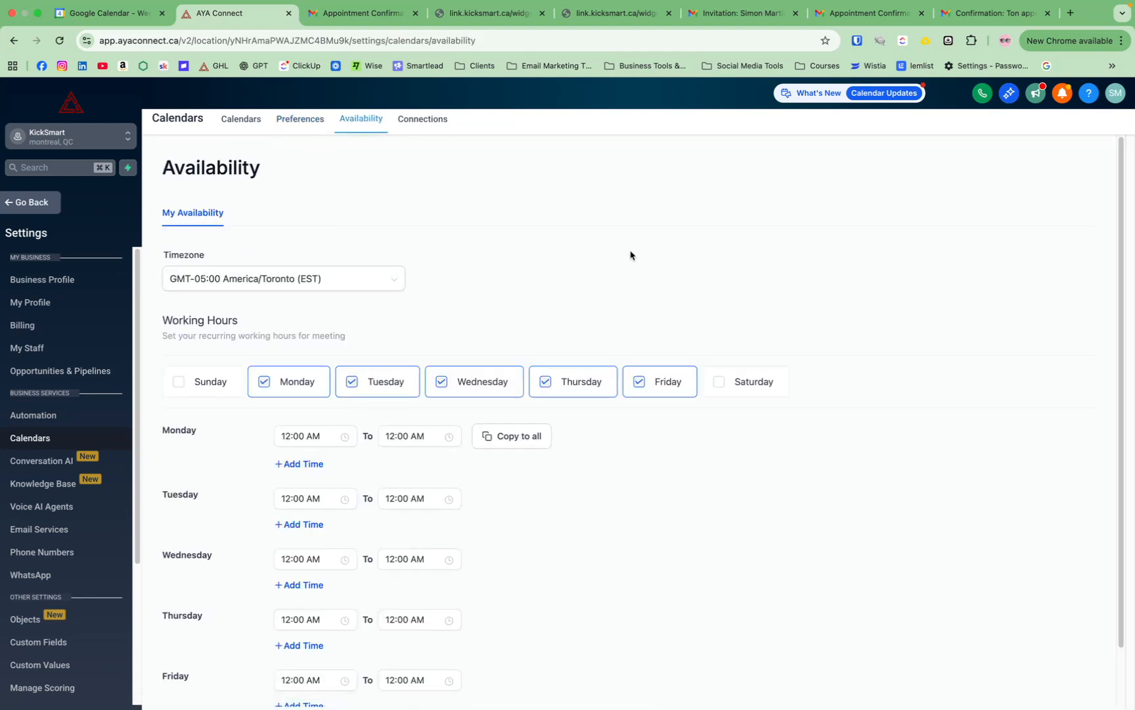
pyautogui.scroll(-1, 854, 502)
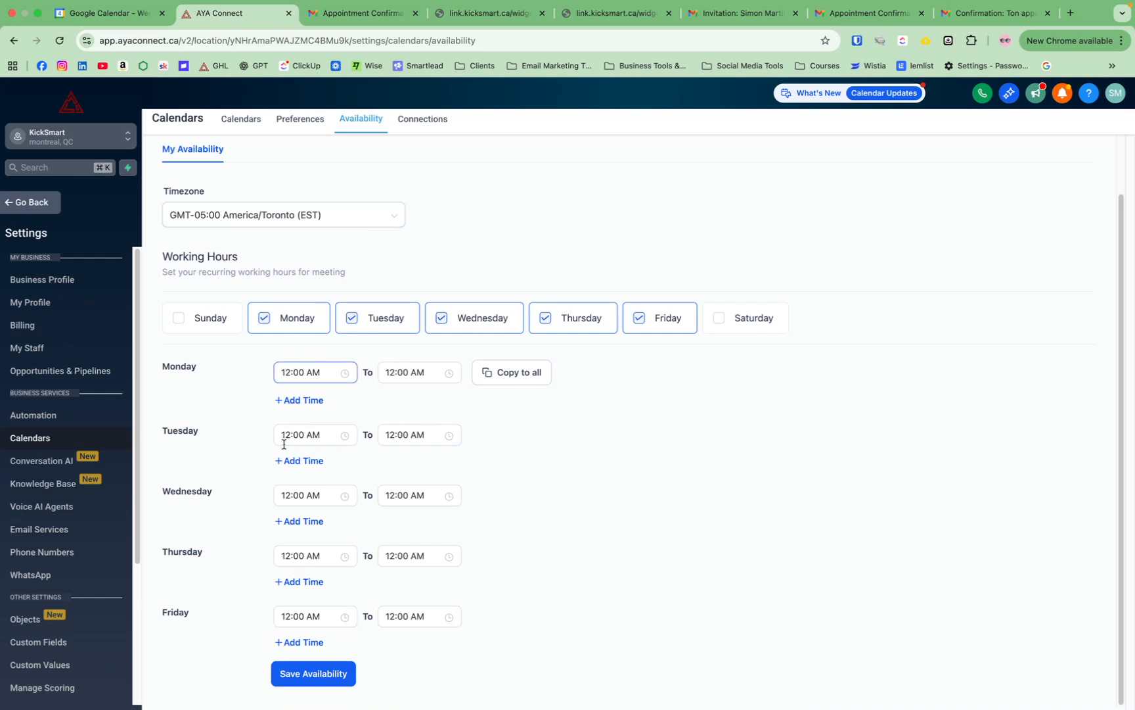
pyautogui.scroll(2, 517, 398)
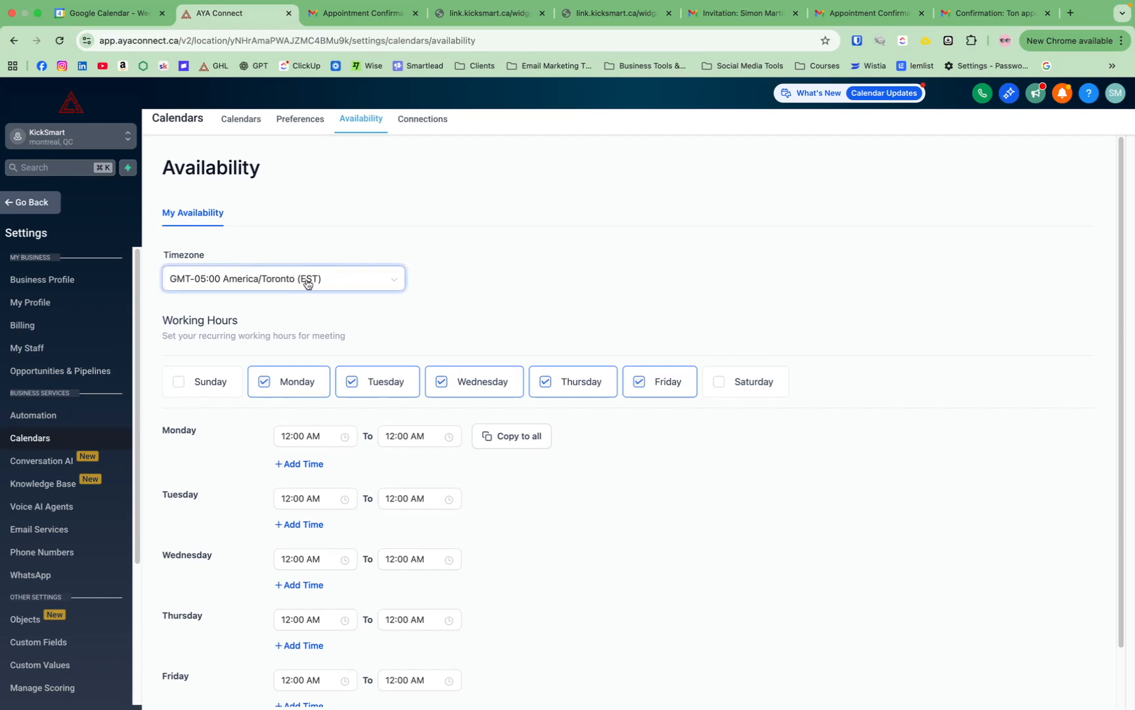
# - Examine the calendar connections, including the linked and conflict calendars, private mode for synced events, and the staff selection
pyautogui.click(437, 118)
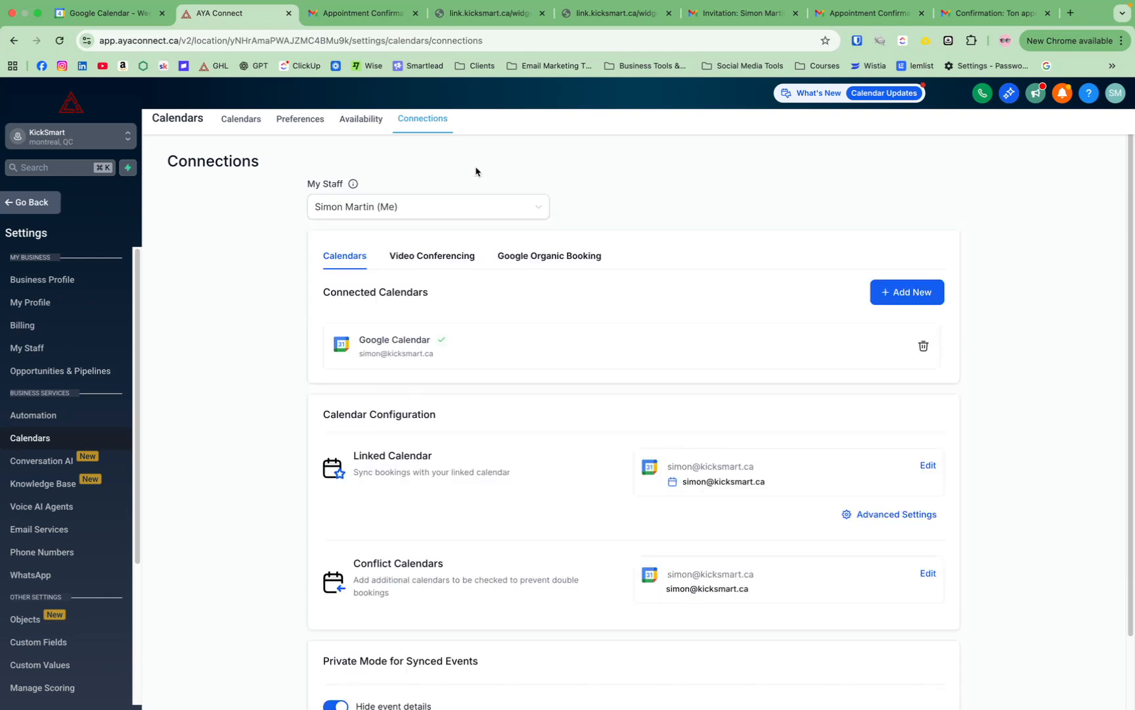
pyautogui.scroll(-1, 537, 259)
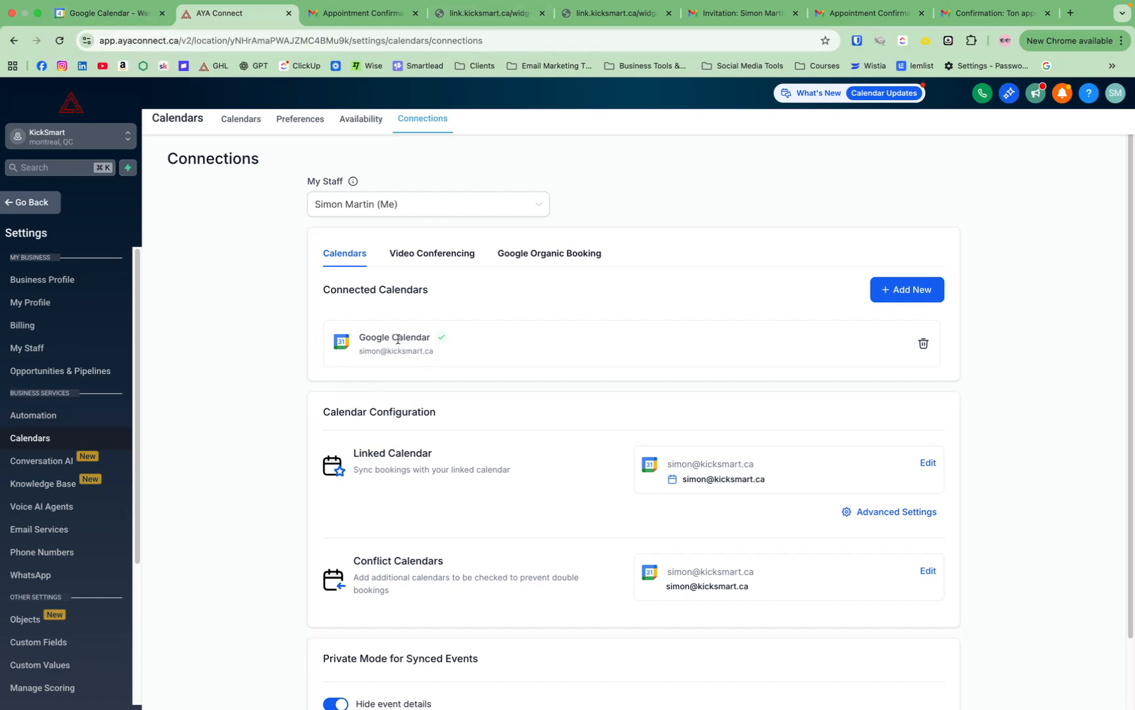
pyautogui.scroll(-1, 401, 343)
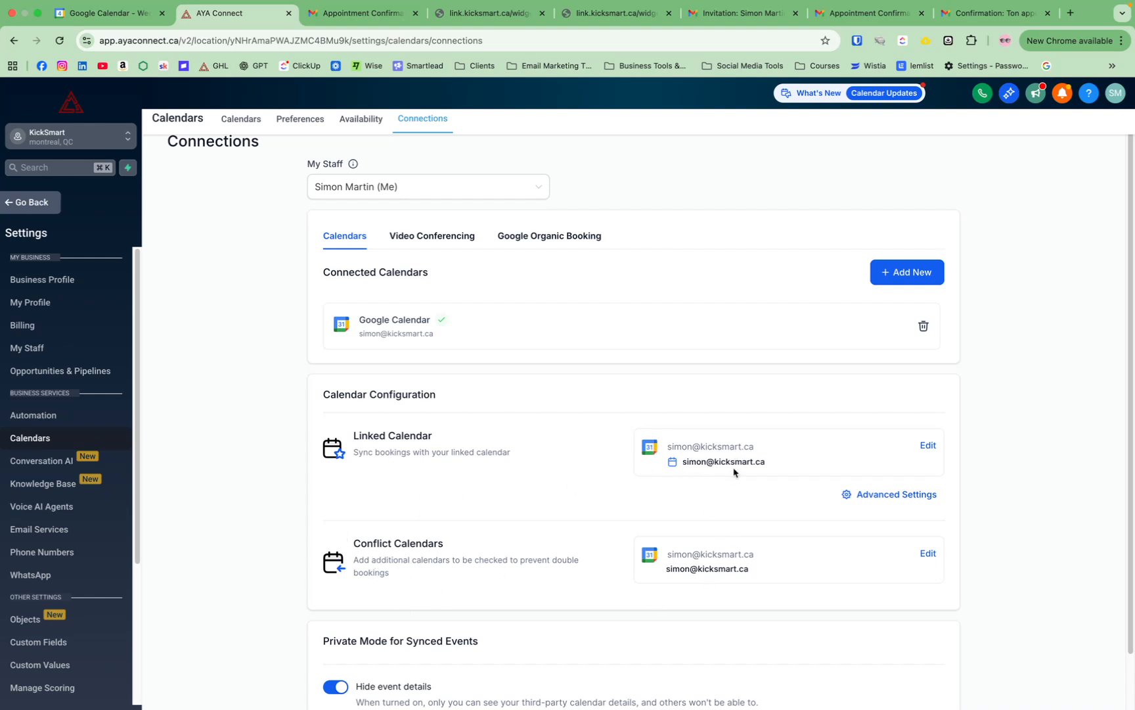
pyautogui.scroll(-3, 505, 546)
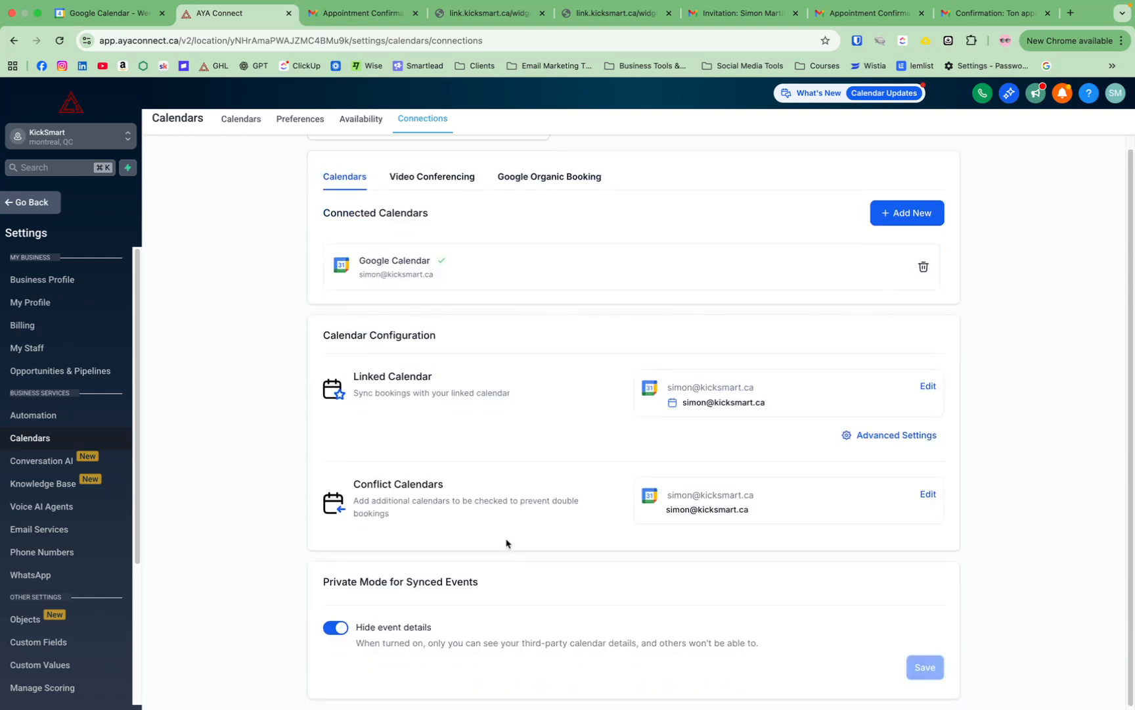
pyautogui.scroll(4, 500, 516)
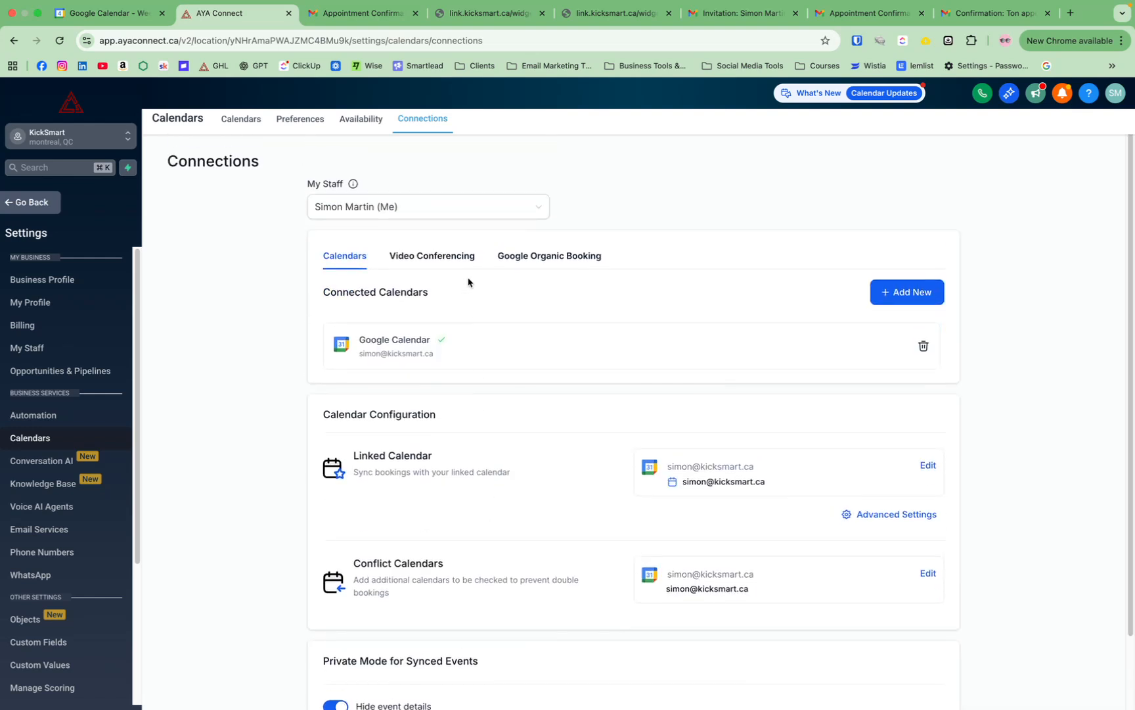
pyautogui.click(418, 210)
pyautogui.click(419, 173)
# - Inspect the video conferencing connection and the list of video and calendar services that can be added
pyautogui.click(406, 264)
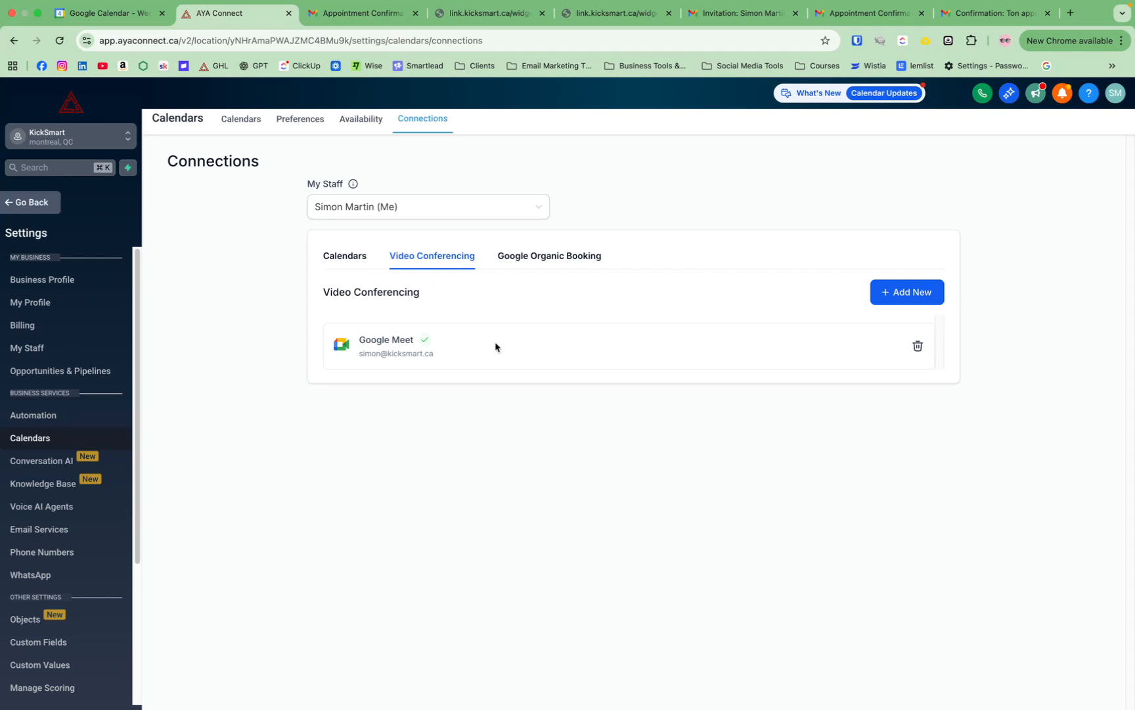
pyautogui.click(912, 298)
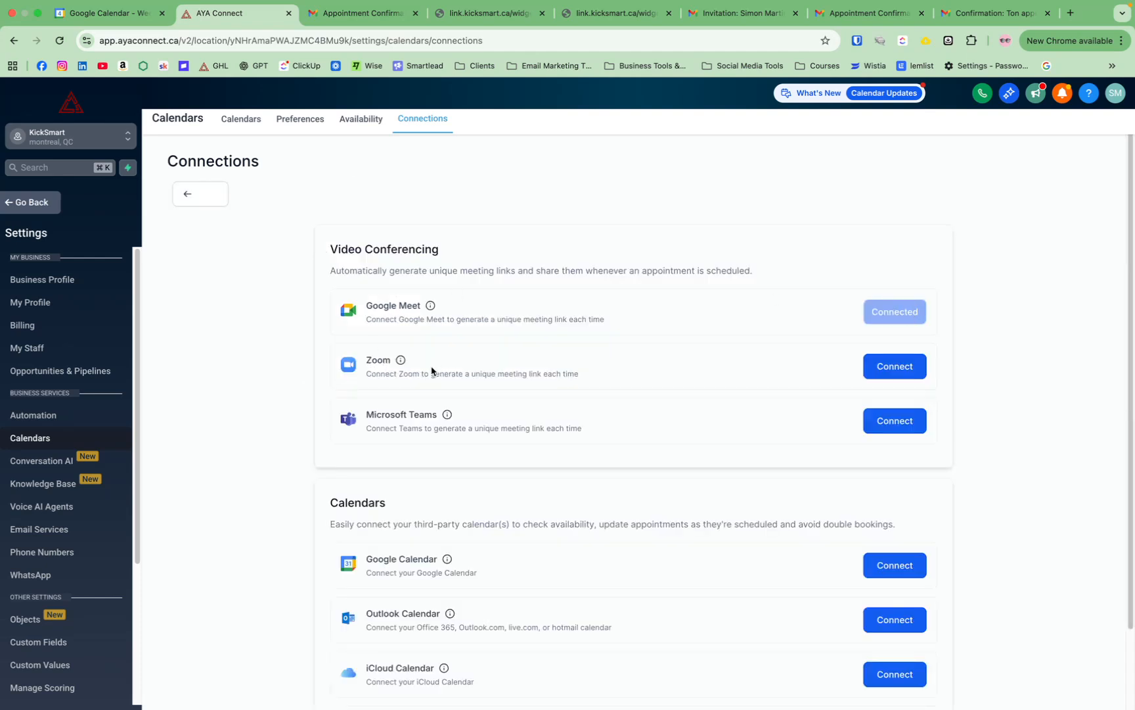
pyautogui.scroll(-2, 435, 454)
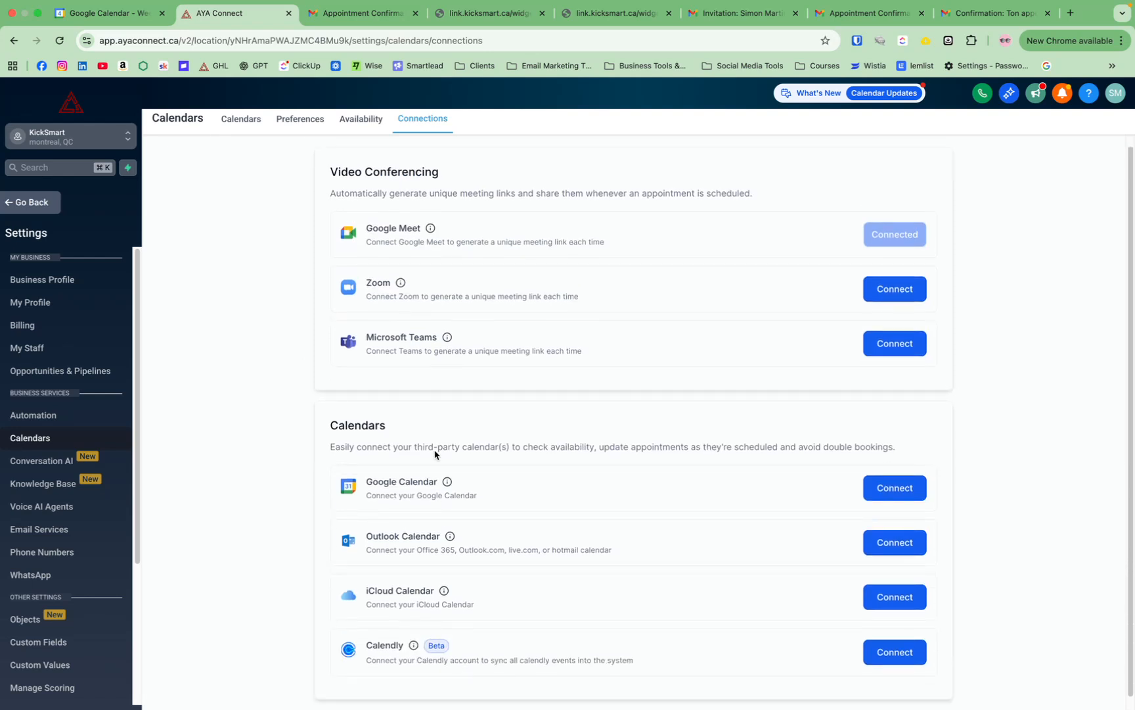
pyautogui.scroll(2, 430, 411)
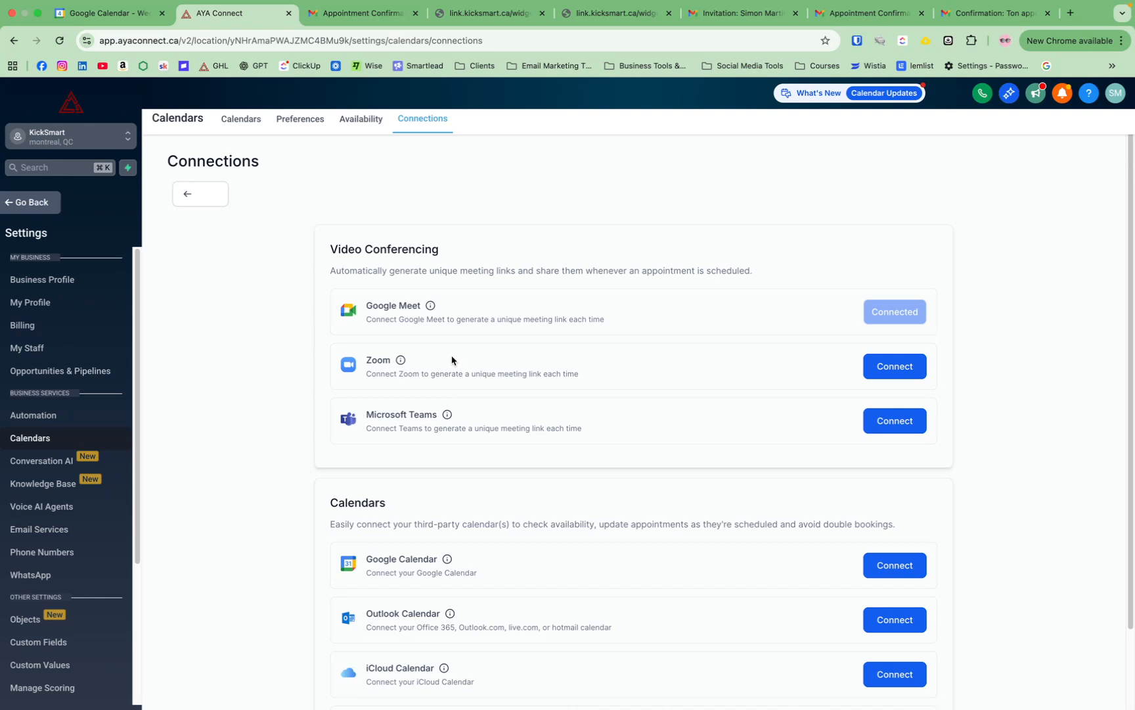
pyautogui.click(183, 194)
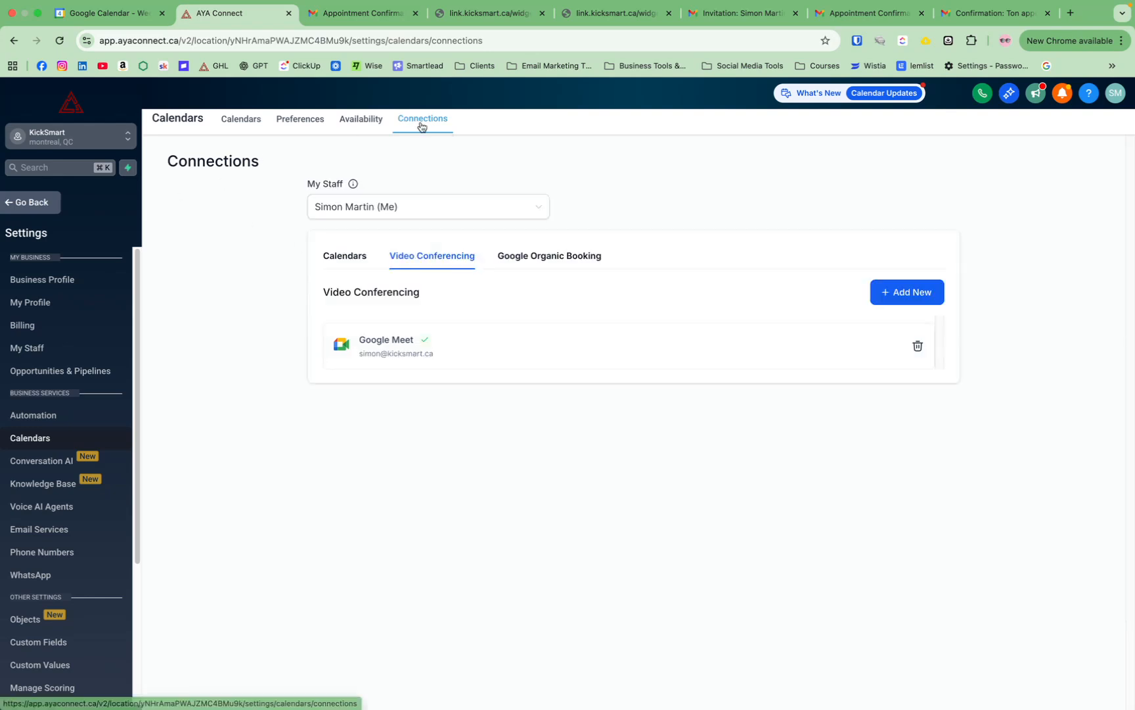
# - Return to the calendar list and look over all new calendar types again, including Event Calendar and Service Booking
pyautogui.click(231, 121)
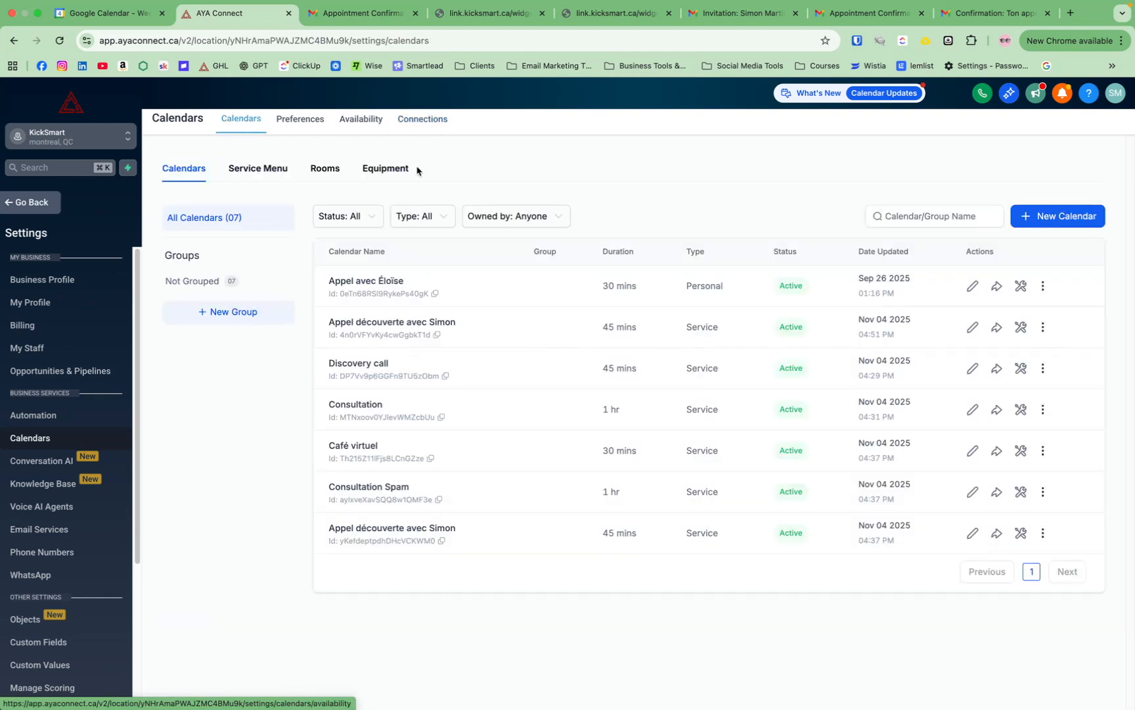
pyautogui.click(1059, 218)
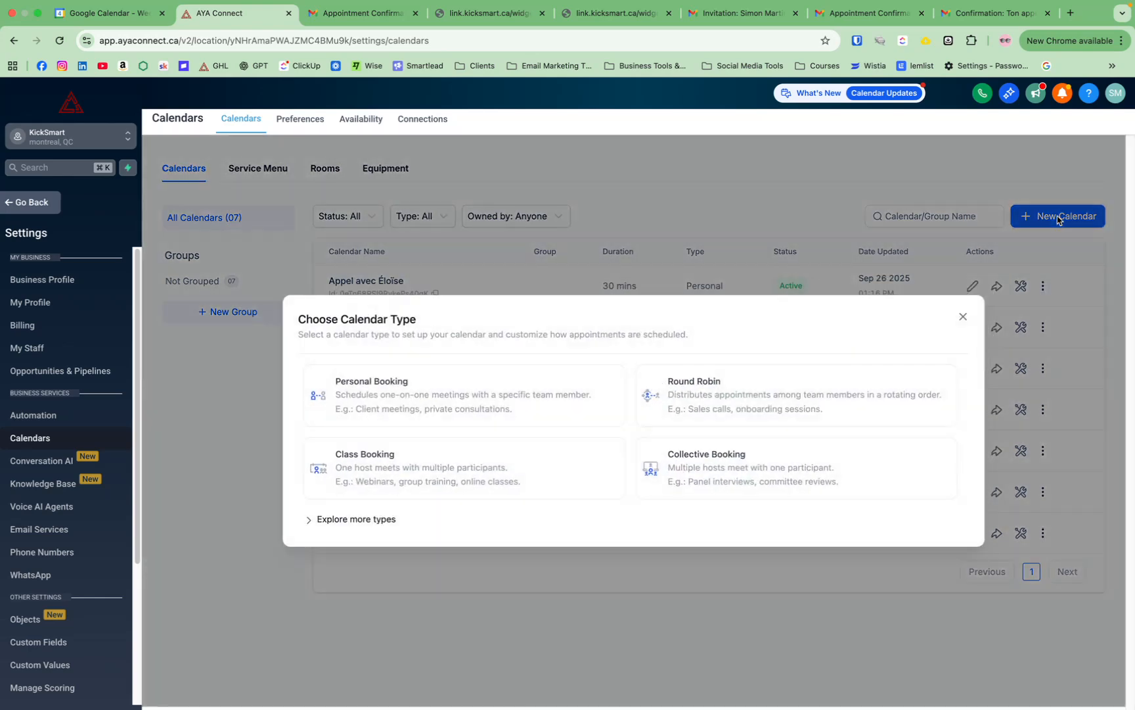
pyautogui.click(352, 524)
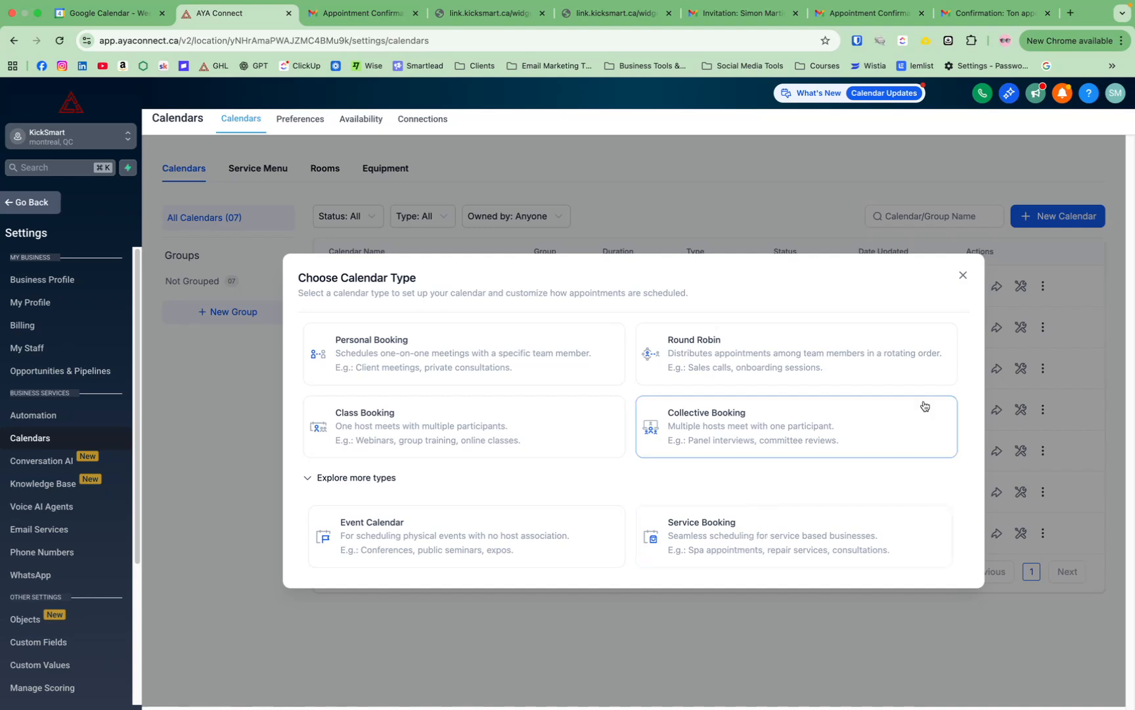
pyautogui.click(964, 277)
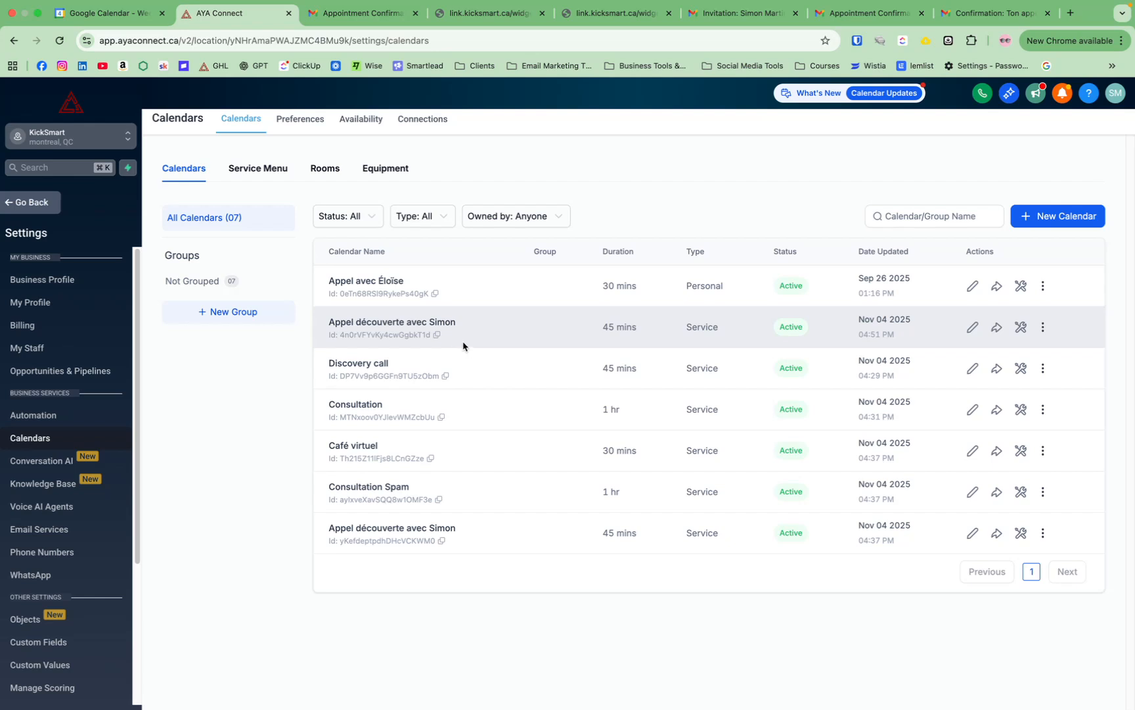
# - Open the first discovery-call calendar for editing and review its service logo, service name and description
pyautogui.click(973, 328)
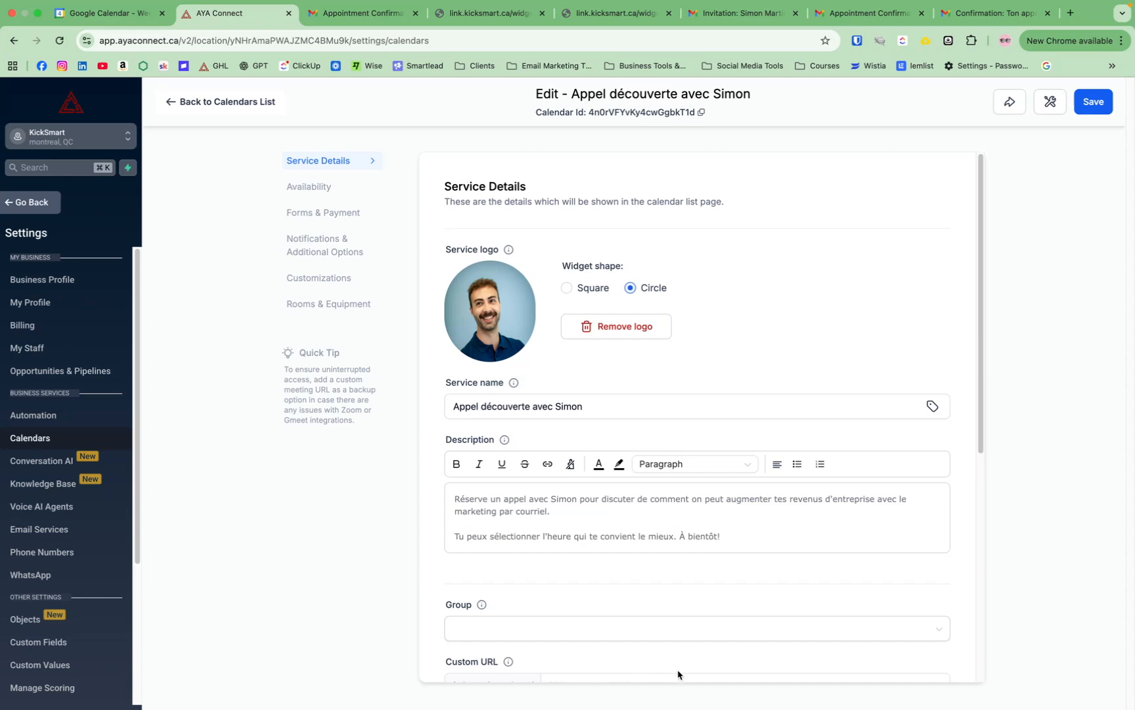
pyautogui.scroll(-6, 675, 672)
pyautogui.scroll(6, 723, 466)
pyautogui.click(587, 378)
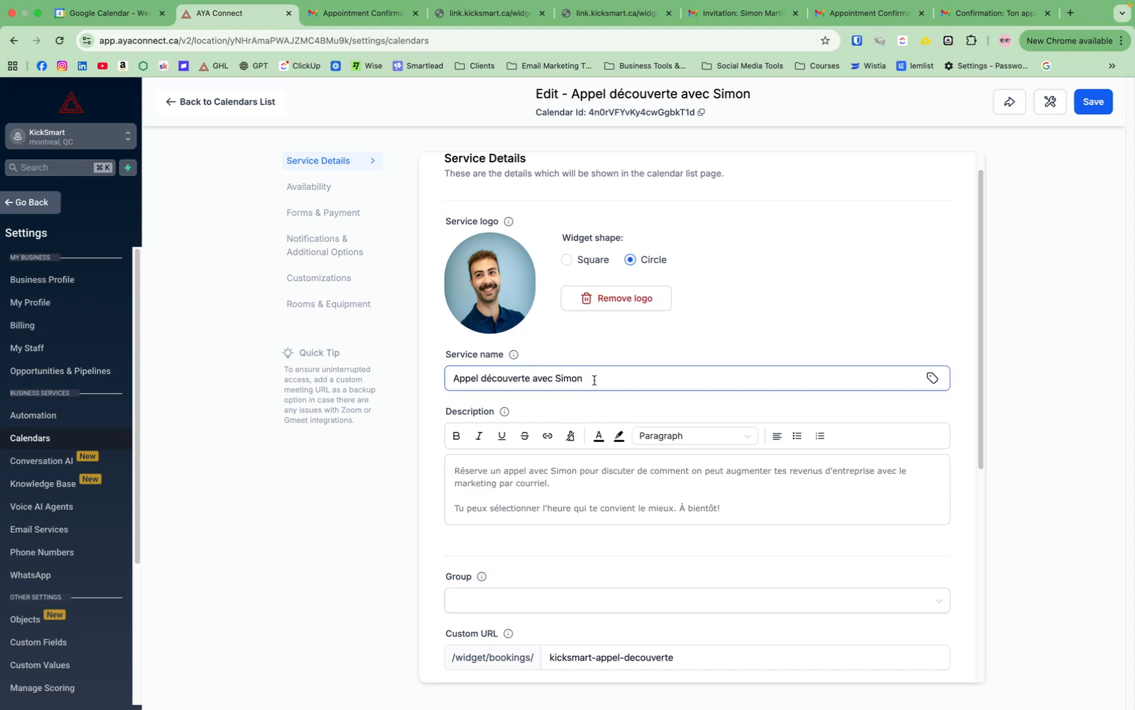
pyautogui.moveTo(587, 378); pyautogui.dragTo(451, 365)
pyautogui.click(609, 378)
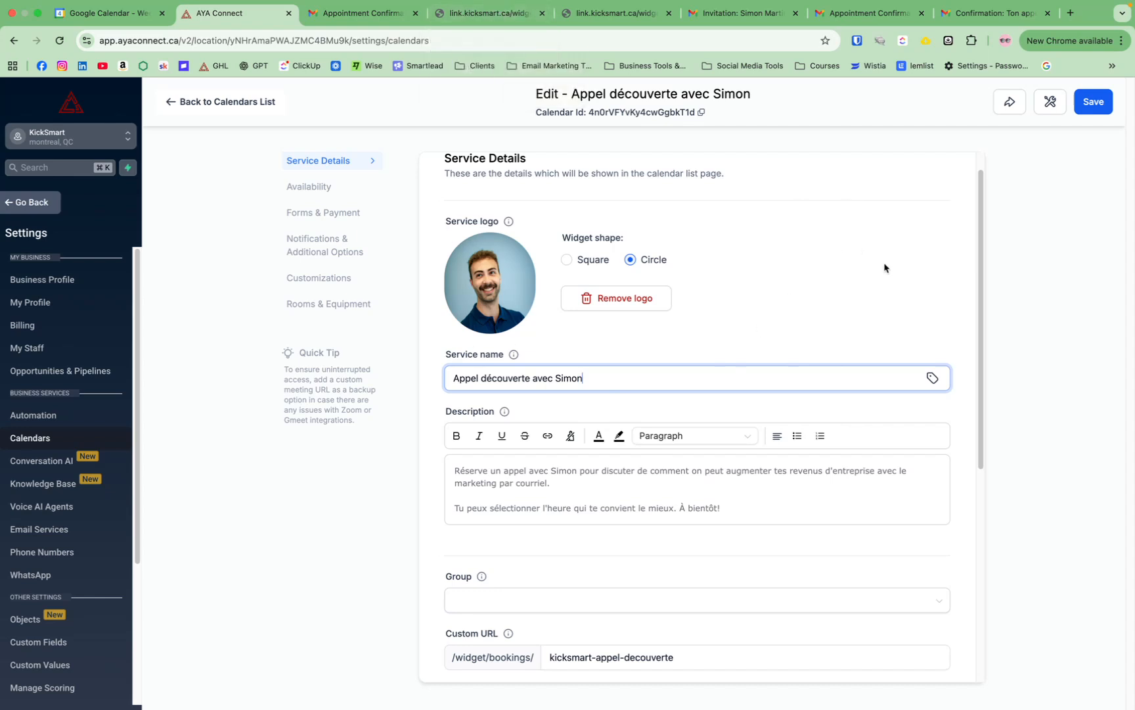
pyautogui.scroll(-2, 864, 290)
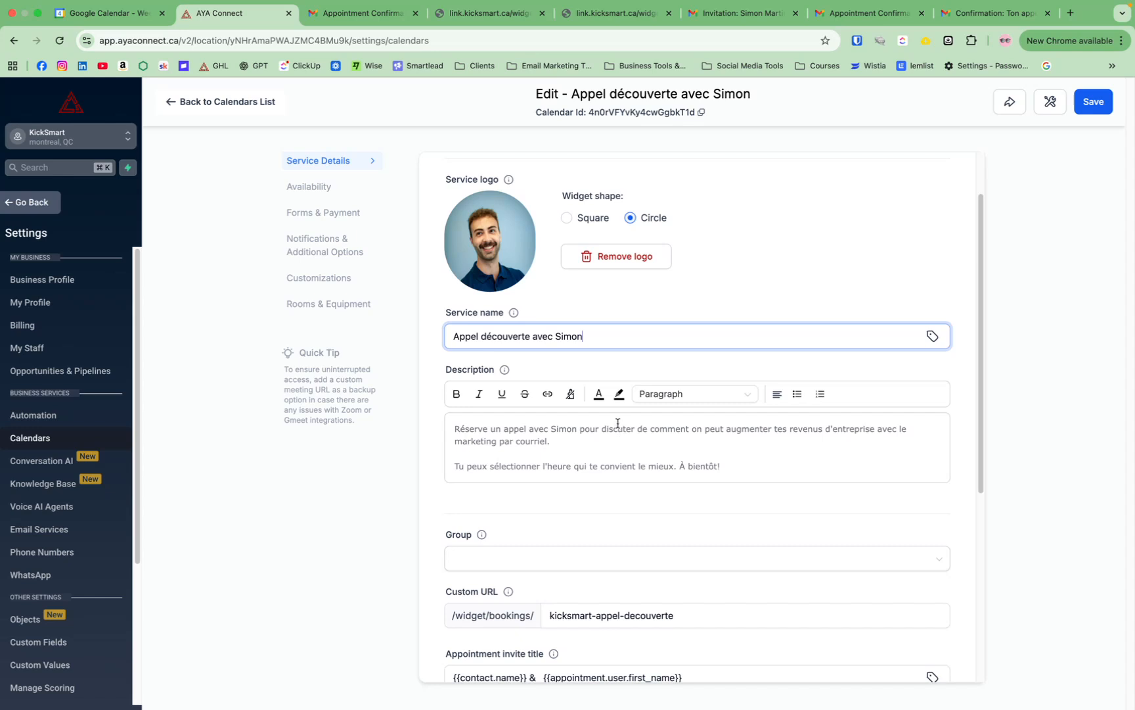
pyautogui.moveTo(759, 472); pyautogui.dragTo(454, 429)
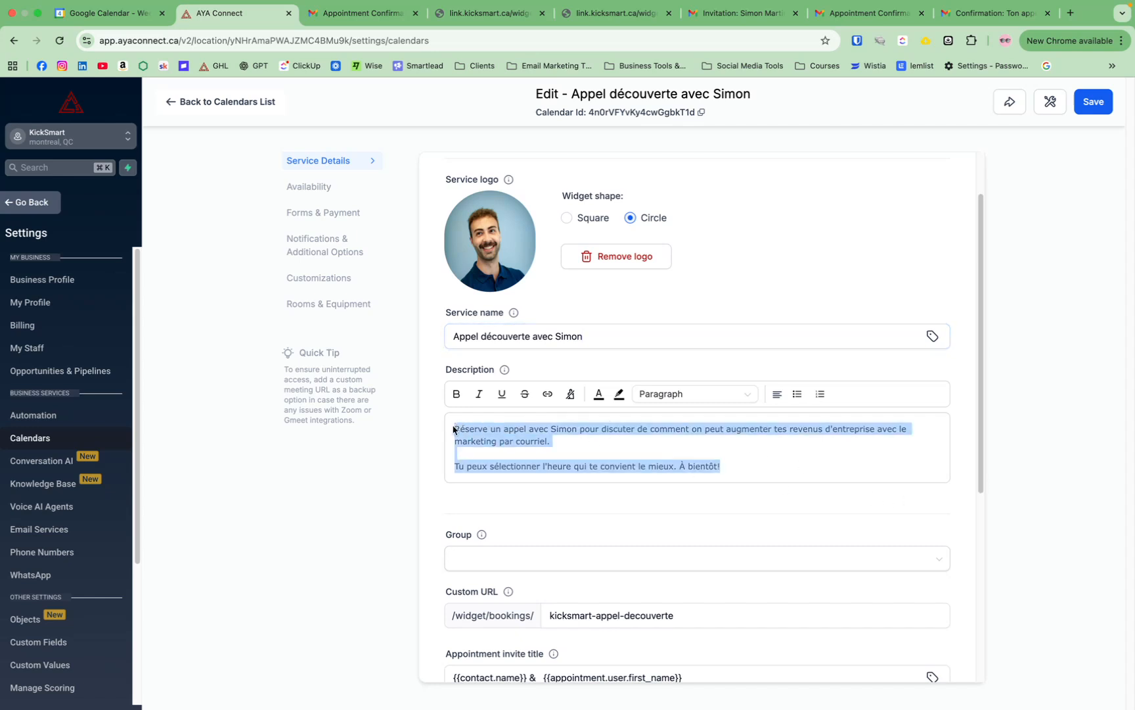
pyautogui.click(466, 434)
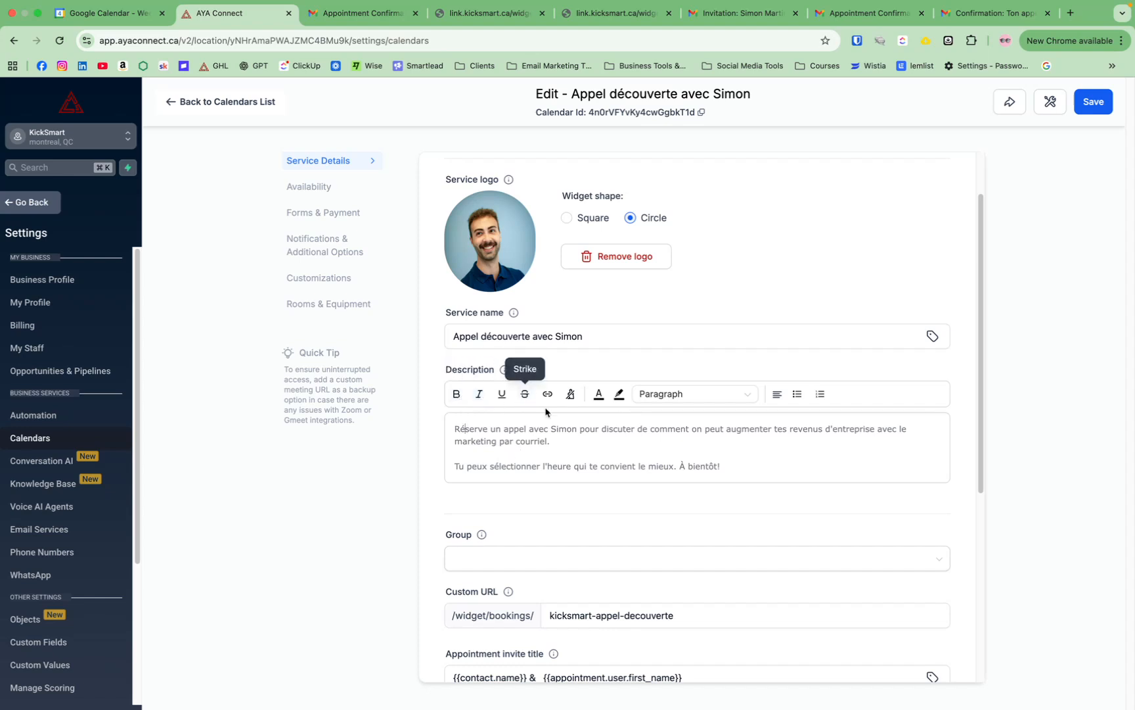
# - Examine the calendar's group and custom URL settings
pyautogui.scroll(-3, 777, 446)
pyautogui.scroll(-3, 777, 446)
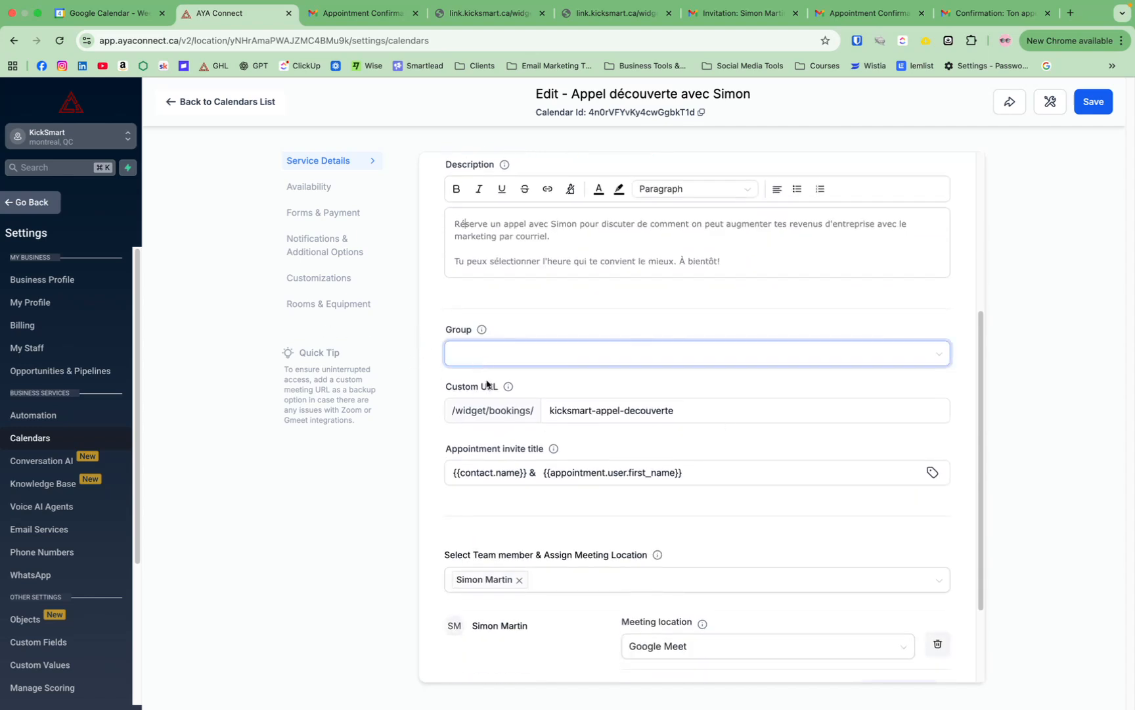
pyautogui.moveTo(547, 412); pyautogui.dragTo(729, 410)
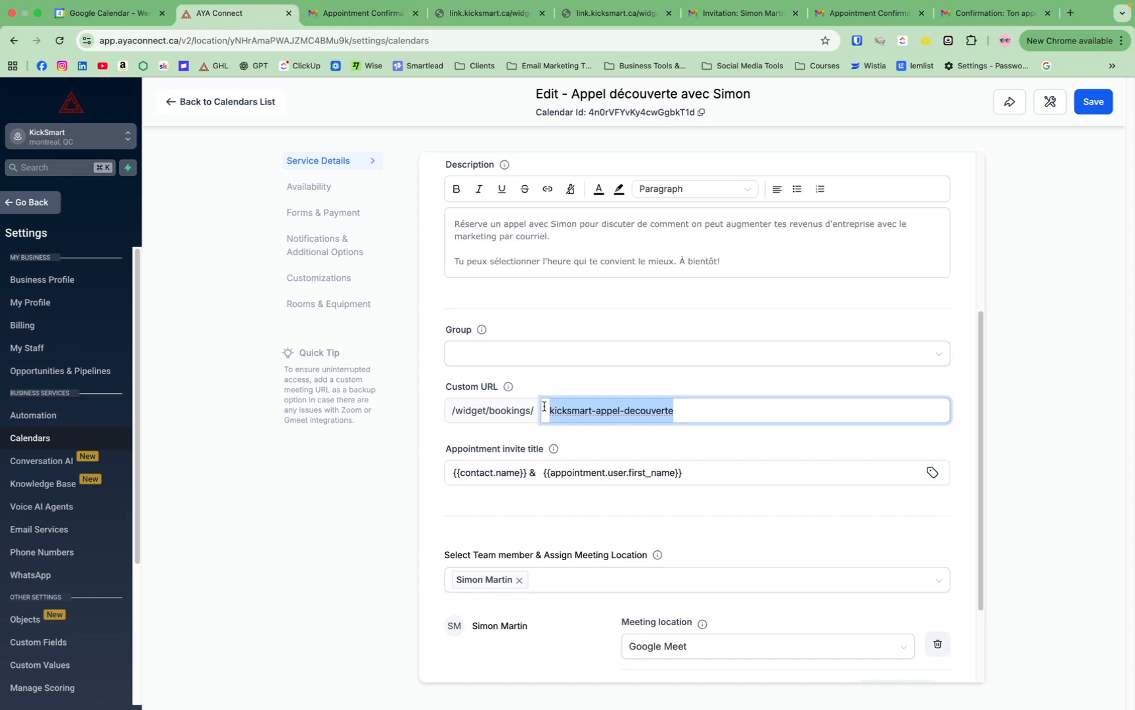
pyautogui.click(695, 408)
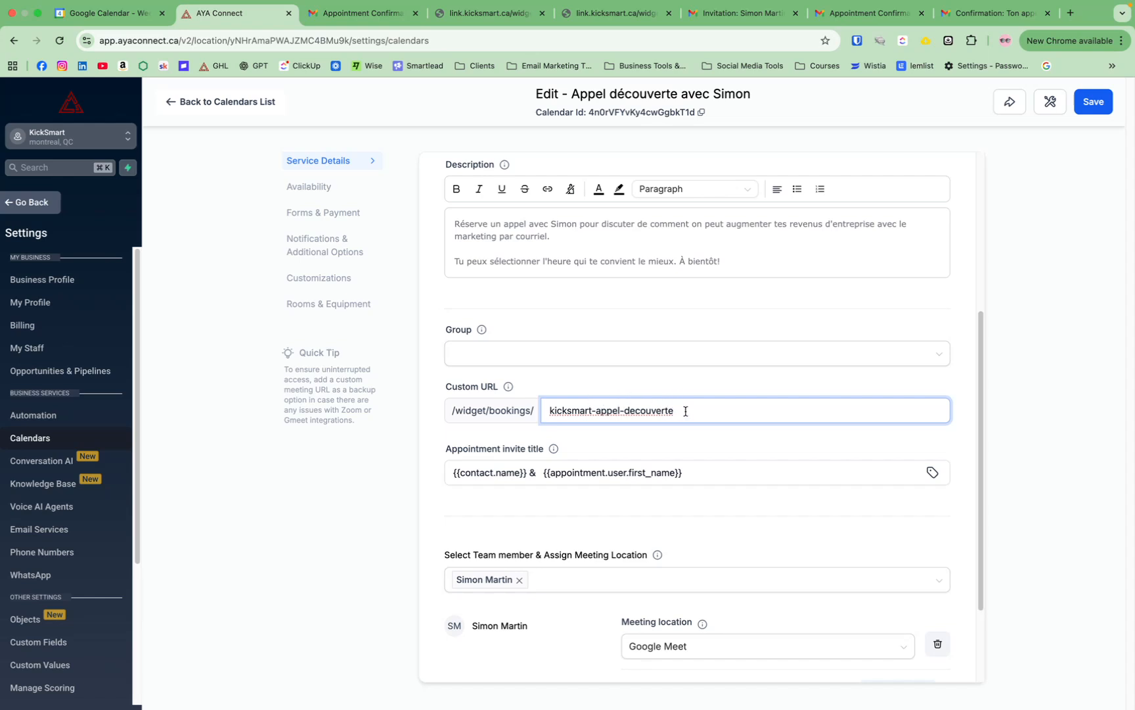
# - Try spaces instead of hyphens in the custom URL, then restore it to kicksmart-appel-decouverte
pyautogui.click(624, 413)
pyautogui.press('BackSpace')
pyautogui.click(595, 411)
pyautogui.press('BackSpace')
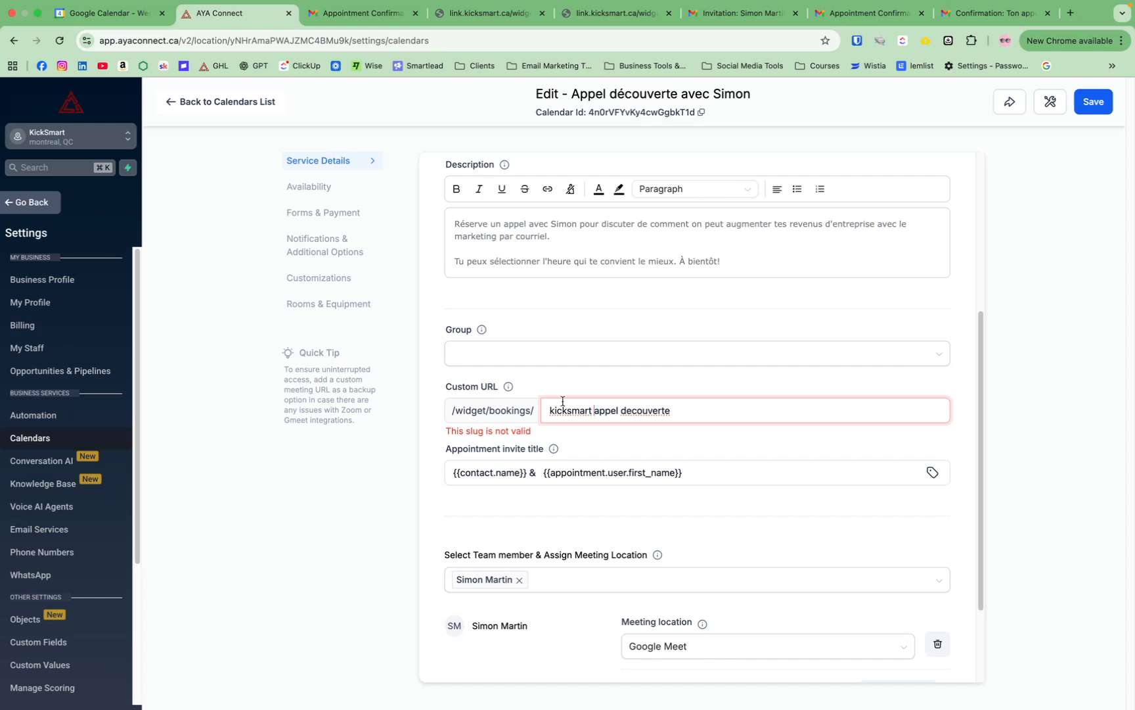
pyautogui.press('BackSpace')
pyautogui.write('-')
pyautogui.click(620, 411)
pyautogui.press('BackSpace')
pyautogui.write('-')
pyautogui.click(629, 383)
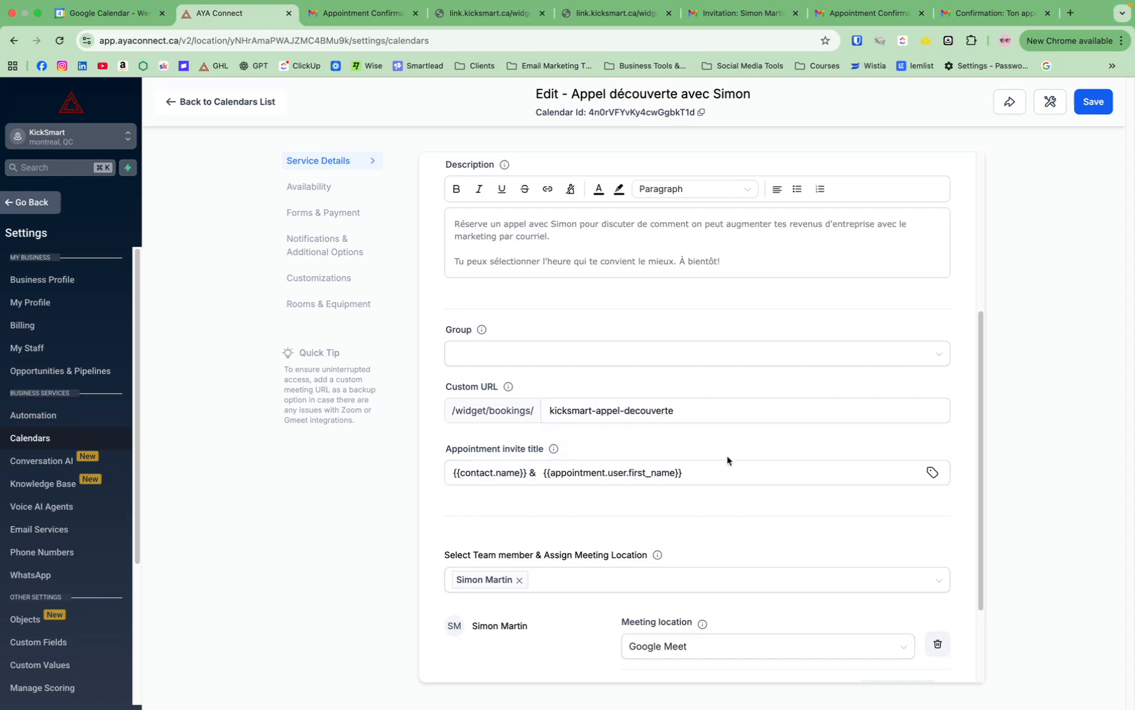
# - Try adding the contact's First Name custom value to the appointment invite title, then remove it
pyautogui.scroll(-1, 728, 458)
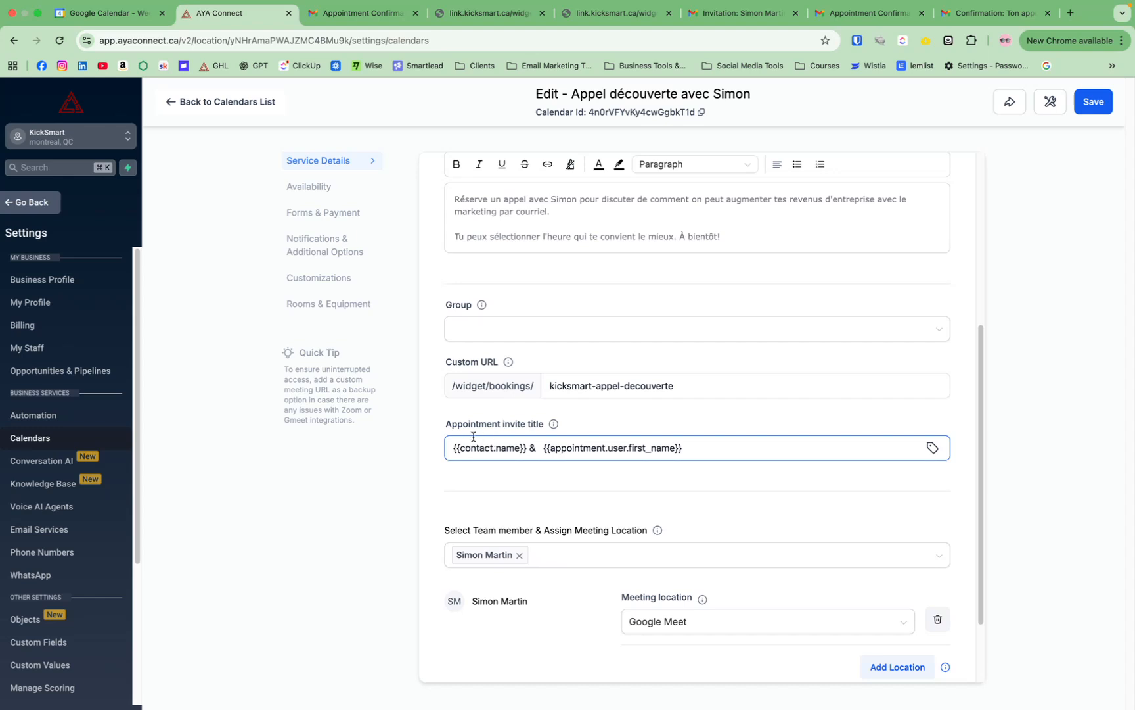
pyautogui.click(932, 448)
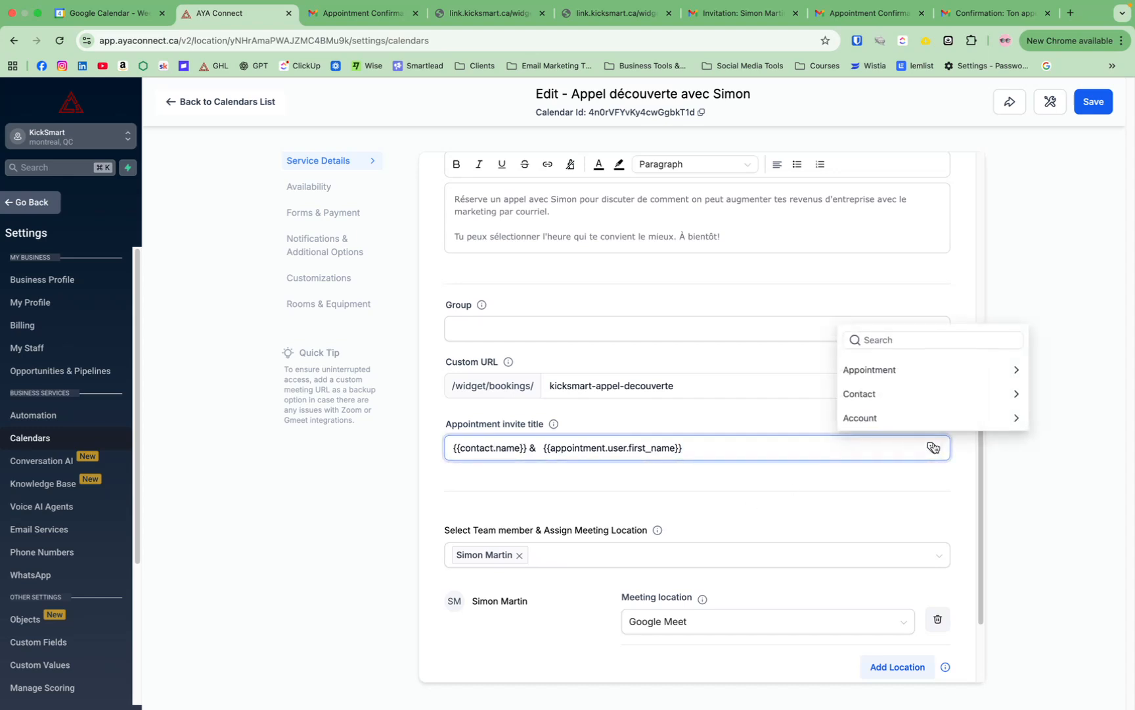
pyautogui.click(867, 396)
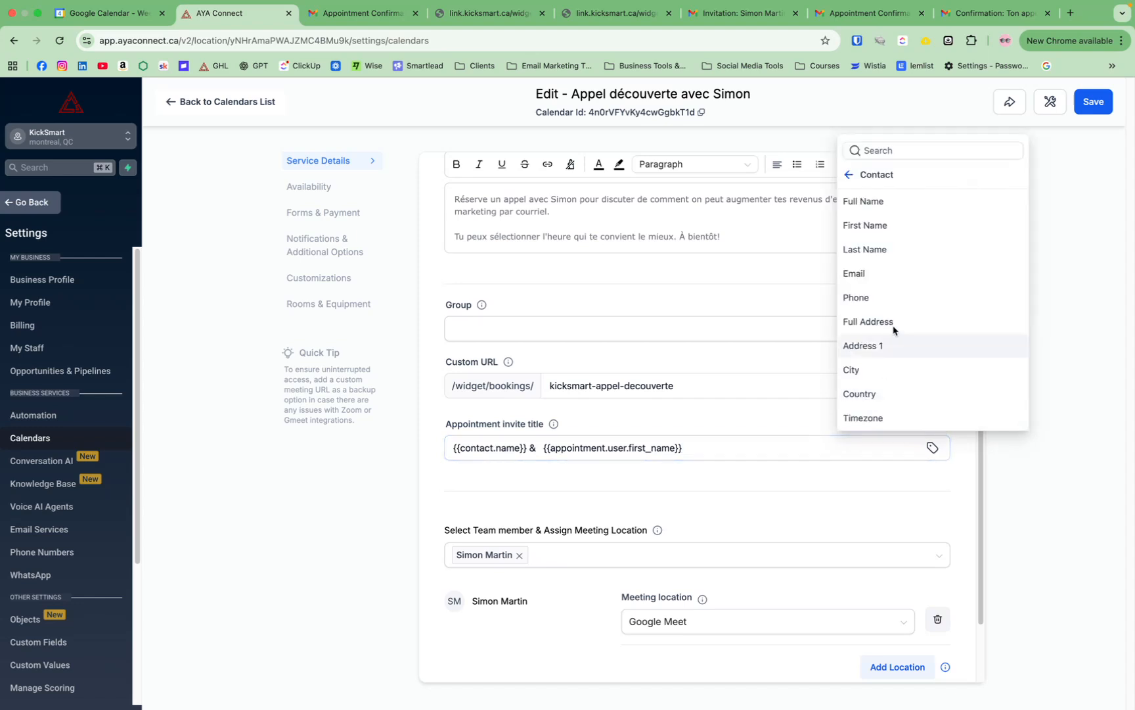
pyautogui.click(708, 457)
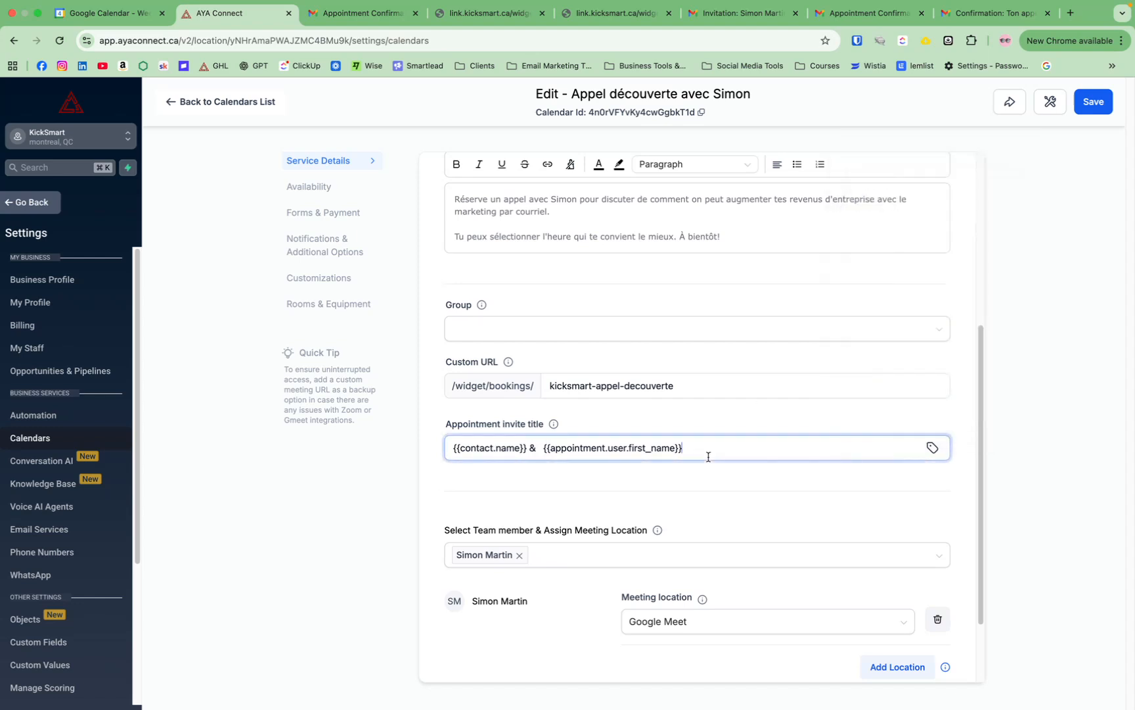
pyautogui.click(930, 450)
pyautogui.click(877, 394)
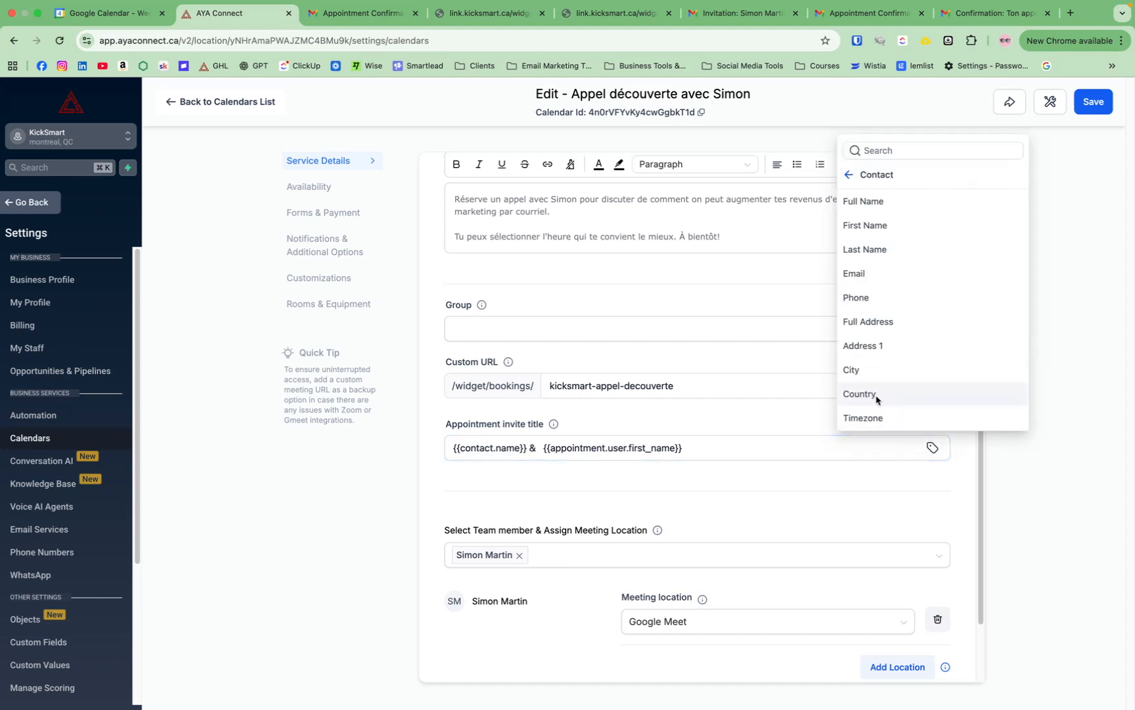
pyautogui.click(877, 223)
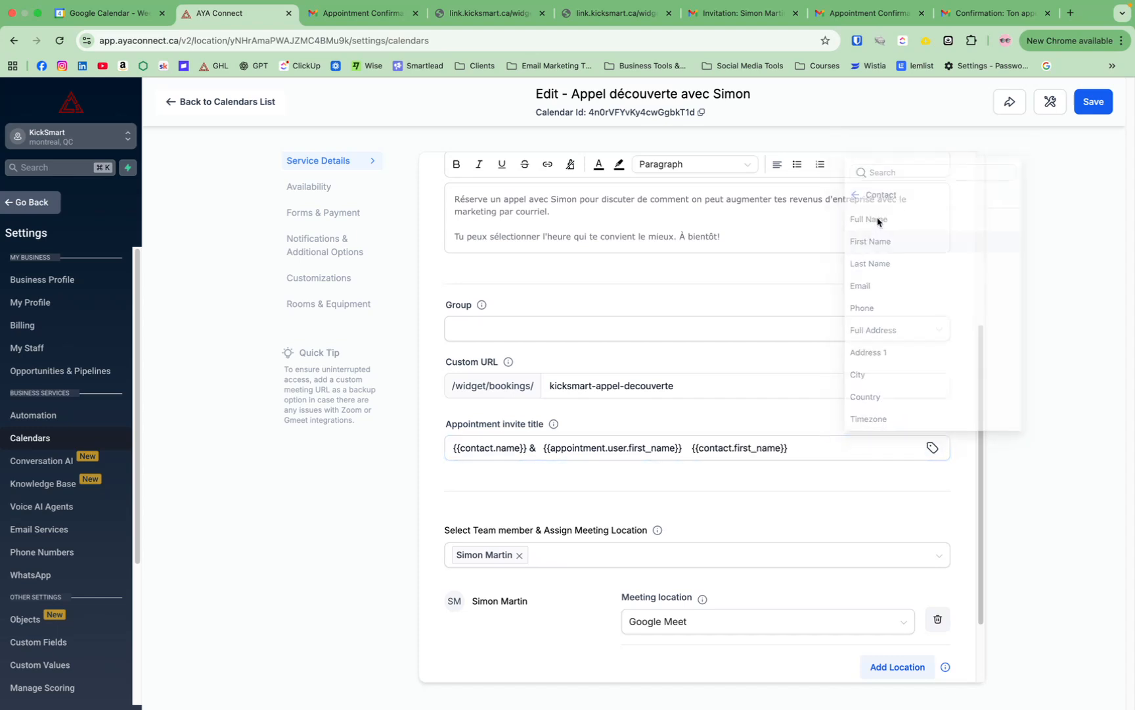
pyautogui.click(694, 447)
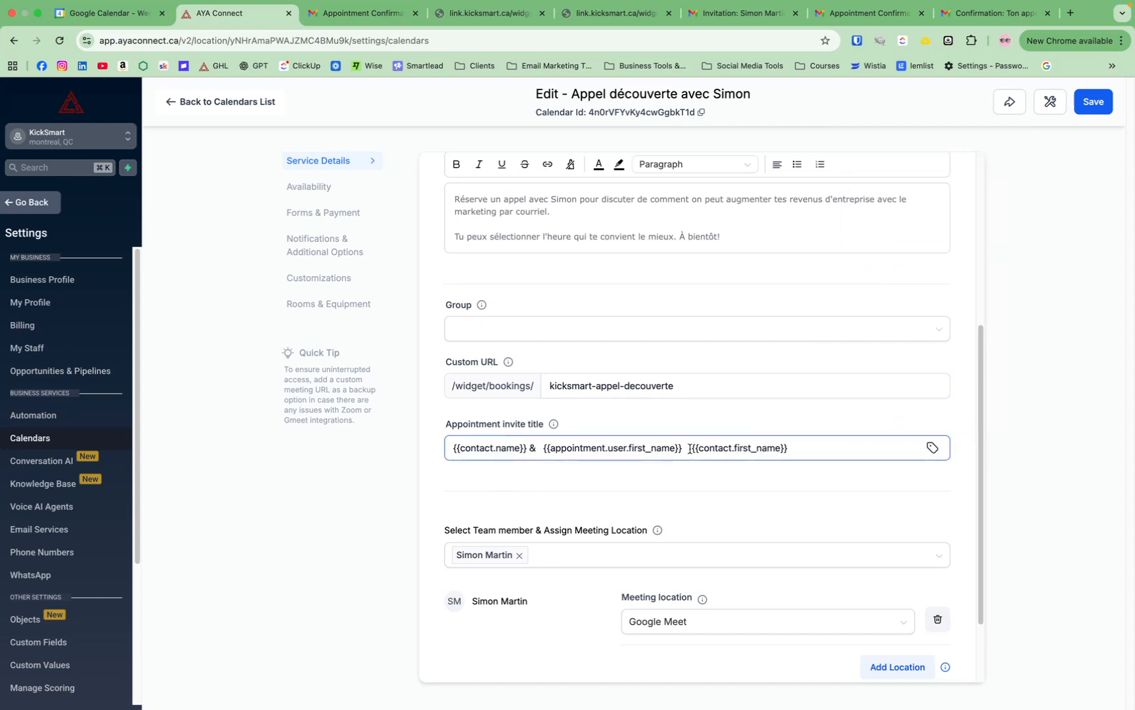
pyautogui.moveTo(689, 448); pyautogui.dragTo(806, 446)
pyautogui.press('BackSpace')
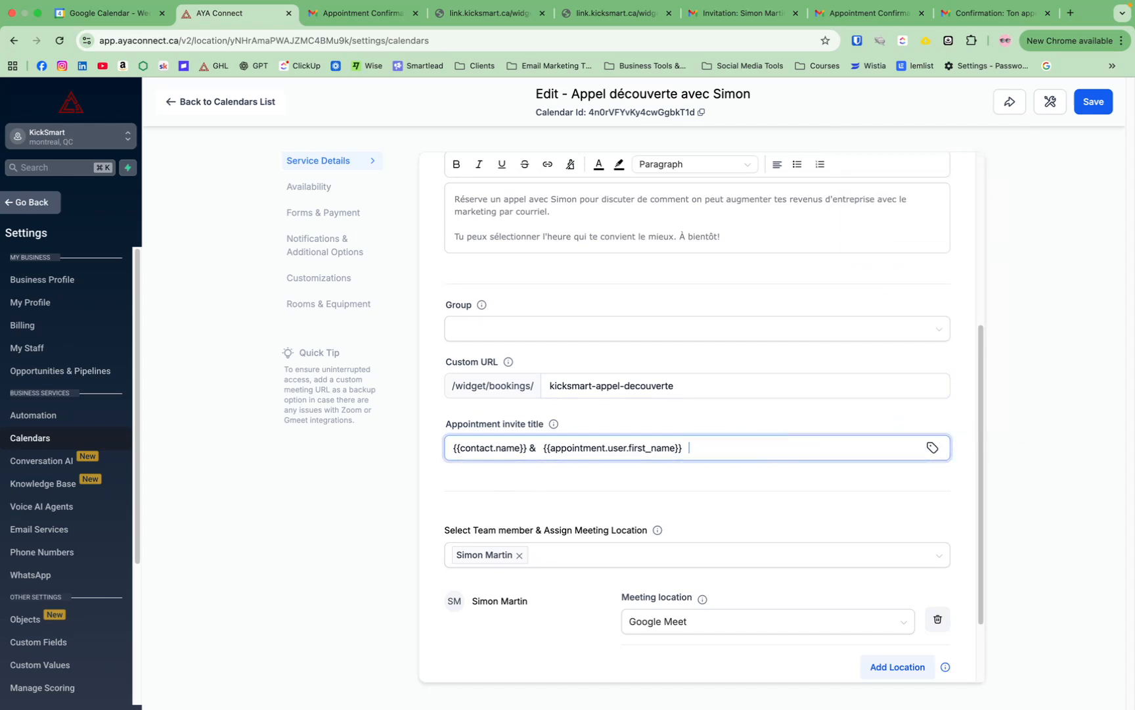
# - Remove the extra spaces before {{appointment.user.first_name}} so the invite title reads {{contact.name}} & {{appointment.user.first_name}}
pyautogui.click(544, 447)
pyautogui.press('BackSpace')
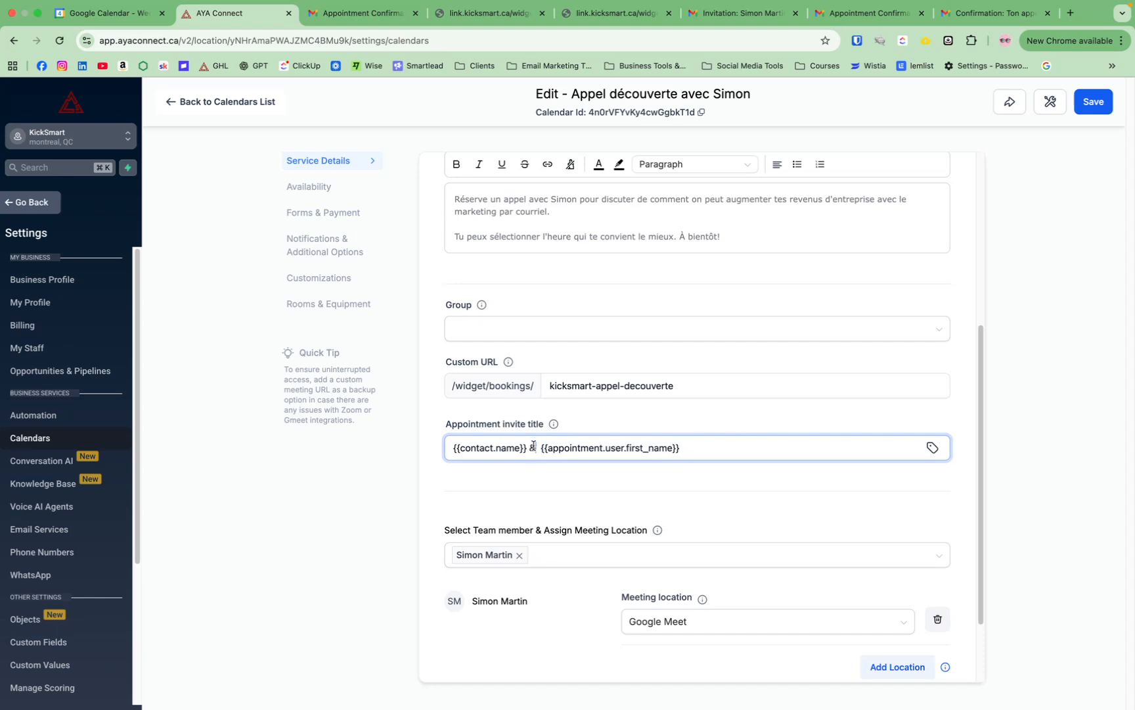
pyautogui.press('BackSpace')
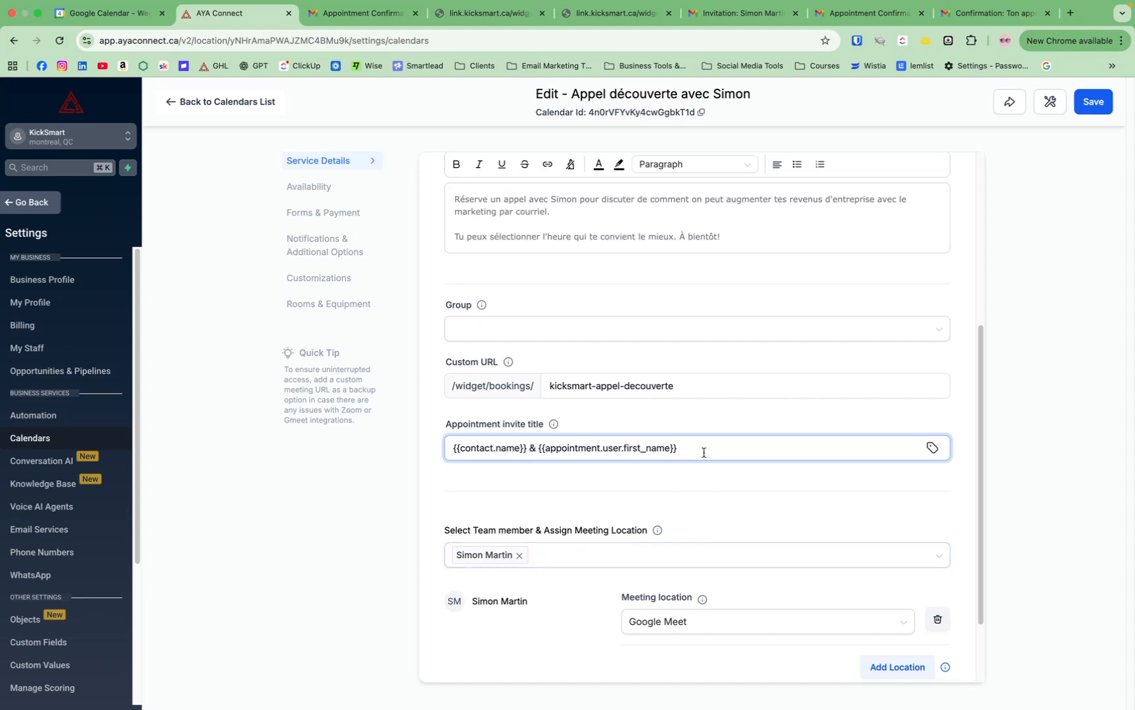
# - Try adding the assigned user's First Name custom value from the appointment values to the invite title, then remove it
pyautogui.click(932, 448)
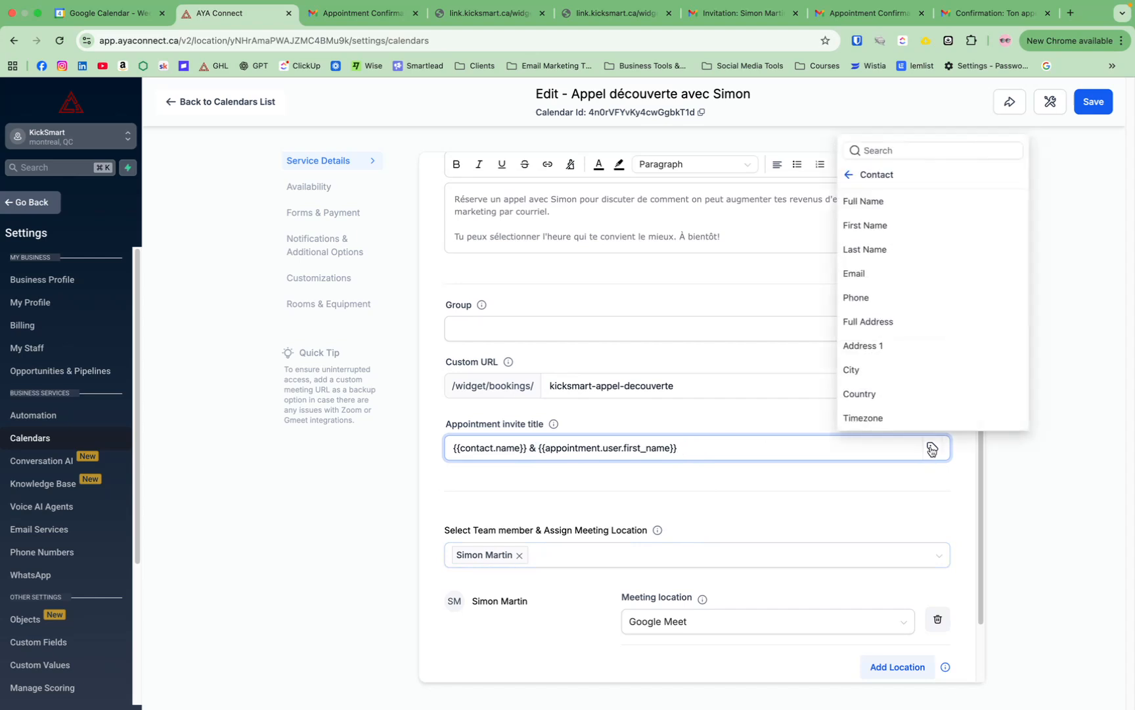
pyautogui.click(849, 174)
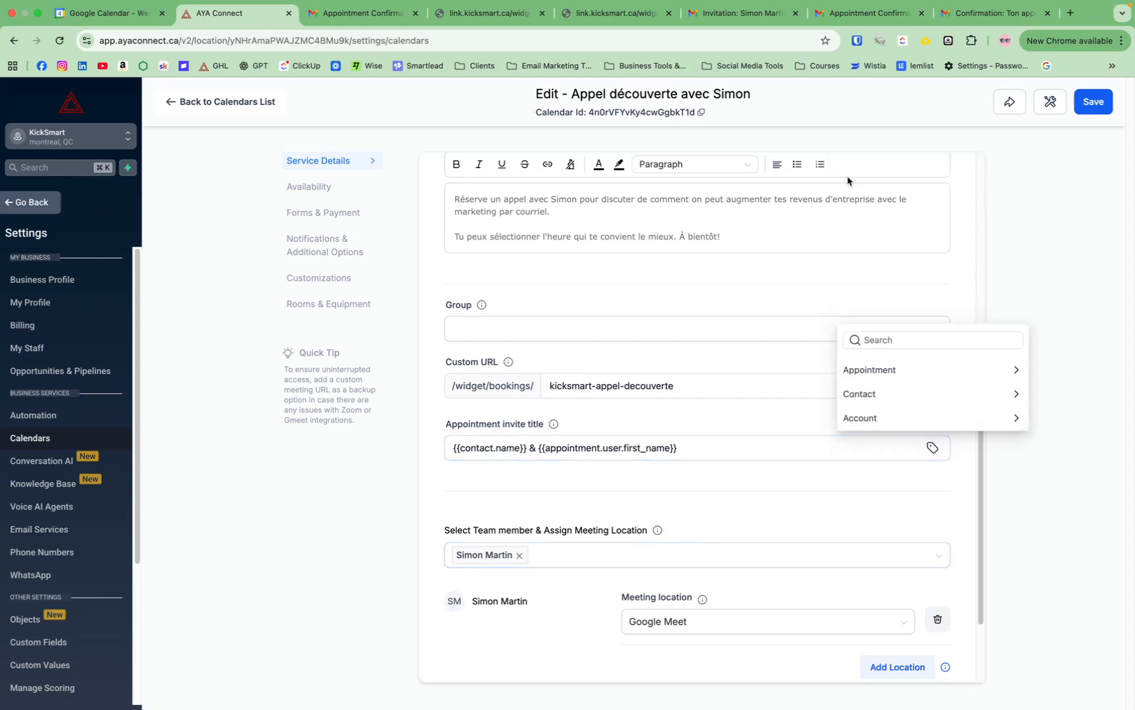
pyautogui.click(871, 372)
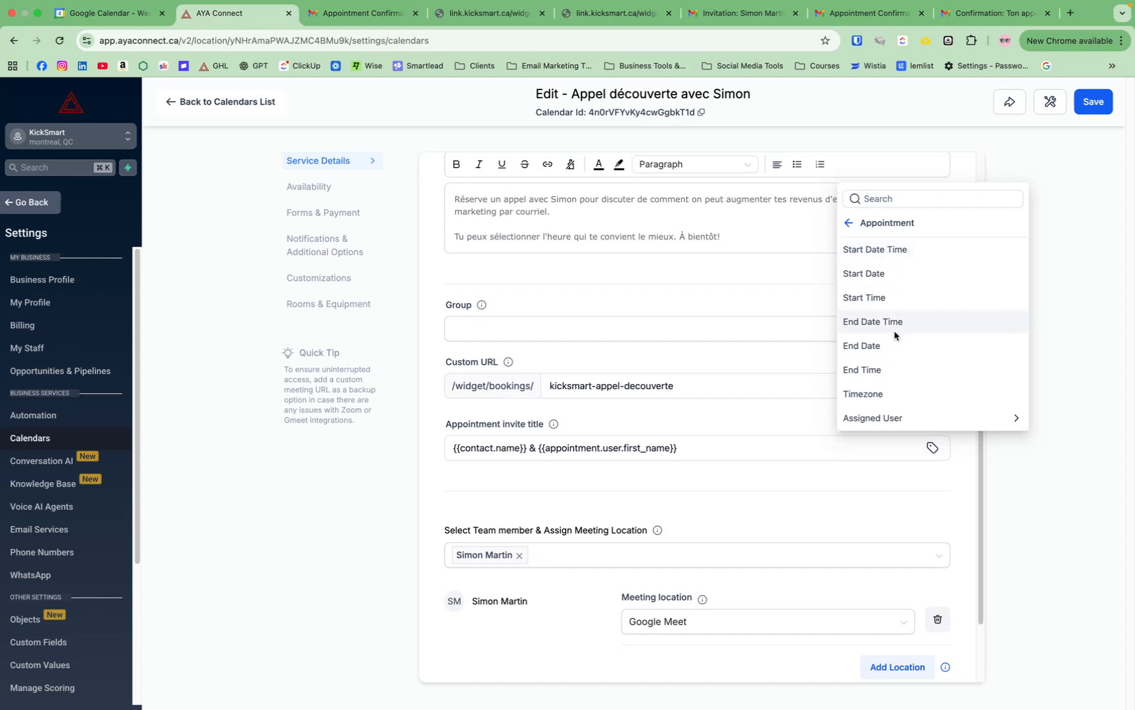
pyautogui.click(890, 418)
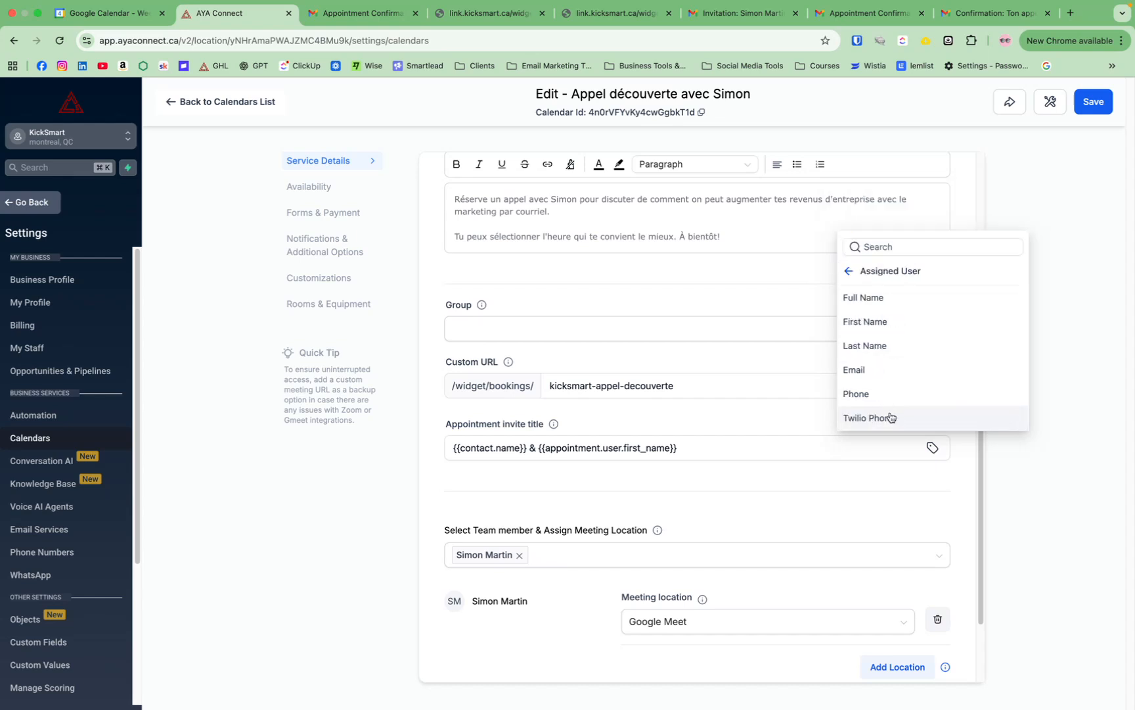
pyautogui.click(889, 322)
pyautogui.moveTo(844, 445); pyautogui.dragTo(677, 440)
pyautogui.press('BackSpace')
pyautogui.click(667, 497)
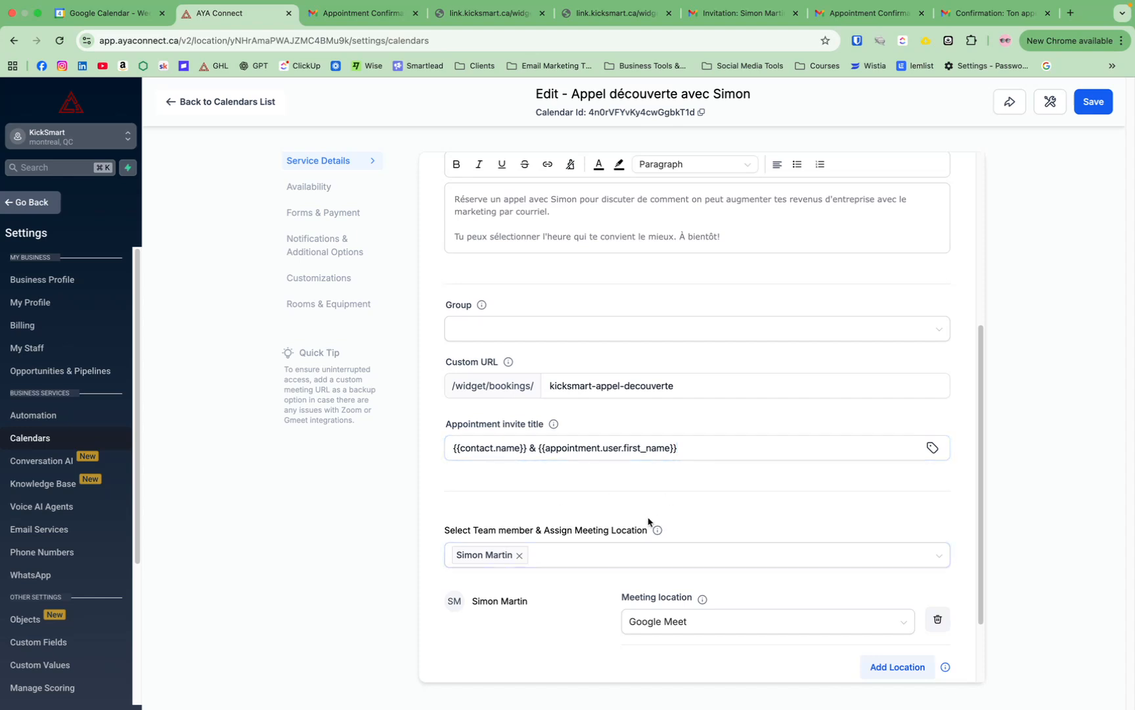
# - Try assigning a second team member to the calendar, then go back to the single original member
pyautogui.scroll(-2, 648, 522)
pyautogui.click(490, 499)
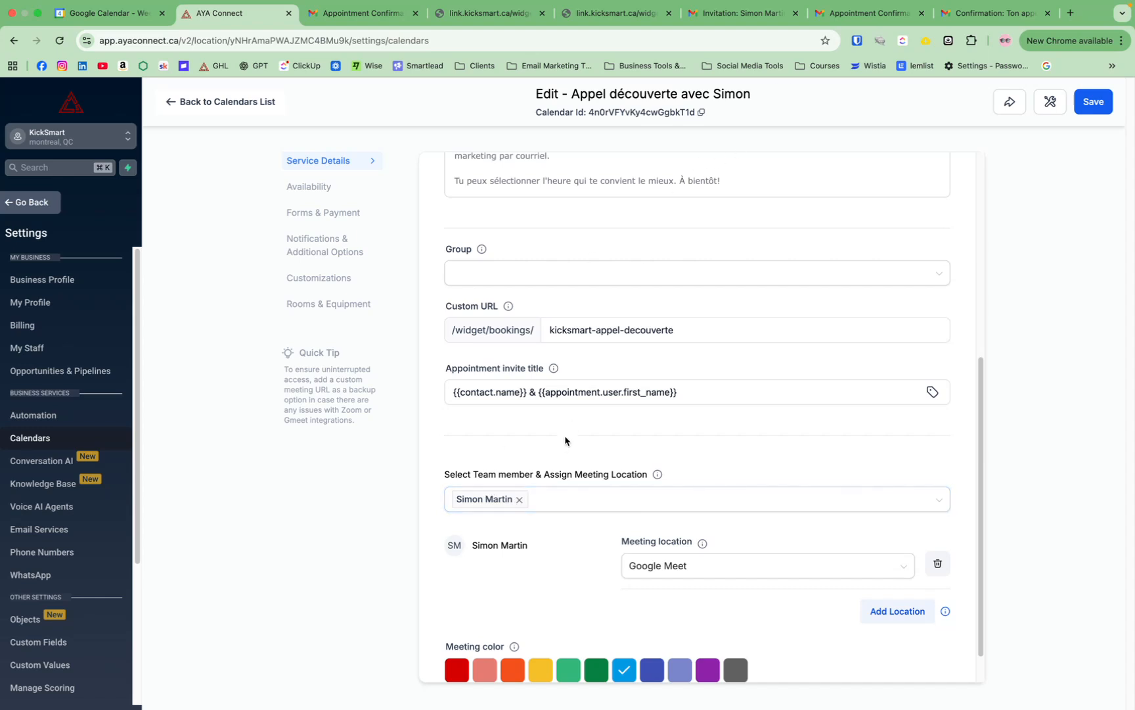
pyautogui.click(558, 504)
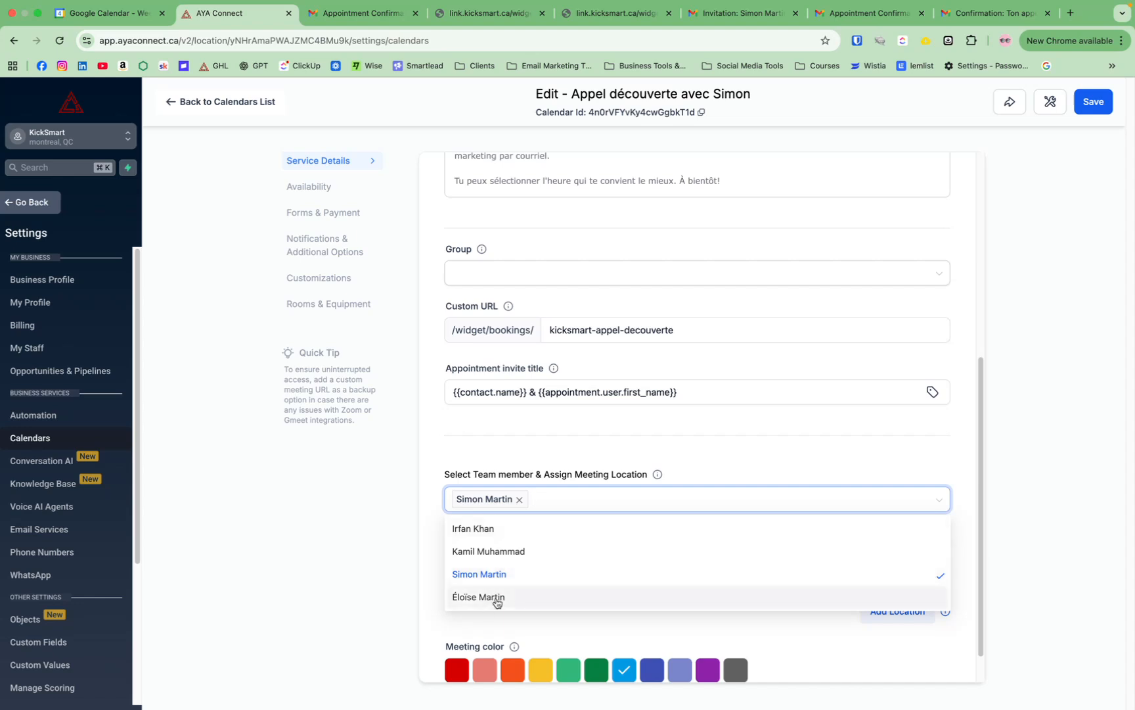
pyautogui.click(497, 602)
pyautogui.click(596, 499)
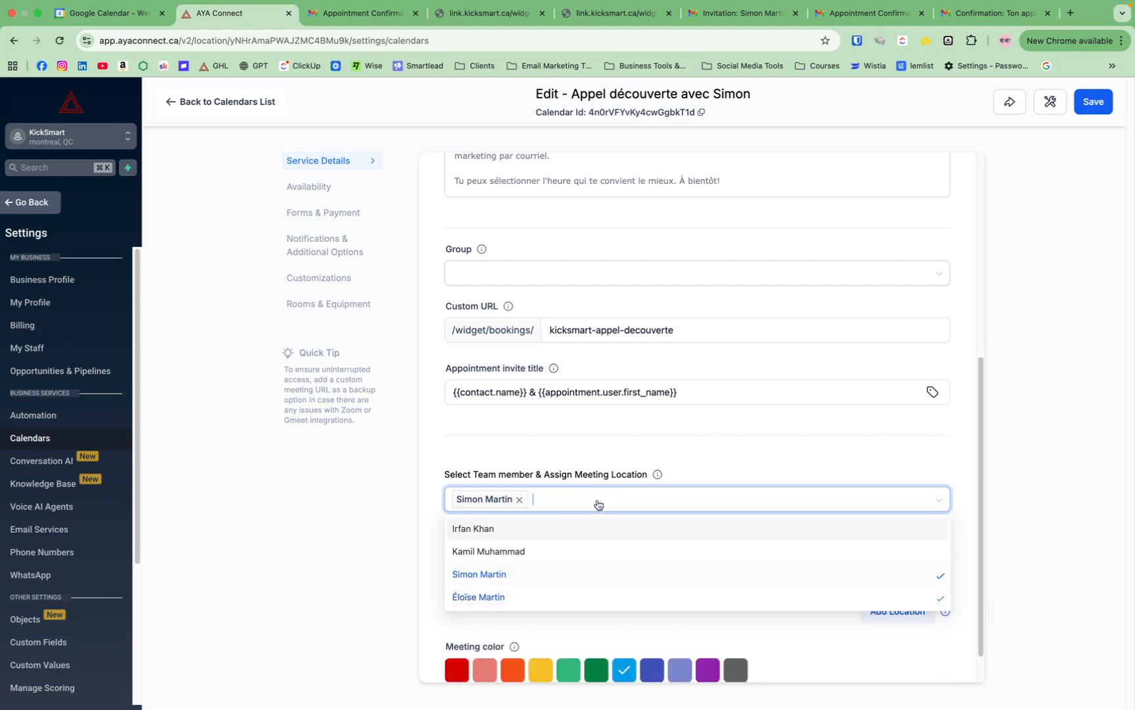
pyautogui.click(689, 432)
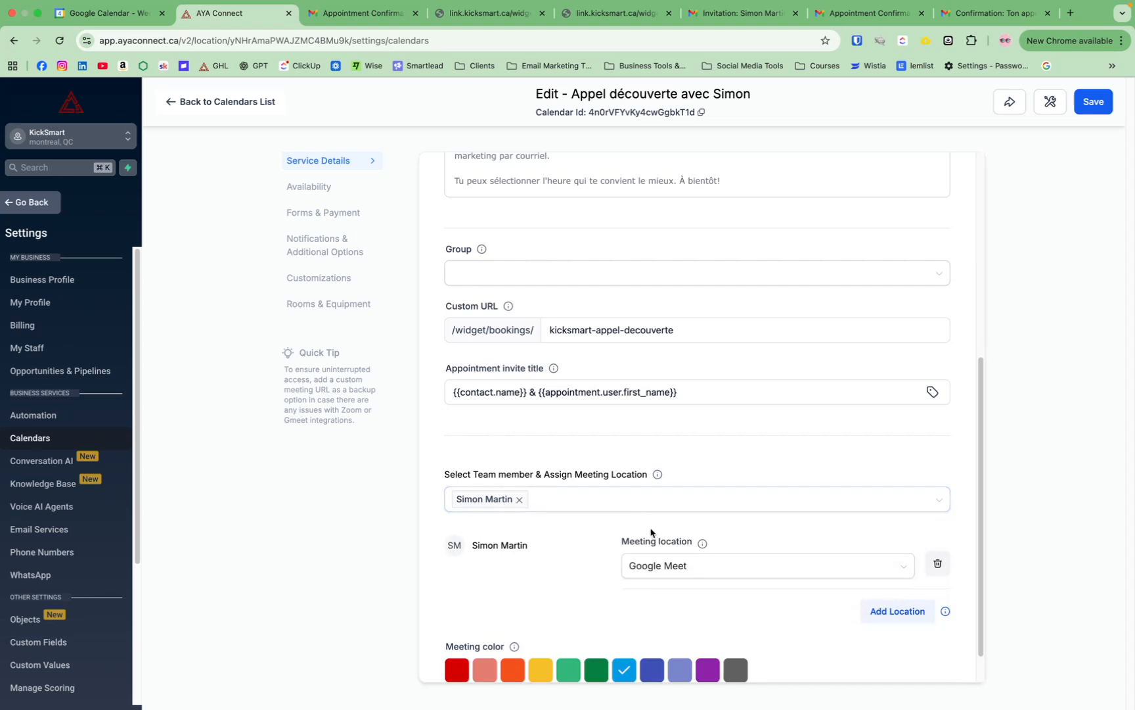
# - Check the assigned member's meeting location and save the calendar's service details
pyautogui.scroll(-1, 650, 533)
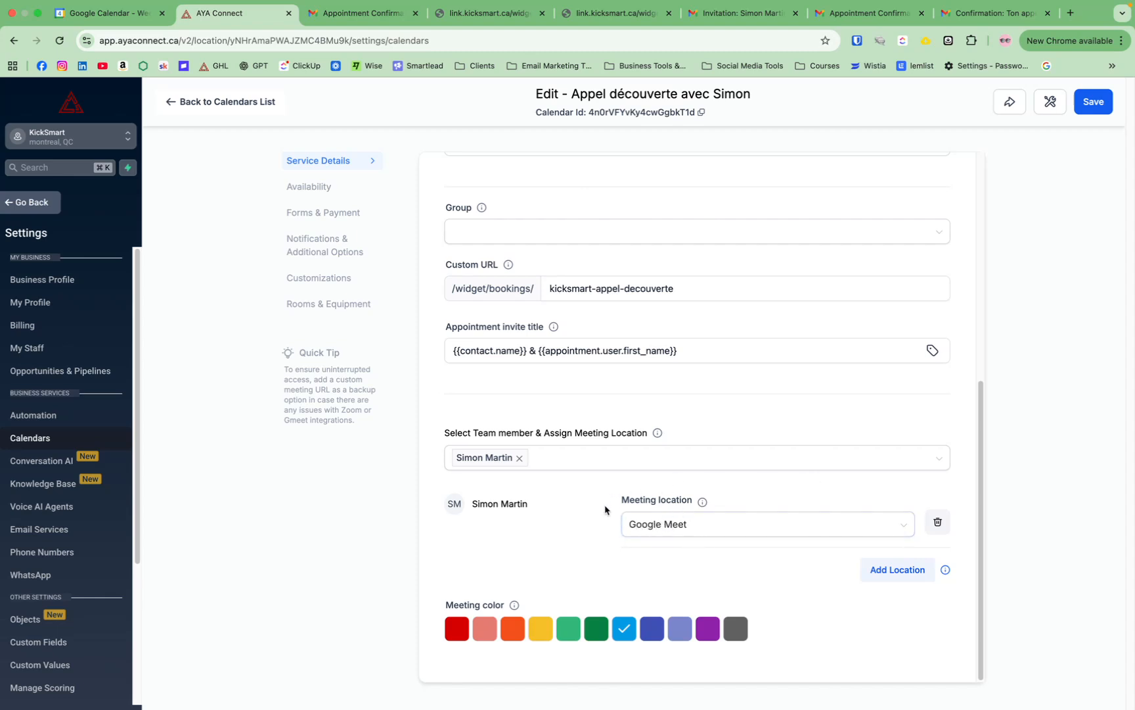
pyautogui.click(686, 529)
pyautogui.scroll(10, 825, 406)
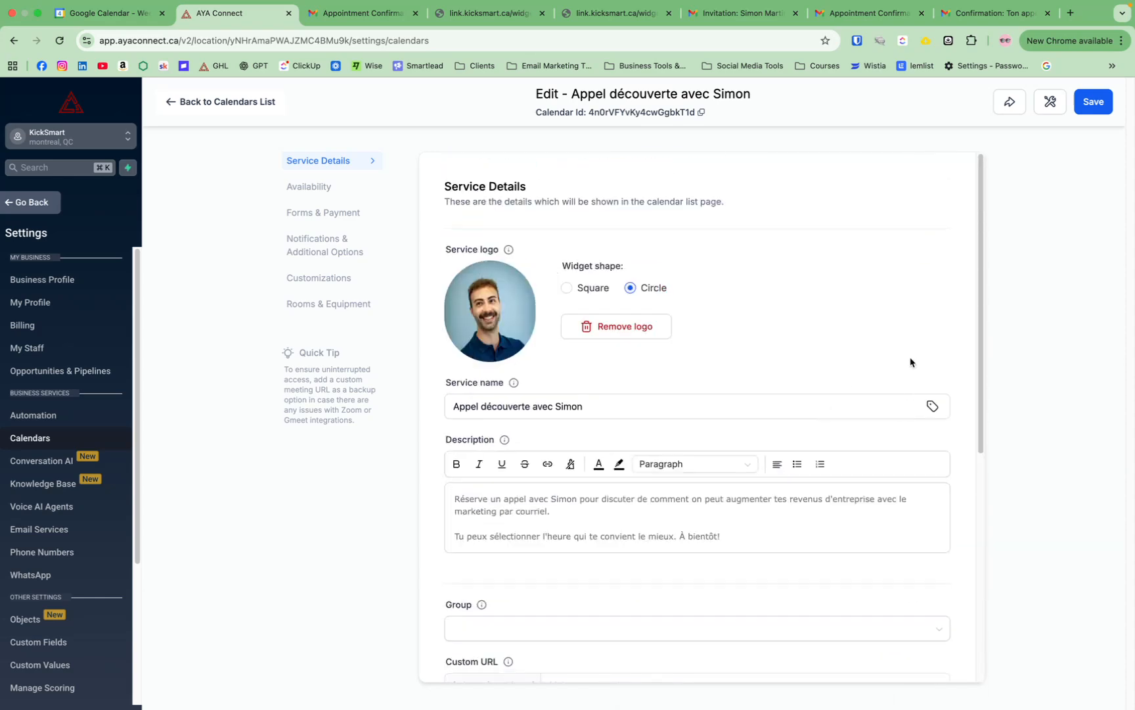
pyautogui.click(1092, 104)
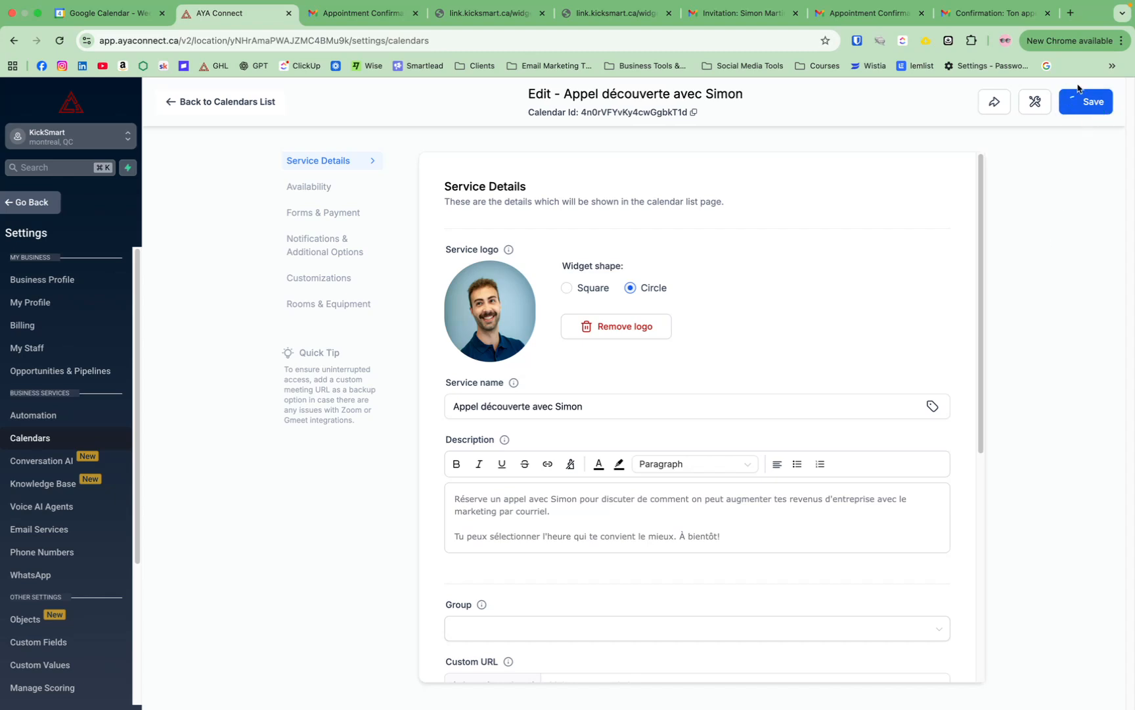
# - Review this calendar's availability settings, from weekly hours and Look Busy to service interval, duration, scheduling notice, date range and post buffer time
pyautogui.click(348, 187)
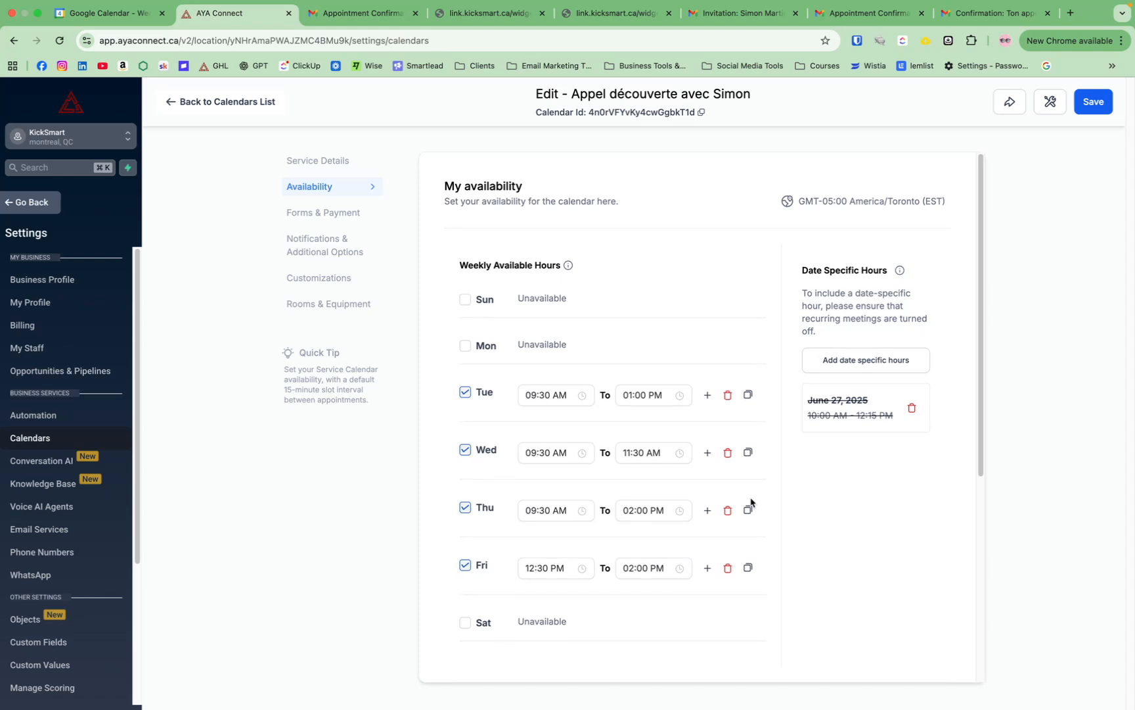
pyautogui.scroll(-5, 681, 509)
pyautogui.scroll(-3, 653, 506)
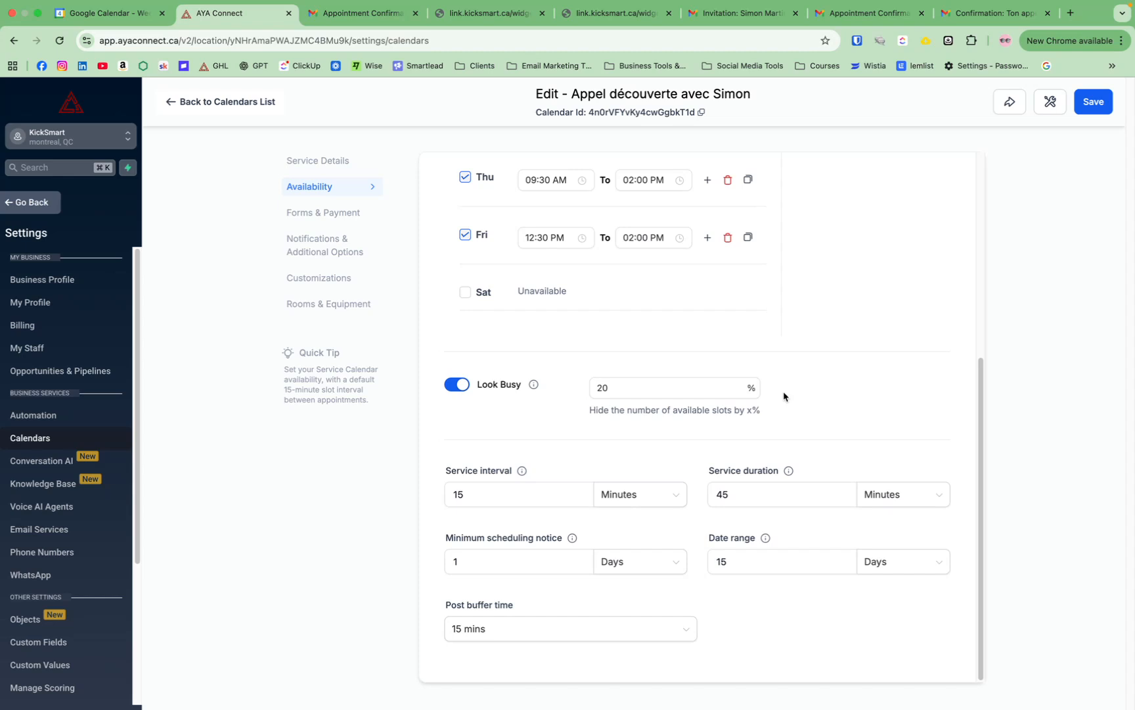
# - Examine the Look Busy setting and its percentage of hidden slots alongside the weekly available hours
pyautogui.scroll(3, 785, 396)
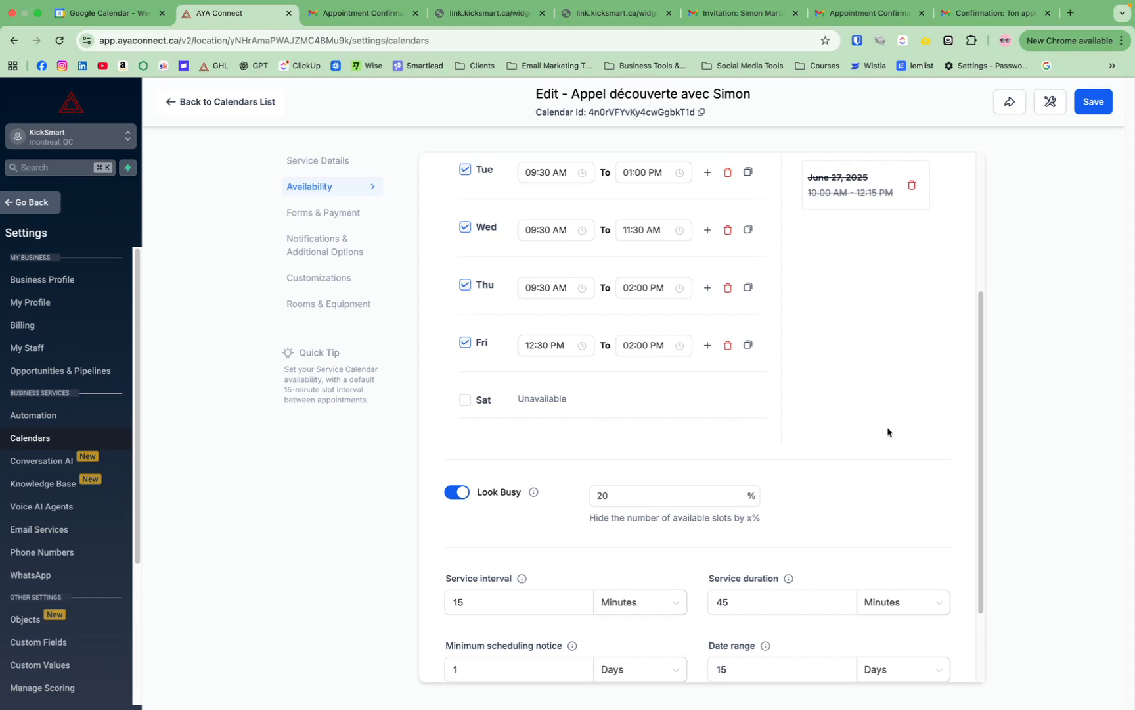
pyautogui.click(612, 496)
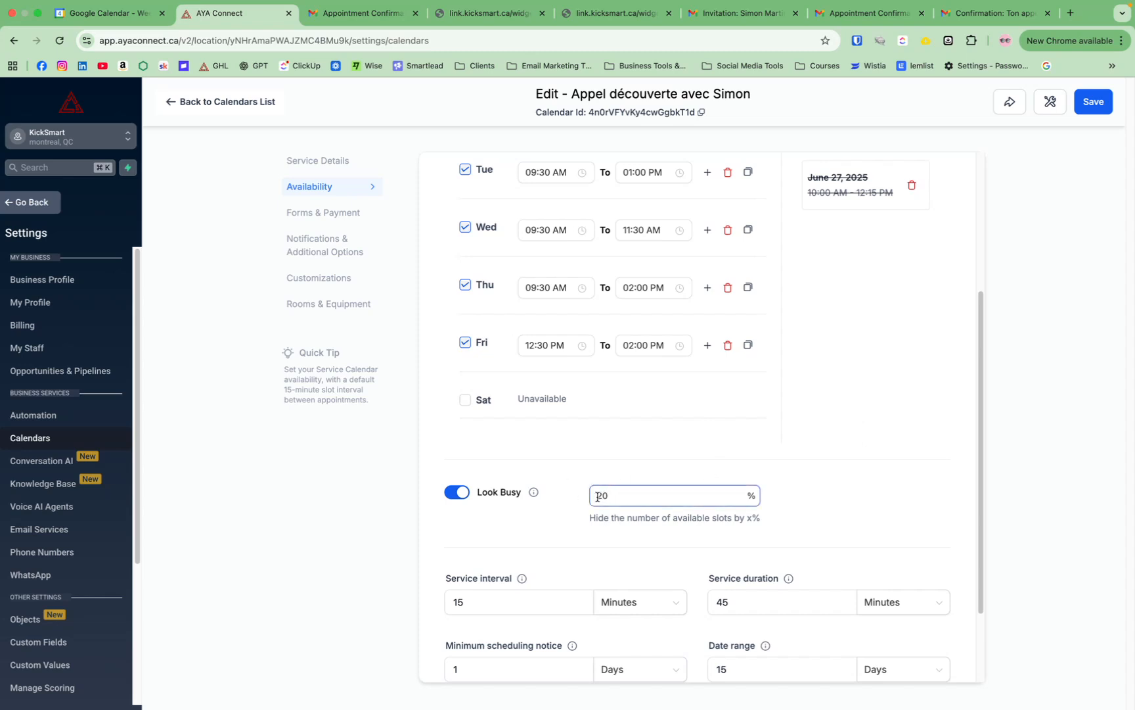
pyautogui.click(773, 484)
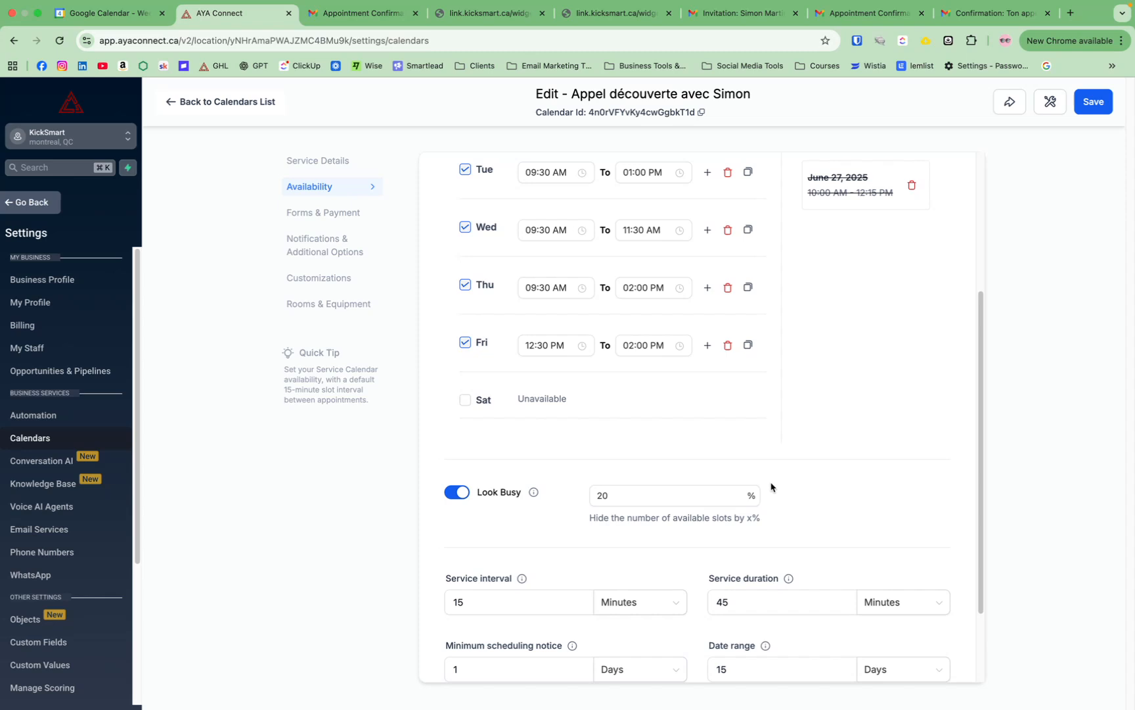
pyautogui.scroll(-2, 787, 489)
pyautogui.click(621, 447)
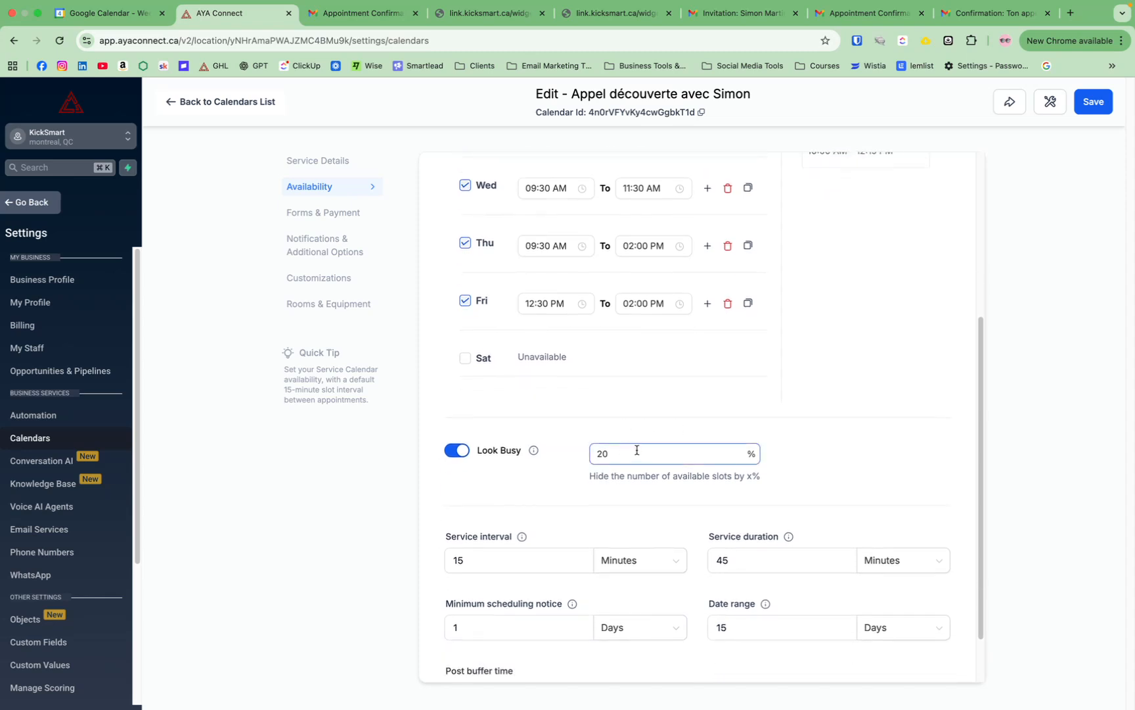
pyautogui.click(580, 461)
pyautogui.click(597, 452)
pyautogui.click(828, 431)
pyautogui.scroll(-3, 831, 427)
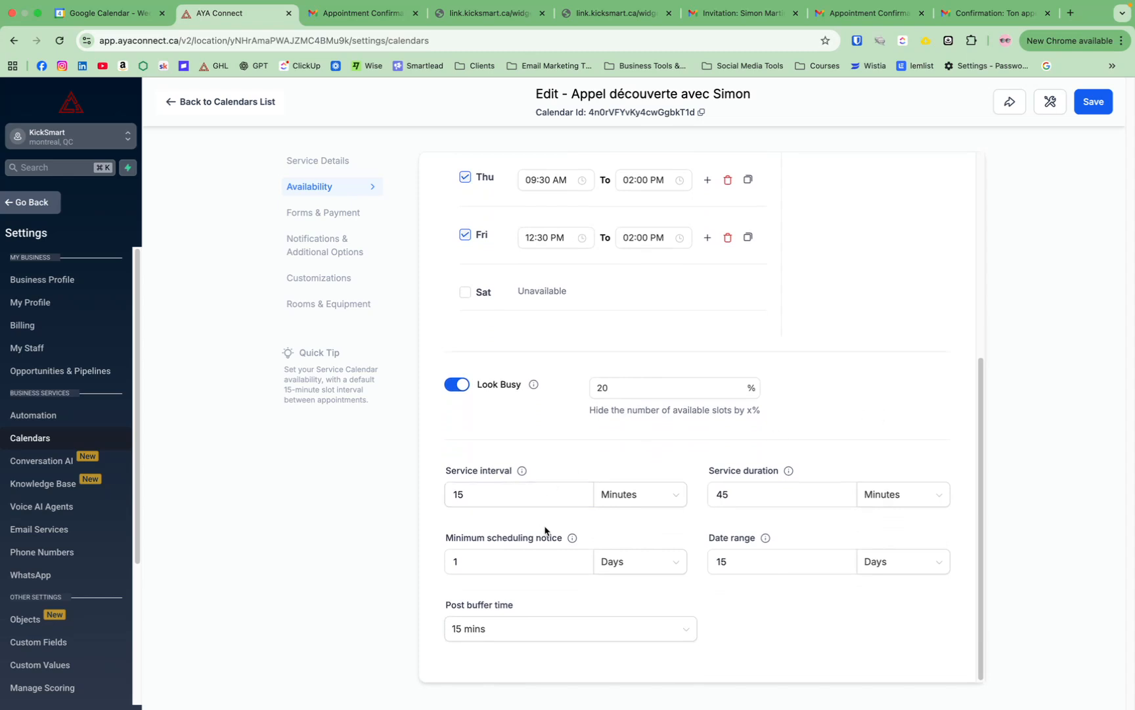
# - Examine the service interval, service duration, minimum scheduling notice, date range and post buffer time one by one
pyautogui.click(764, 563)
pyautogui.moveTo(522, 472)
pyautogui.click(716, 493)
pyautogui.click(839, 499)
pyautogui.click(480, 561)
pyautogui.click(457, 585)
pyautogui.click(461, 559)
pyautogui.click(462, 602)
pyautogui.click(603, 634)
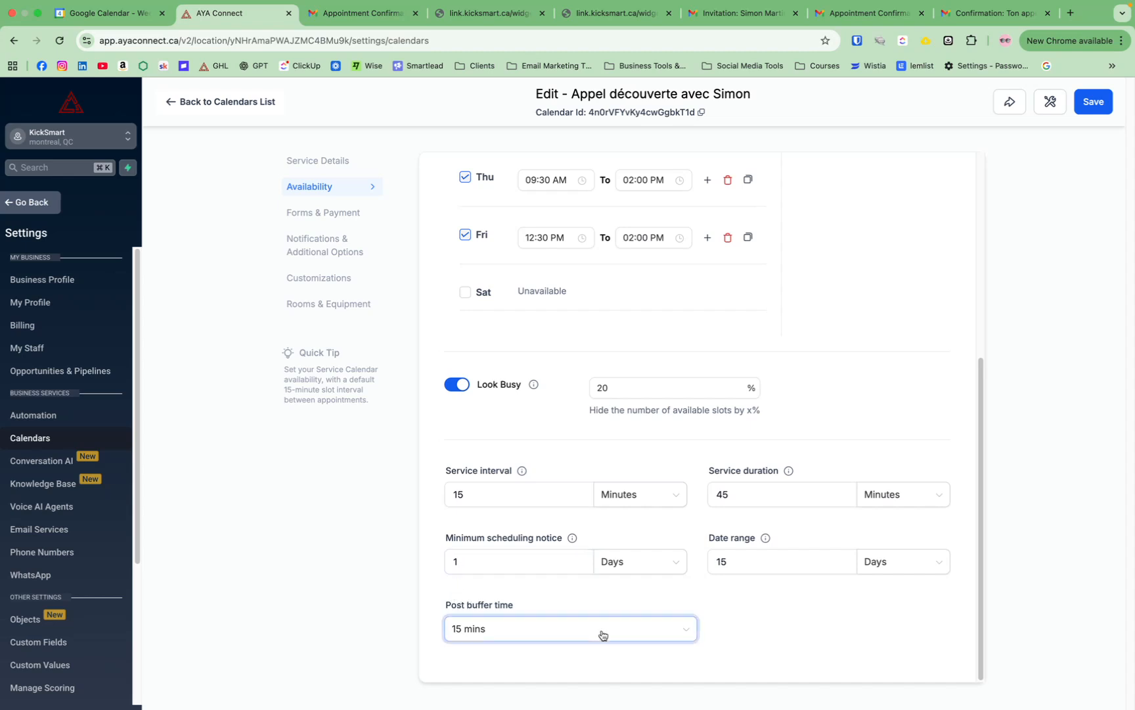
# - Compare the Tuesday available hours with the minimum scheduling notice and date range that limit bookings
pyautogui.click(566, 274)
pyautogui.scroll(3, 594, 337)
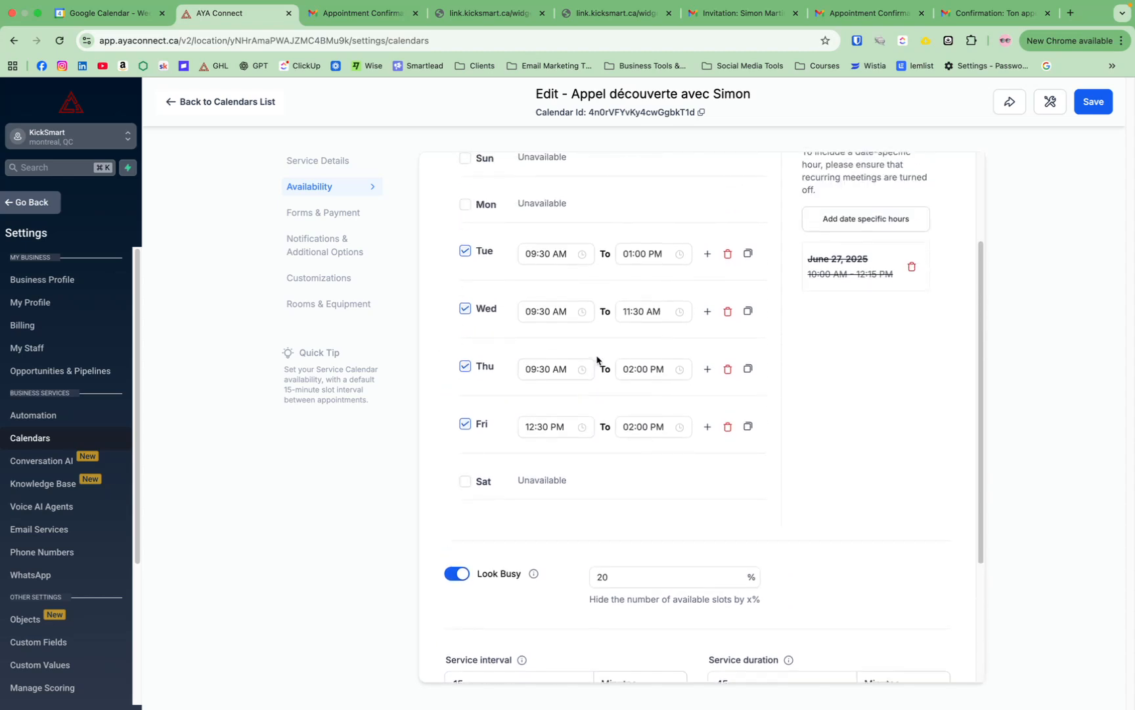
pyautogui.click(551, 255)
pyautogui.scroll(-3, 631, 368)
pyautogui.click(566, 562)
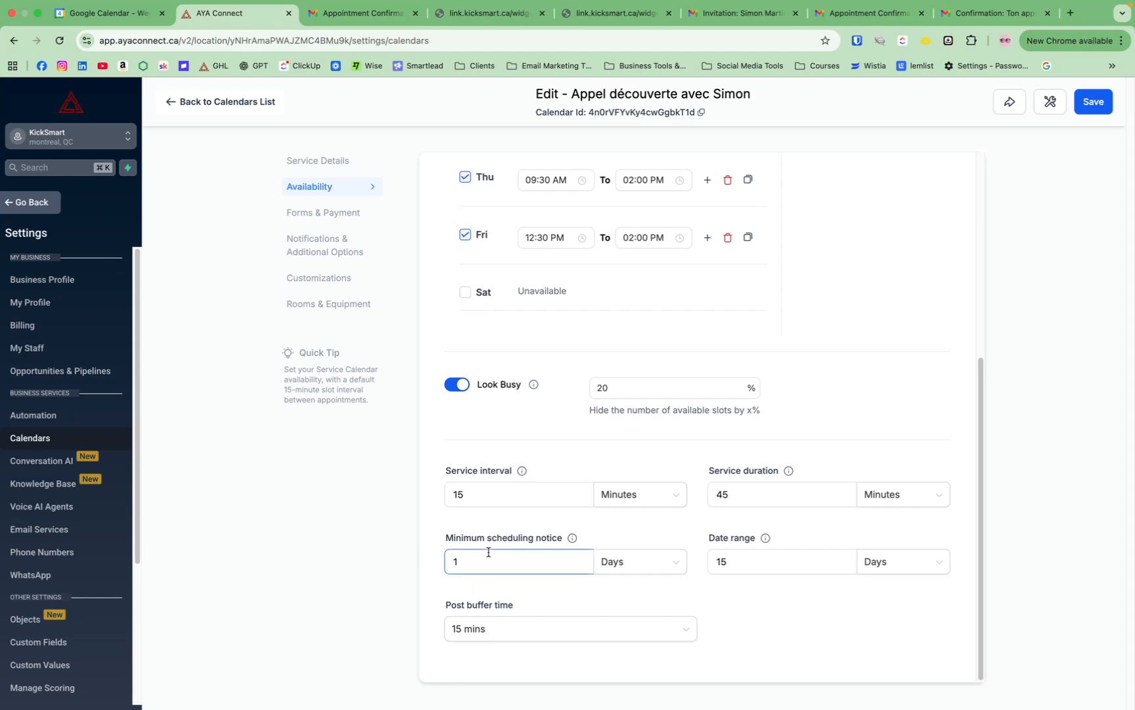
pyautogui.click(762, 564)
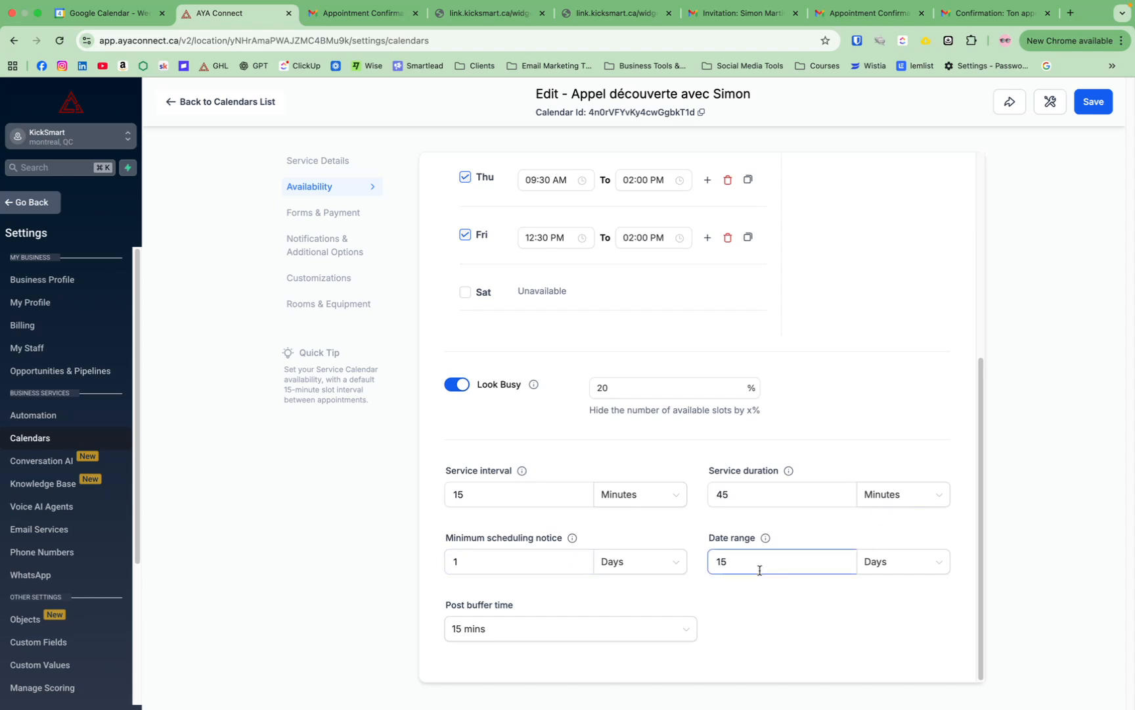
pyautogui.click(924, 651)
# - Recheck the weekly available hours and save the calendar's availability settings
pyautogui.scroll(5, 657, 460)
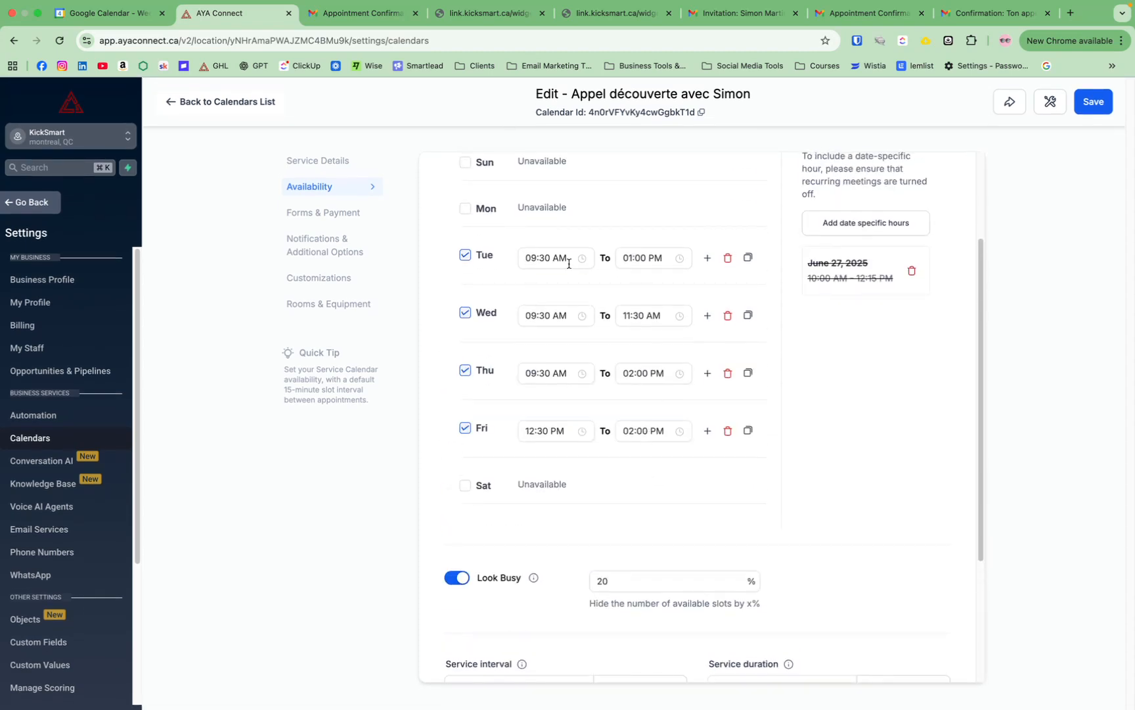
pyautogui.scroll(-5, 775, 550)
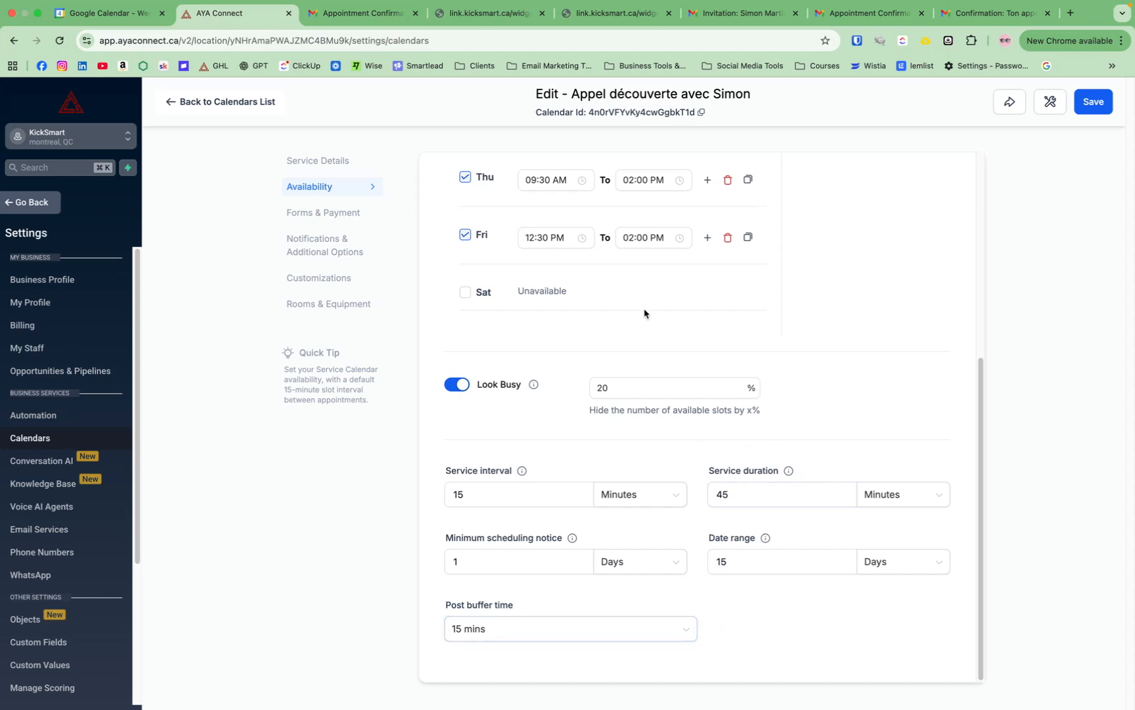
pyautogui.scroll(5, 644, 316)
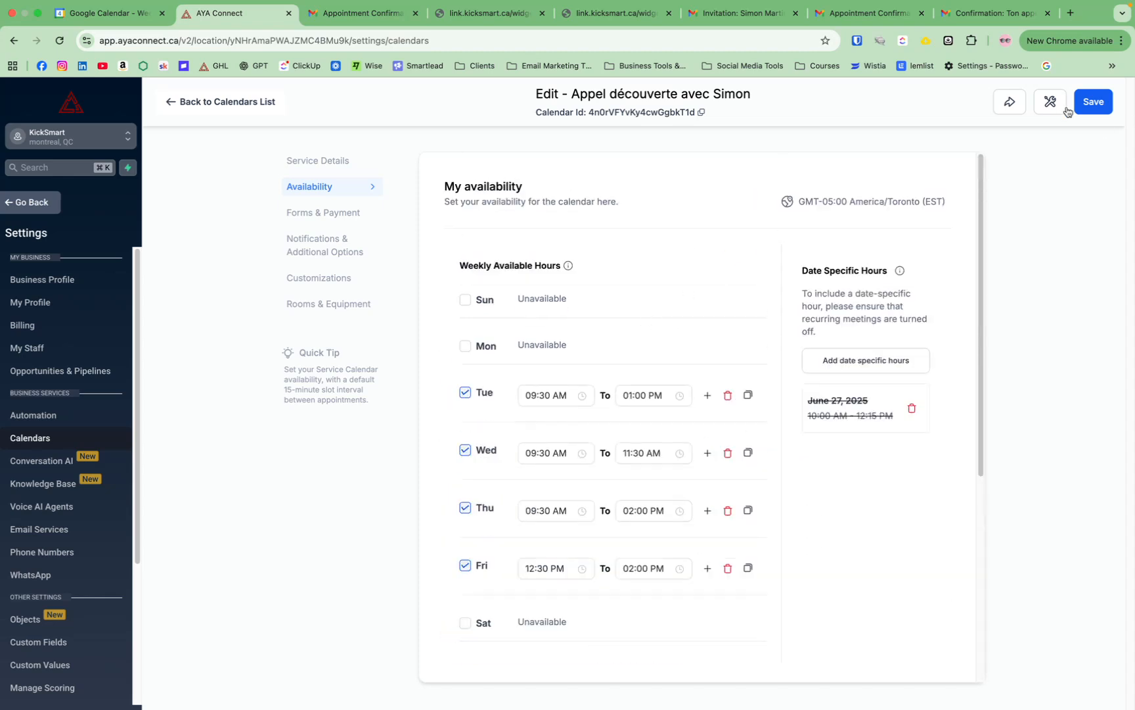
pyautogui.click(1102, 104)
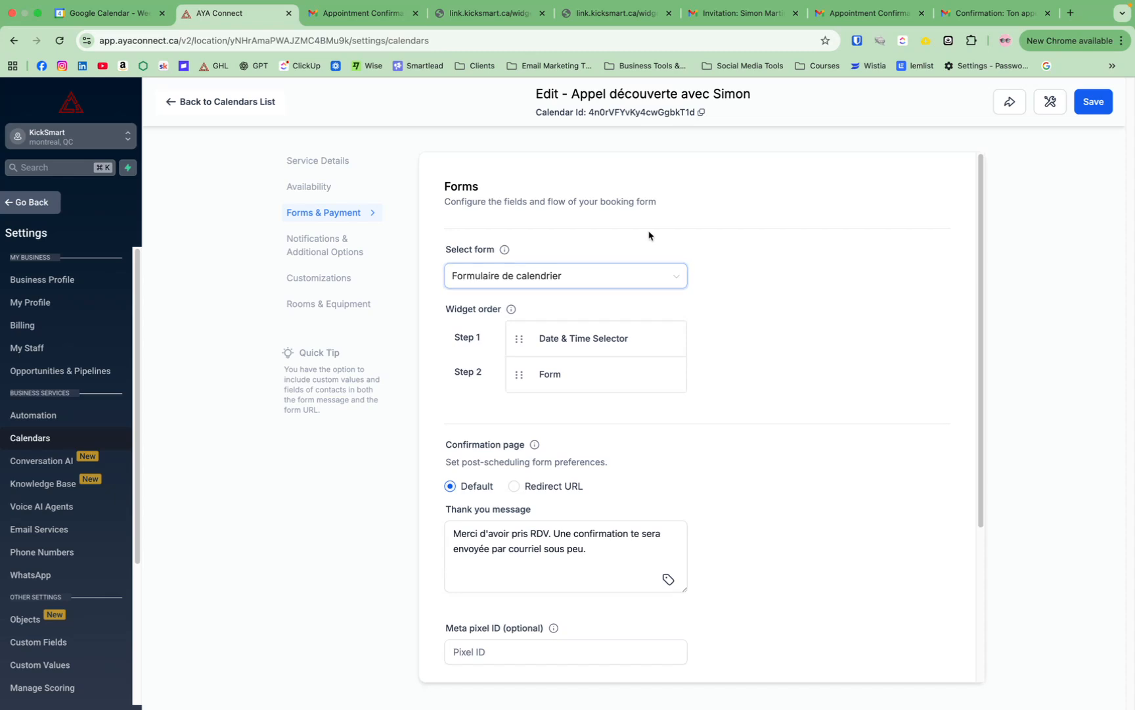
# - Check the selectable booking forms, the widget order and the confirmation page's thank-you message in Forms & Payment
pyautogui.click(596, 279)
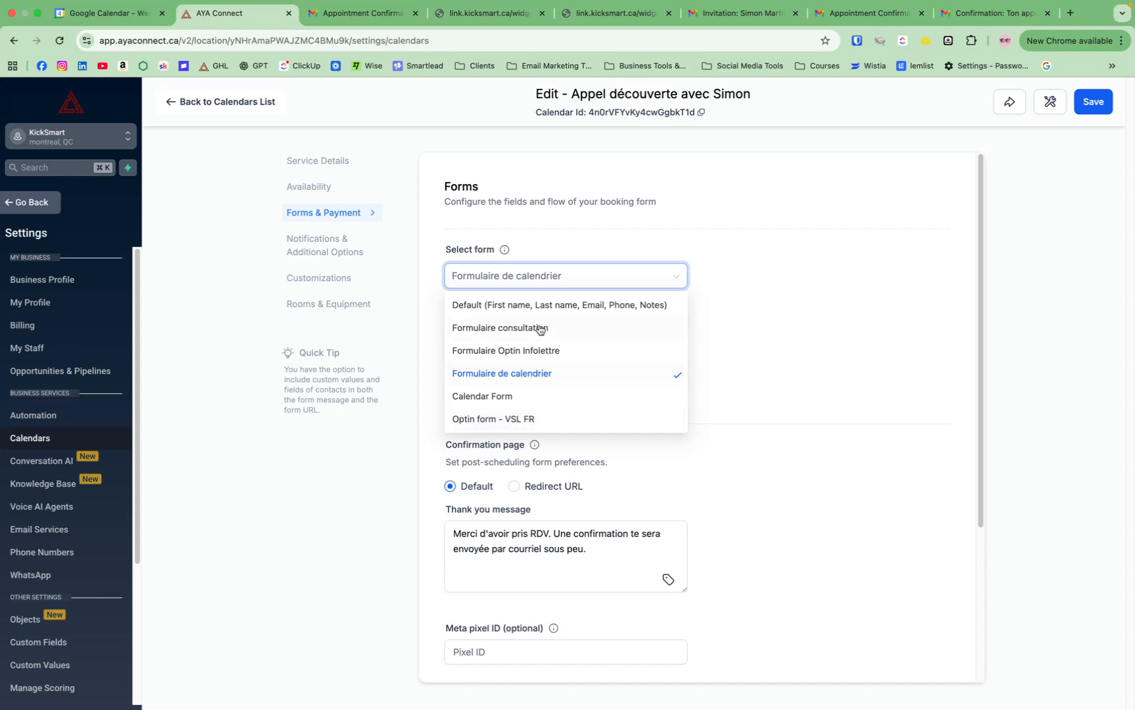
pyautogui.click(809, 358)
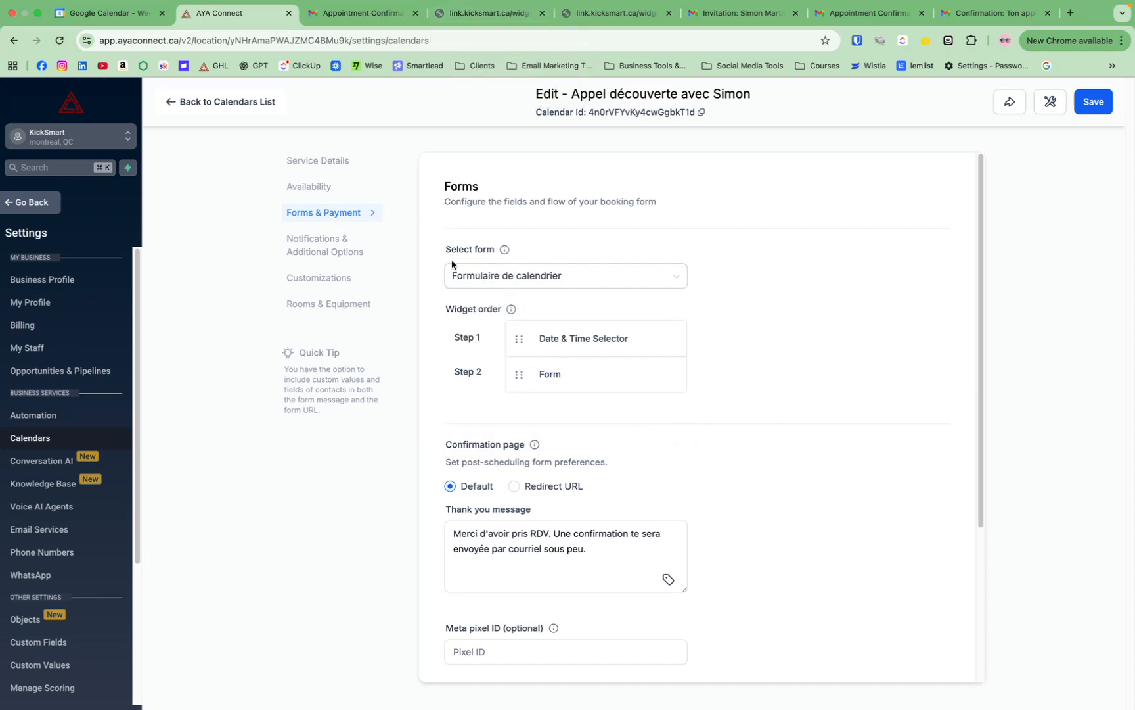
pyautogui.scroll(-1, 532, 397)
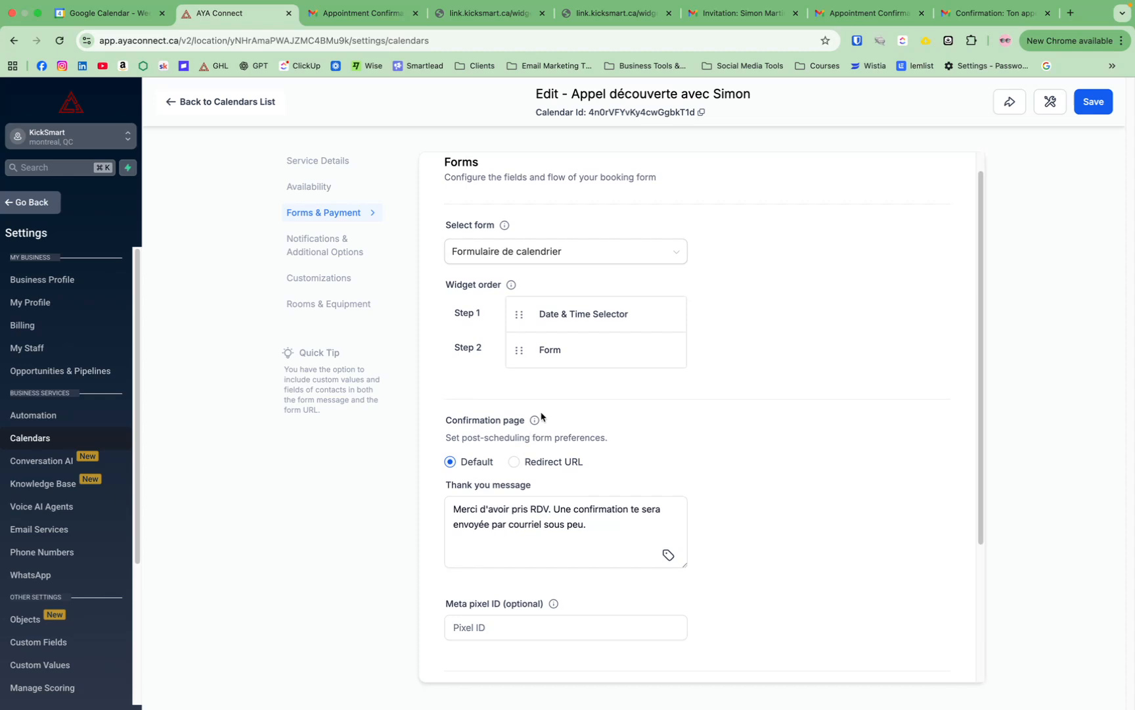
pyautogui.click(596, 531)
pyautogui.moveTo(588, 527); pyautogui.dragTo(456, 506)
pyautogui.click(481, 513)
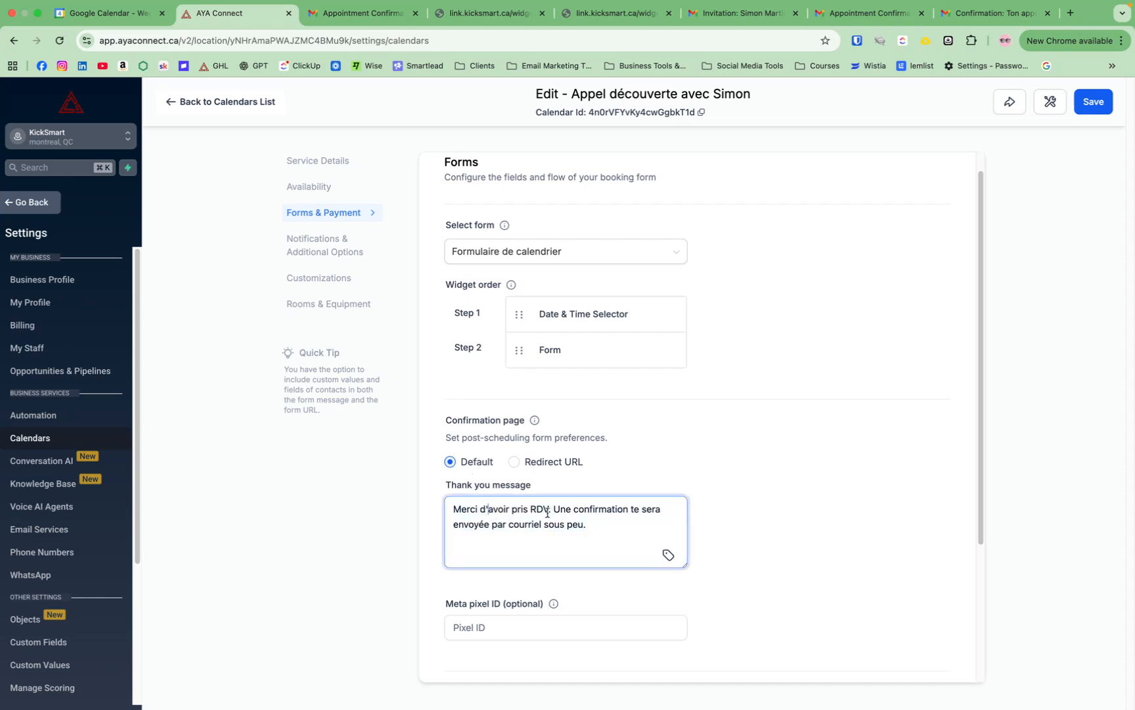
# - Check the auto-confirm and payment options, and save the calendar's Forms & Payment settings
pyautogui.scroll(-3, 548, 522)
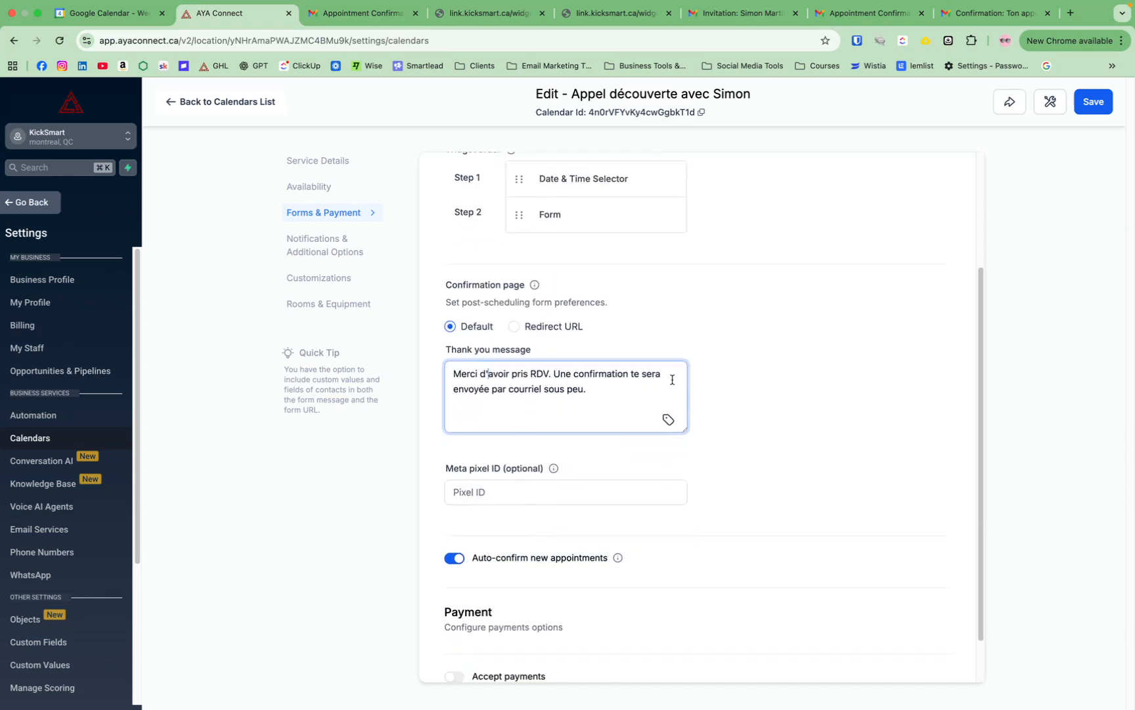
pyautogui.scroll(-1, 579, 394)
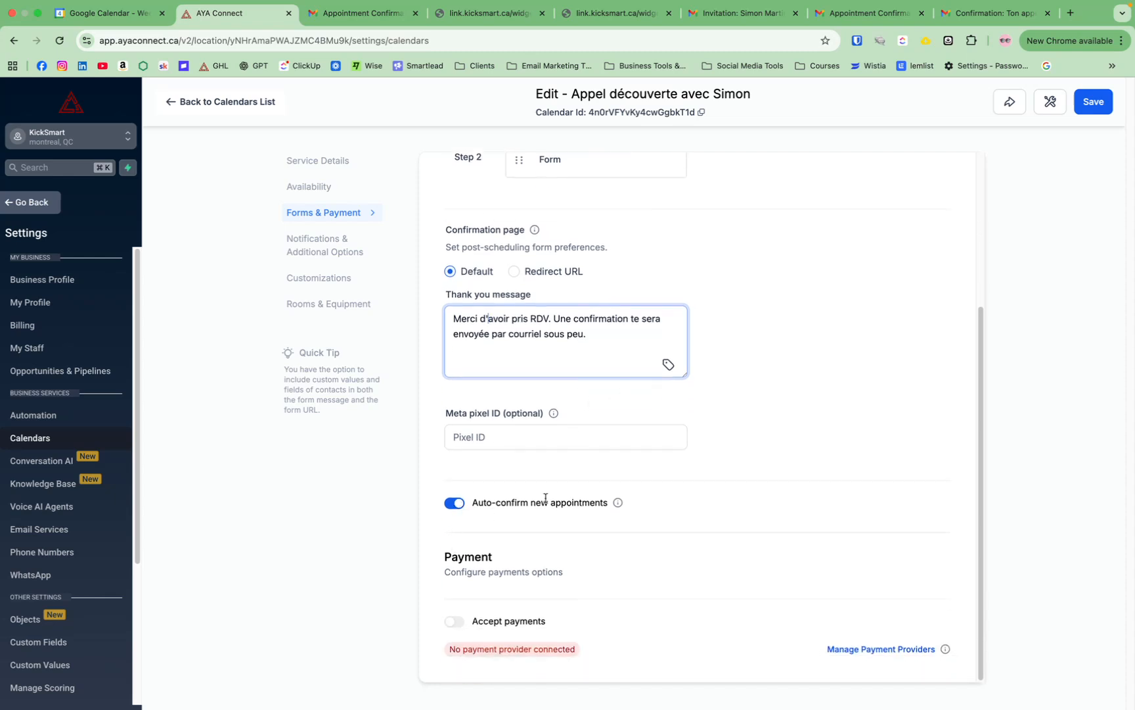
pyautogui.moveTo(617, 503)
pyautogui.scroll(3, 537, 631)
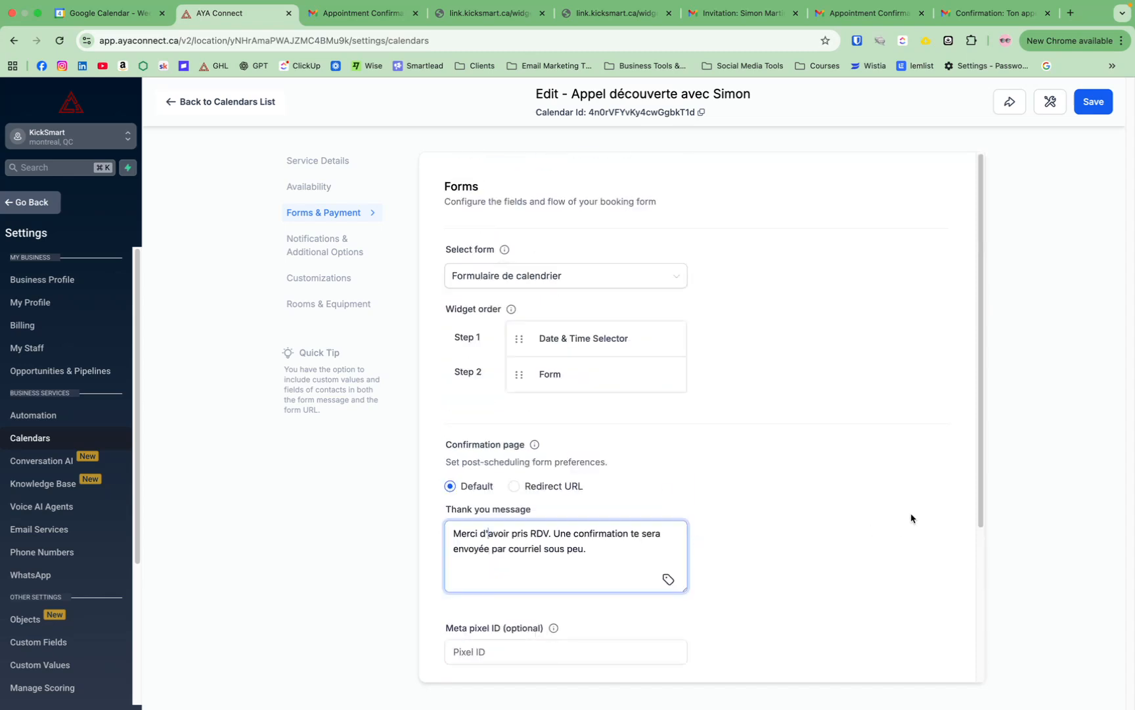
pyautogui.scroll(-3, 910, 518)
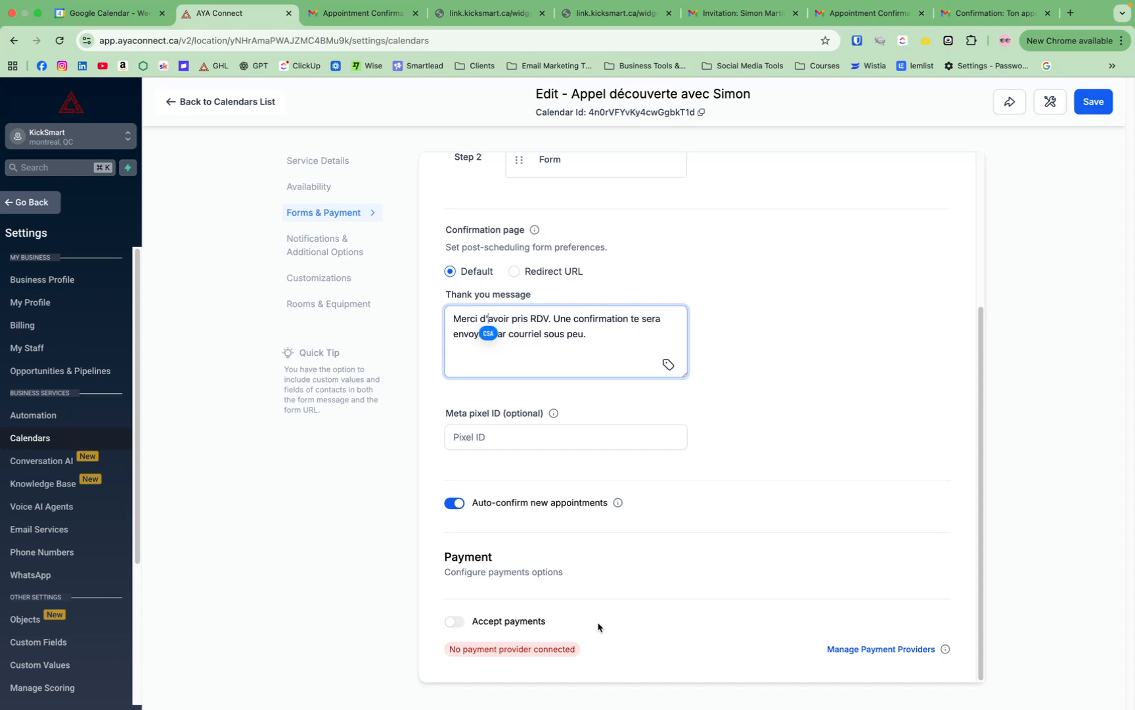
pyautogui.scroll(5, 755, 565)
pyautogui.click(1092, 102)
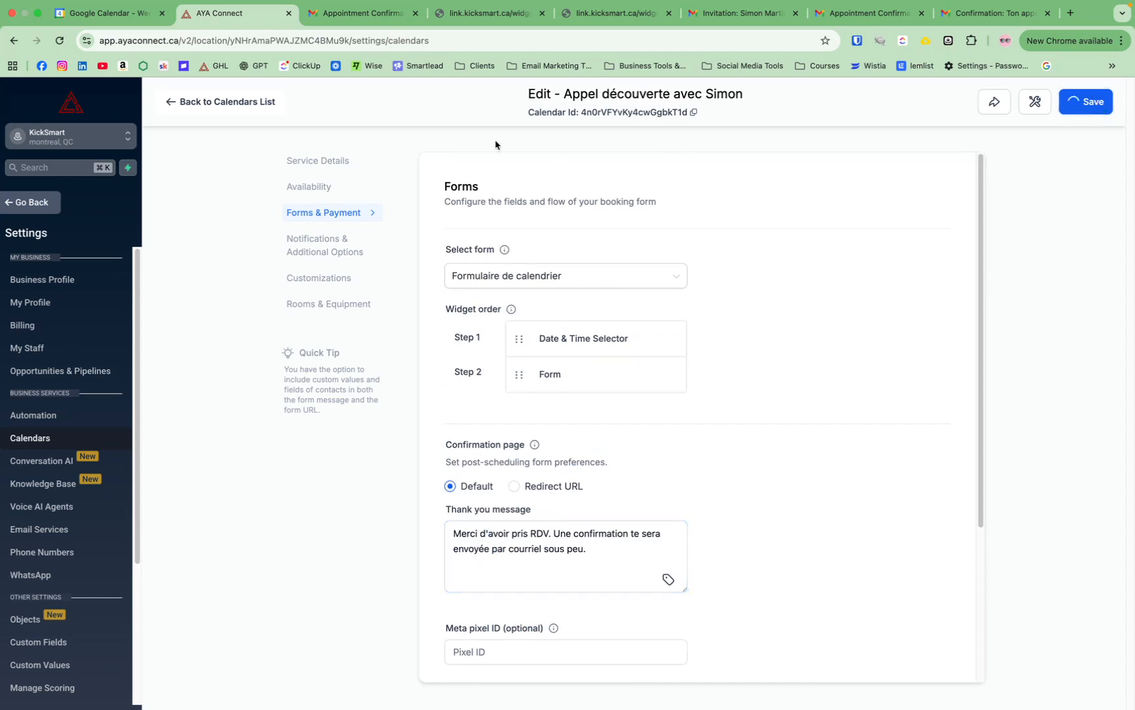
# - Inspect the email and in-app settings of the Appointment Booked (Status: Unconfirmed) notification and close it without changes
pyautogui.click(338, 242)
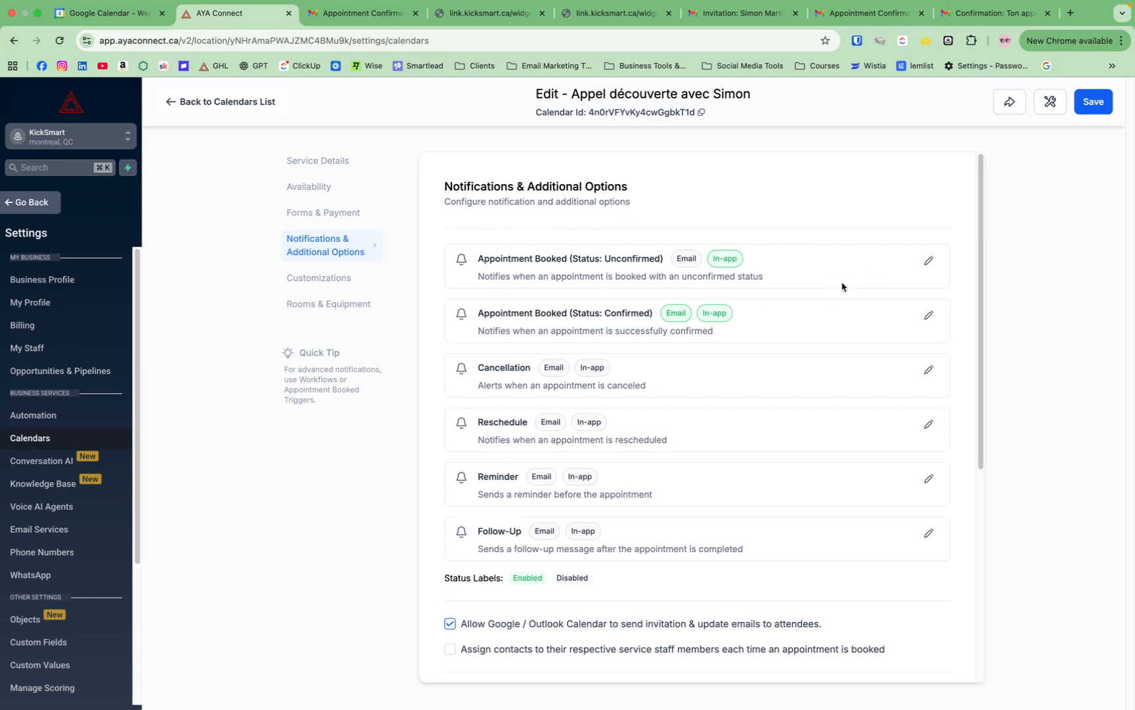
pyautogui.click(928, 261)
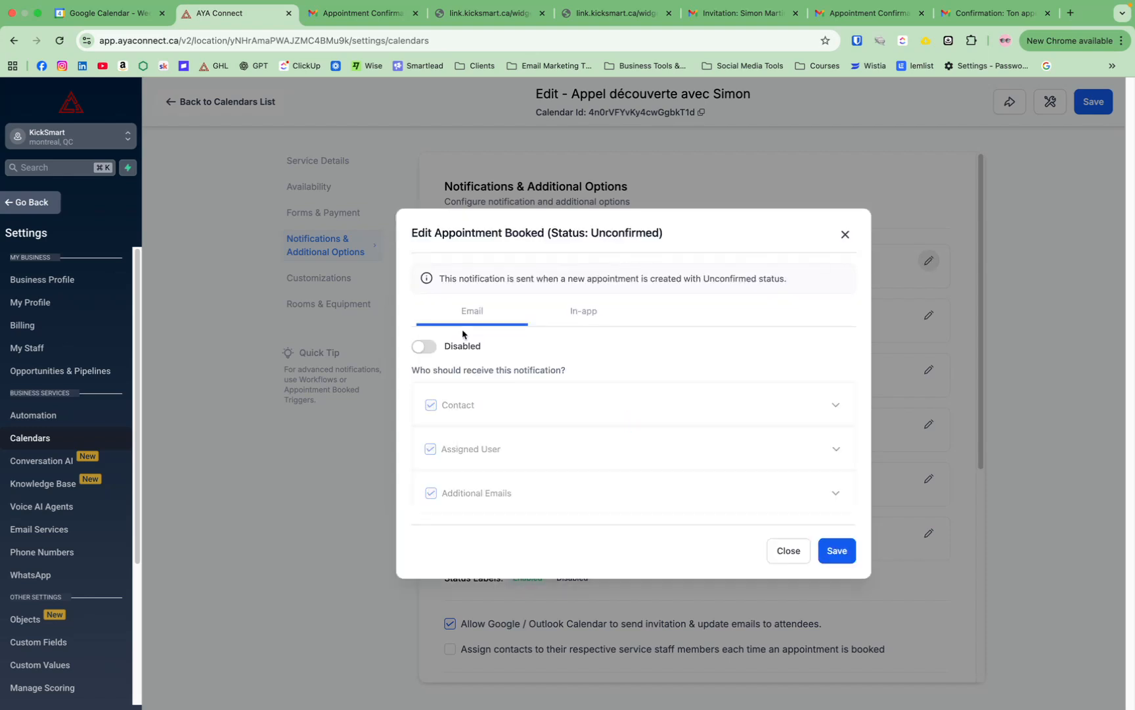
pyautogui.click(582, 314)
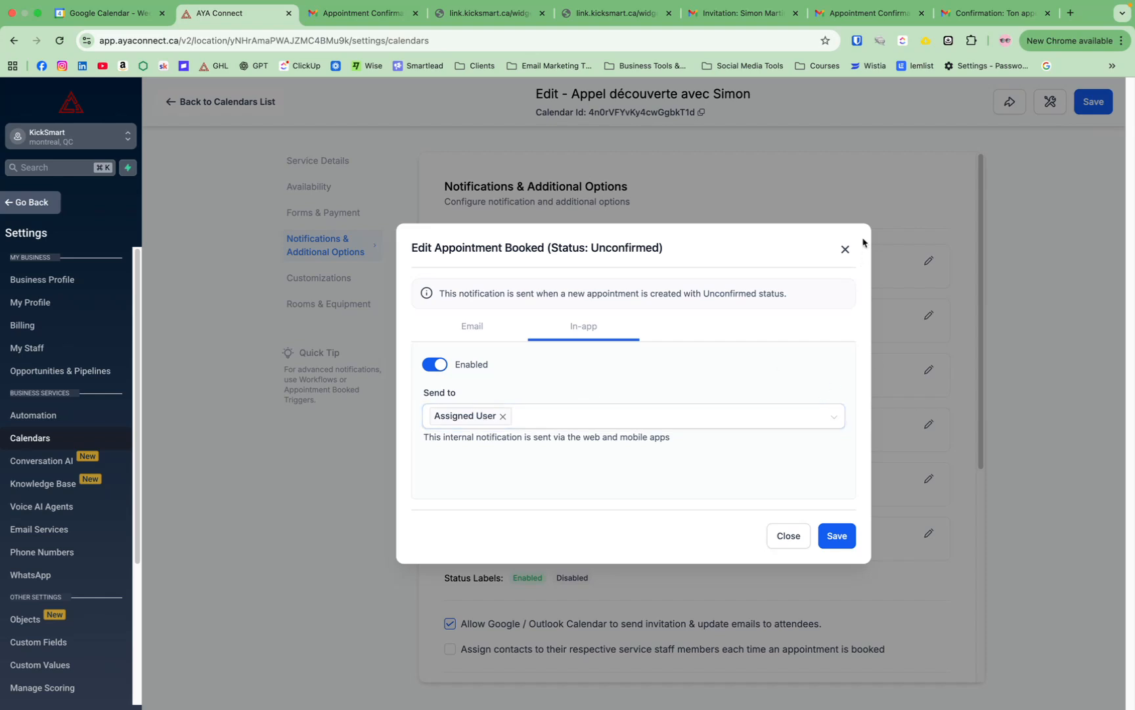
pyautogui.click(845, 249)
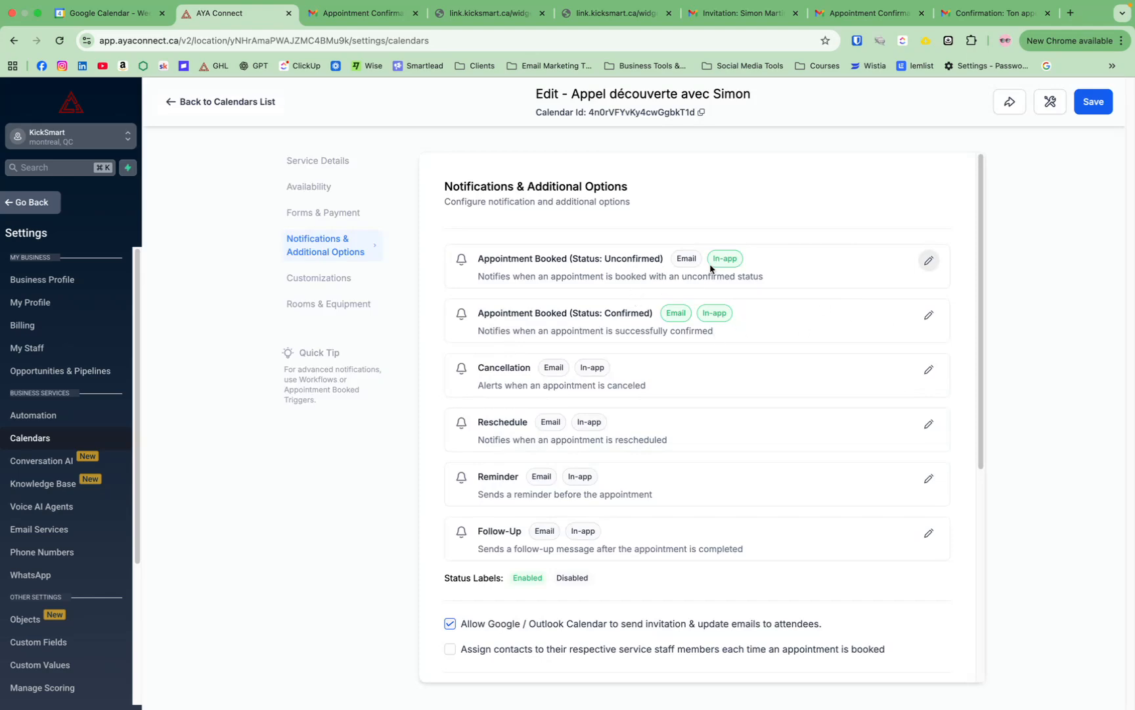
# - Inspect the email recipients and in-app settings of the Appointment Booked (Status: Confirmed) notification and close it without changes
pyautogui.click(928, 314)
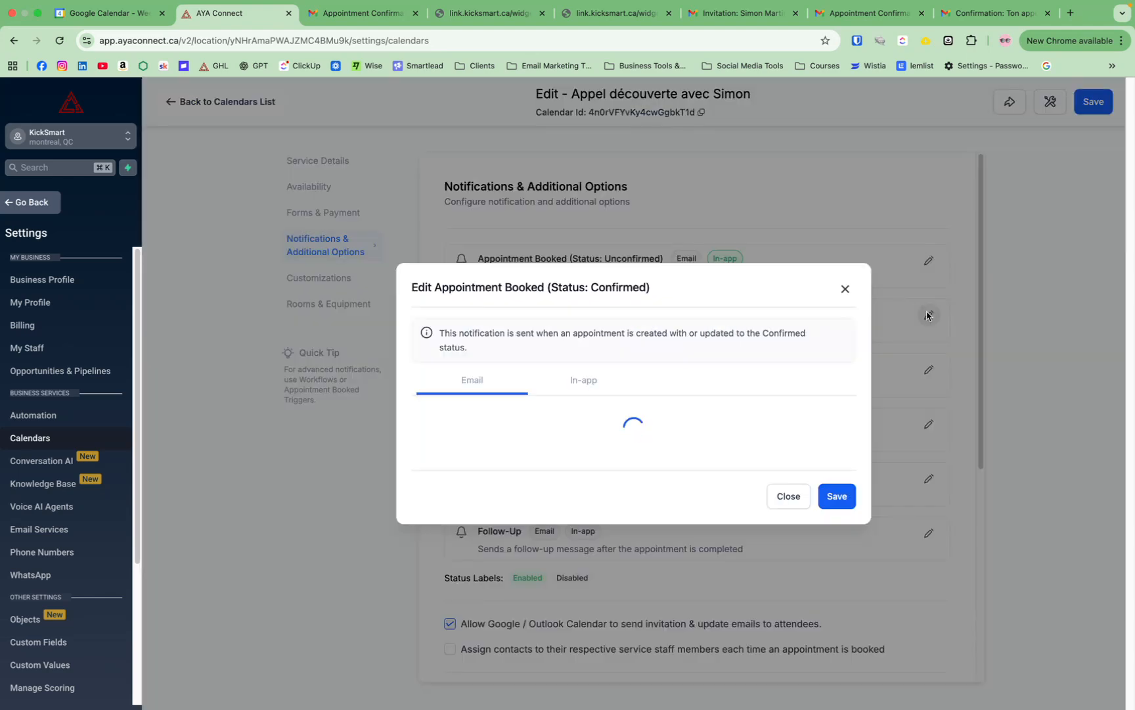
pyautogui.click(843, 230)
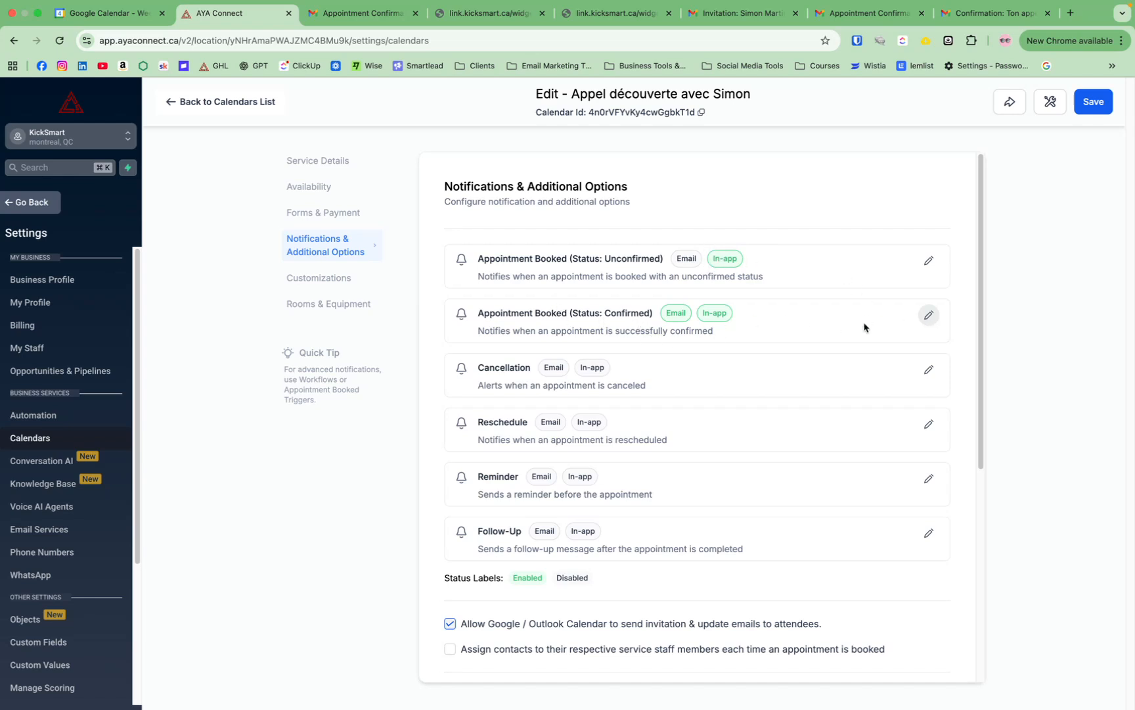
pyautogui.click(929, 315)
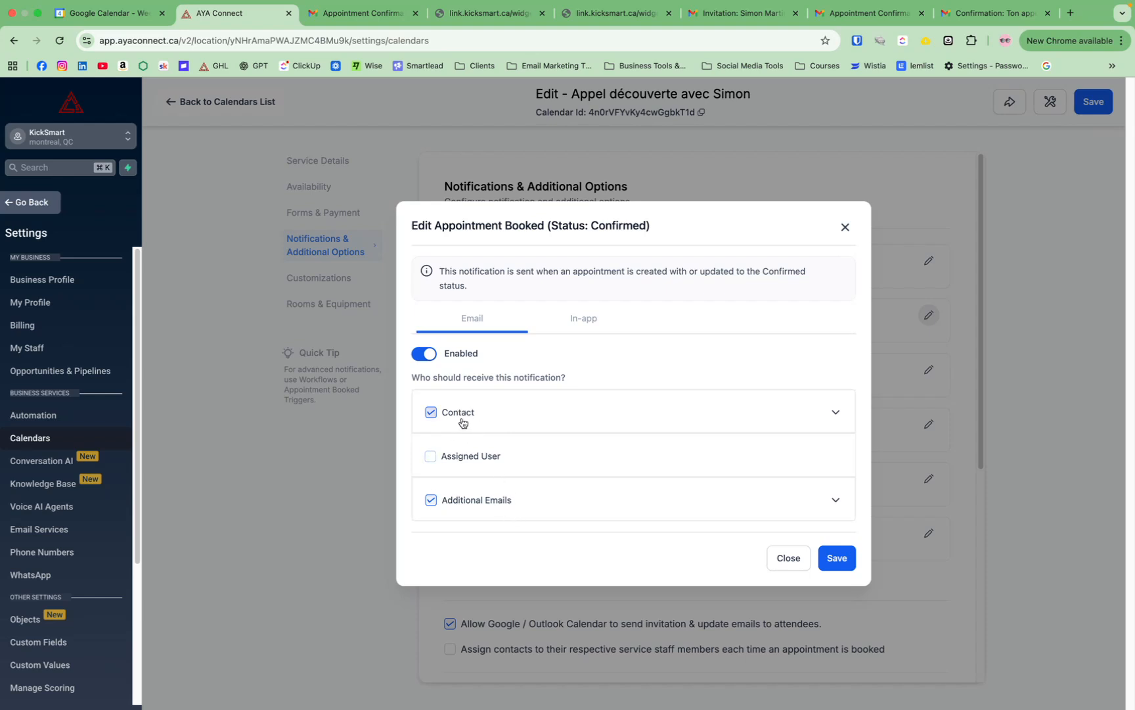
pyautogui.click(583, 320)
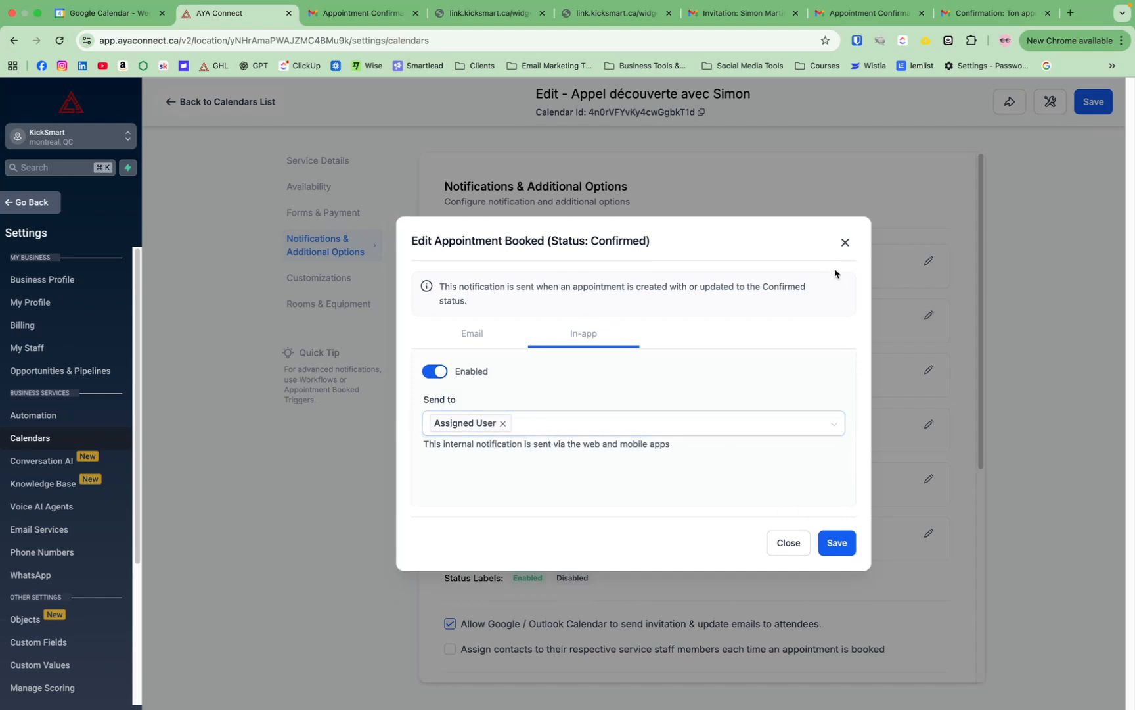
pyautogui.click(846, 242)
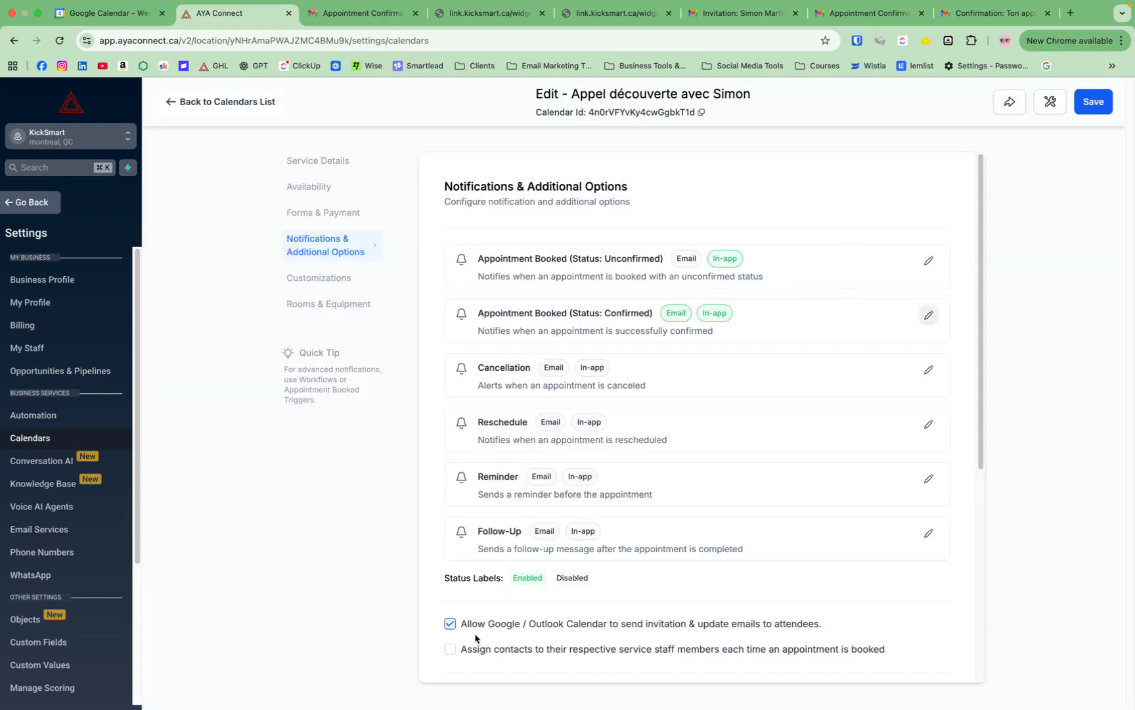
# - Review the Google / Outlook invitation option, contact assignment, cancellation and reschedule policy, and meeting invite notes
pyautogui.scroll(-1, 475, 632)
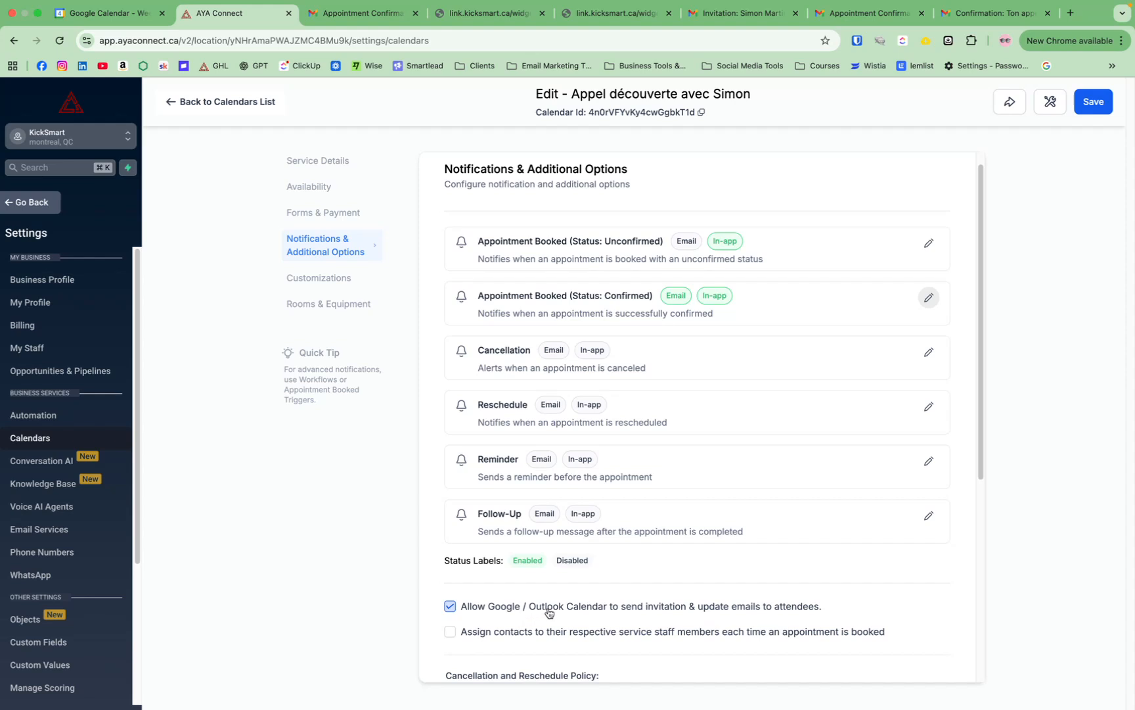
pyautogui.scroll(-4, 766, 592)
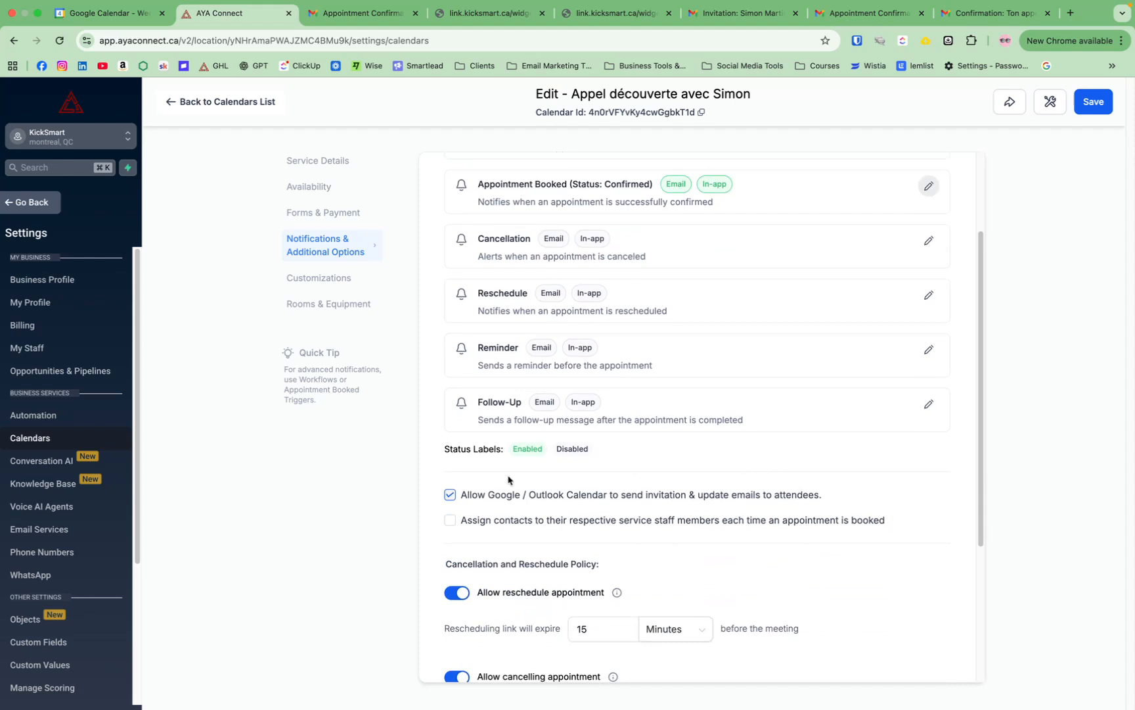
pyautogui.scroll(-5, 846, 467)
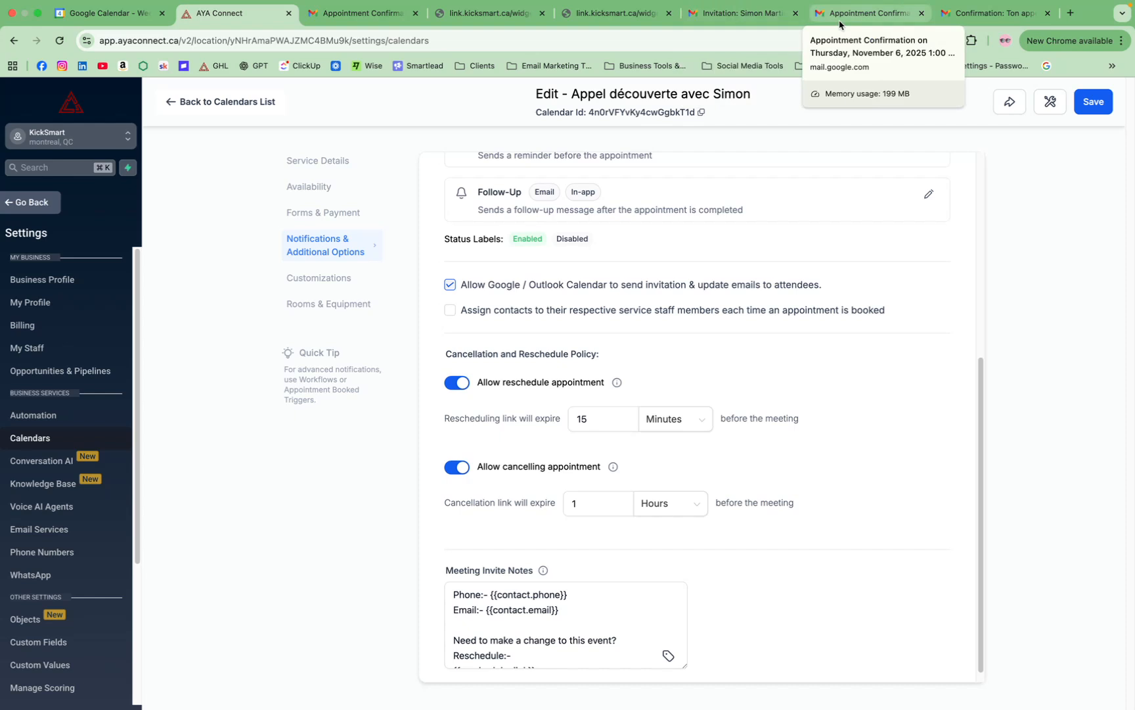
pyautogui.scroll(1, 446, 301)
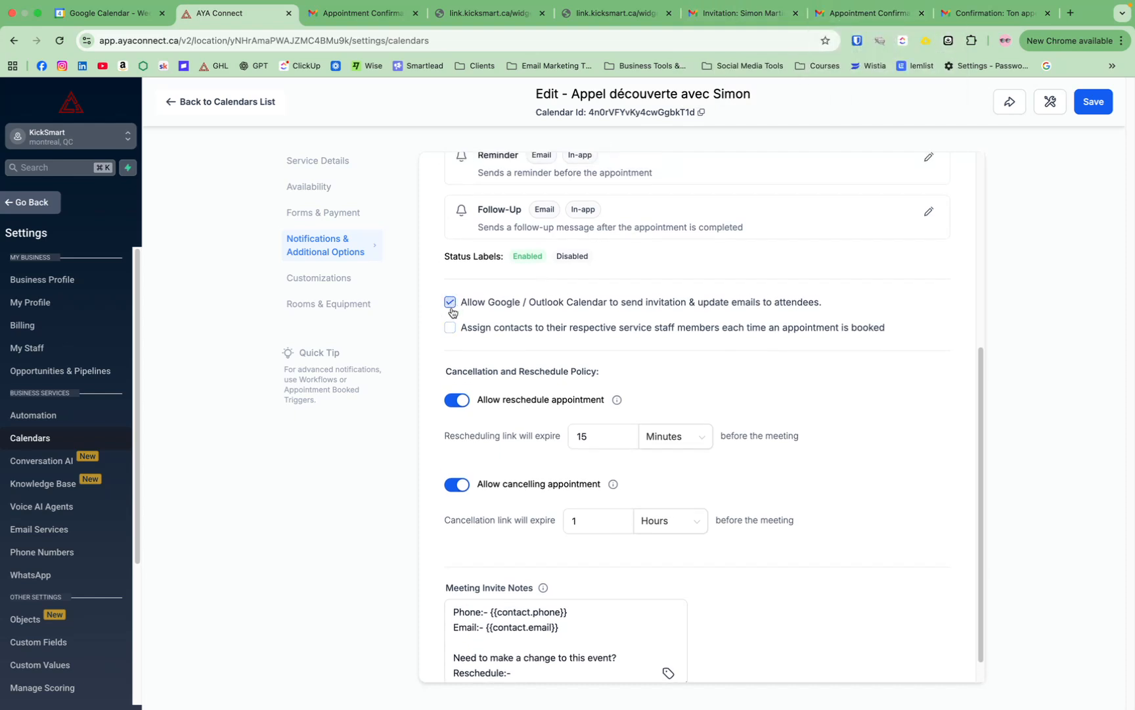
# - Review the notification list and check the expiry times set for the rescheduling and cancellation links
pyautogui.scroll(5, 669, 303)
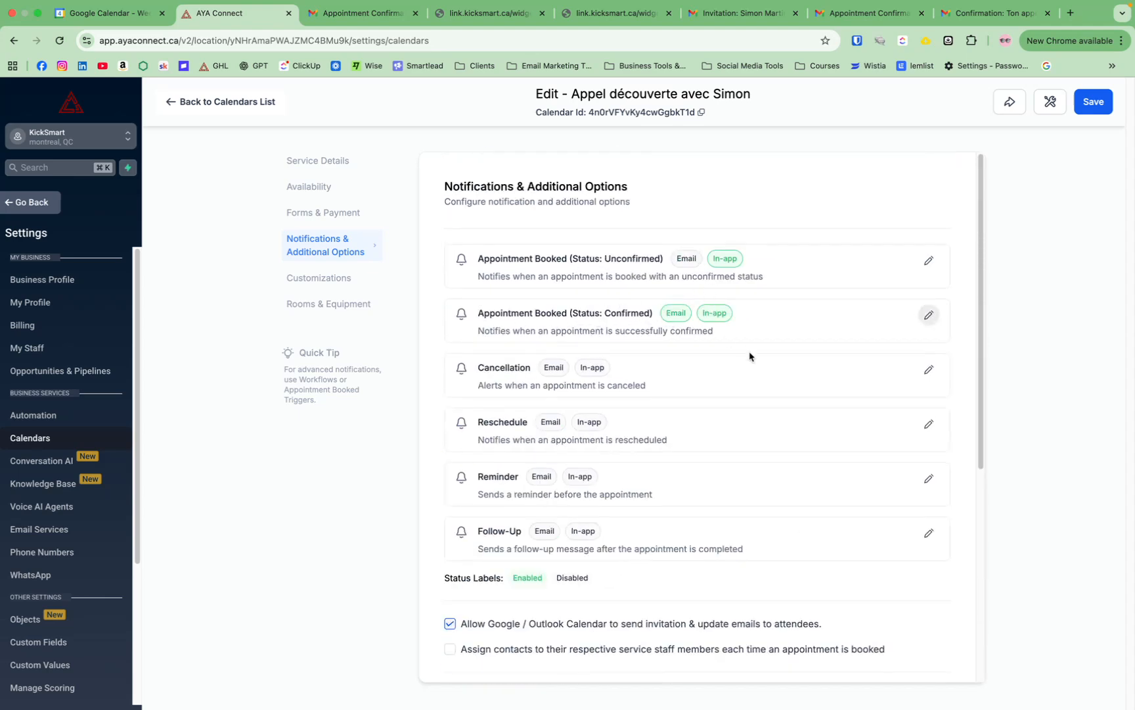
pyautogui.scroll(-5, 744, 349)
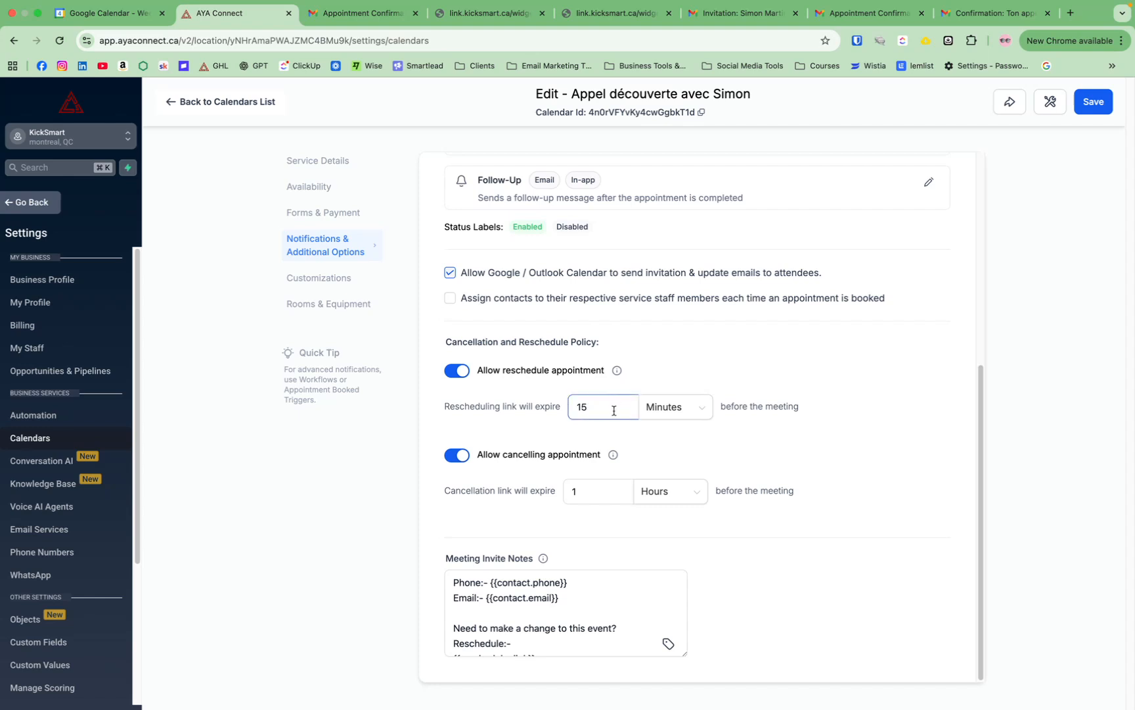
pyautogui.click(588, 414)
pyautogui.click(595, 501)
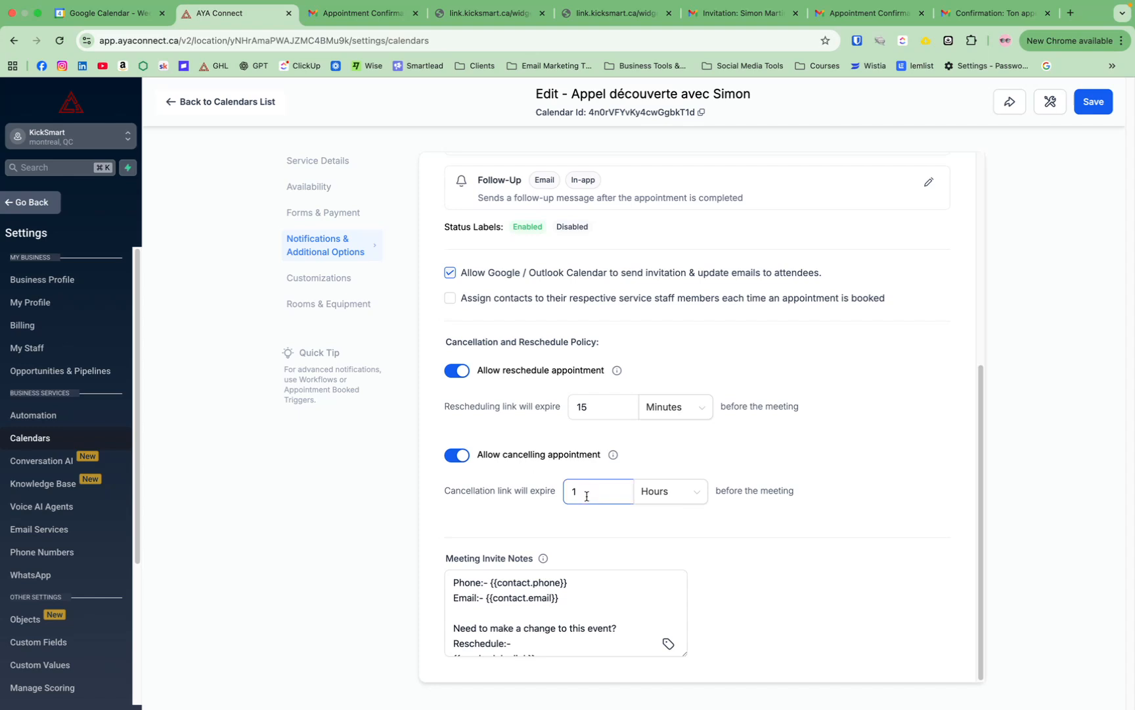
pyautogui.click(728, 575)
# - Read through the Meeting Invite Notes with their reschedule and cancellation link variables, and view the field's help text
pyautogui.scroll(-1, 566, 603)
pyautogui.scroll(1, 597, 613)
pyautogui.scroll(-2, 544, 621)
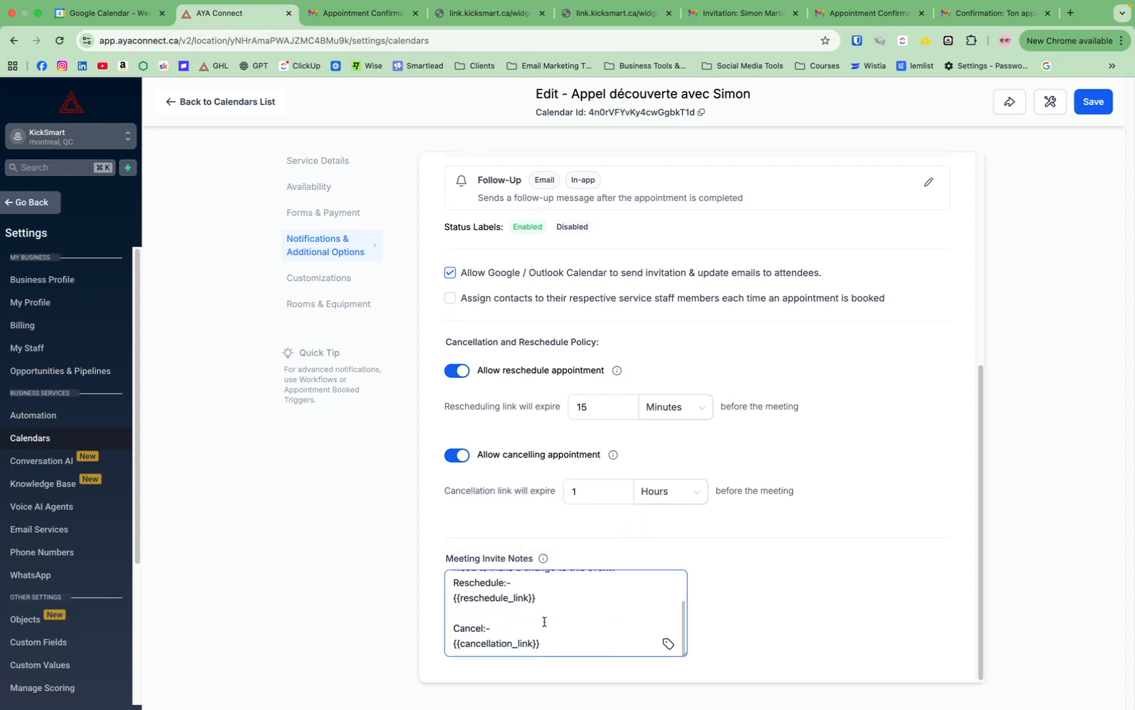
pyautogui.moveTo(550, 639); pyautogui.dragTo(461, 560)
pyautogui.click(519, 625)
pyautogui.moveTo(542, 559)
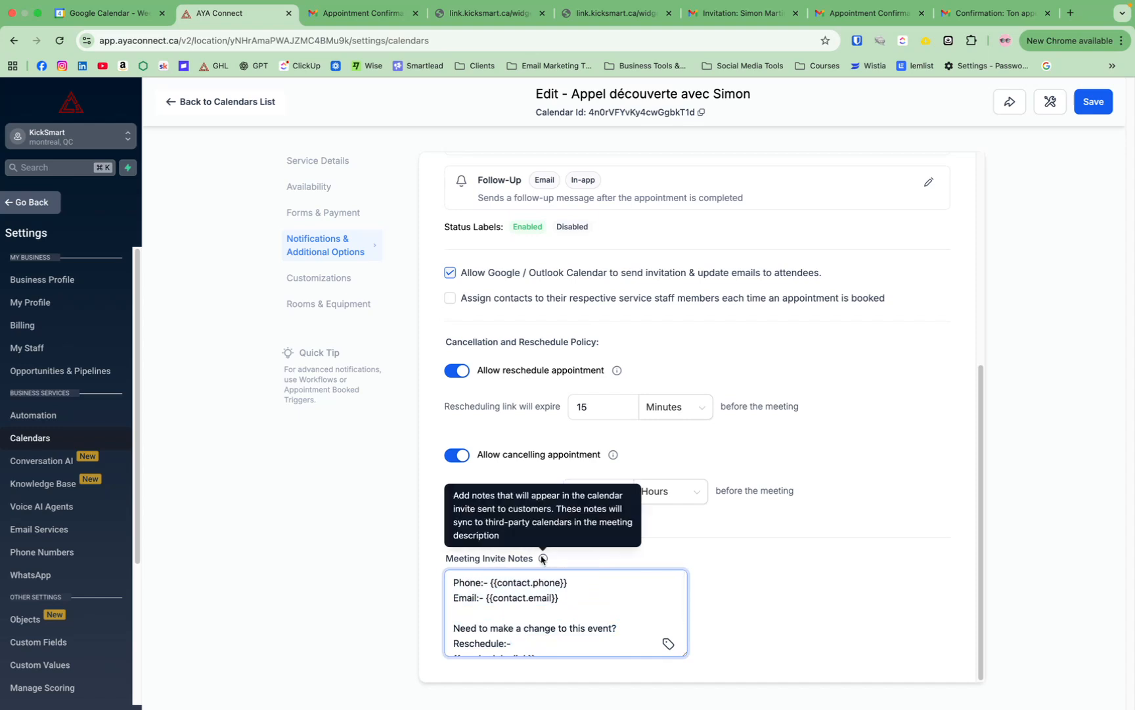
pyautogui.click(929, 588)
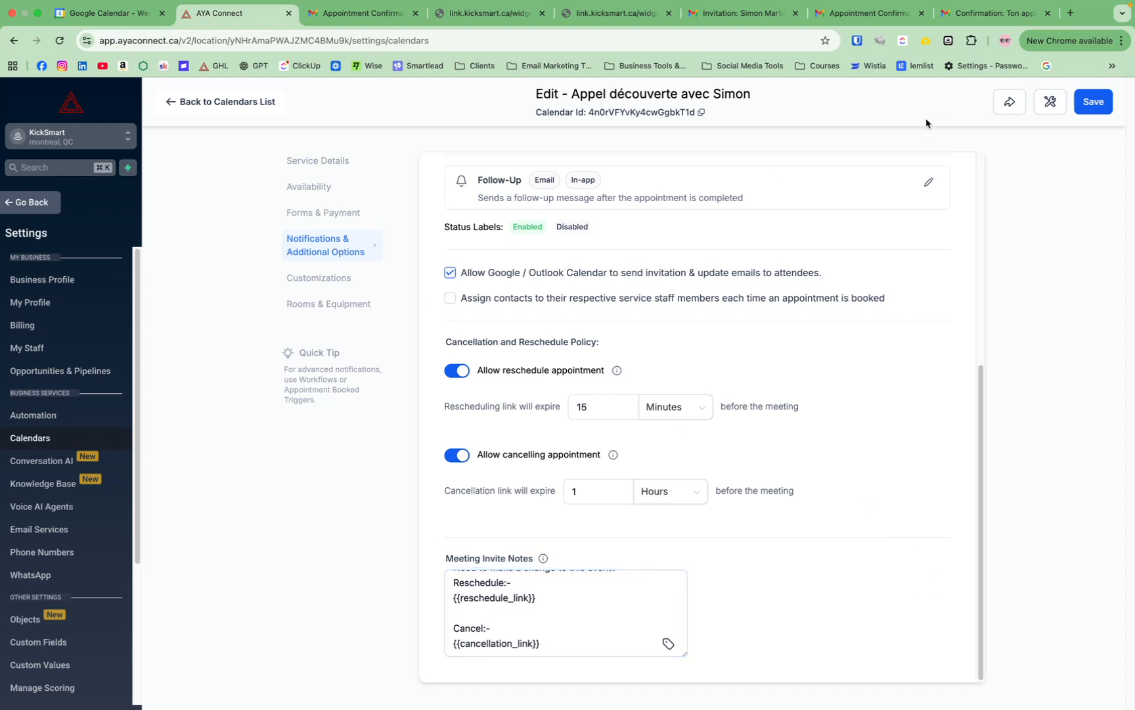
# - Open the calendar's Customizations settings and examine the service cover image and widget color options
pyautogui.click(352, 279)
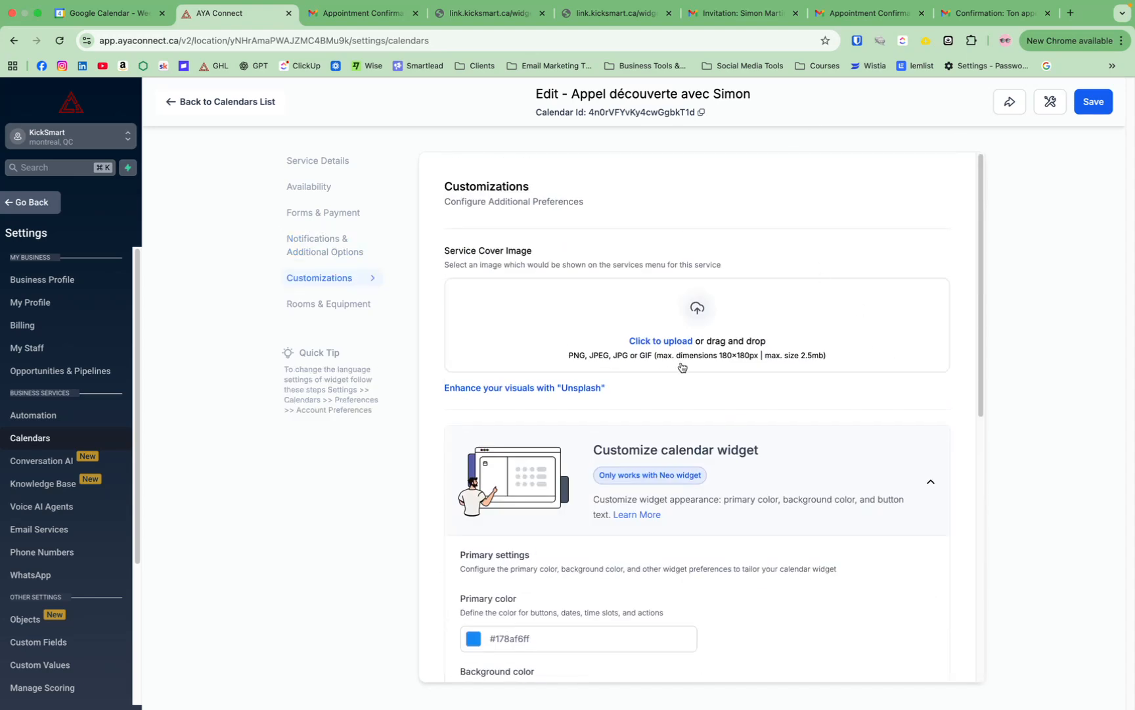
pyautogui.scroll(-3, 693, 380)
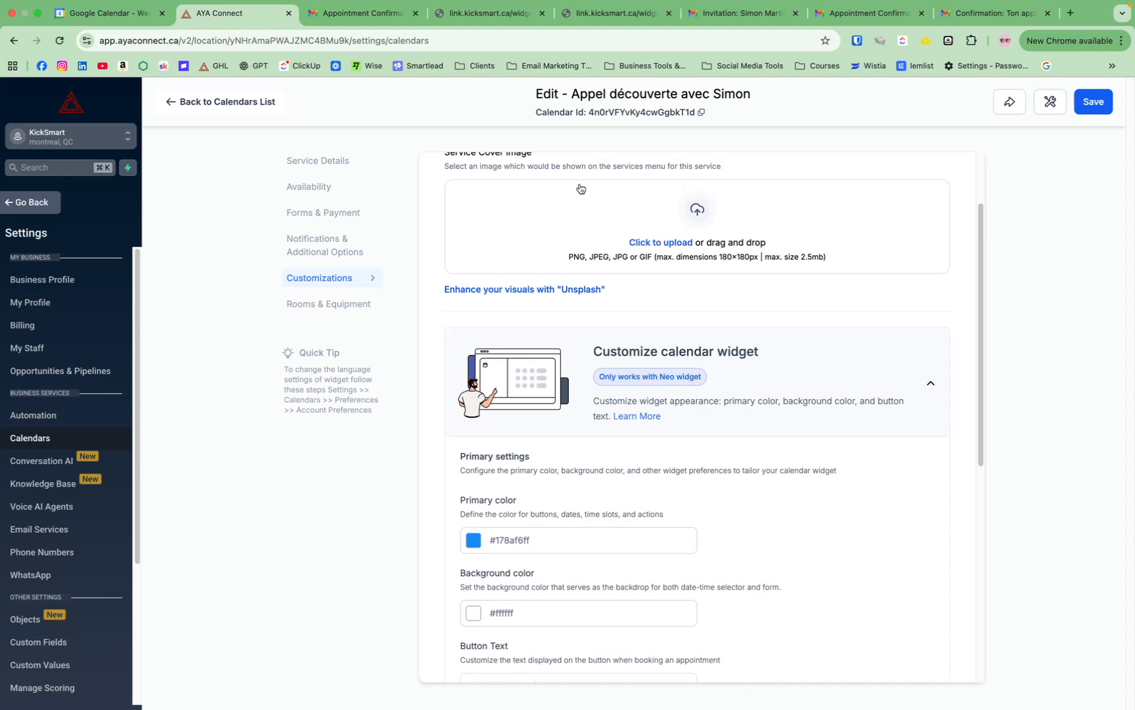
pyautogui.scroll(3, 605, 192)
pyautogui.scroll(-7, 644, 335)
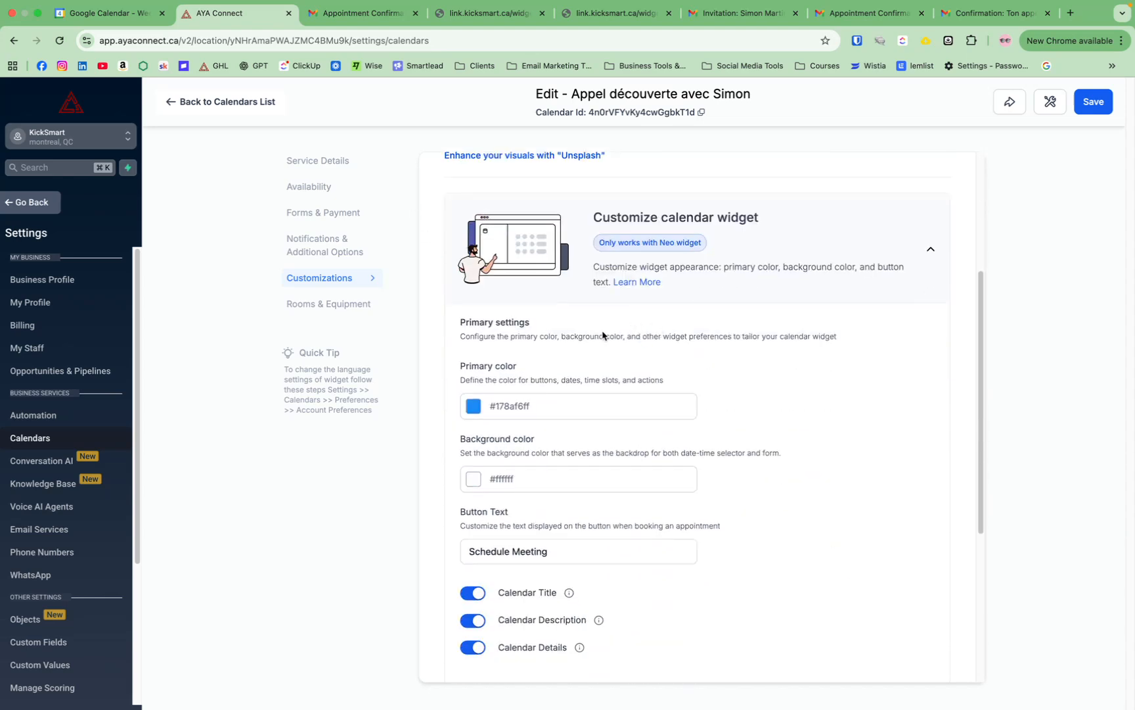
pyautogui.scroll(-8, 545, 518)
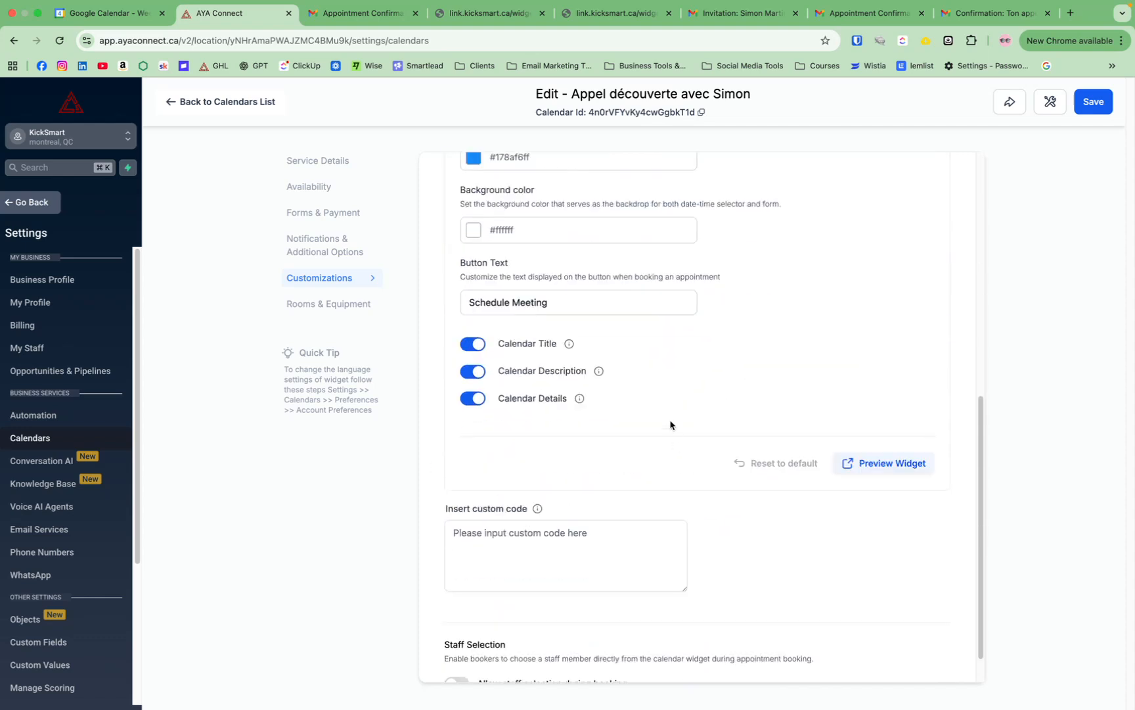
# - Examine the widget's button text, title, description and details toggles, custom code field and staff selection option
pyautogui.click(563, 301)
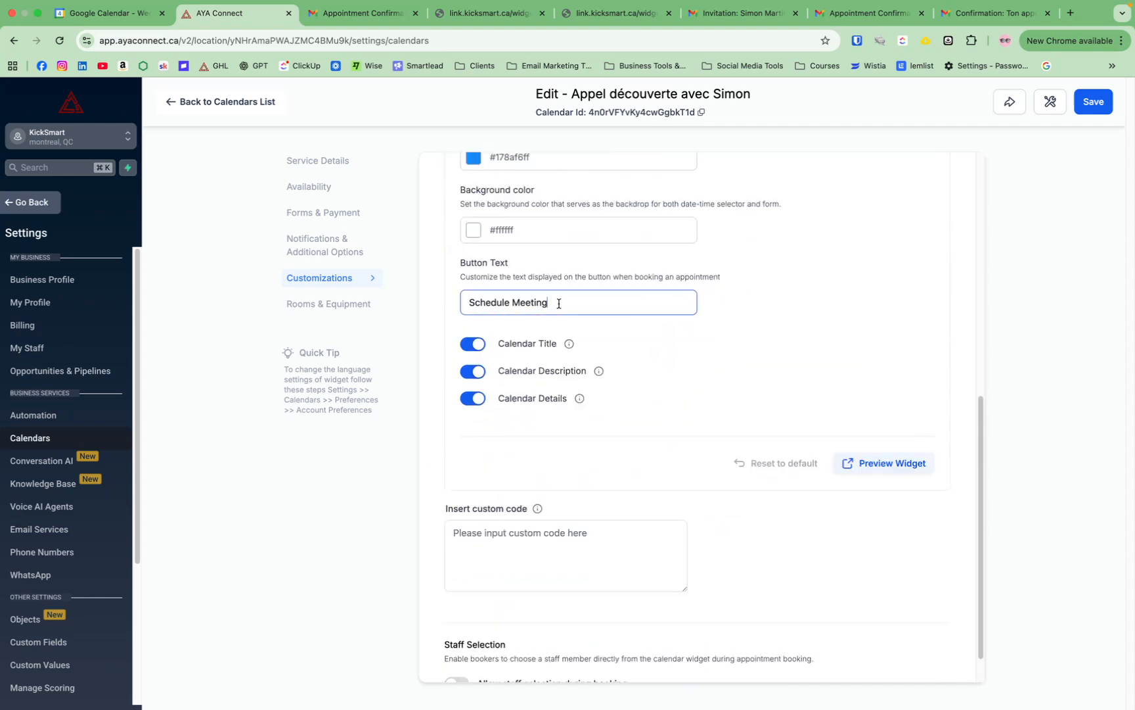
pyautogui.moveTo(563, 302); pyautogui.dragTo(447, 302)
pyautogui.click(672, 302)
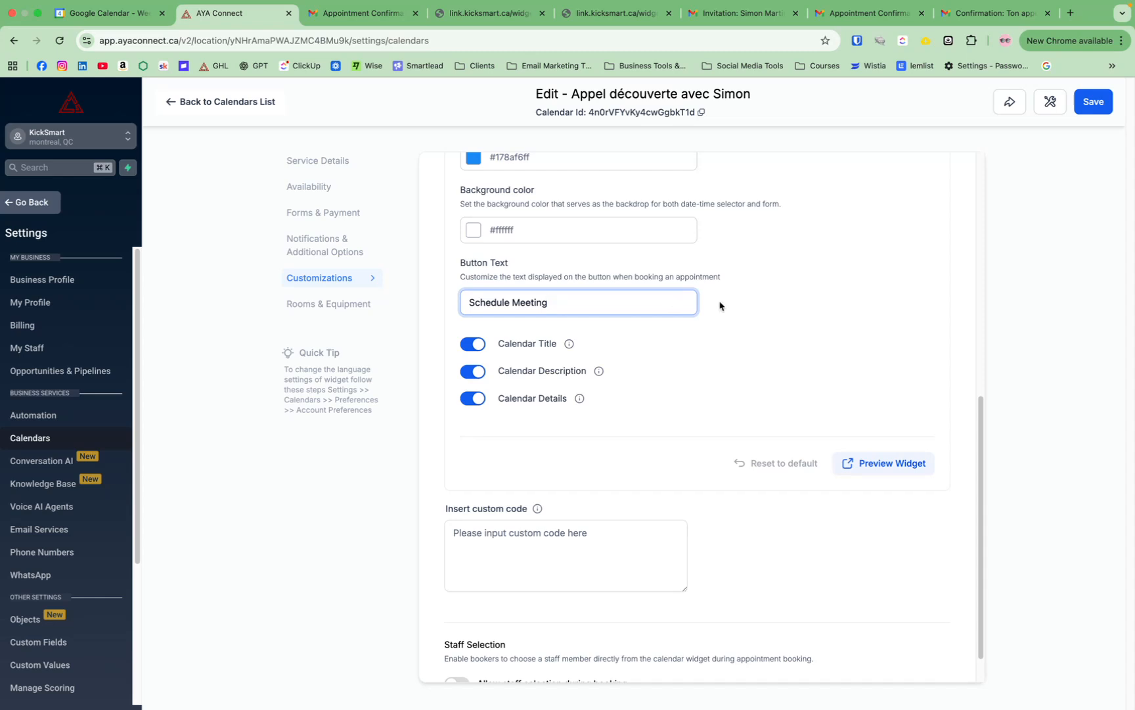
pyautogui.scroll(-1, 839, 332)
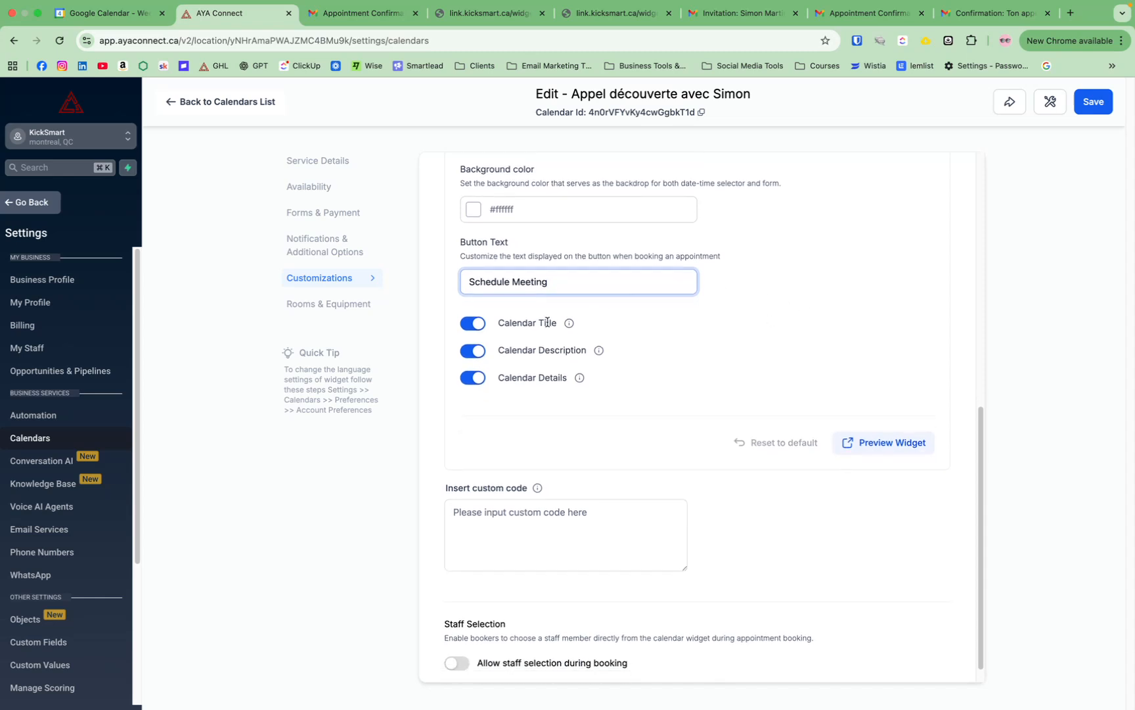
pyautogui.scroll(-1, 553, 381)
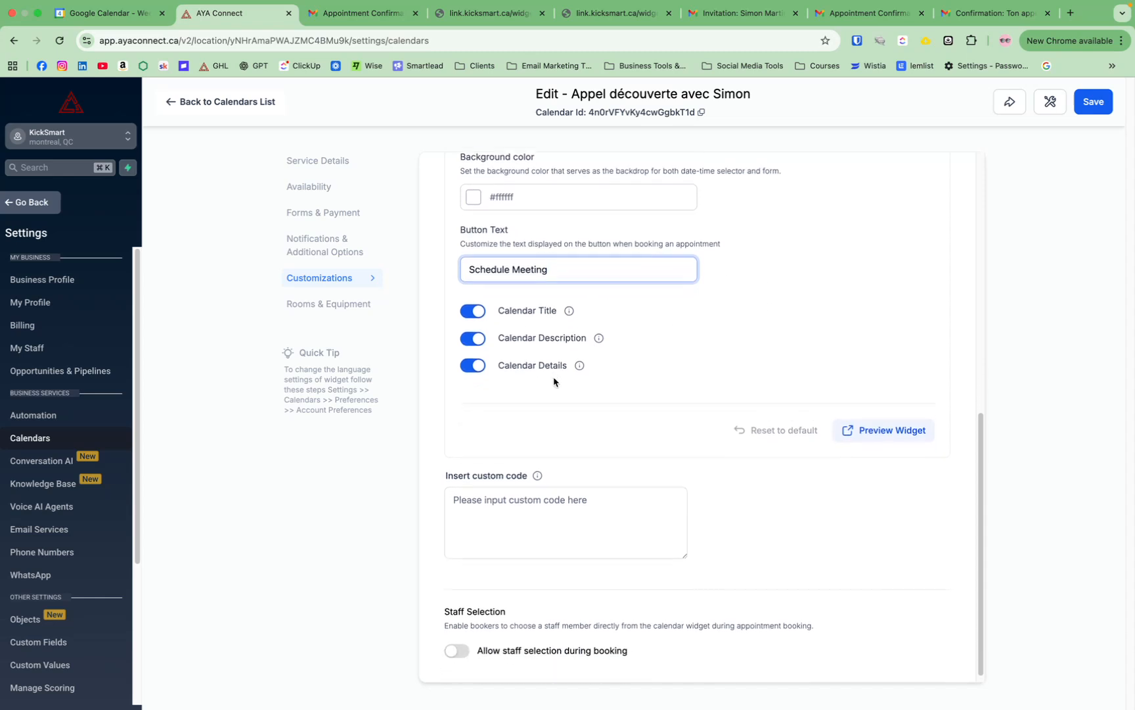
pyautogui.scroll(-1, 553, 381)
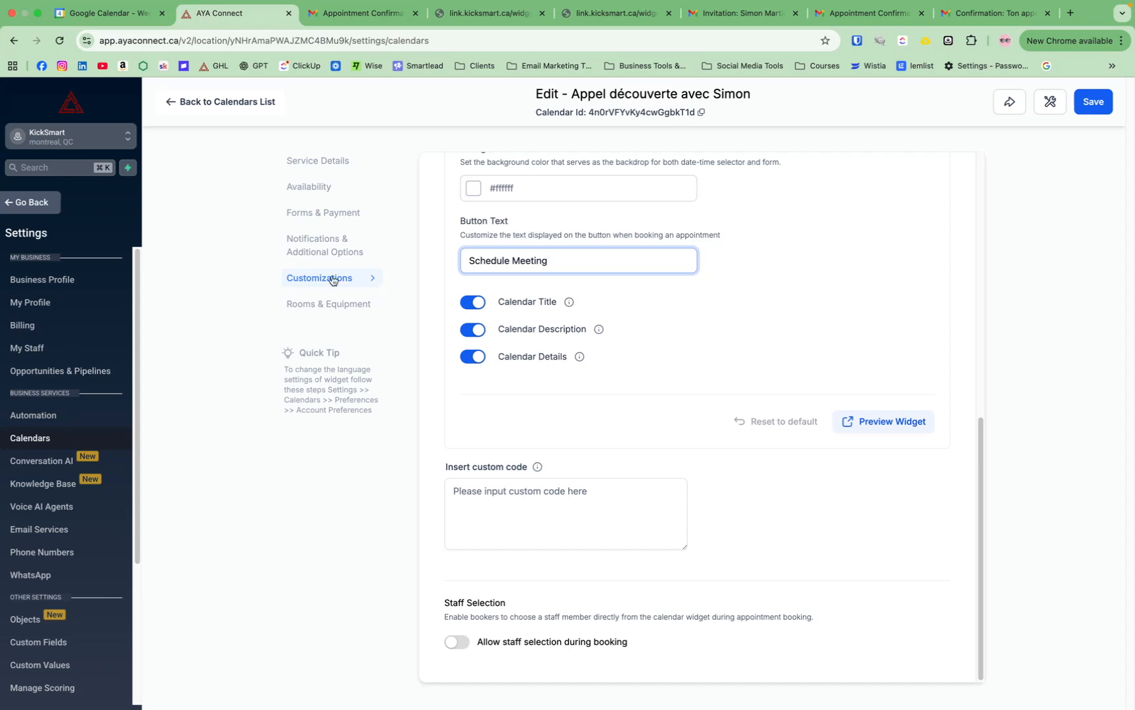
# - Check the rooms and equipment available to the calendar, and save the calendar
pyautogui.click(321, 307)
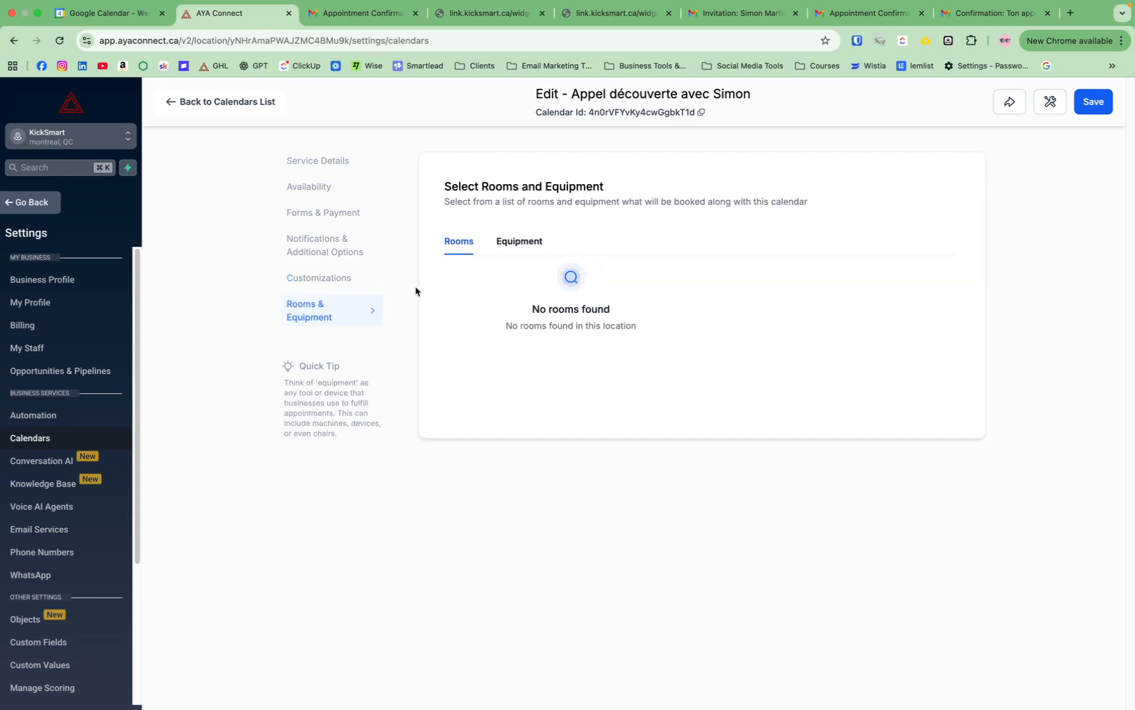
pyautogui.click(524, 245)
pyautogui.click(451, 247)
pyautogui.click(1094, 102)
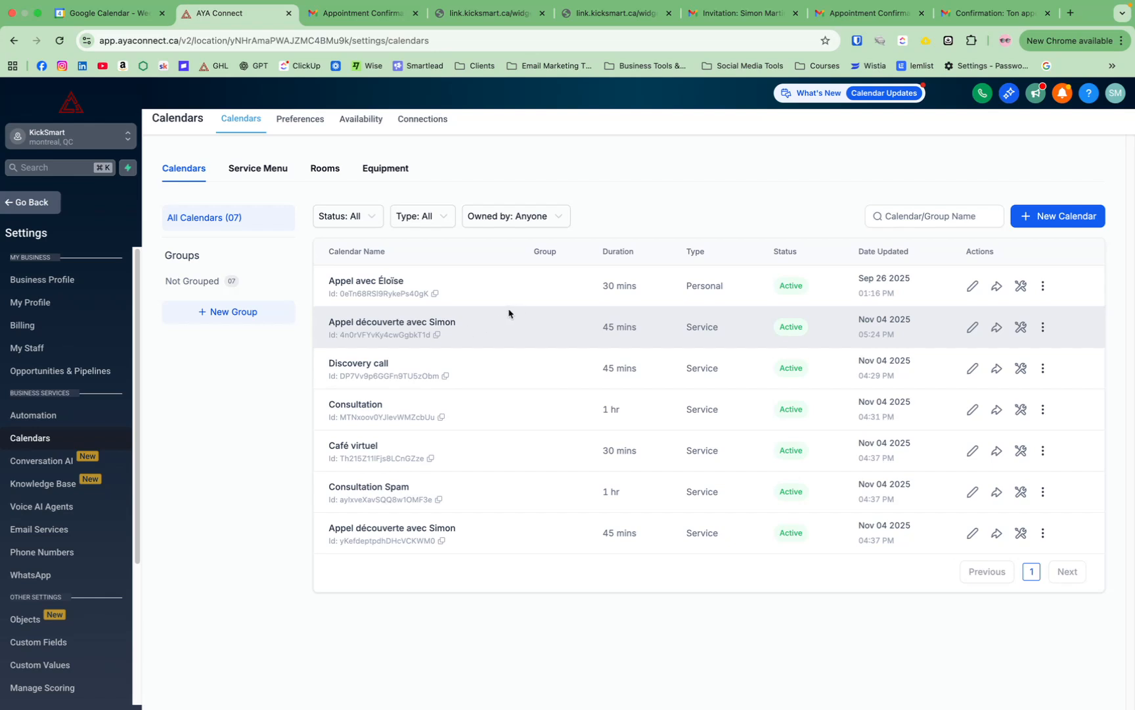
# - View the scheduling and permanent links in the share options of the upper Appel découverte calendar, and close them
pyautogui.click(996, 328)
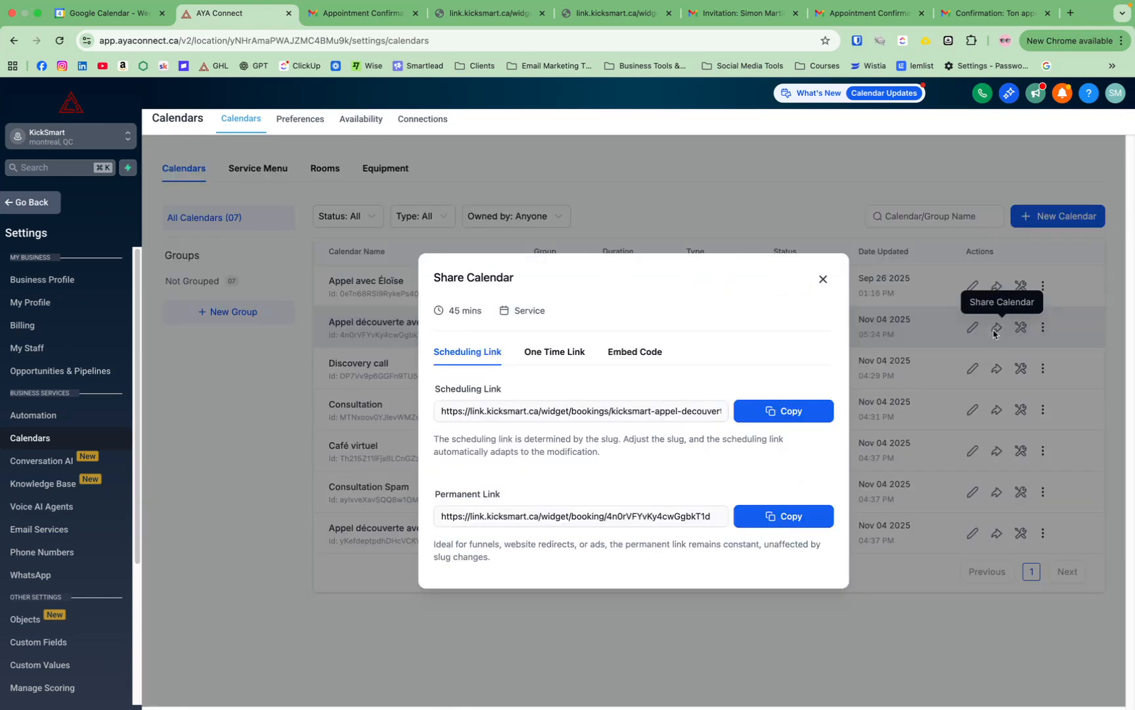
pyautogui.click(821, 279)
pyautogui.click(974, 328)
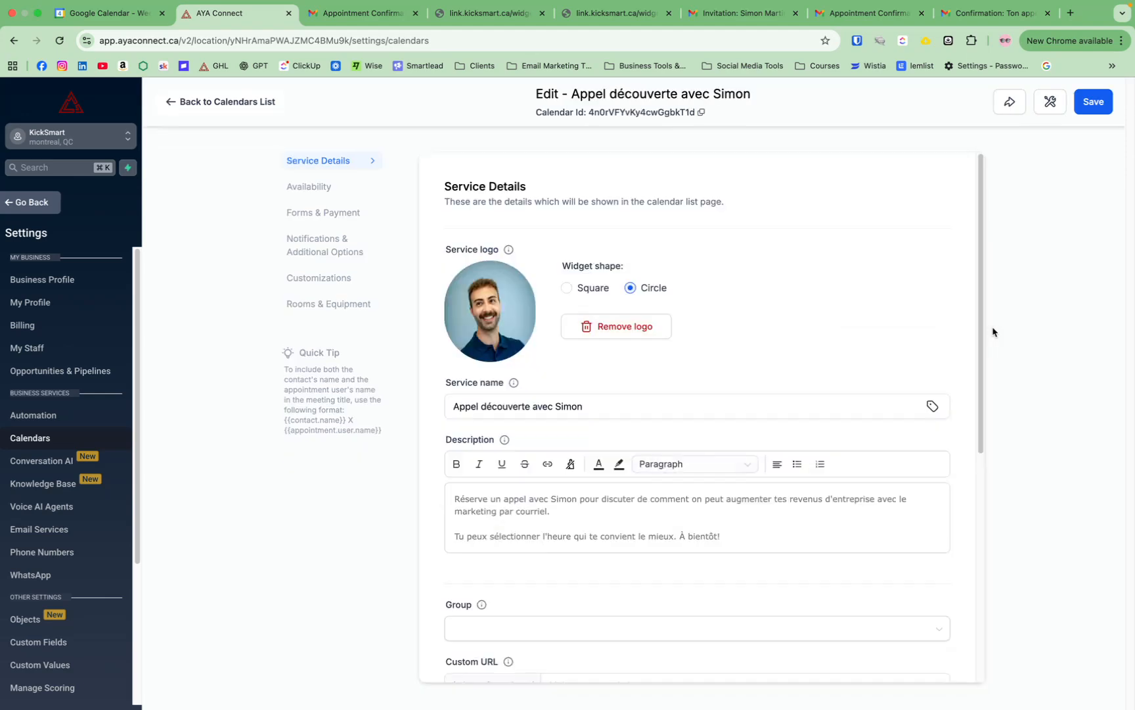
pyautogui.click(168, 100)
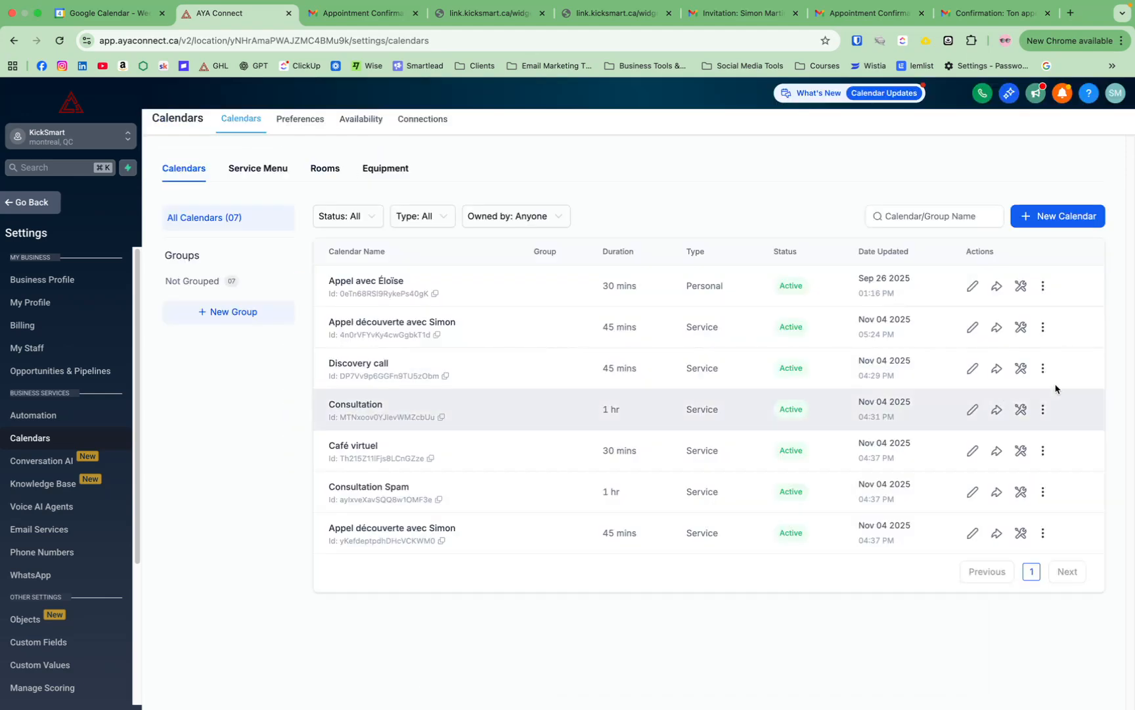
pyautogui.click(997, 327)
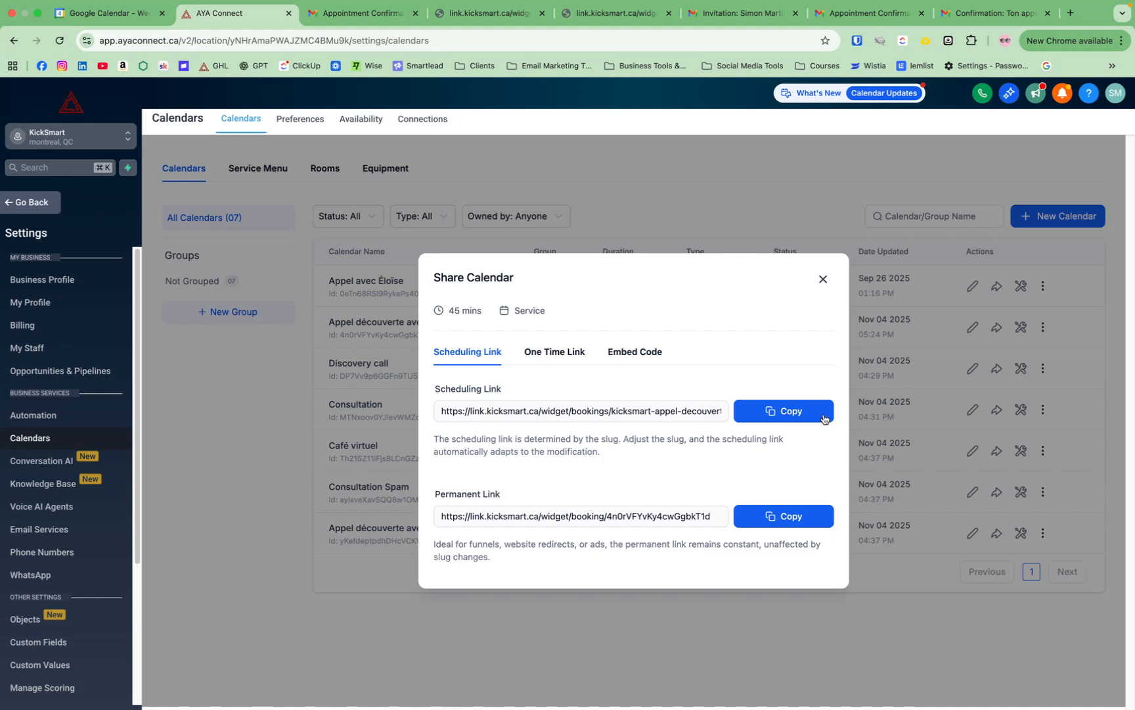
pyautogui.click(822, 279)
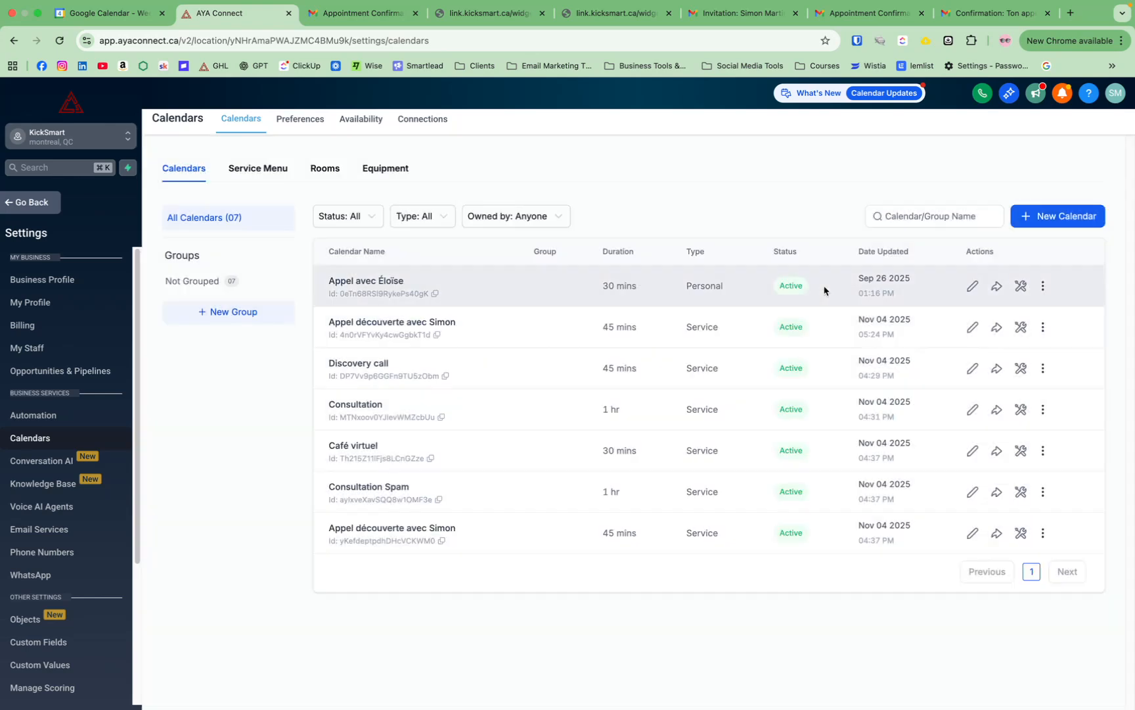
# - Switch to the public Appel découverte booking page and examine its description, duration and title
pyautogui.click(452, 17)
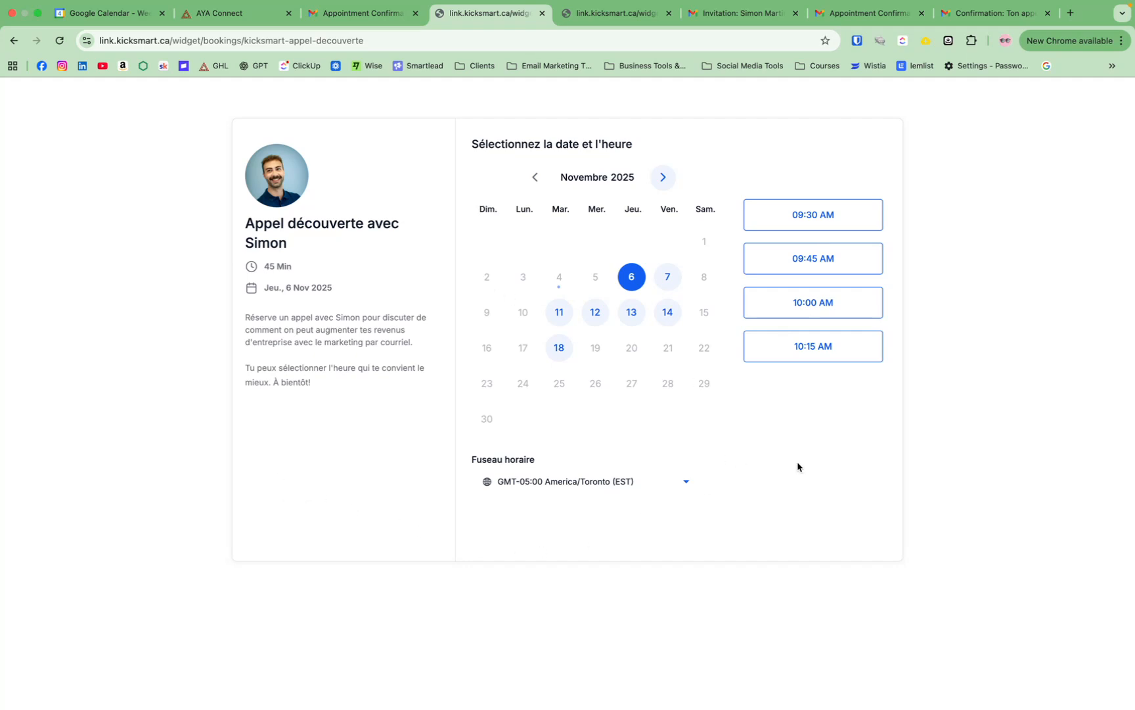
pyautogui.moveTo(326, 394); pyautogui.dragTo(243, 316)
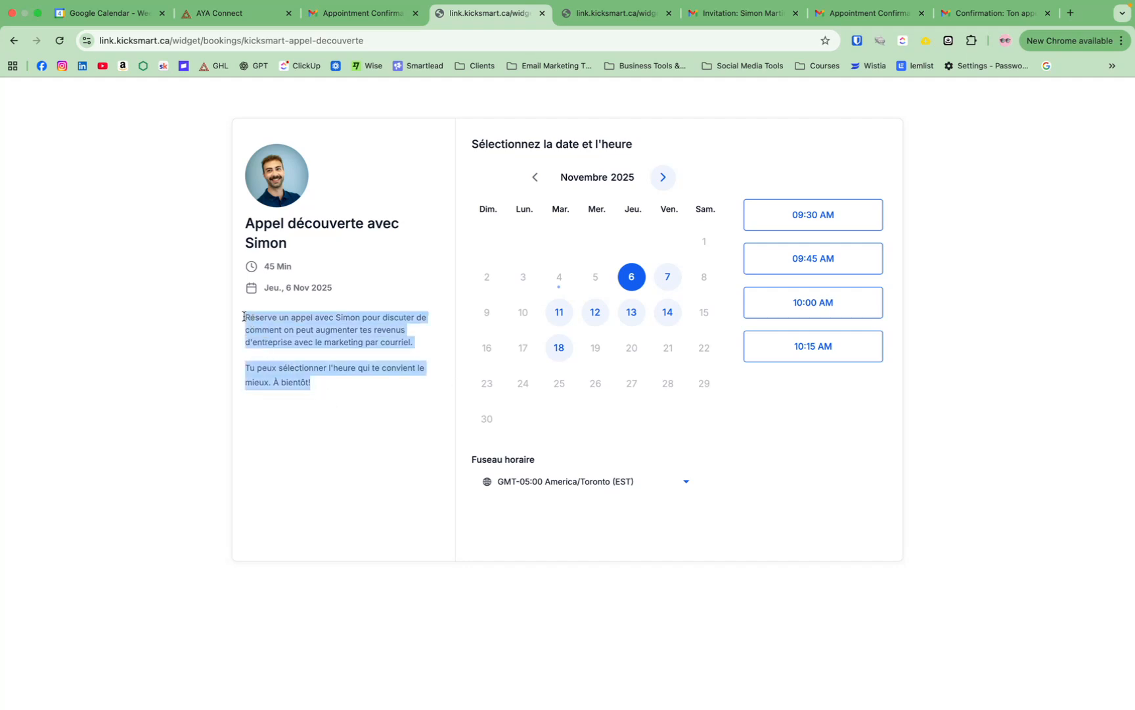
pyautogui.click(340, 337)
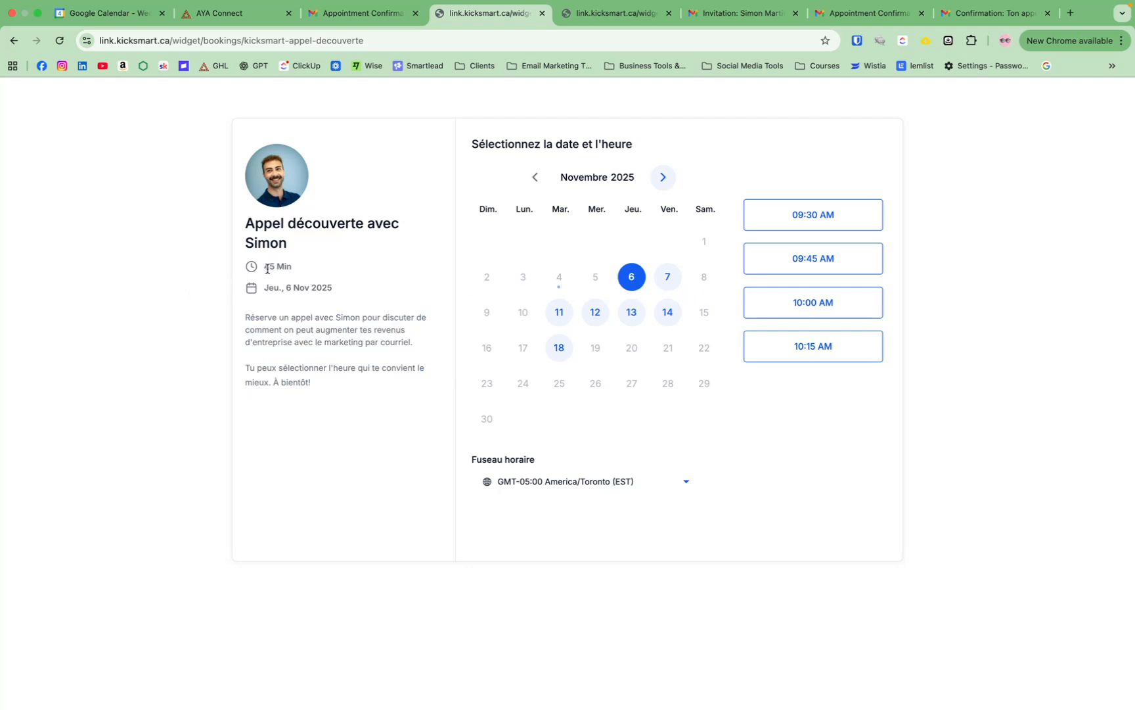
pyautogui.moveTo(265, 268); pyautogui.dragTo(317, 280)
pyautogui.click(315, 280)
pyautogui.moveTo(242, 233); pyautogui.dragTo(321, 269)
pyautogui.click(329, 174)
# - Choose the 09:30 AM slot on 6 November 2025 and look through the booking information form
pyautogui.click(866, 216)
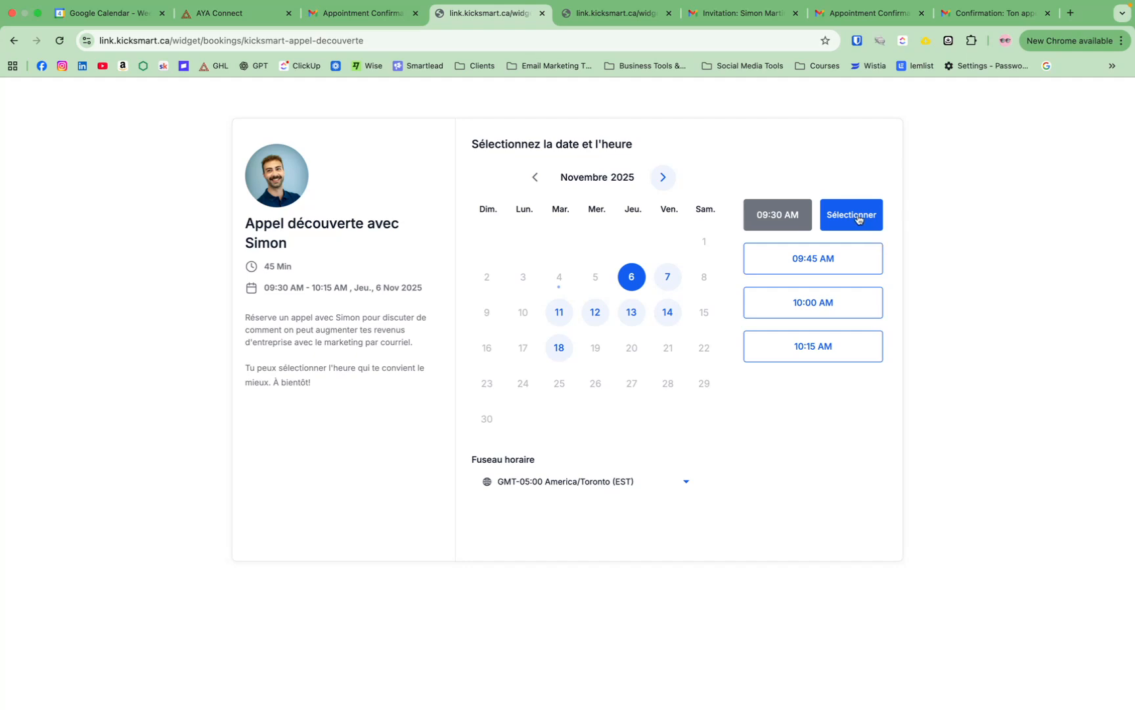
pyautogui.click(852, 215)
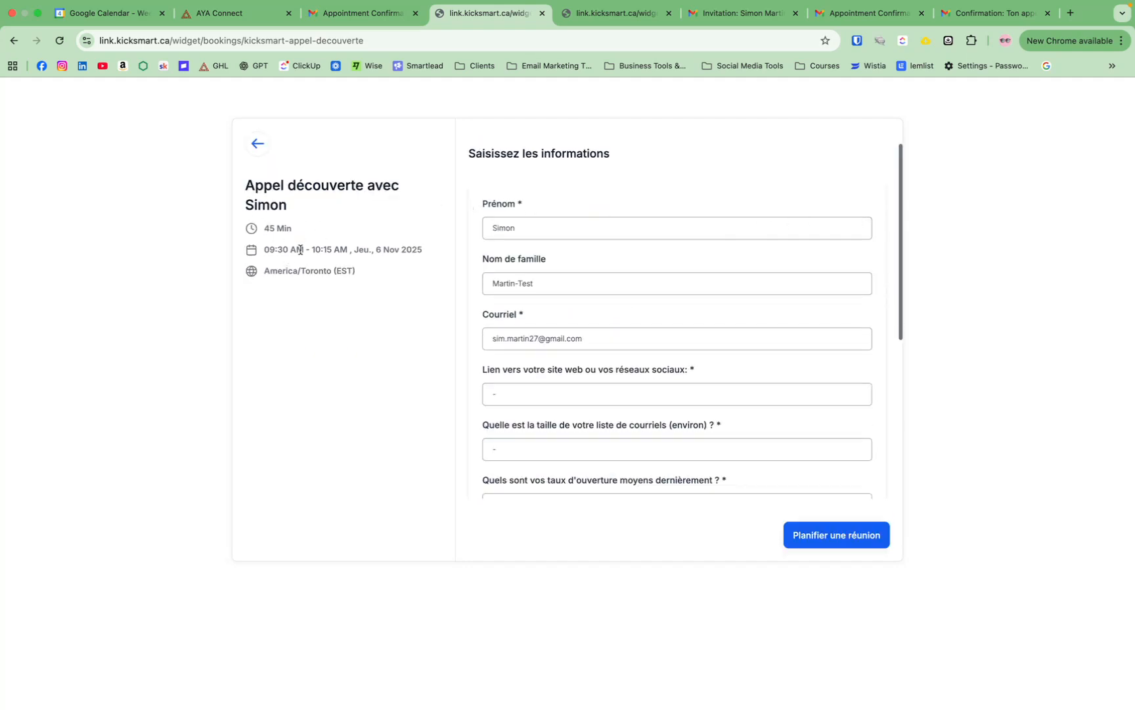
pyautogui.scroll(-5, 690, 450)
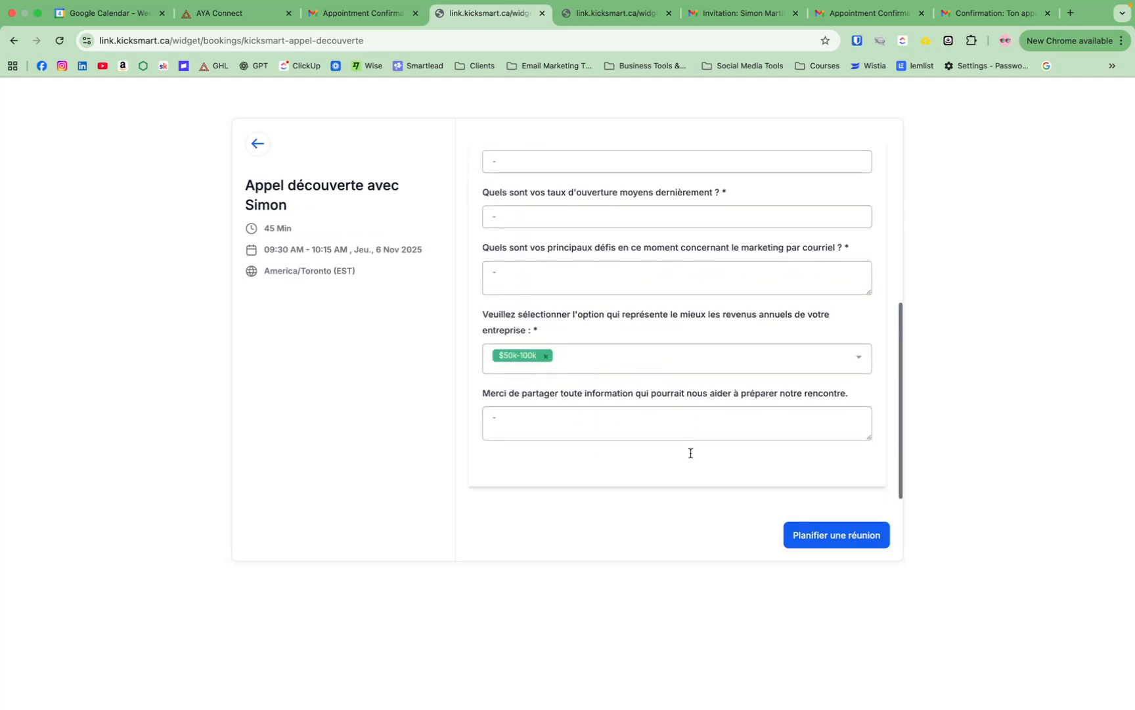
pyautogui.scroll(5, 691, 453)
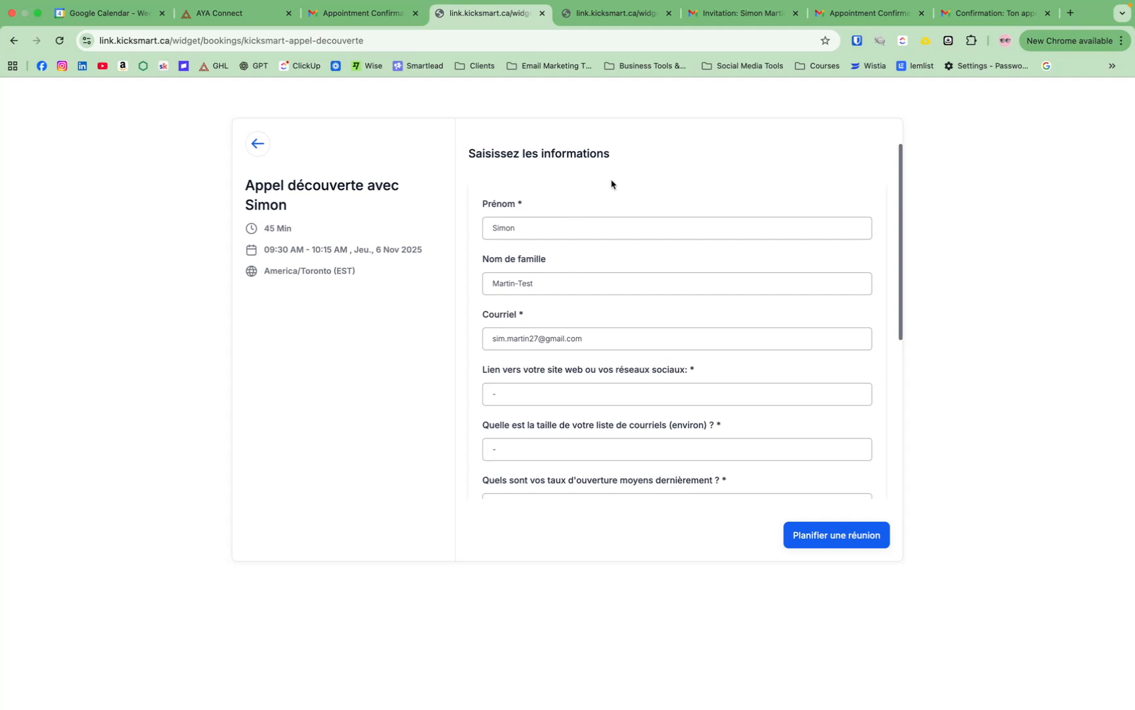
# - Review the form's contact fields and its questions on website, list size, open rates, email marketing challenges and annual revenue
pyautogui.scroll(-5, 701, 464)
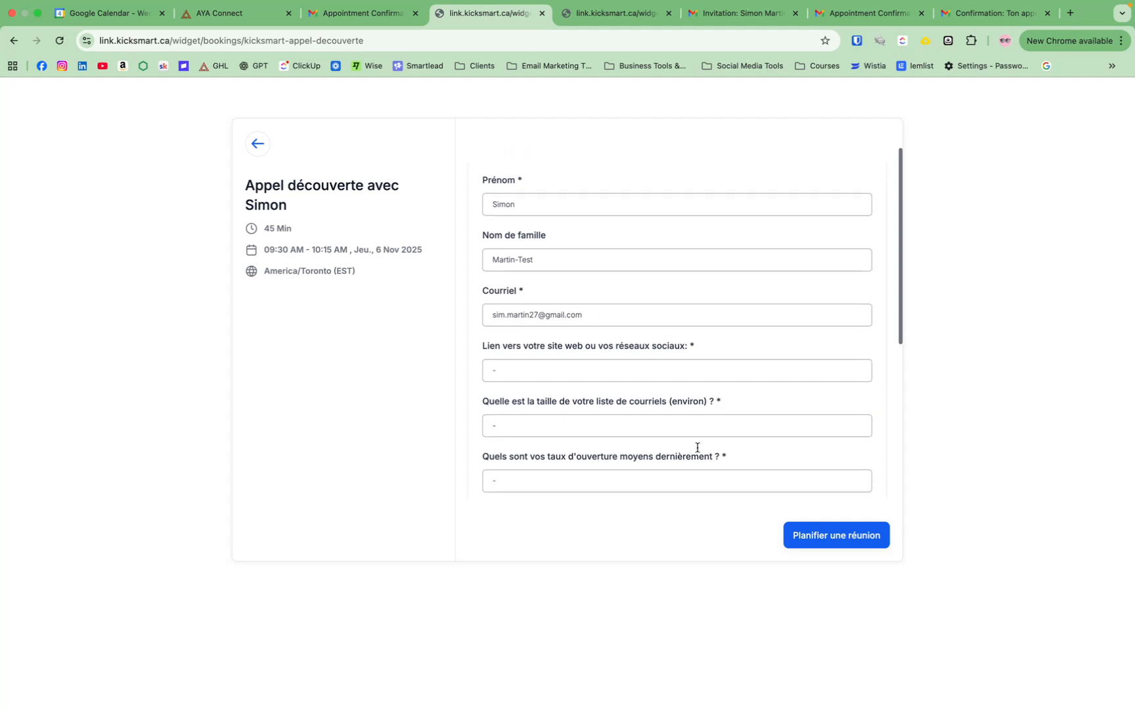
pyautogui.scroll(5, 698, 447)
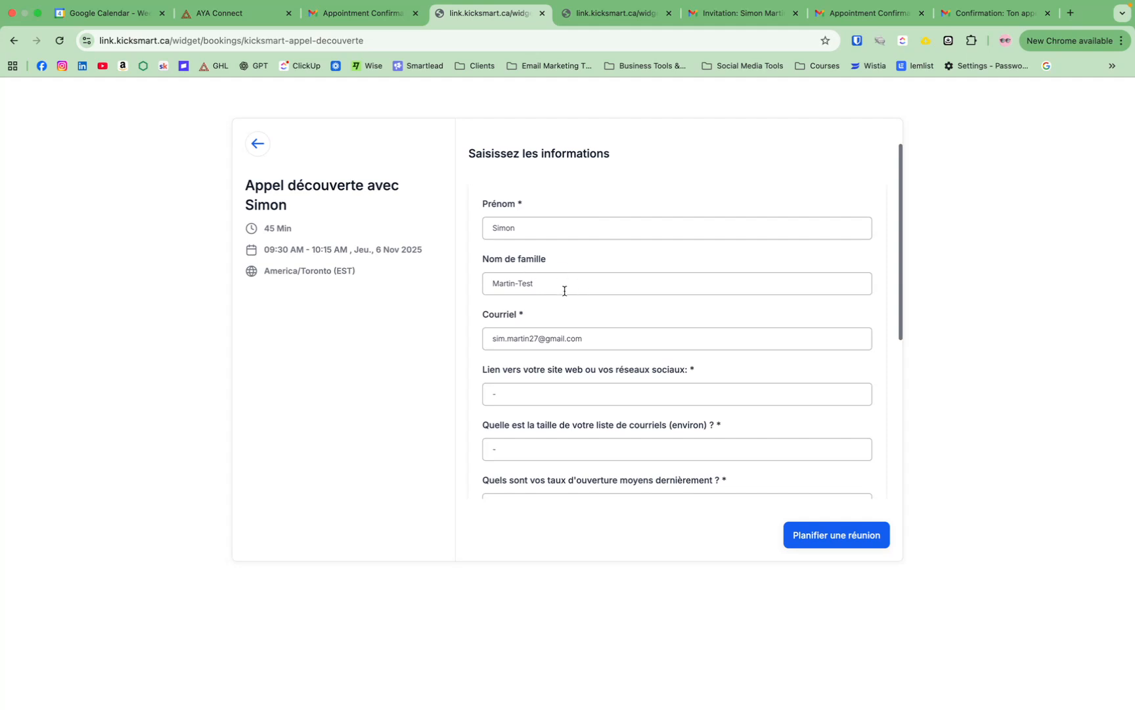
pyautogui.scroll(-1, 562, 349)
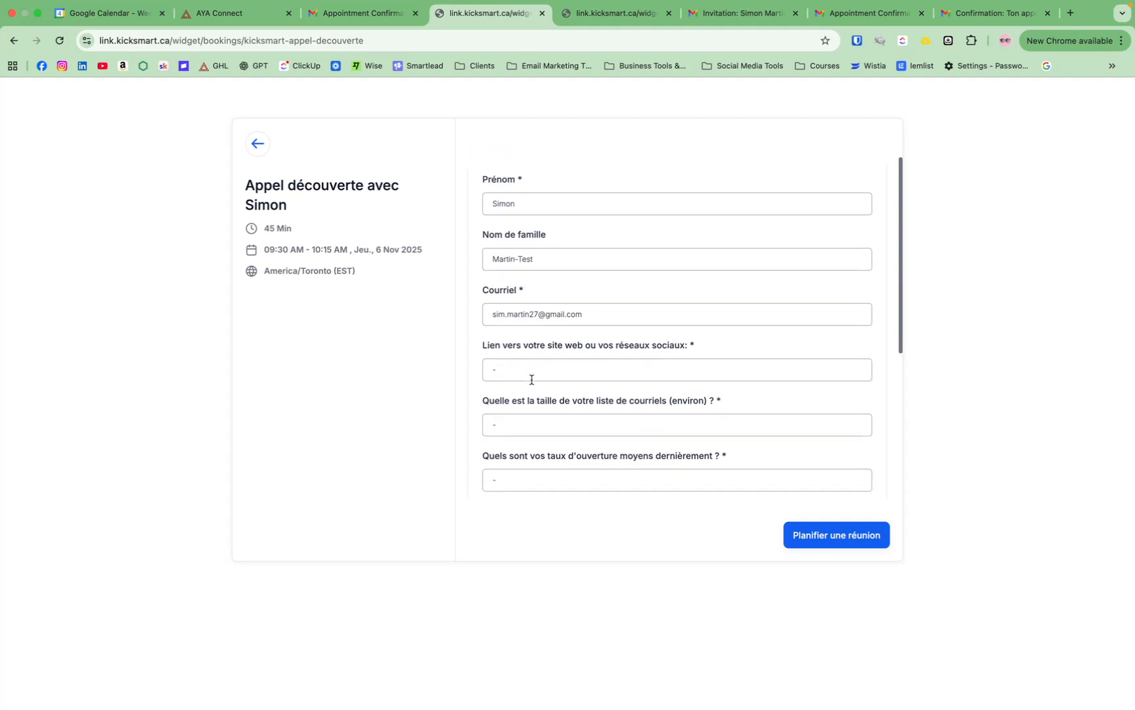
pyautogui.scroll(-1, 764, 364)
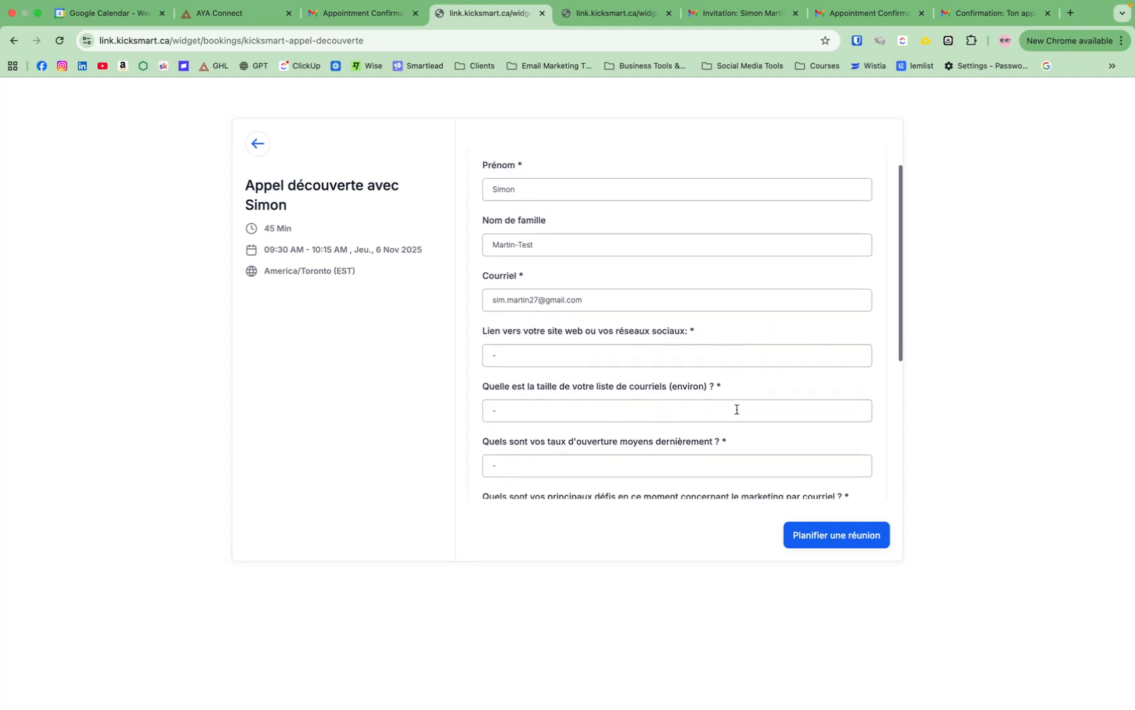
pyautogui.scroll(-3, 736, 408)
pyautogui.scroll(-1, 737, 409)
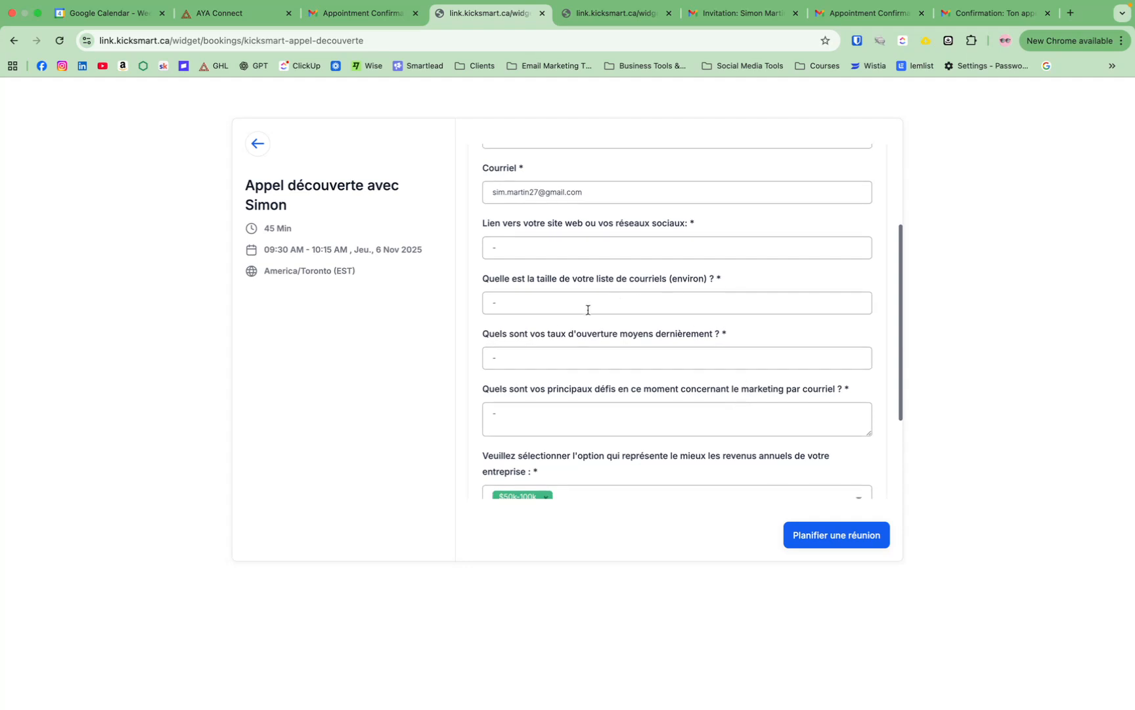
pyautogui.scroll(-3, 712, 357)
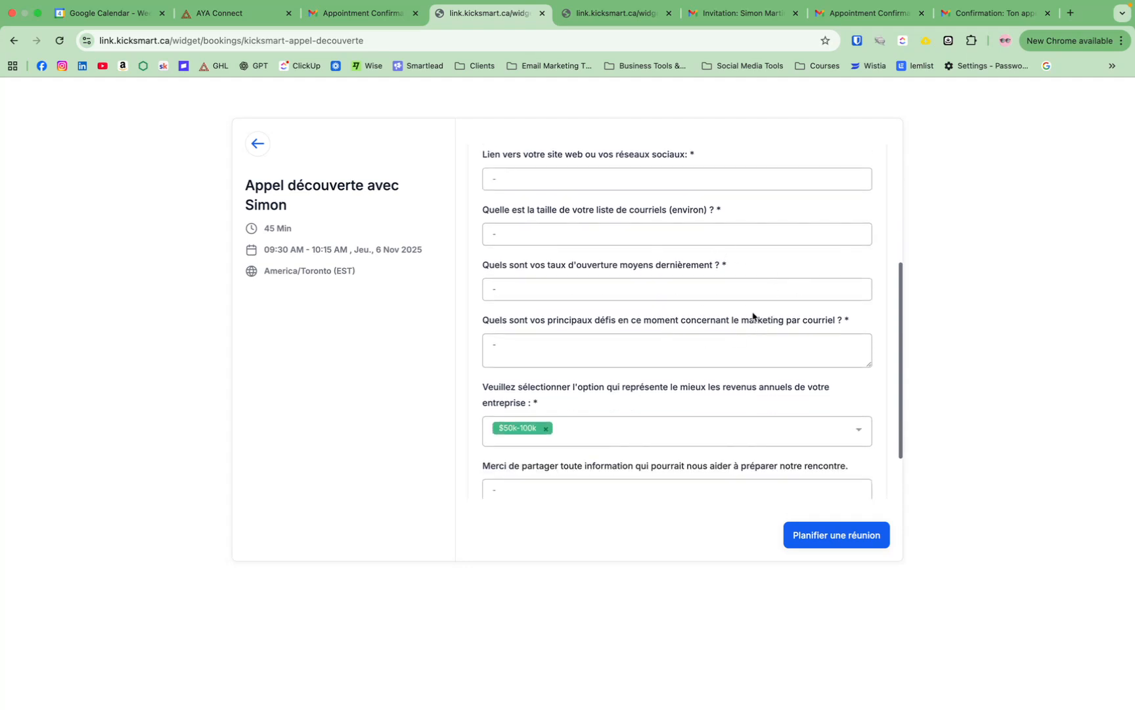
# - Examine the annual revenue options and the final additional-information question in the booking form
pyautogui.scroll(-1, 755, 317)
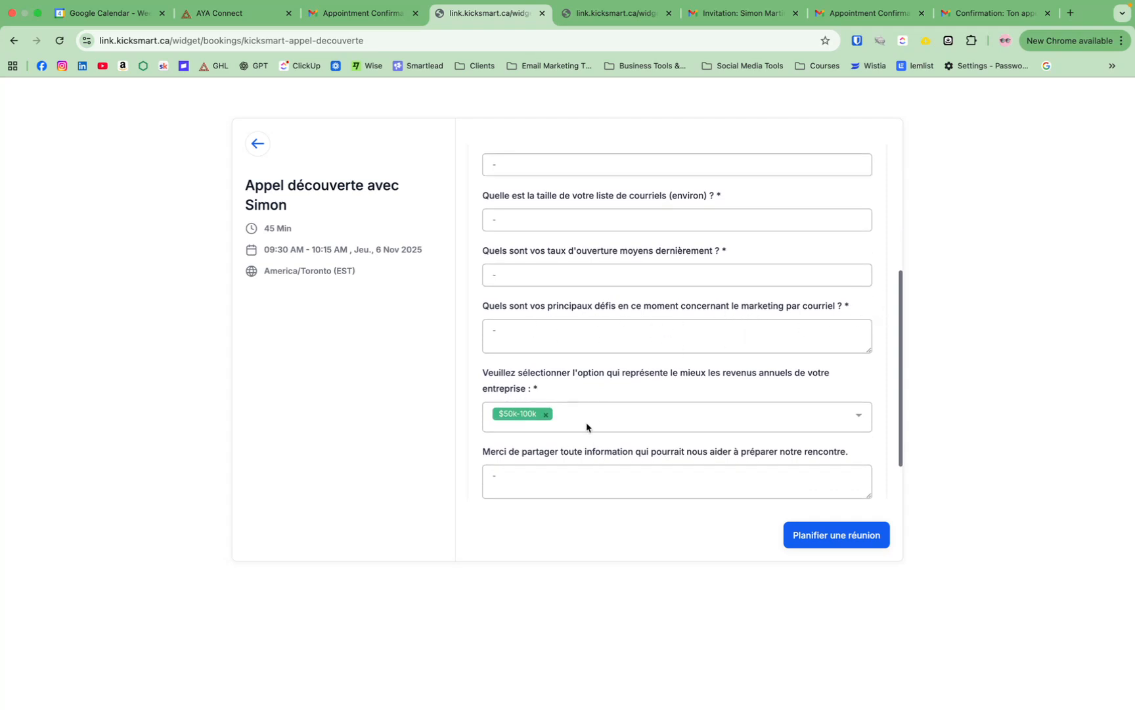
pyautogui.click(618, 420)
pyautogui.scroll(-3, 591, 462)
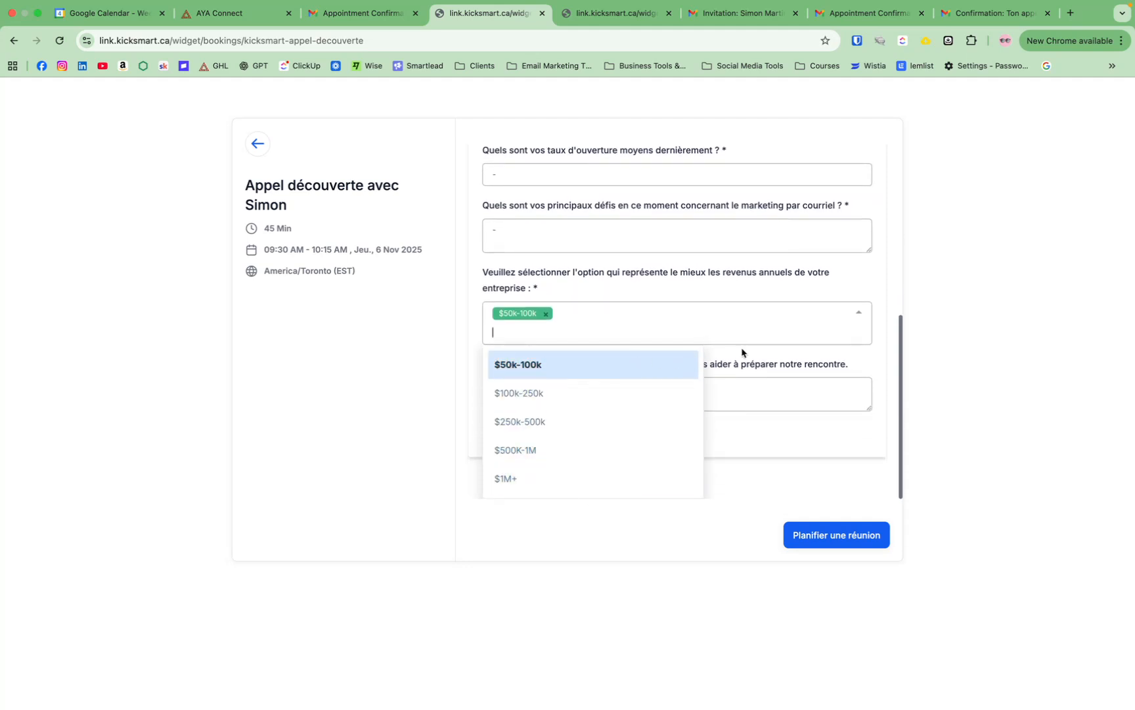
pyautogui.scroll(1, 853, 290)
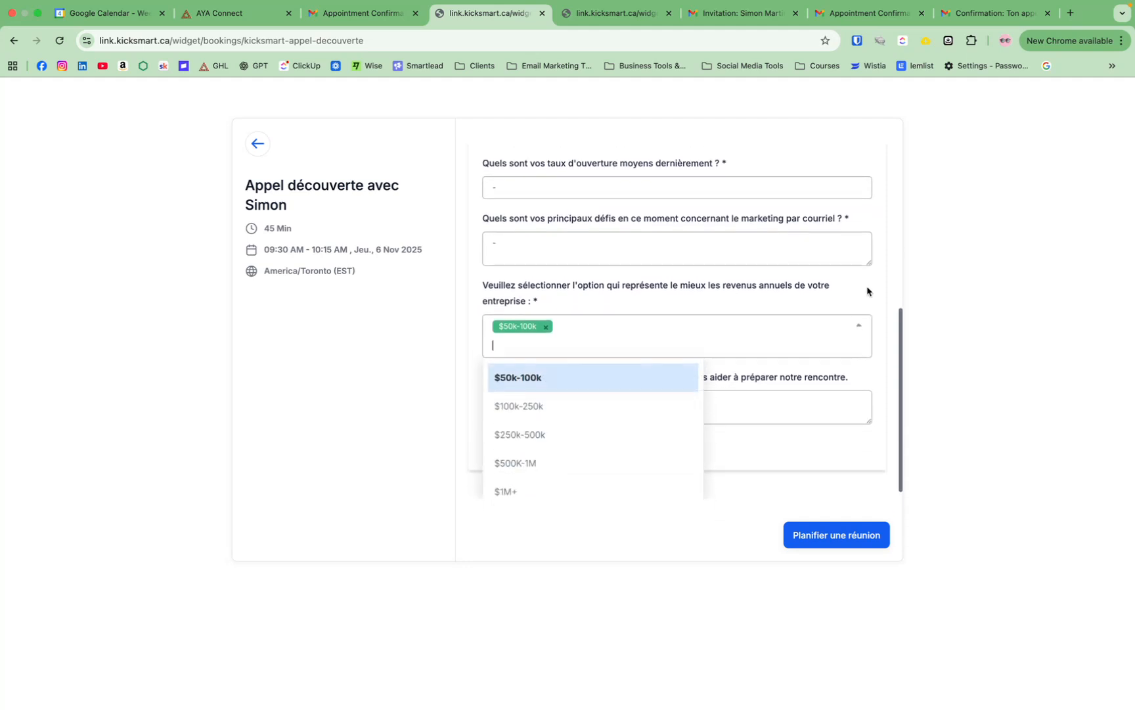
pyautogui.click(452, 311)
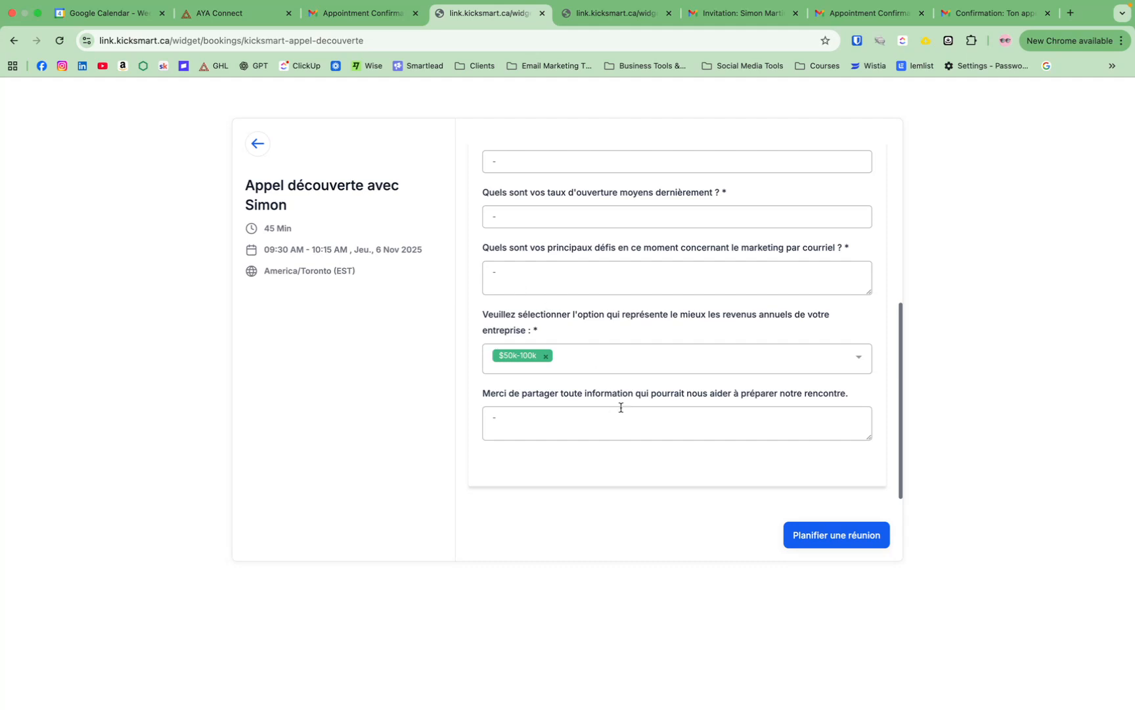
pyautogui.doubleClick(492, 417)
# - Switch to the booked appointment's confirmation page and examine its thank-you message and Google Meet link
pyautogui.click(594, 25)
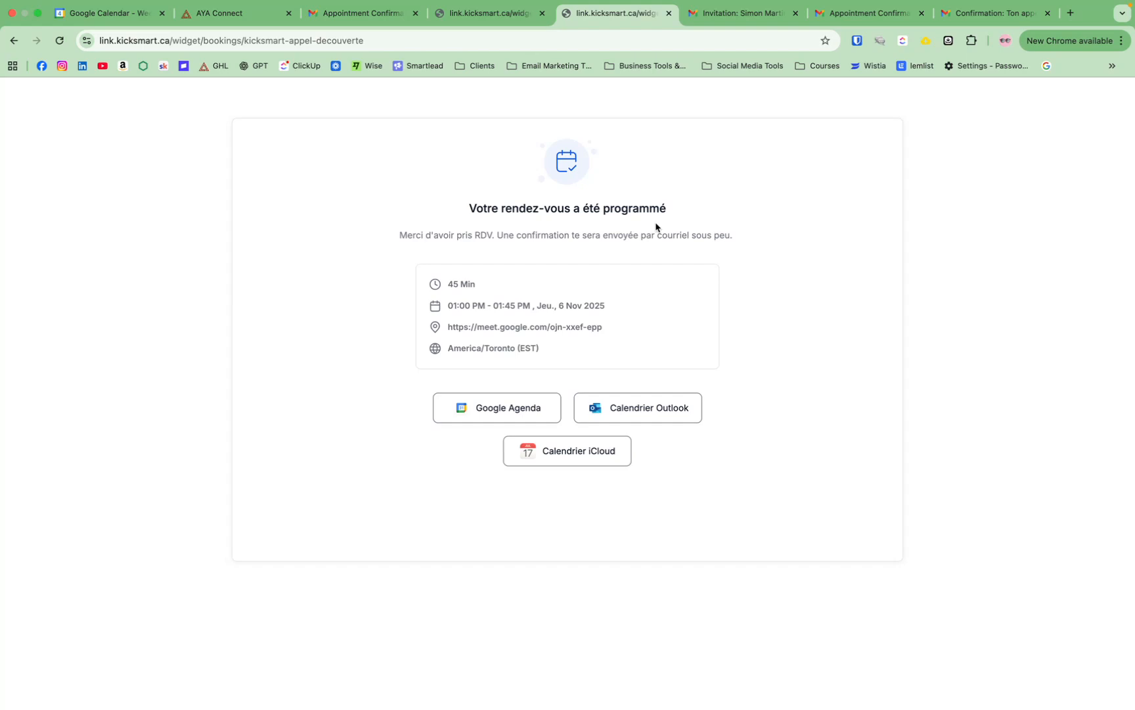
pyautogui.moveTo(400, 235); pyautogui.dragTo(739, 248)
pyautogui.click(753, 241)
pyautogui.moveTo(448, 327); pyautogui.dragTo(629, 336)
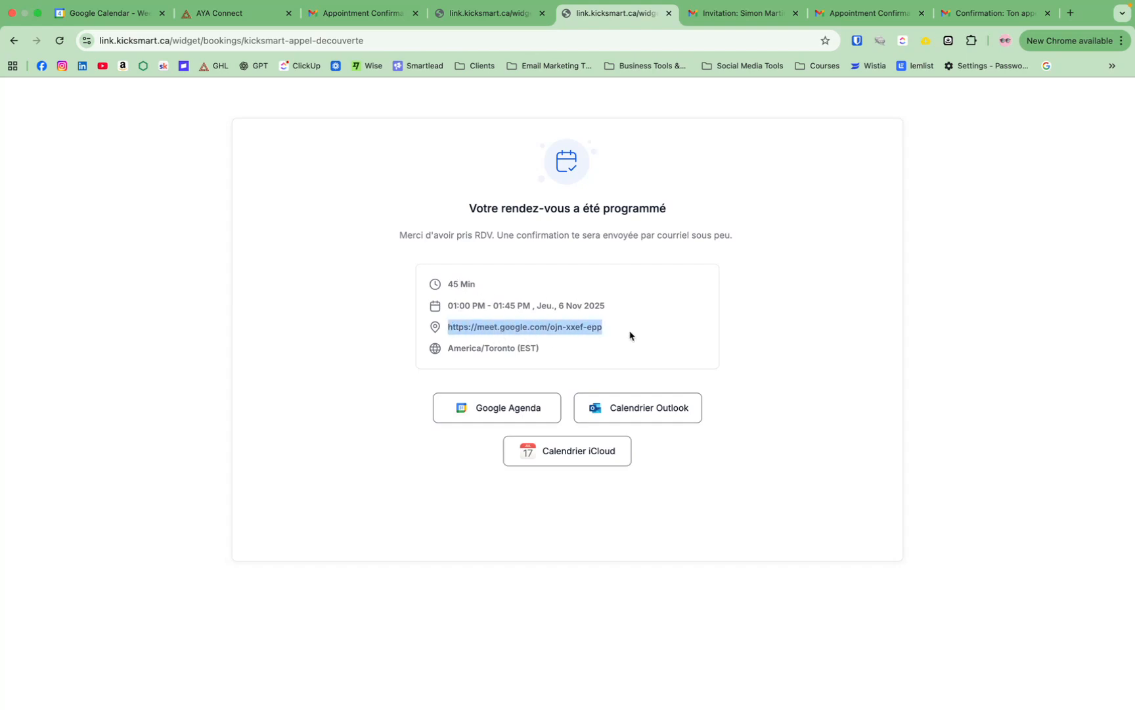
pyautogui.click(629, 335)
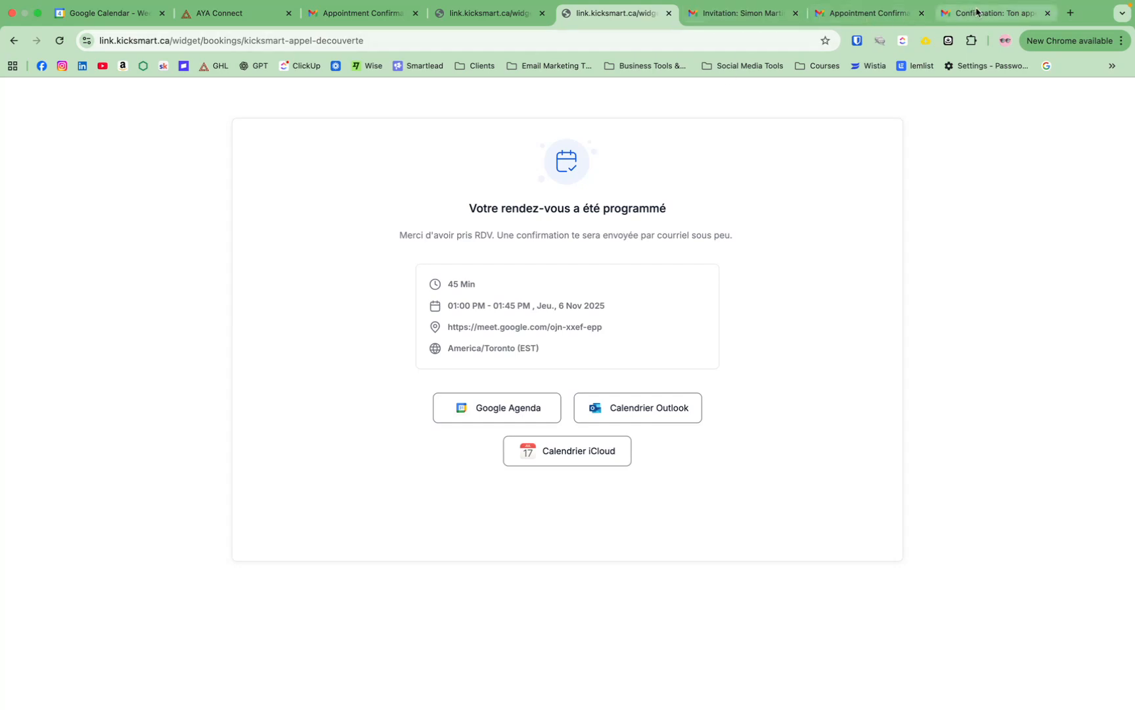
# - Switch to the client's Gmail and read through the calendar invitation, including its reschedule and cancel links, time, location and guests
pyautogui.click(720, 20)
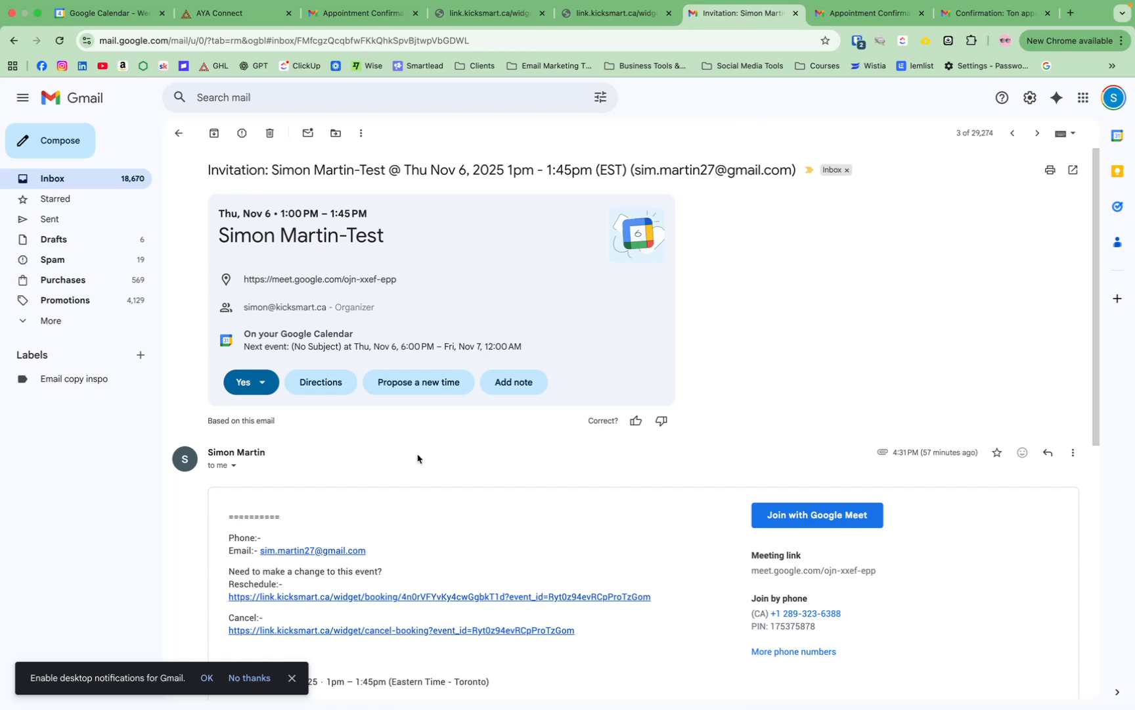
pyautogui.scroll(-4, 413, 532)
pyautogui.scroll(-4, 657, 500)
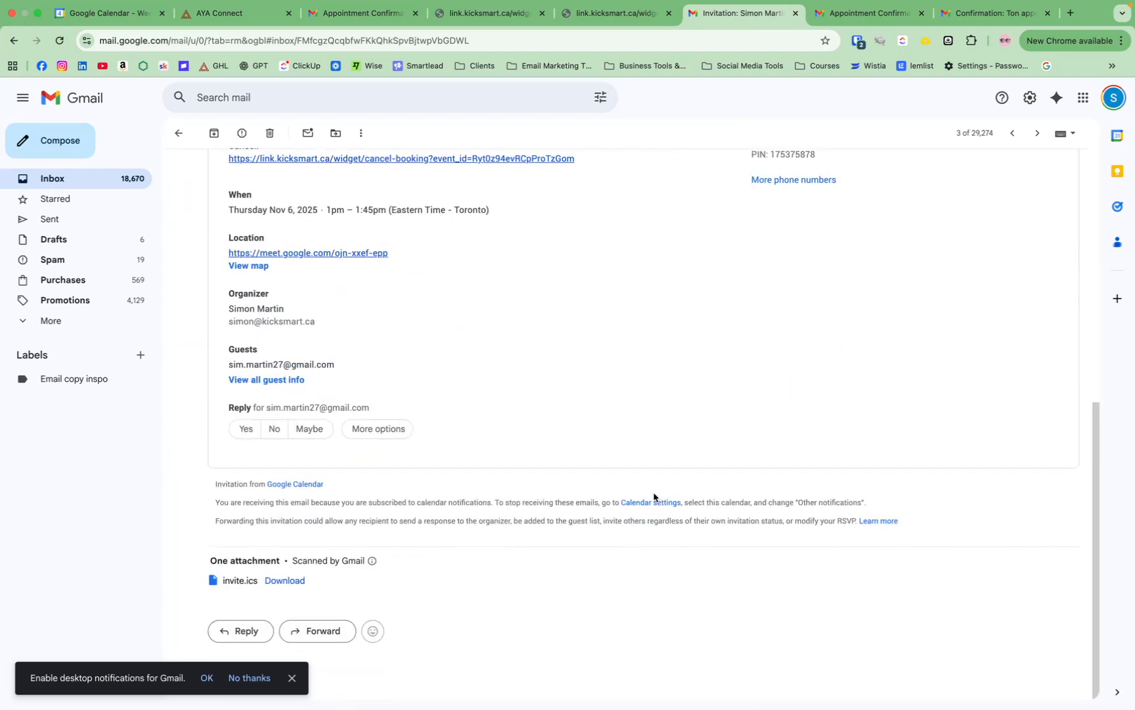
pyautogui.scroll(7, 621, 379)
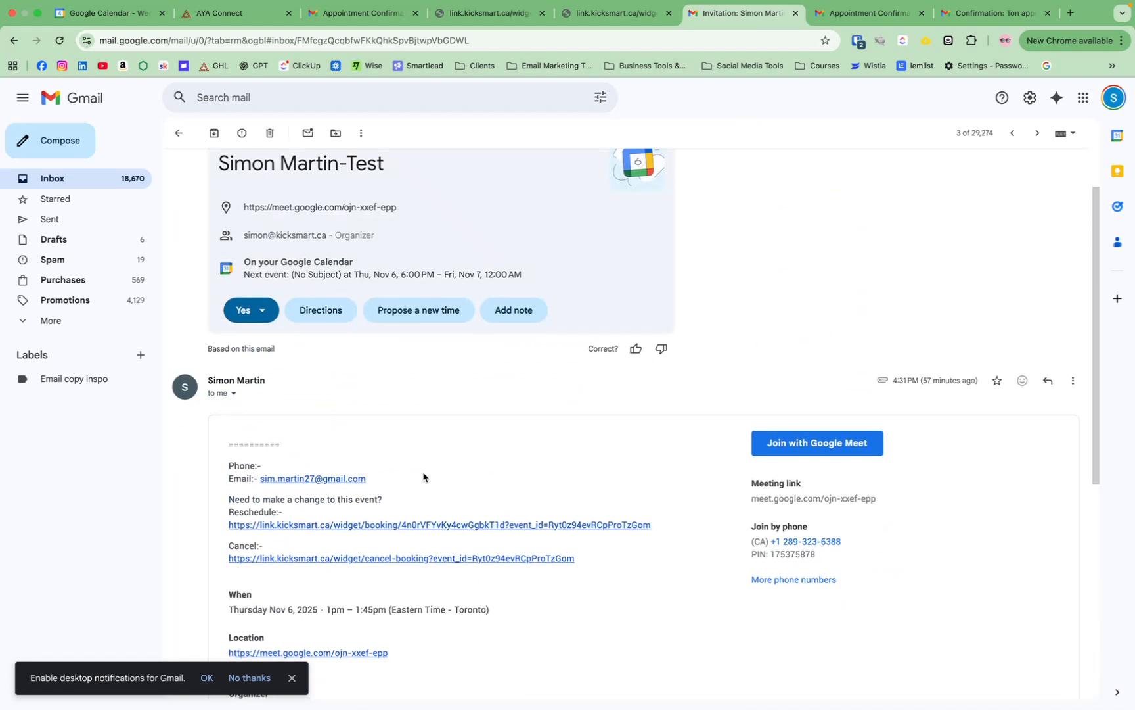
pyautogui.scroll(-1, 401, 453)
pyautogui.scroll(-2, 394, 454)
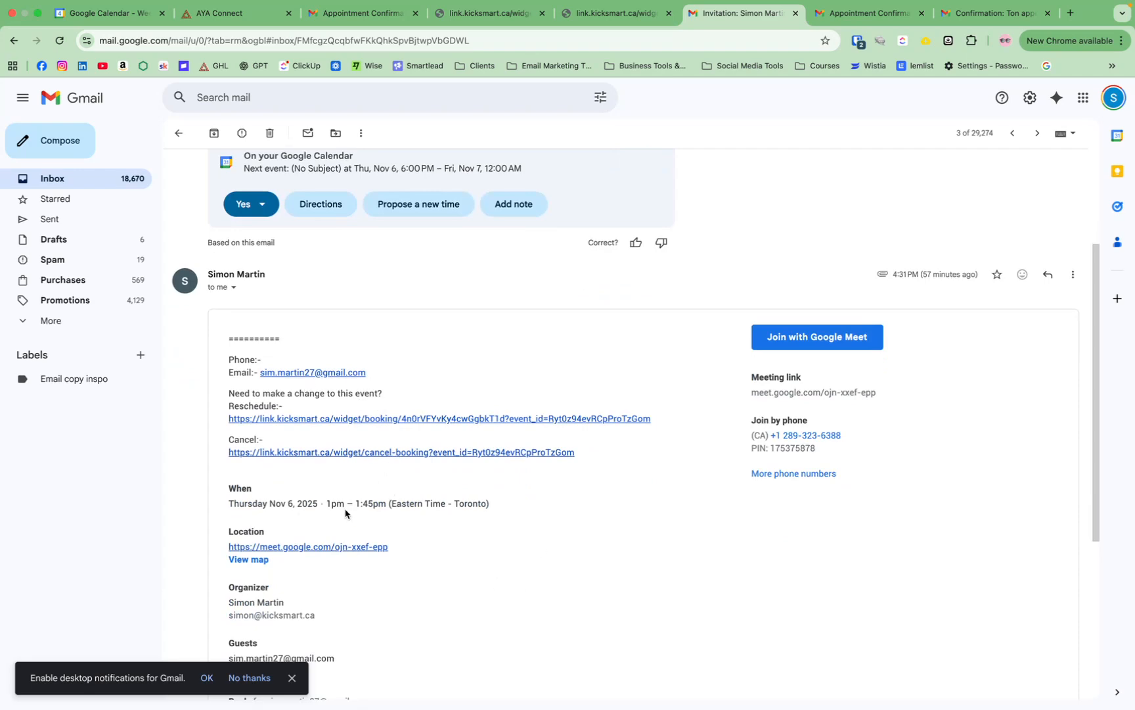
pyautogui.scroll(-4, 379, 546)
pyautogui.scroll(7, 380, 547)
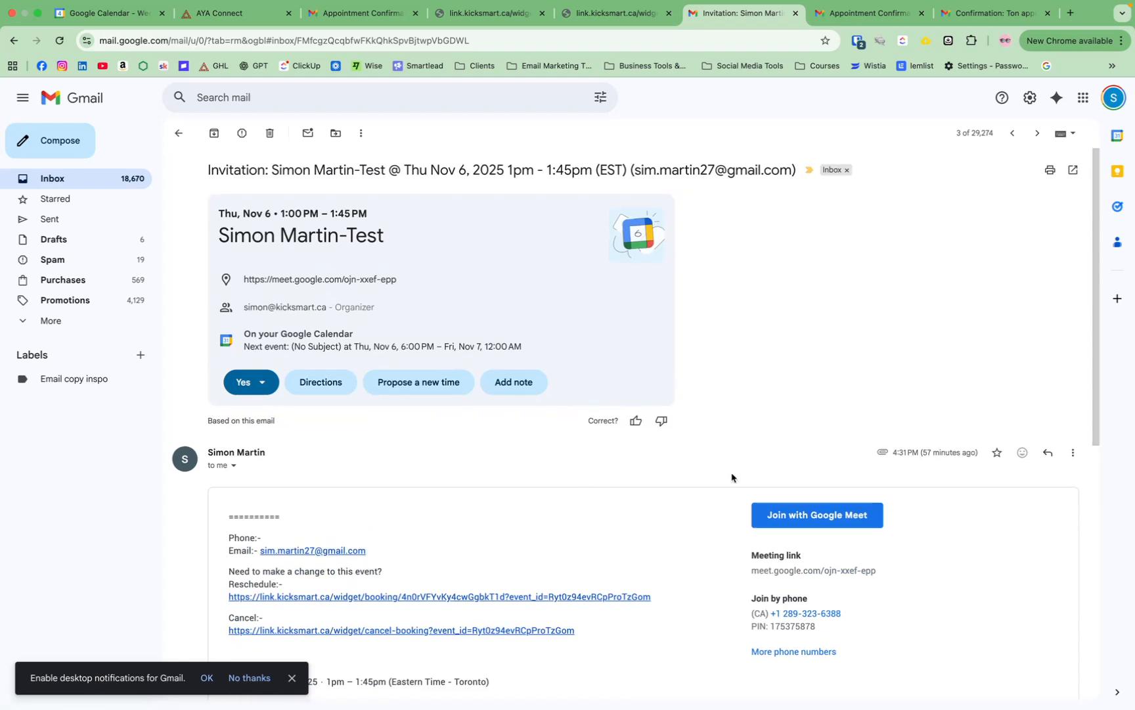
# - Compare the calendar invitation with the booking confirmation page and the contact fields of the booking form
pyautogui.click(597, 36)
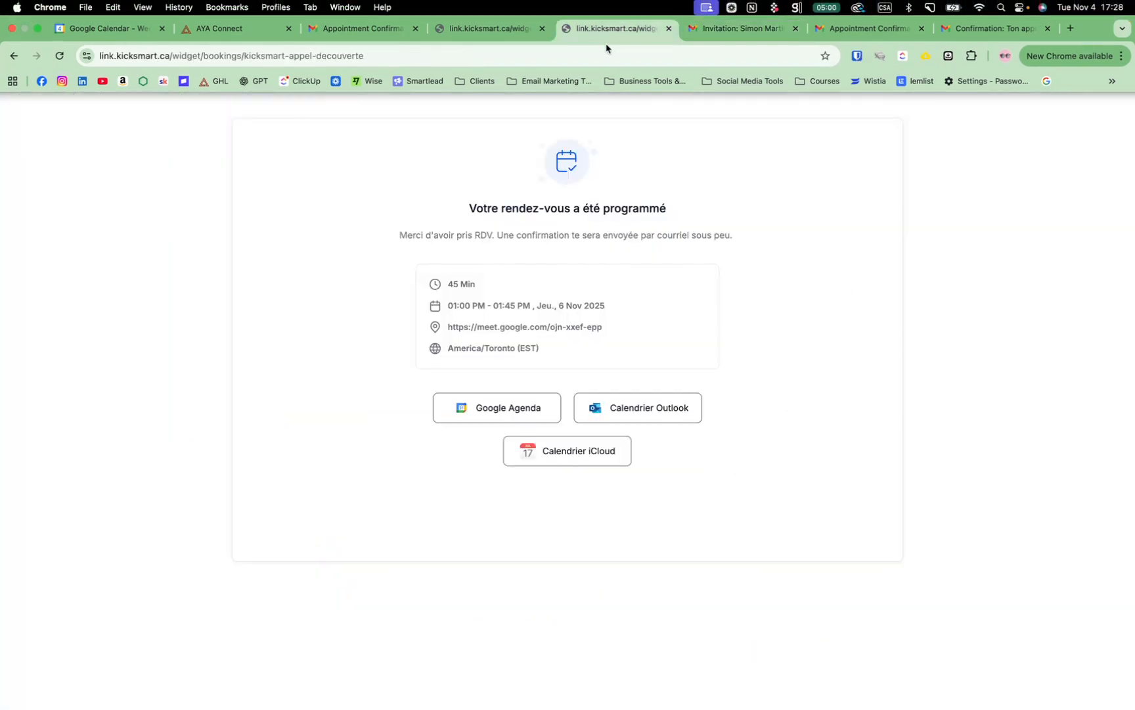
pyautogui.click(733, 20)
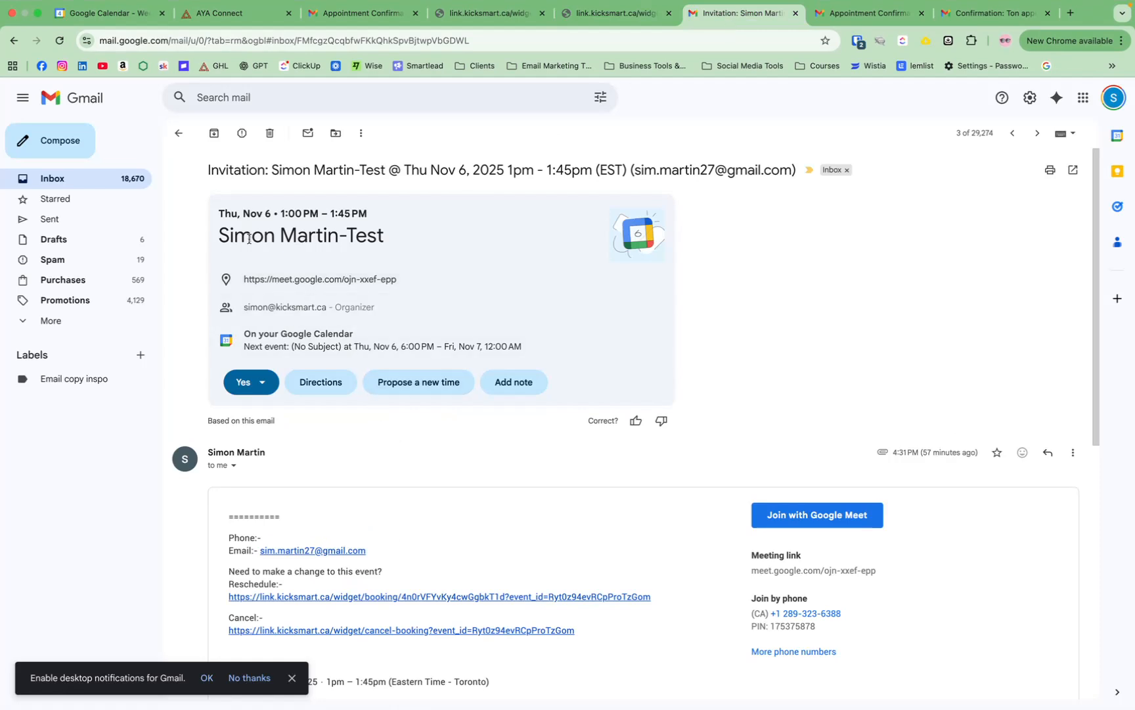
pyautogui.click(496, 20)
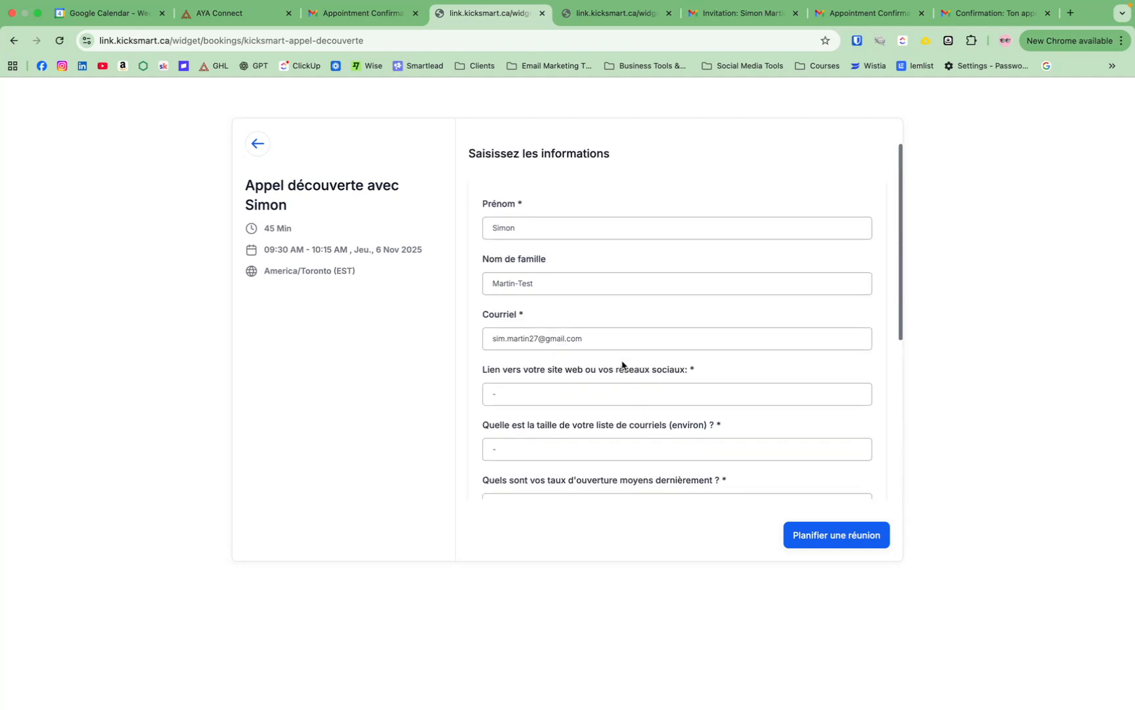
pyautogui.click(722, 15)
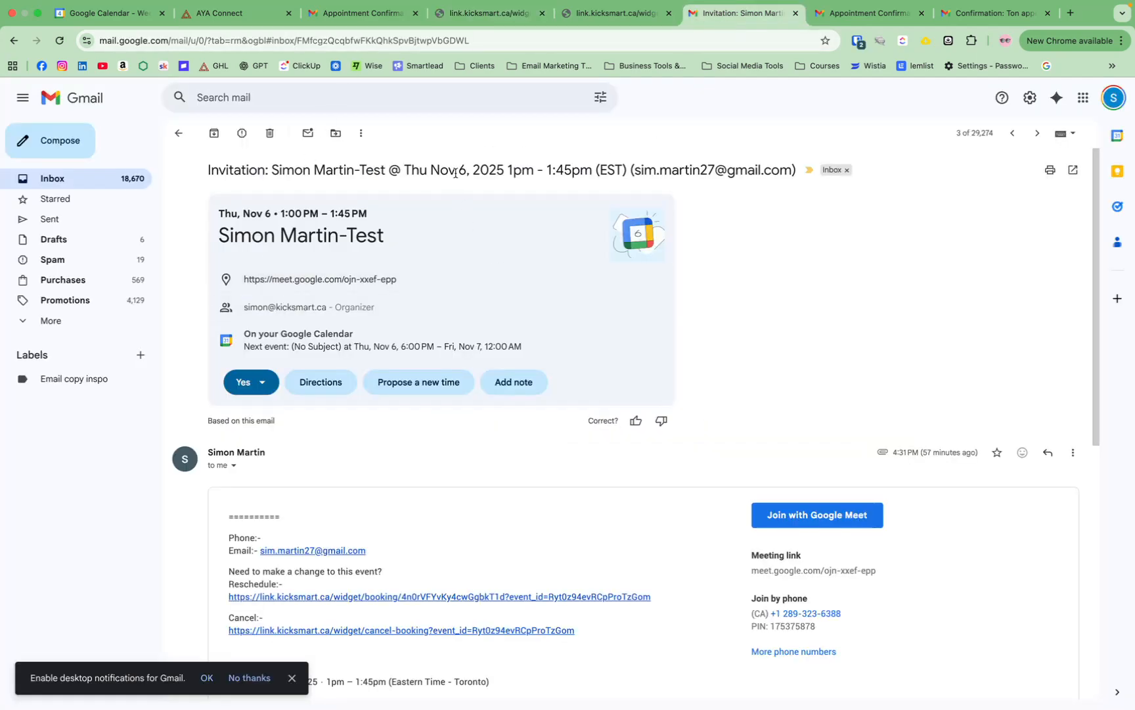
pyautogui.scroll(-6, 658, 395)
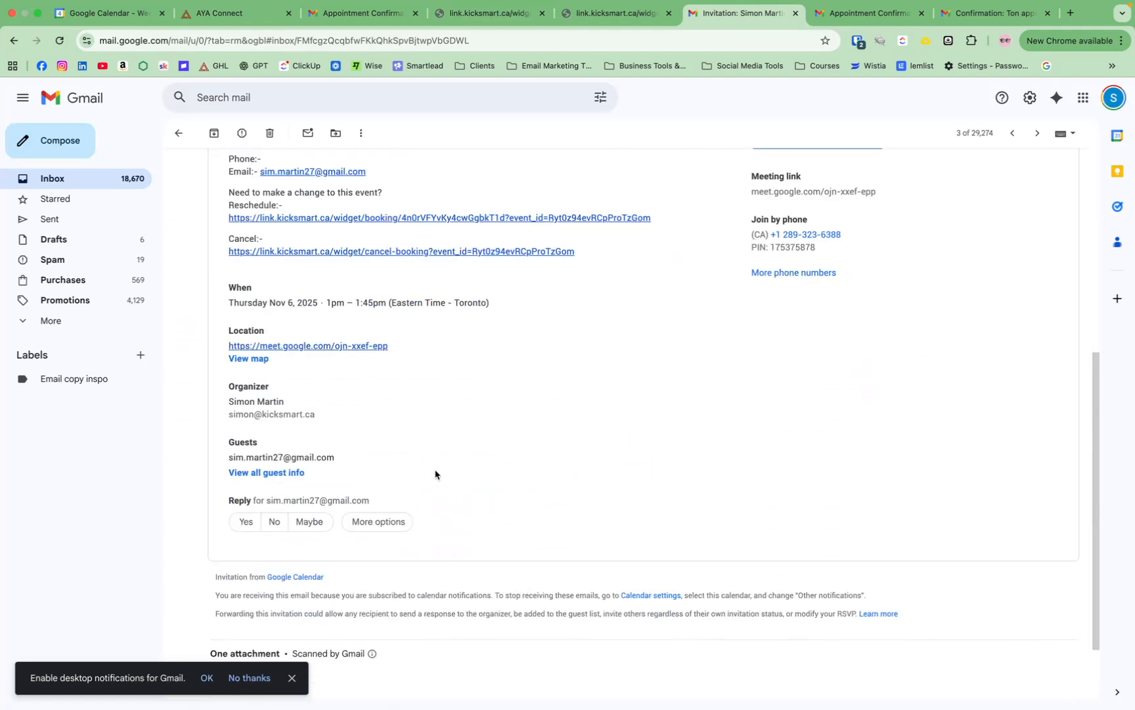
# - Compare the KickSmart appointment confirmation email with the custom "Confirmation: Ton appel est booké!" email
pyautogui.click(838, 15)
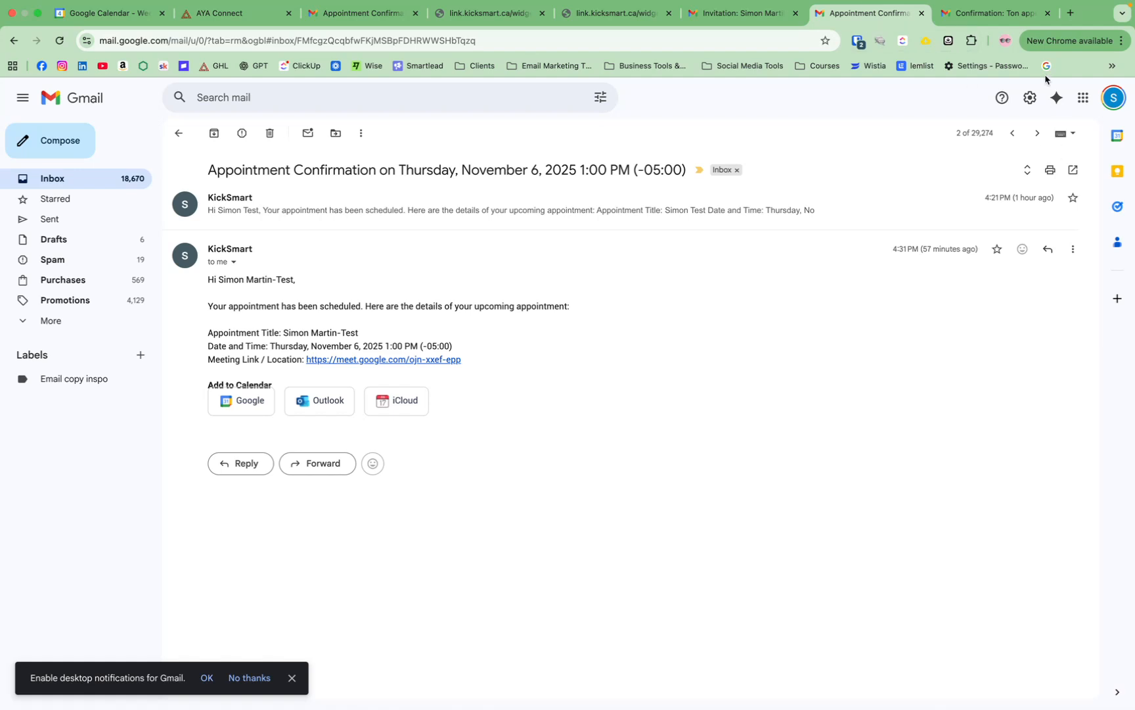
pyautogui.click(985, 14)
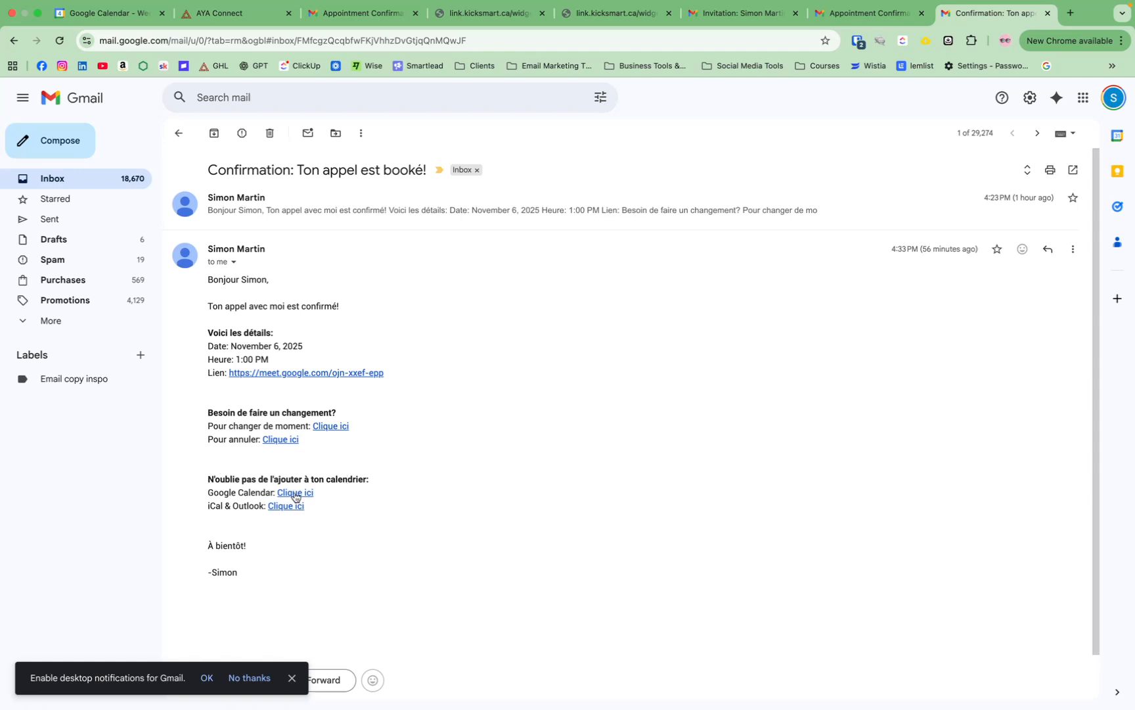
pyautogui.click(865, 20)
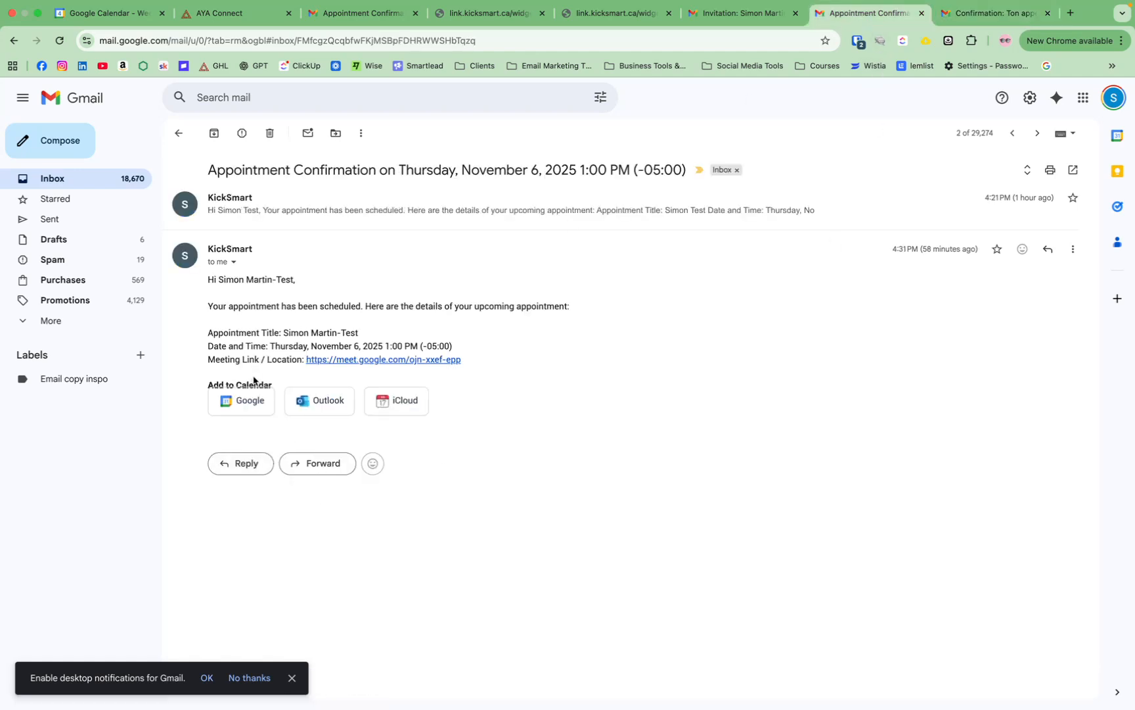
pyautogui.click(987, 14)
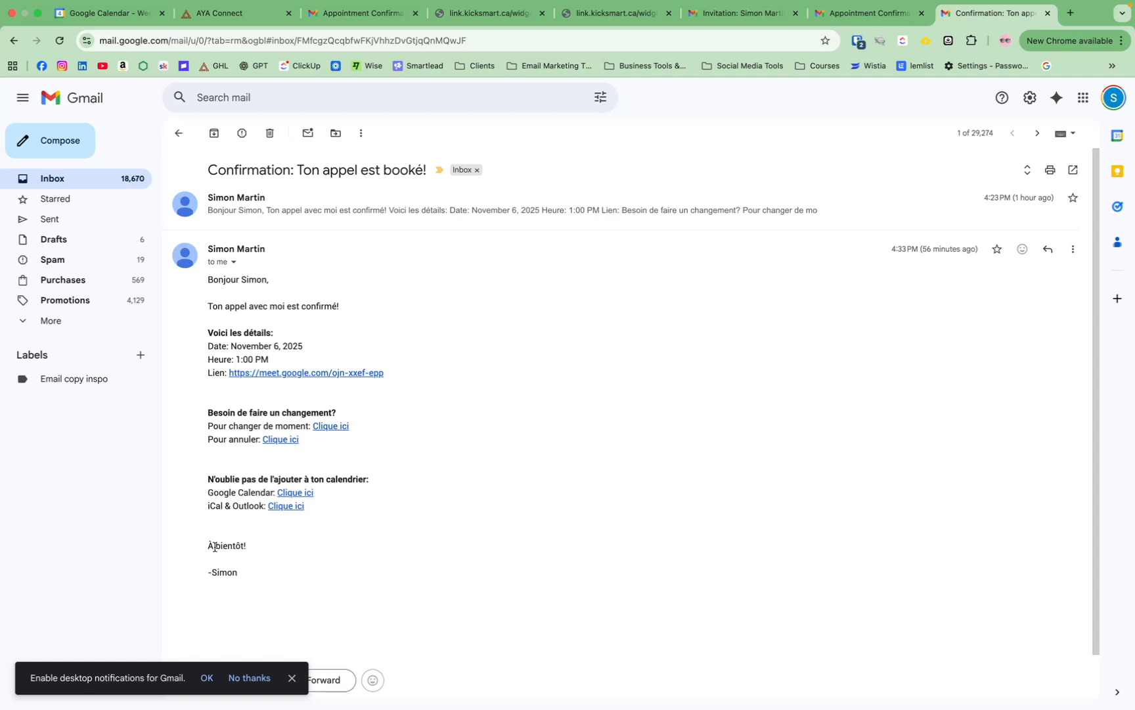
# - Inspect the sender and reply-to details of the "Ton appel est booké!" email, and close them
pyautogui.click(235, 263)
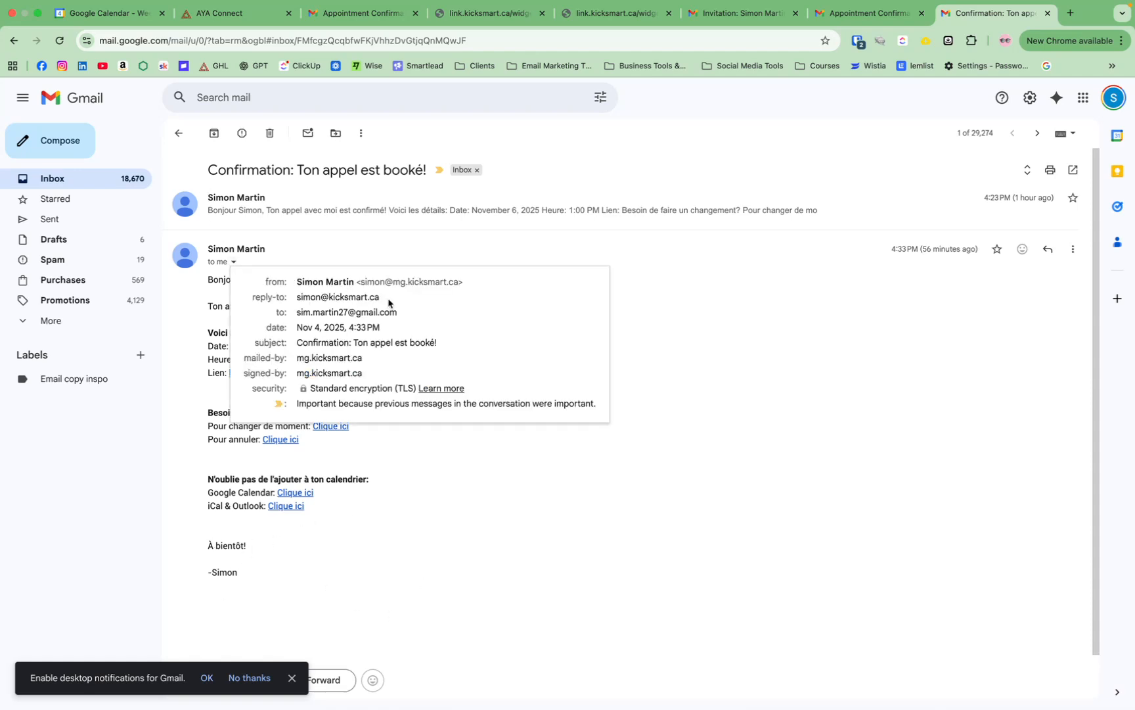
pyautogui.moveTo(394, 302); pyautogui.dragTo(282, 295)
pyautogui.click(453, 312)
pyautogui.click(657, 321)
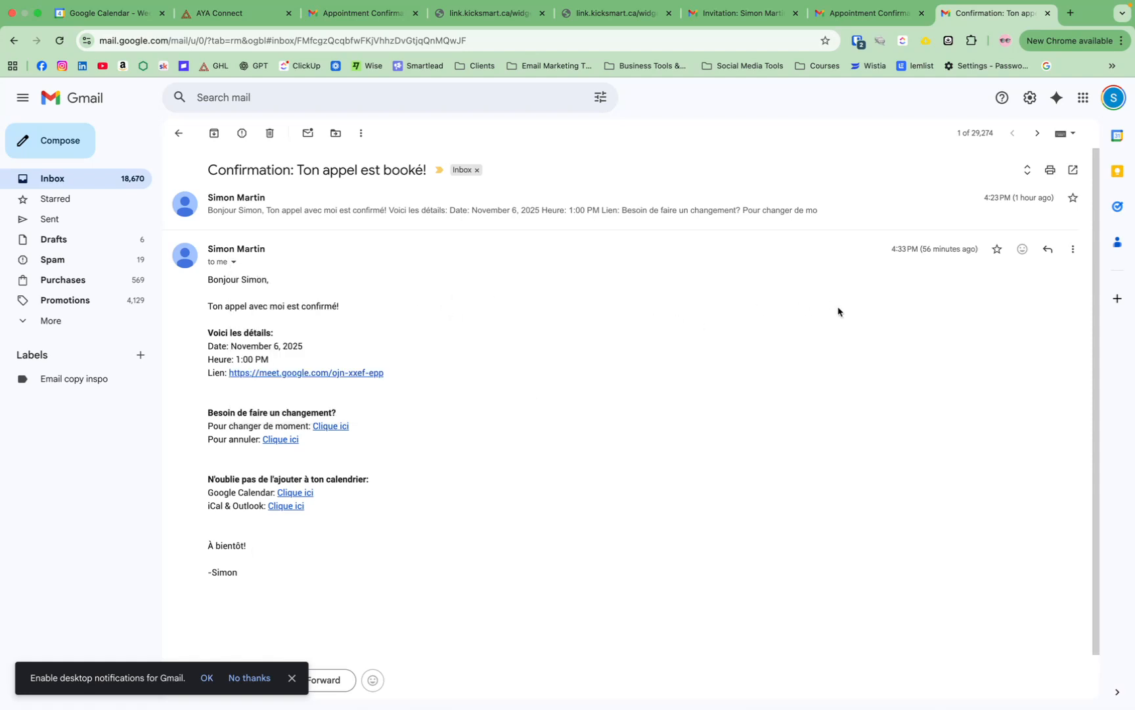
pyautogui.click(234, 262)
pyautogui.click(292, 172)
# - Check the booking form, and examine the appointment confirmation subject and details in the host's Gmail inbox
pyautogui.click(491, 14)
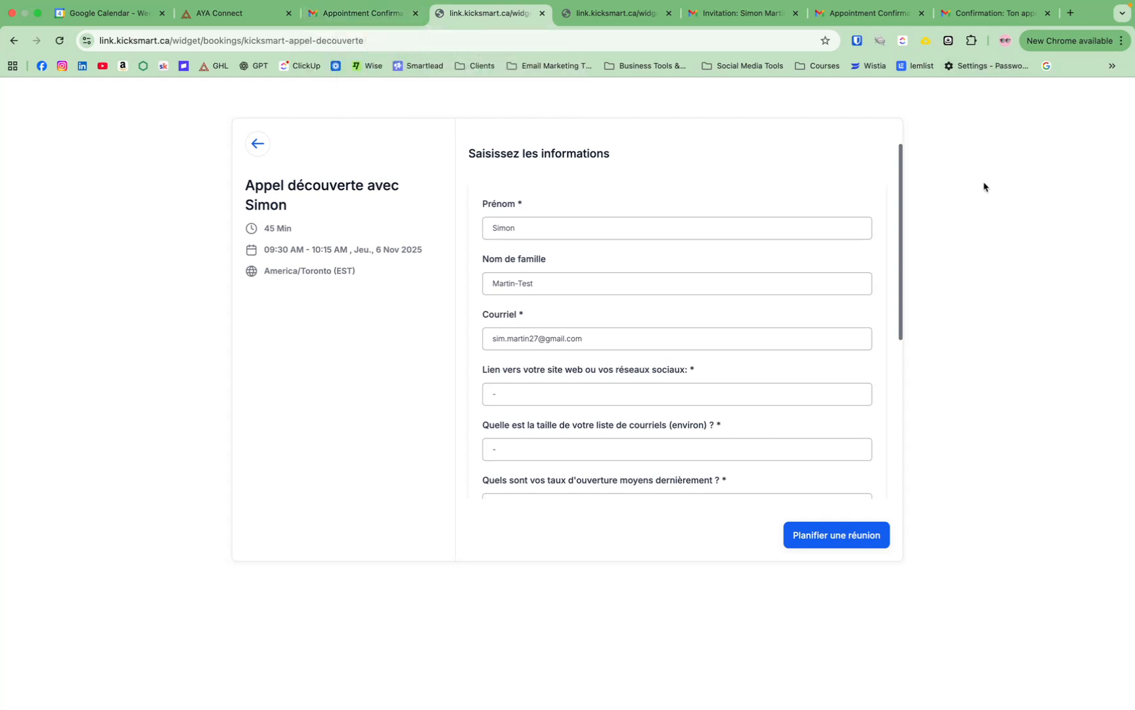
pyautogui.click(387, 19)
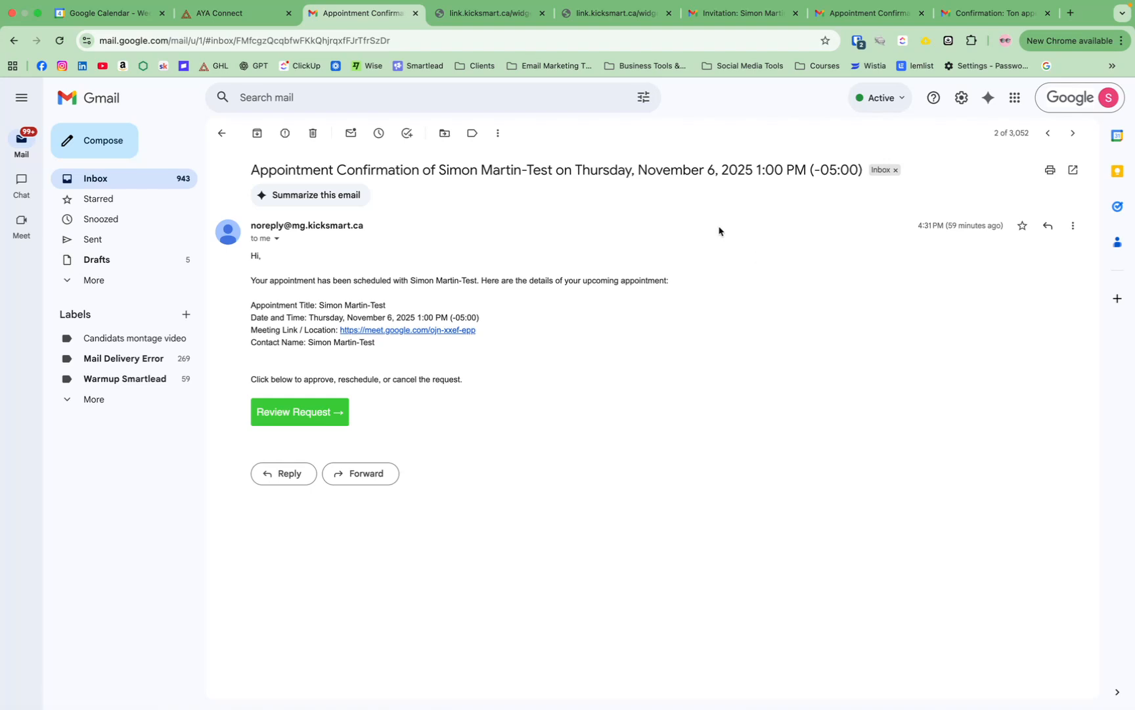
pyautogui.tripleClick(247, 176)
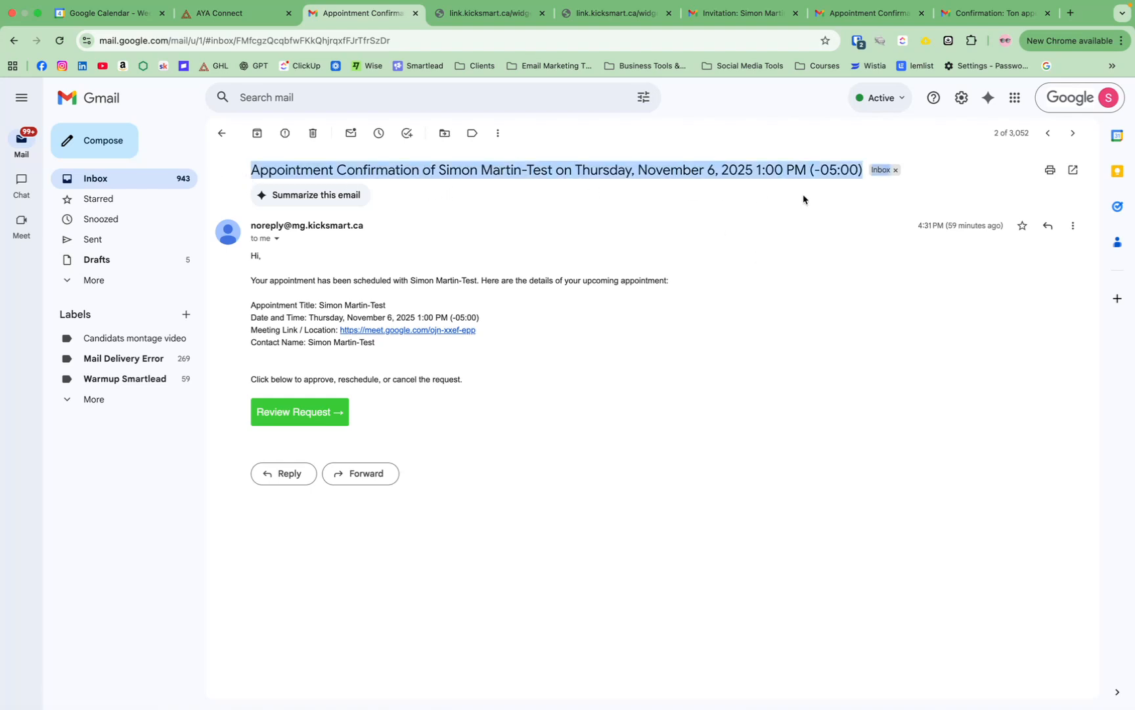
pyautogui.click(815, 195)
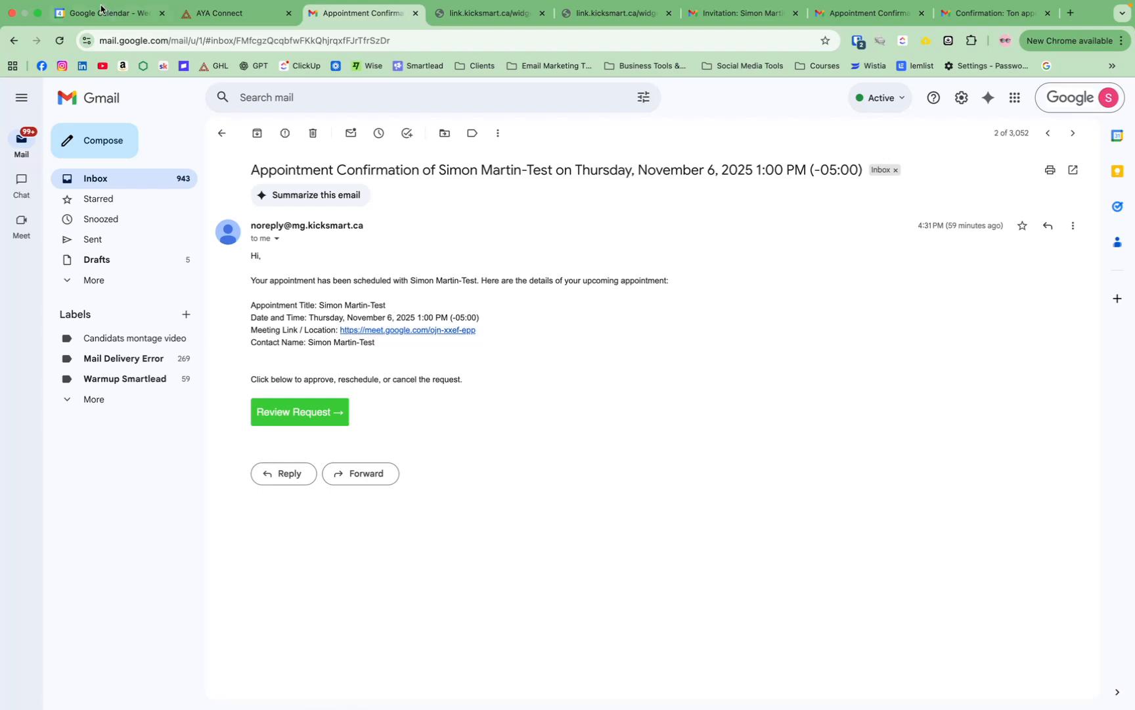
# - Dismiss the Google Calendar reminder and check the 1pm event on Thursday, November 6 against the client and host confirmation emails
pyautogui.click(115, 24)
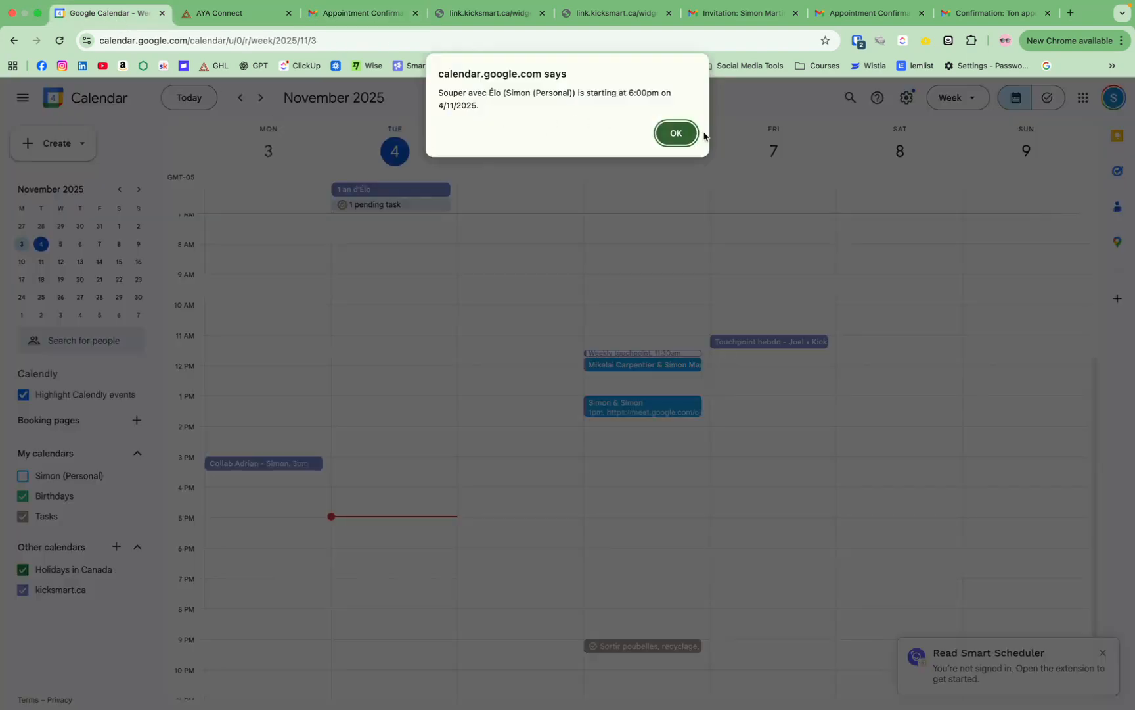
pyautogui.click(660, 136)
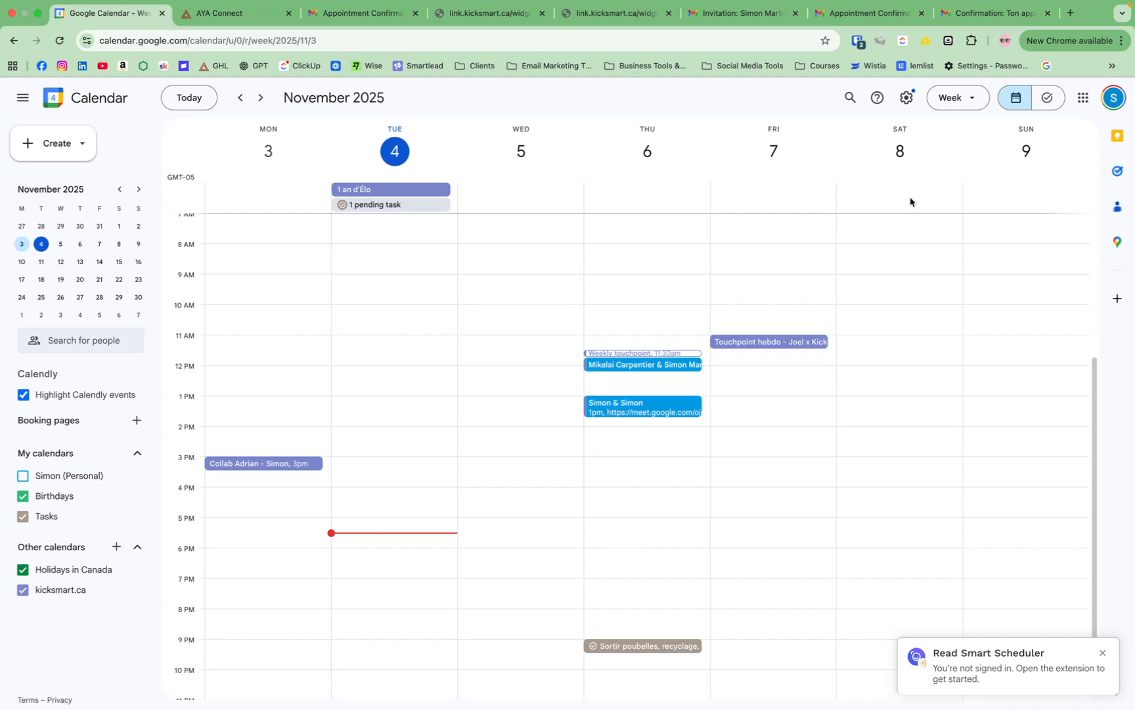
pyautogui.click(849, 14)
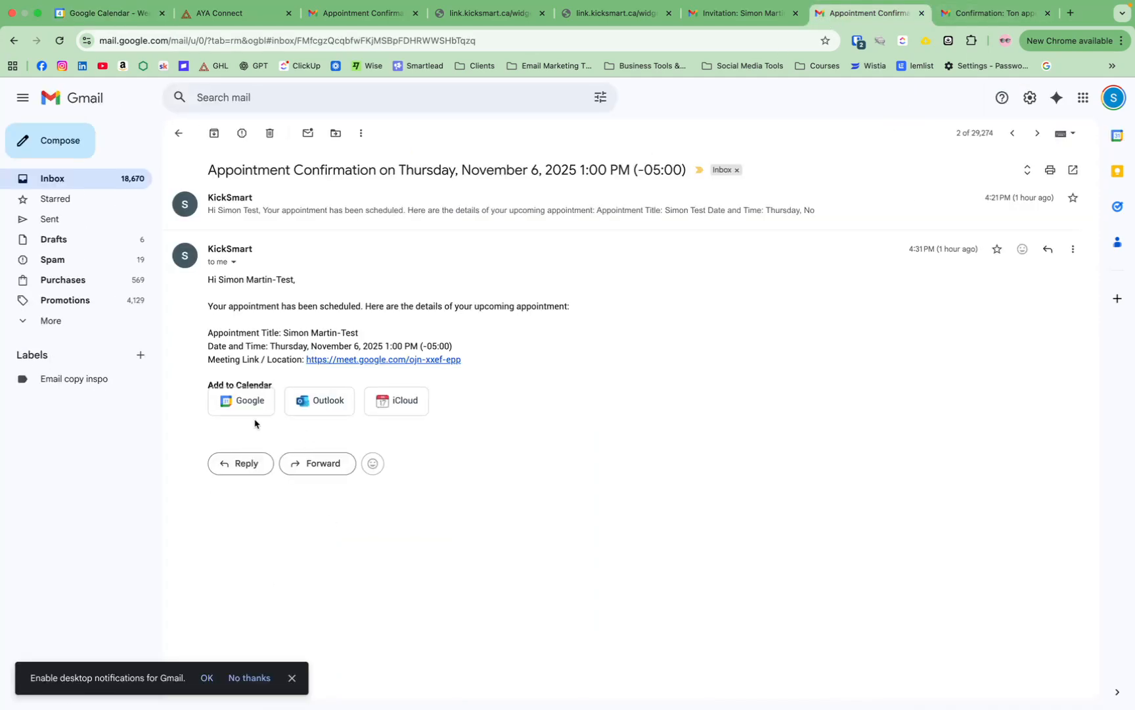
pyautogui.click(103, 24)
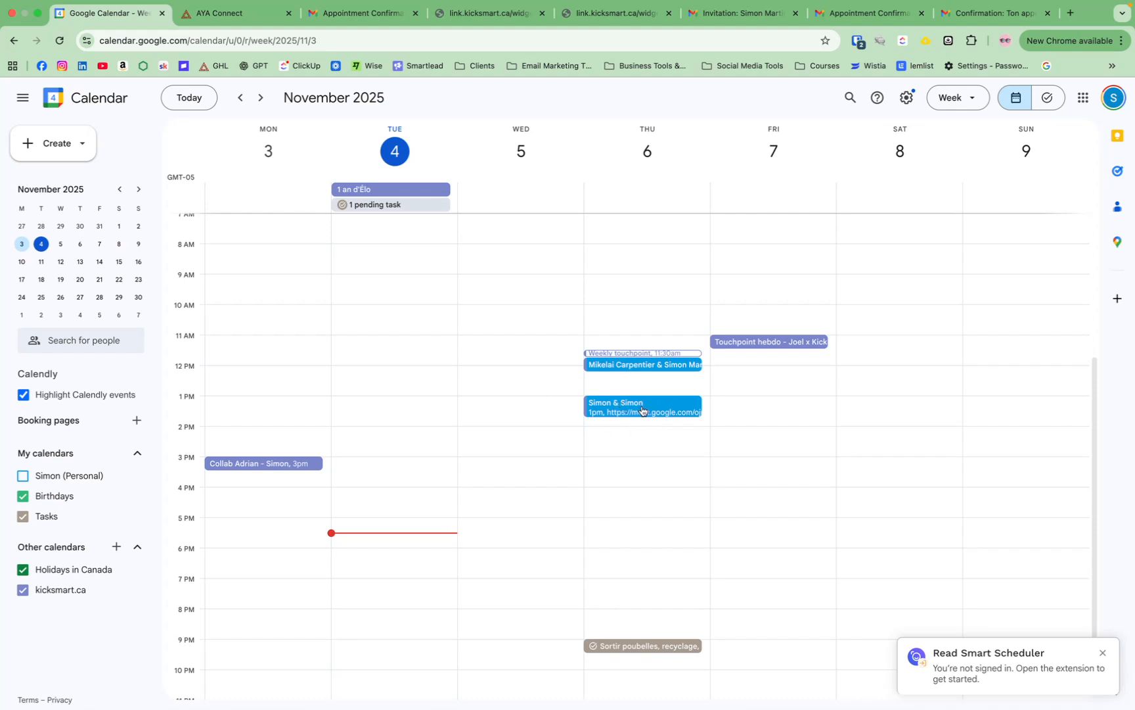
pyautogui.click(348, 33)
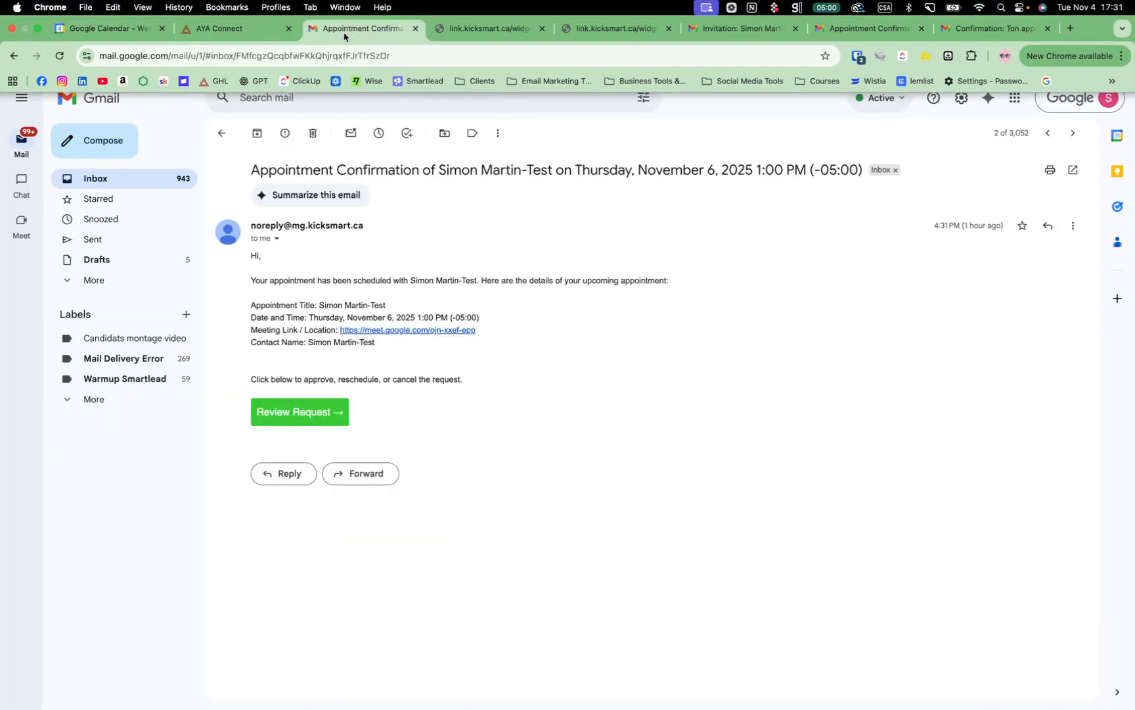
pyautogui.click(121, 37)
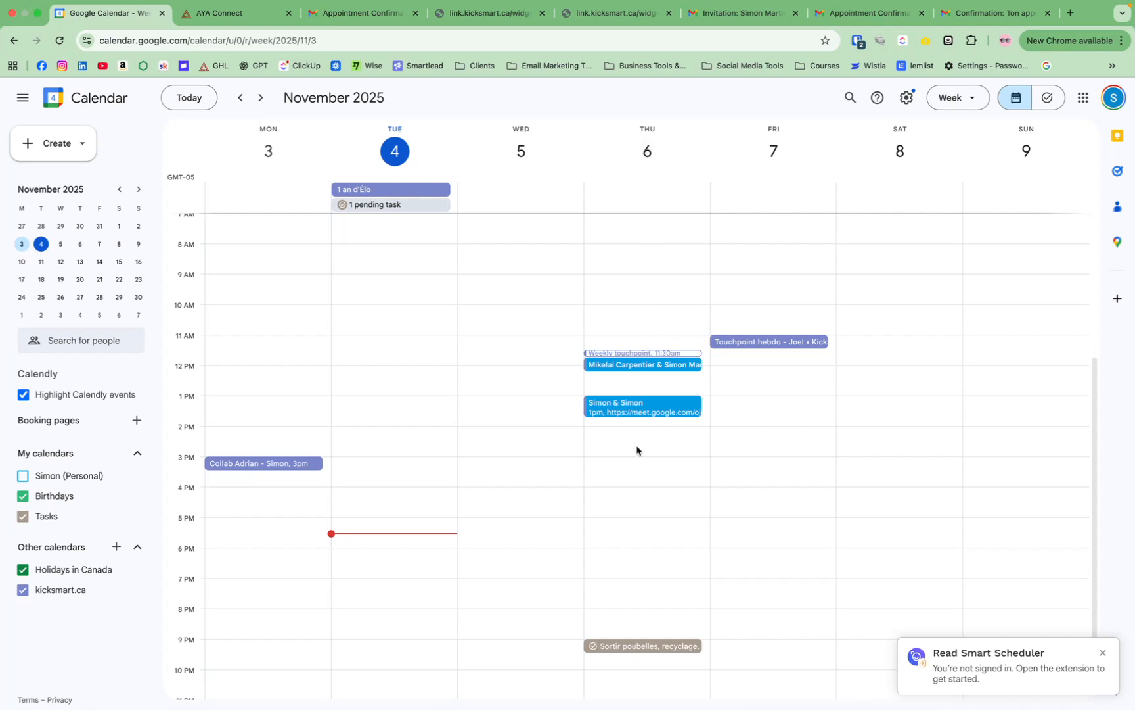
# - Return to the public Appel découverte booking page and go back from the form to the date and time selection
pyautogui.click(462, 23)
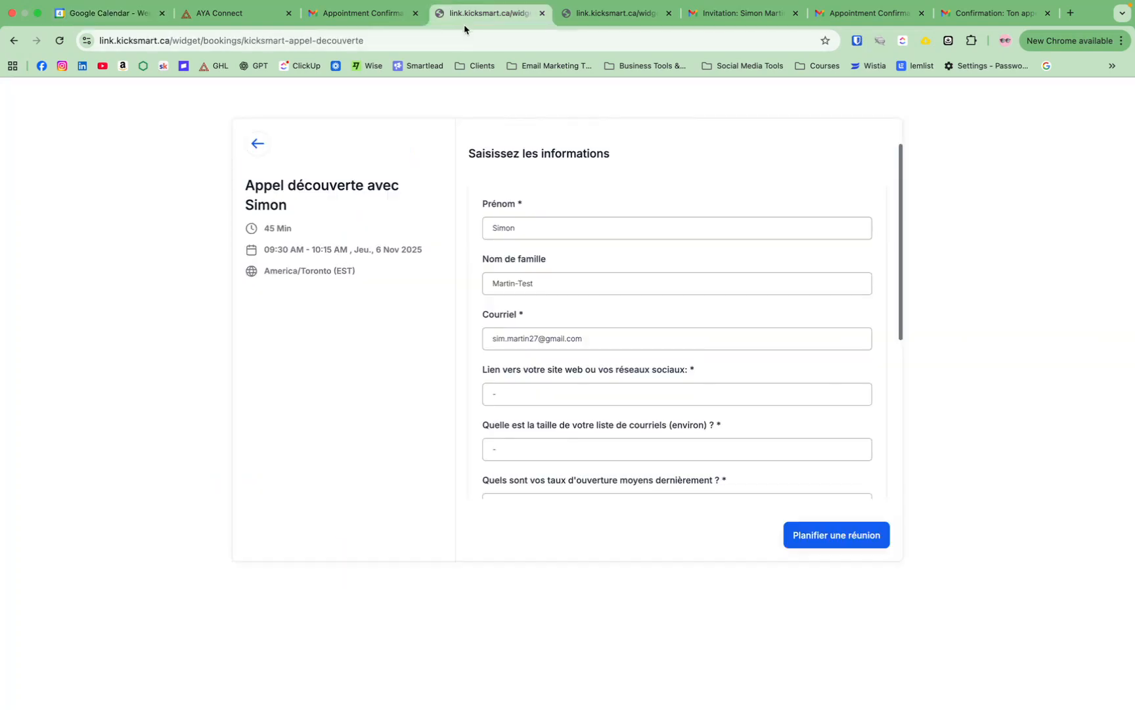
pyautogui.click(257, 143)
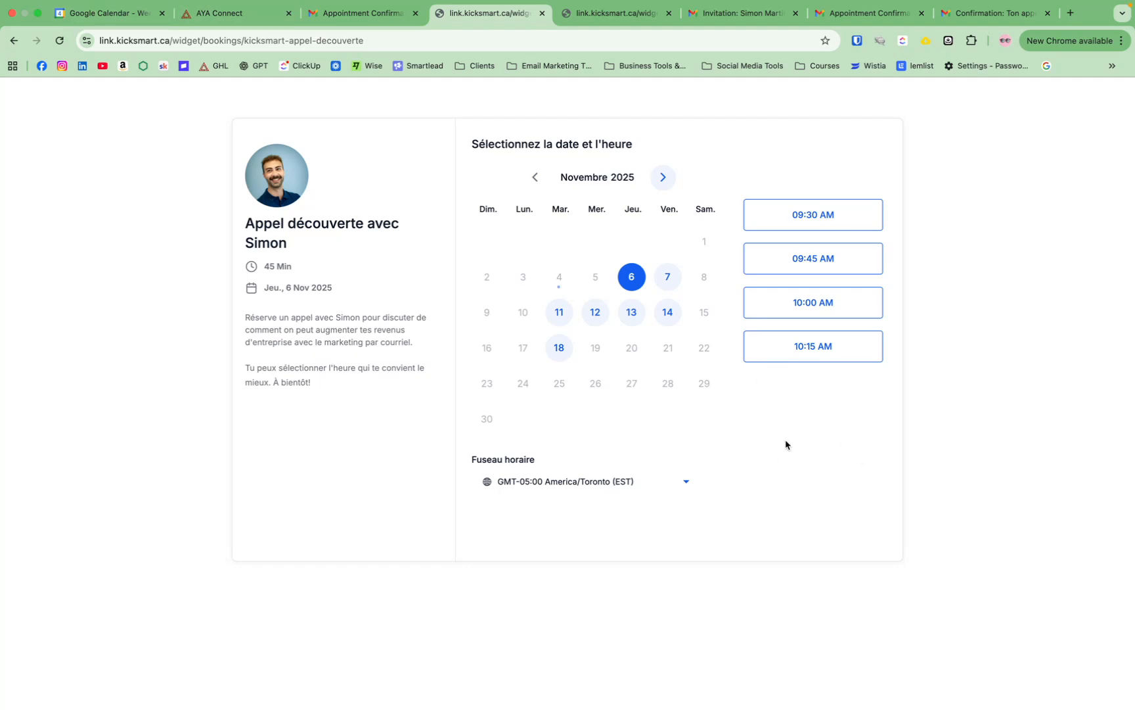
pyautogui.click(131, 21)
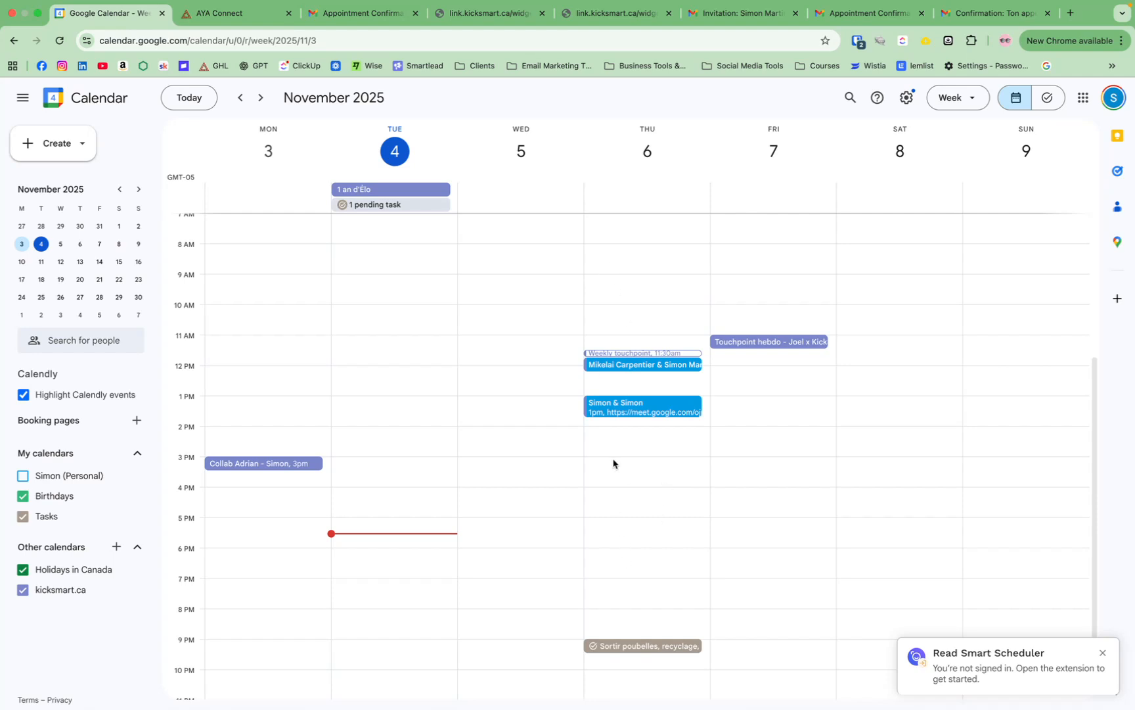
pyautogui.click(398, 18)
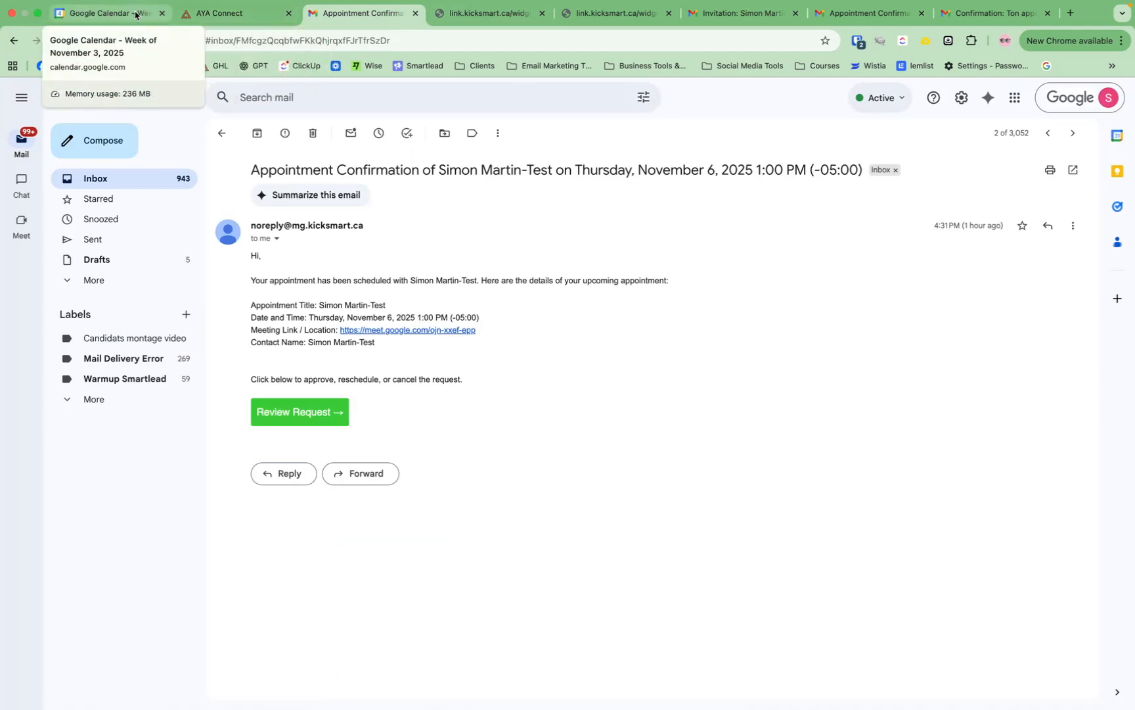
pyautogui.click(516, 14)
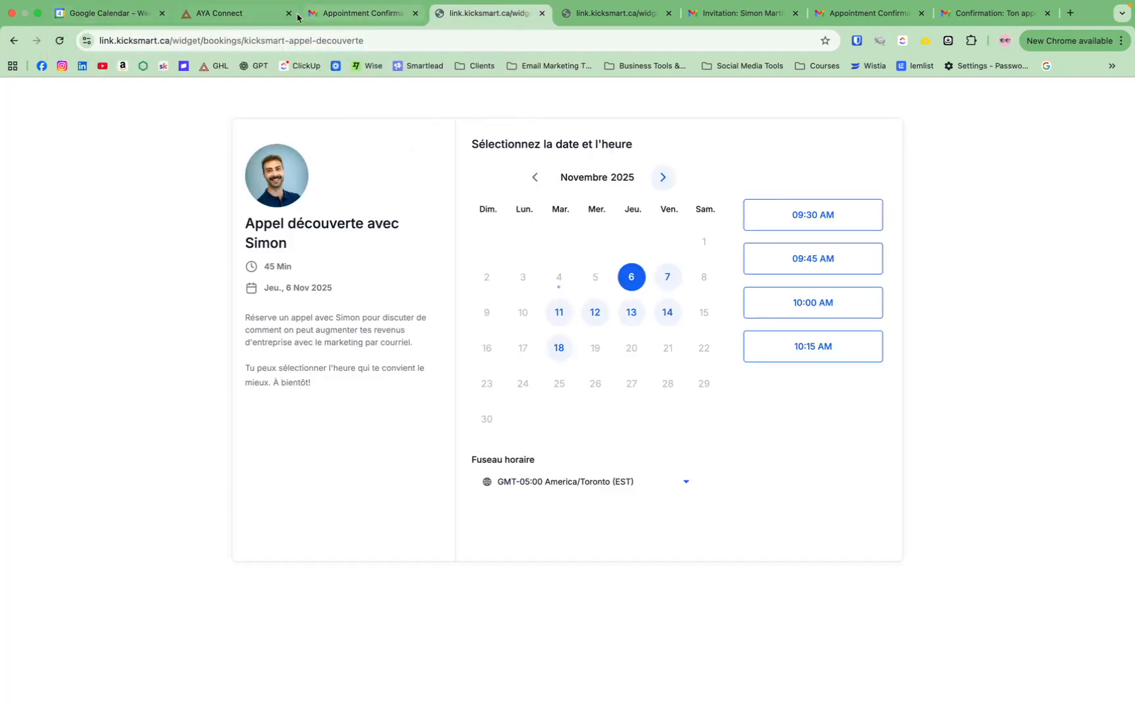
pyautogui.click(270, 12)
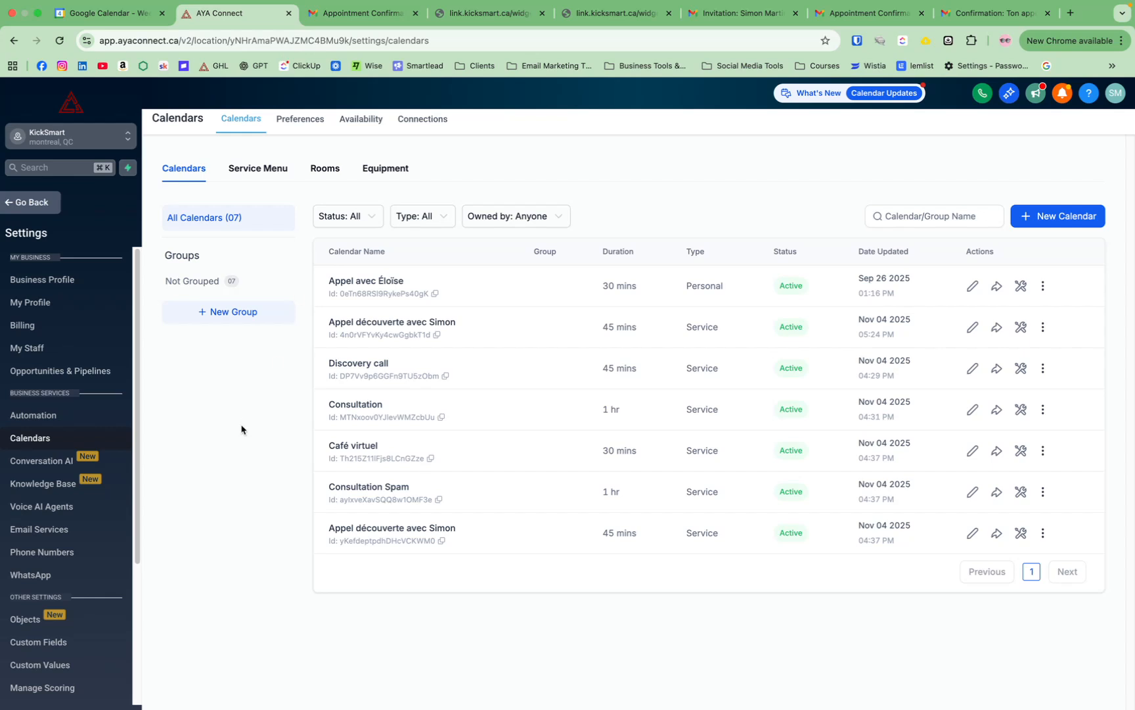
# - Leave the calendar settings and examine the workflows in the VSL folder of the automation list
pyautogui.click(23, 204)
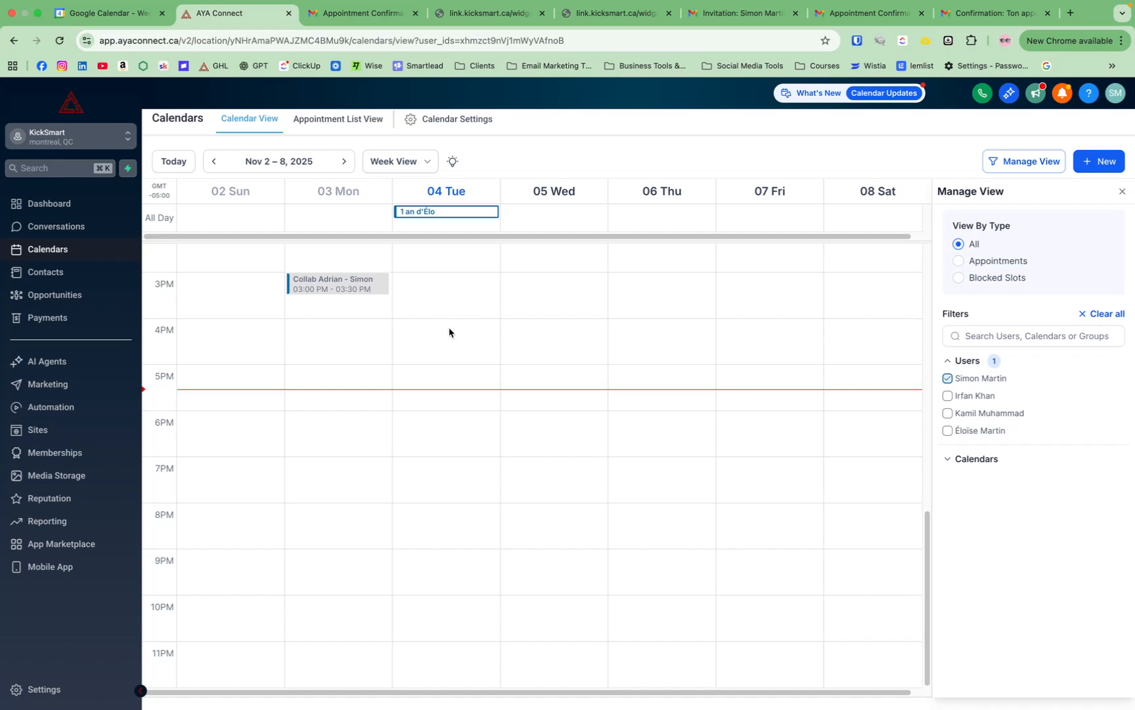
pyautogui.click(93, 409)
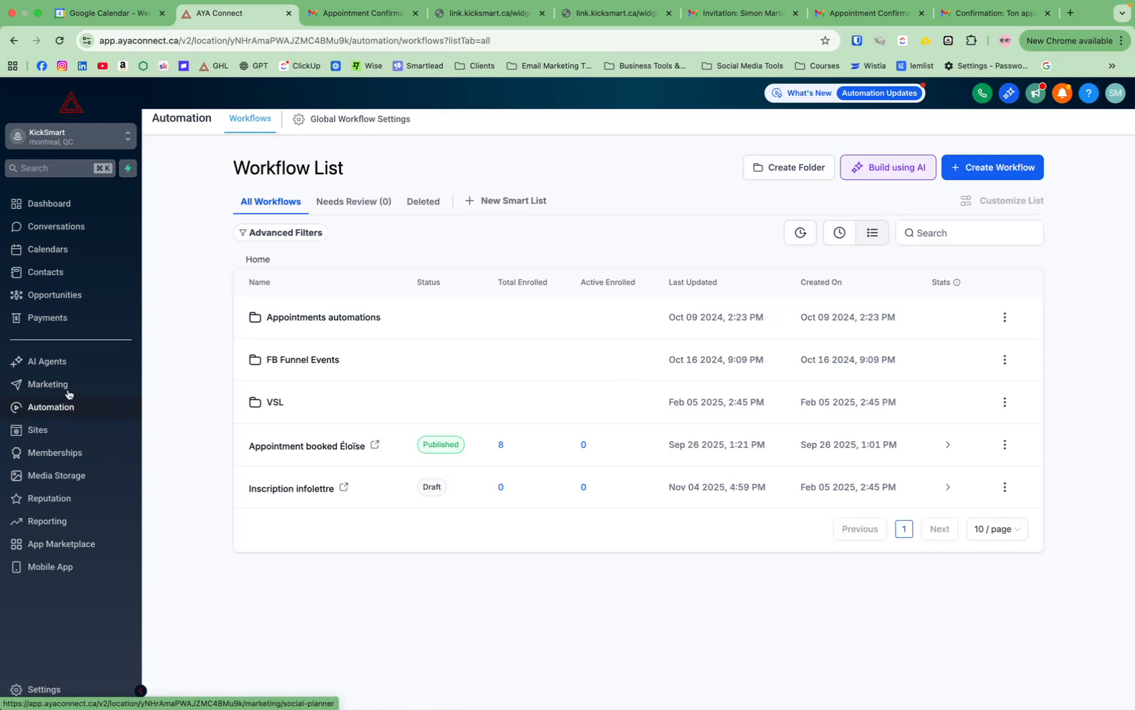
pyautogui.click(274, 403)
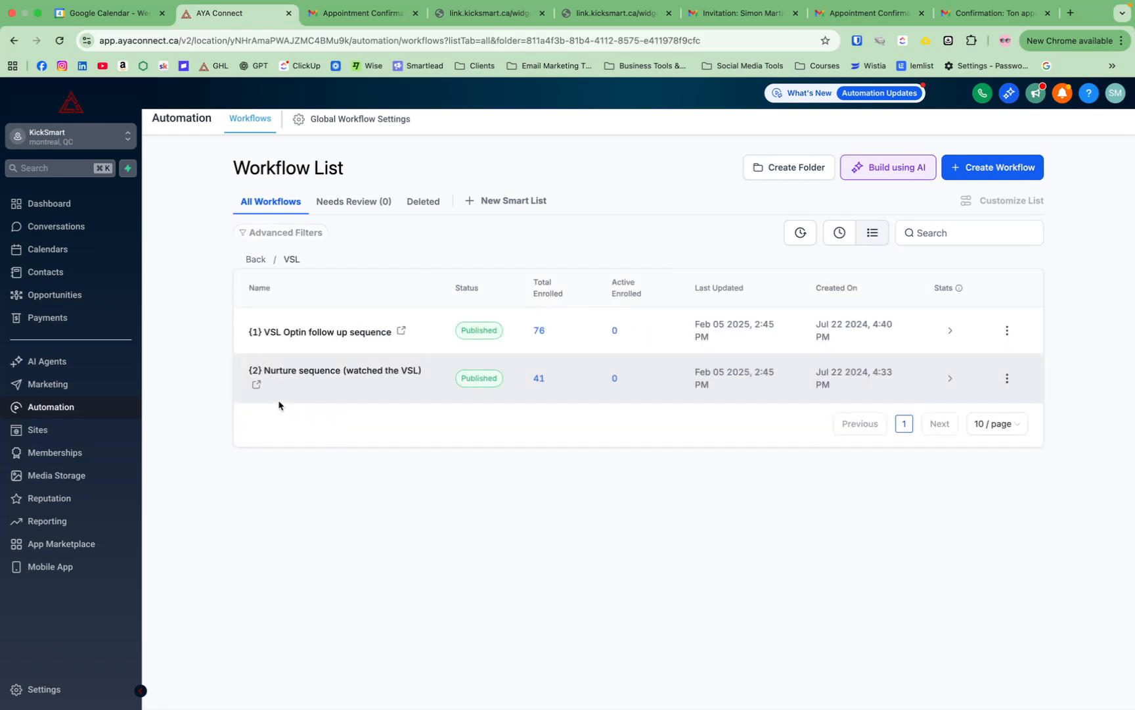
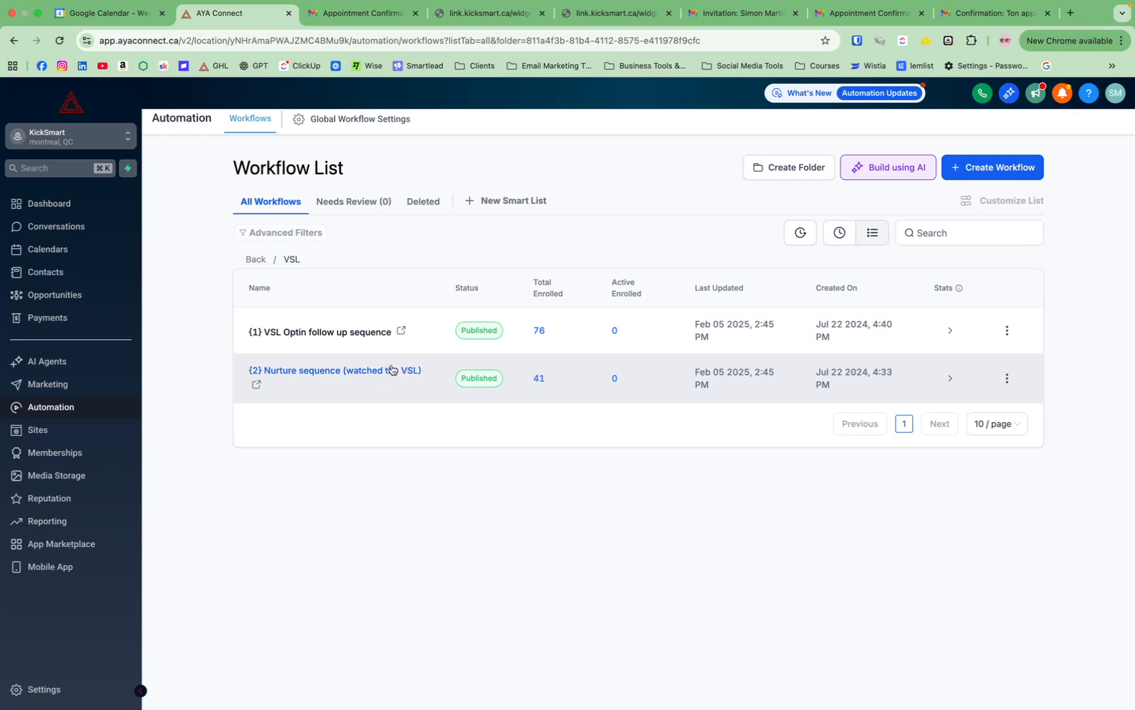
# - Open the "{3} Booked a call (FR)" workflow from the Appointments automations folder and bring its triggers into focus
pyautogui.click(259, 131)
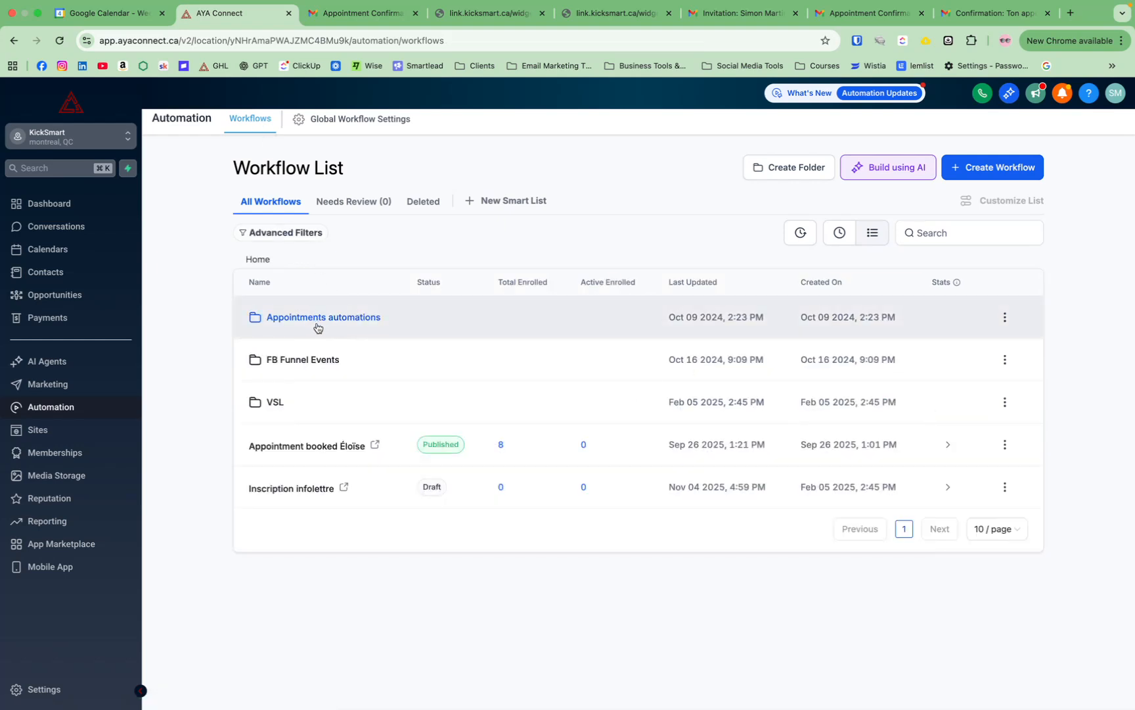
pyautogui.click(315, 325)
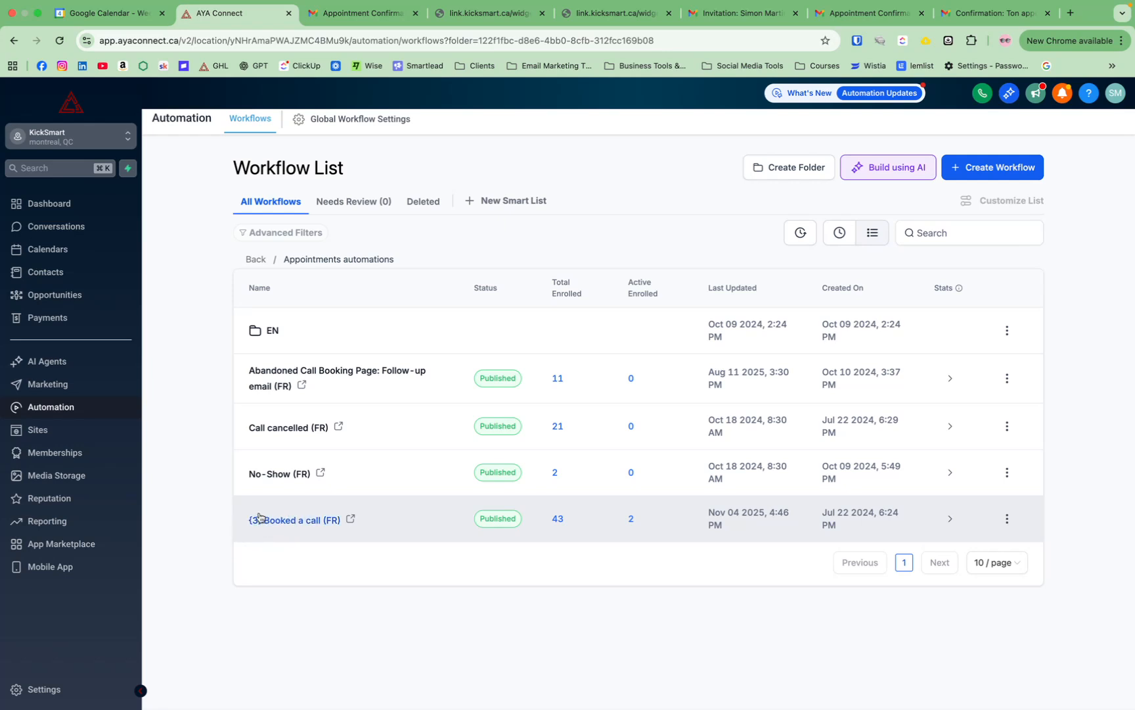
pyautogui.click(294, 520)
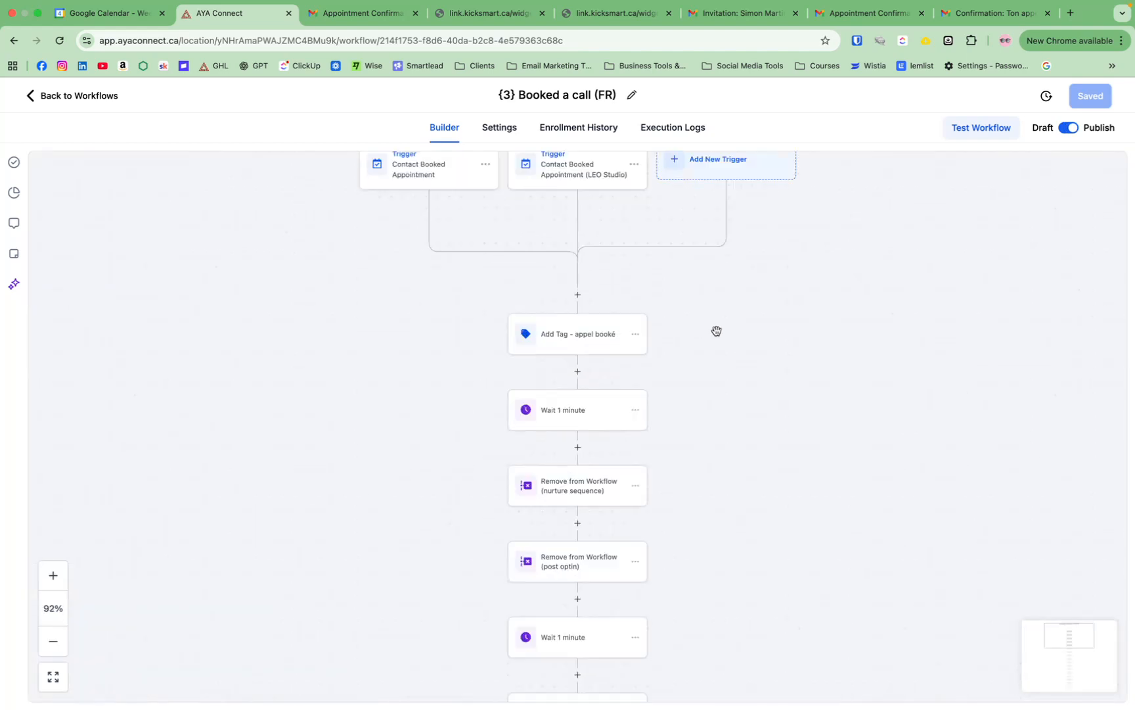
pyautogui.scroll(3, 902, 340)
pyautogui.keyDown('ctrl'); pyautogui.scroll(5, 879, 345); pyautogui.keyUp('ctrl')
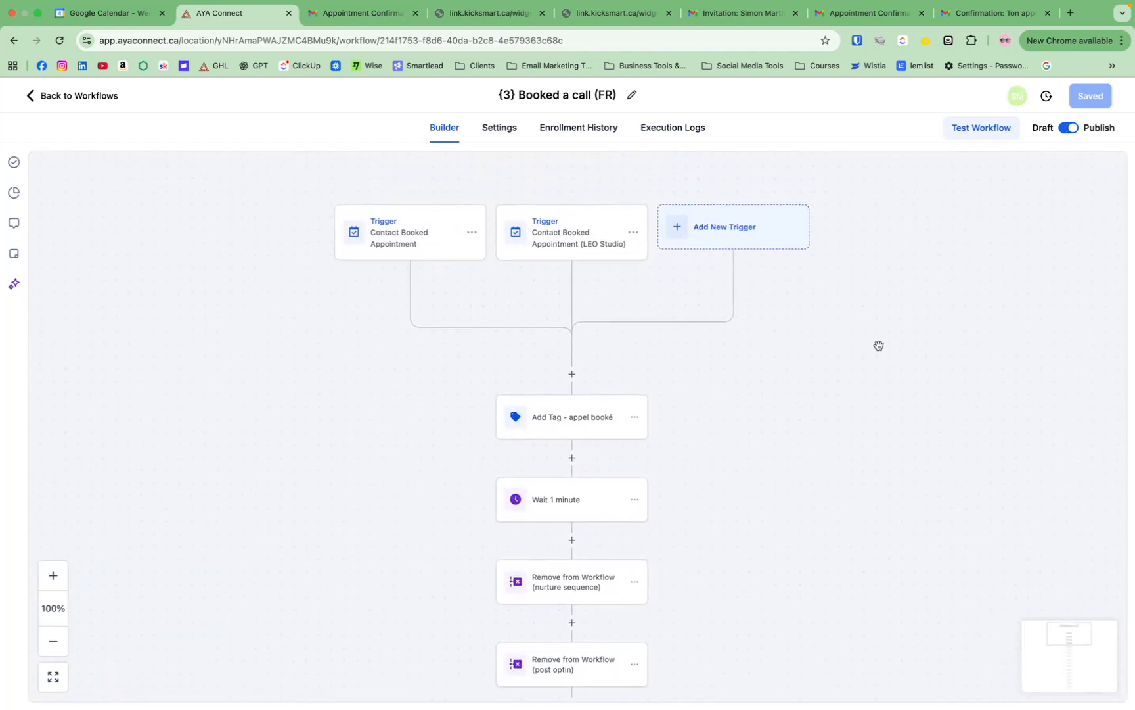
pyautogui.keyDown('ctrl'); pyautogui.scroll(-5, 636, 419); pyautogui.keyUp('ctrl')
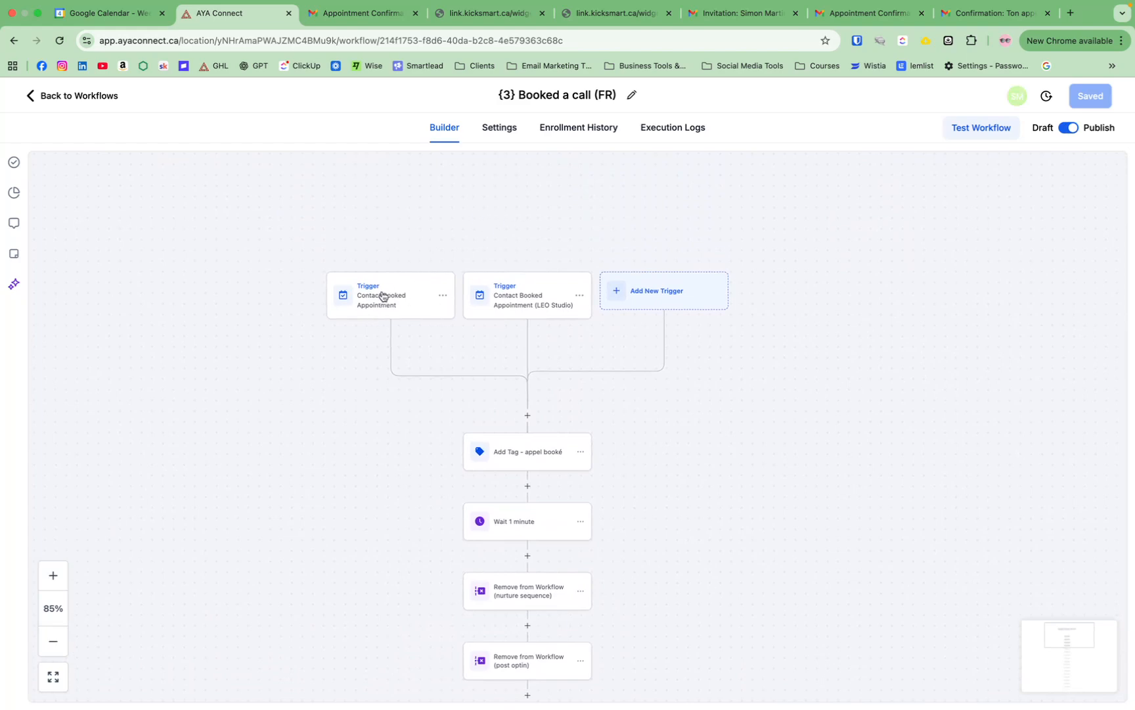
pyautogui.keyDown('ctrl'); pyautogui.scroll(5, 387, 294); pyautogui.keyUp('ctrl')
pyautogui.scroll(-3, 404, 281)
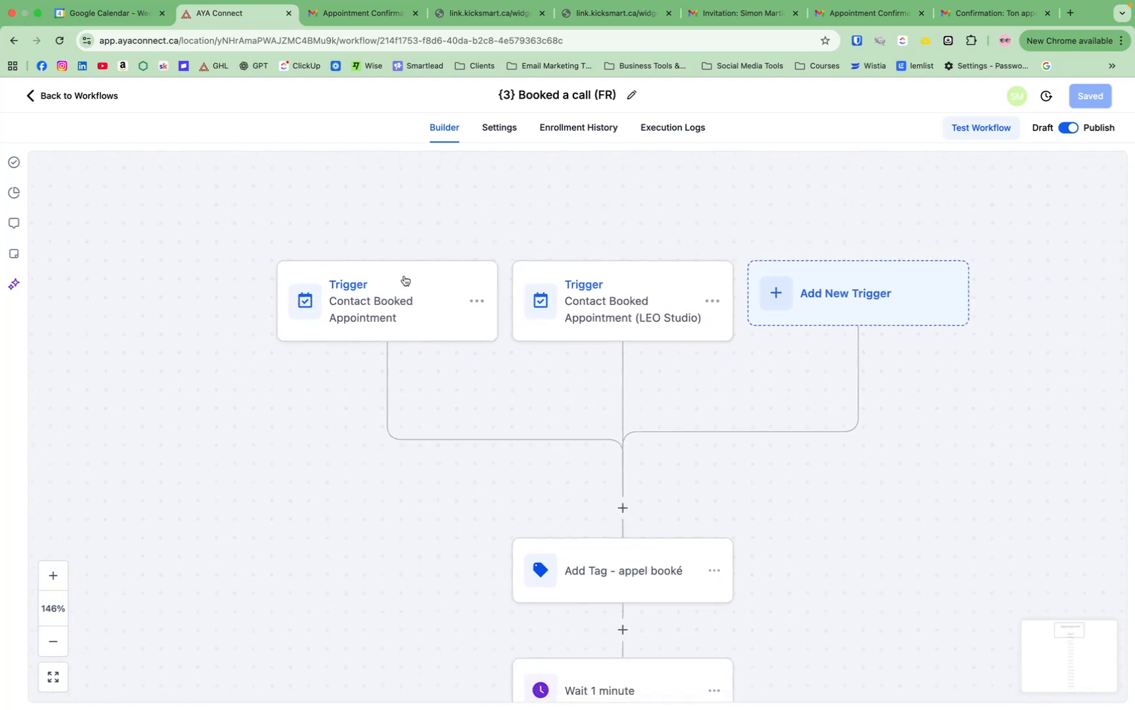
# - Open the "Contact Booked Appointment" trigger and inspect its name and workflow trigger type
pyautogui.click(402, 303)
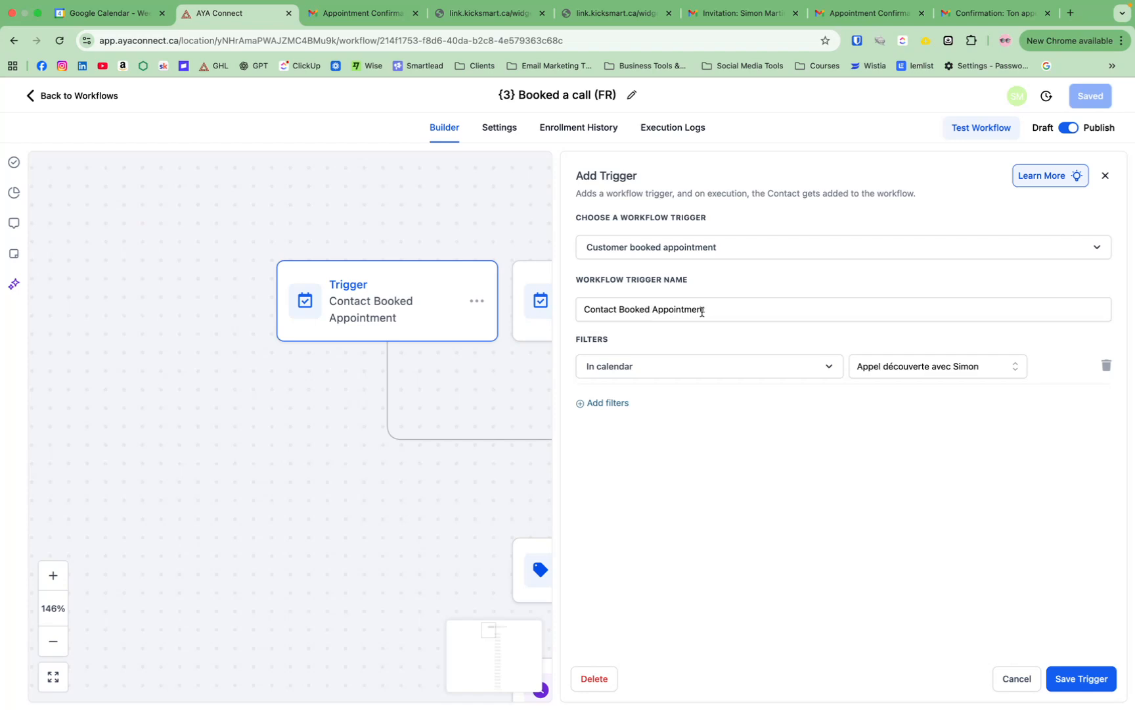
pyautogui.moveTo(749, 311); pyautogui.dragTo(562, 313)
pyautogui.click(732, 270)
pyautogui.moveTo(715, 311); pyautogui.dragTo(556, 309)
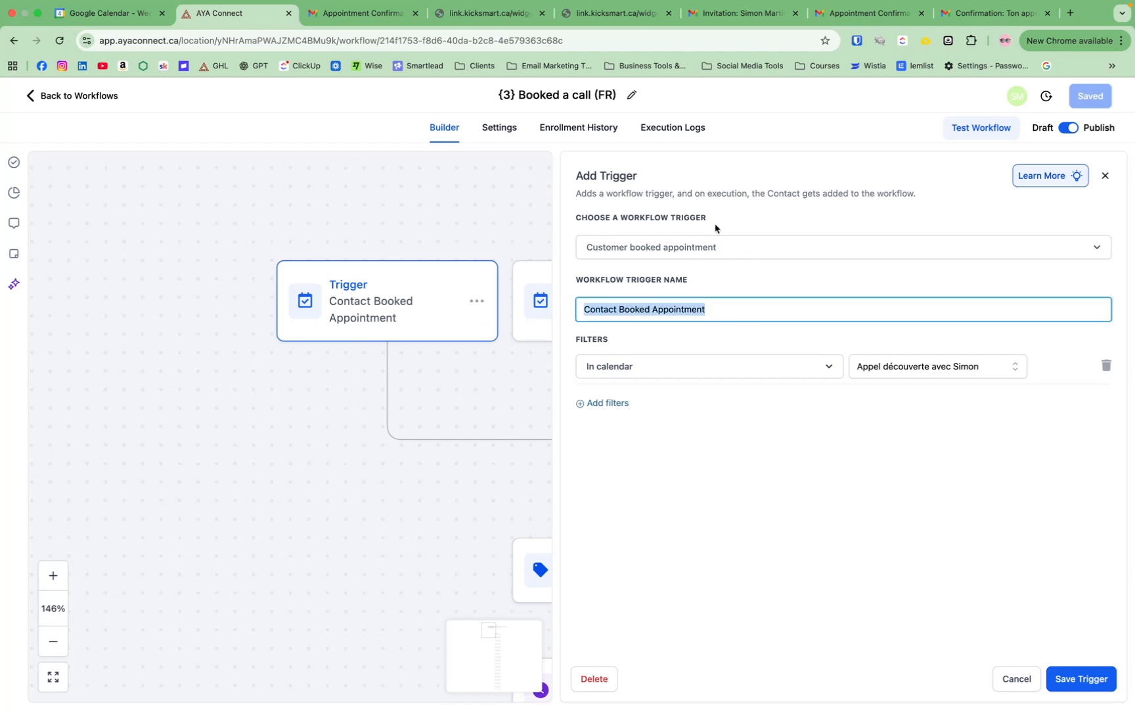
pyautogui.click(717, 245)
pyautogui.click(715, 251)
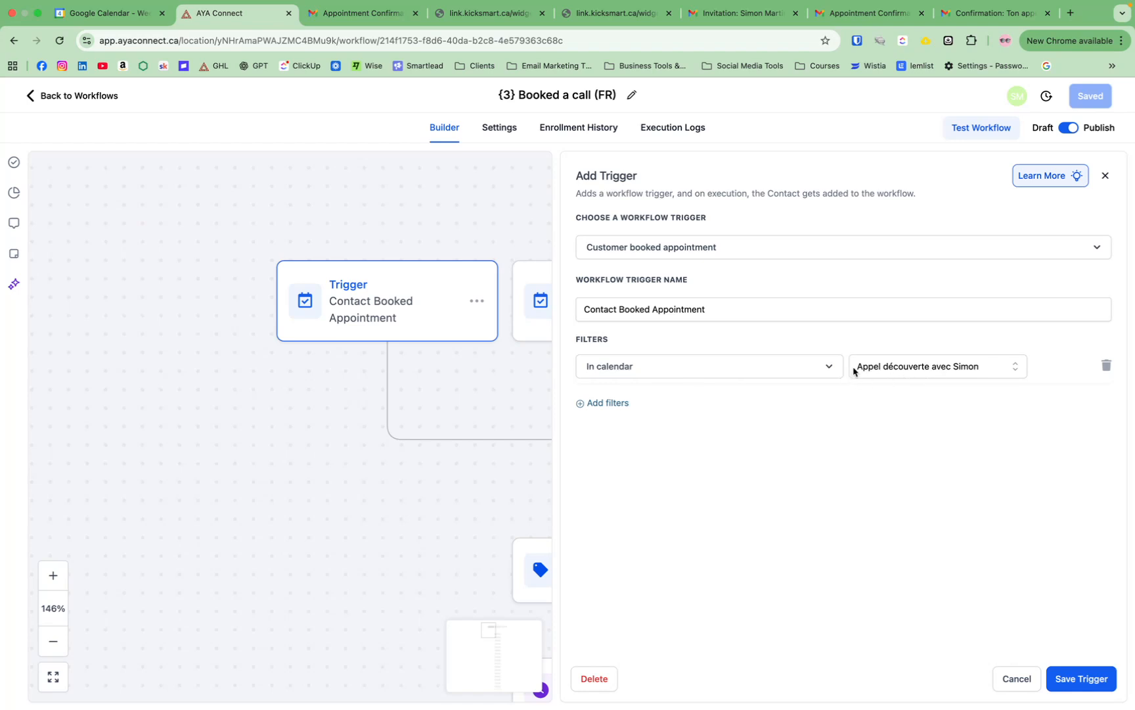
# - Review the calendar choices in the trigger's "In calendar" filter, keep the Appel découverte calendar, and save the trigger
pyautogui.click(939, 368)
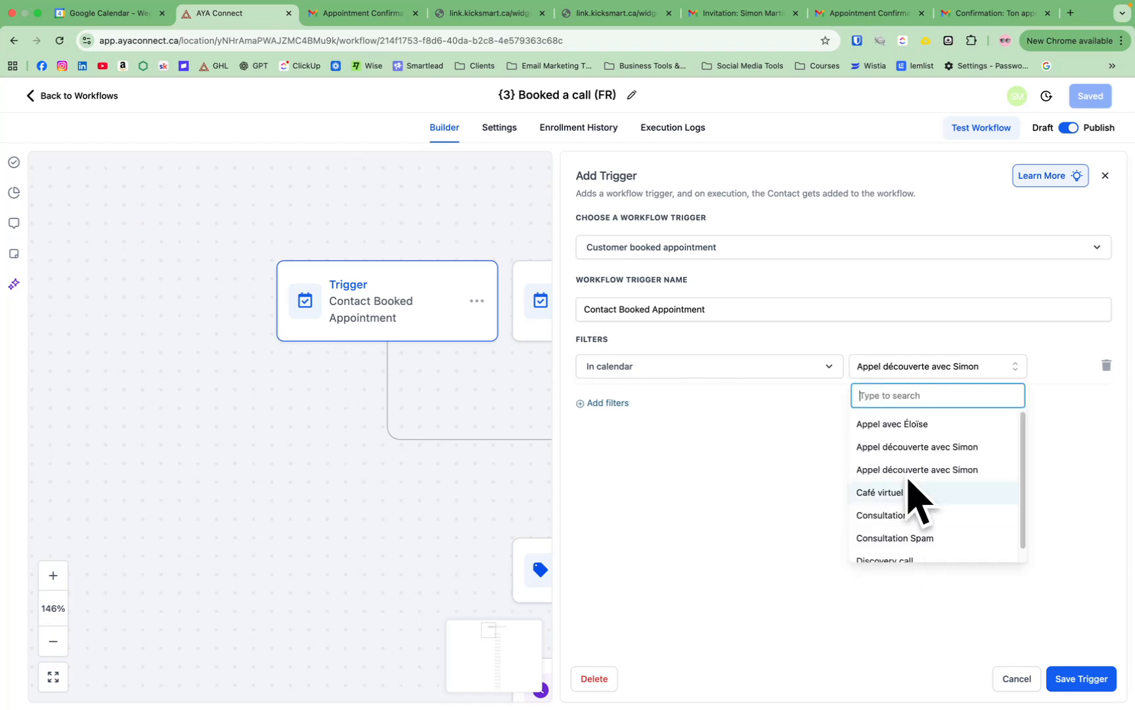
pyautogui.scroll(-1, 935, 522)
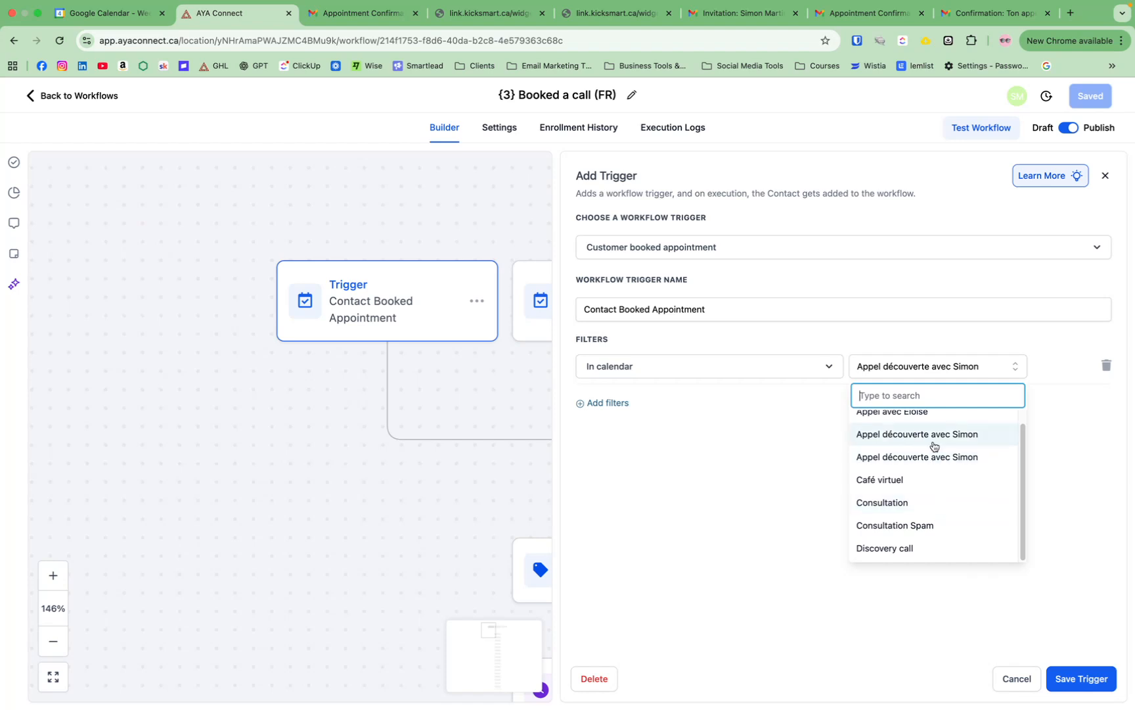
pyautogui.scroll(1, 929, 430)
pyautogui.click(1062, 462)
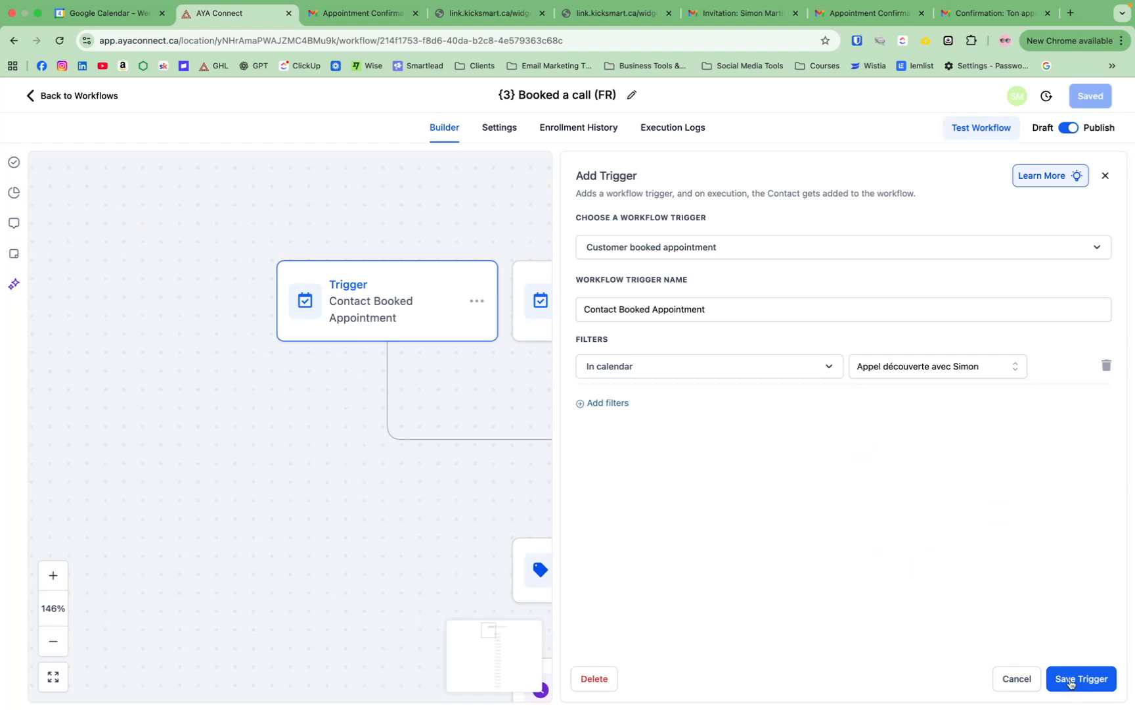
pyautogui.click(1069, 680)
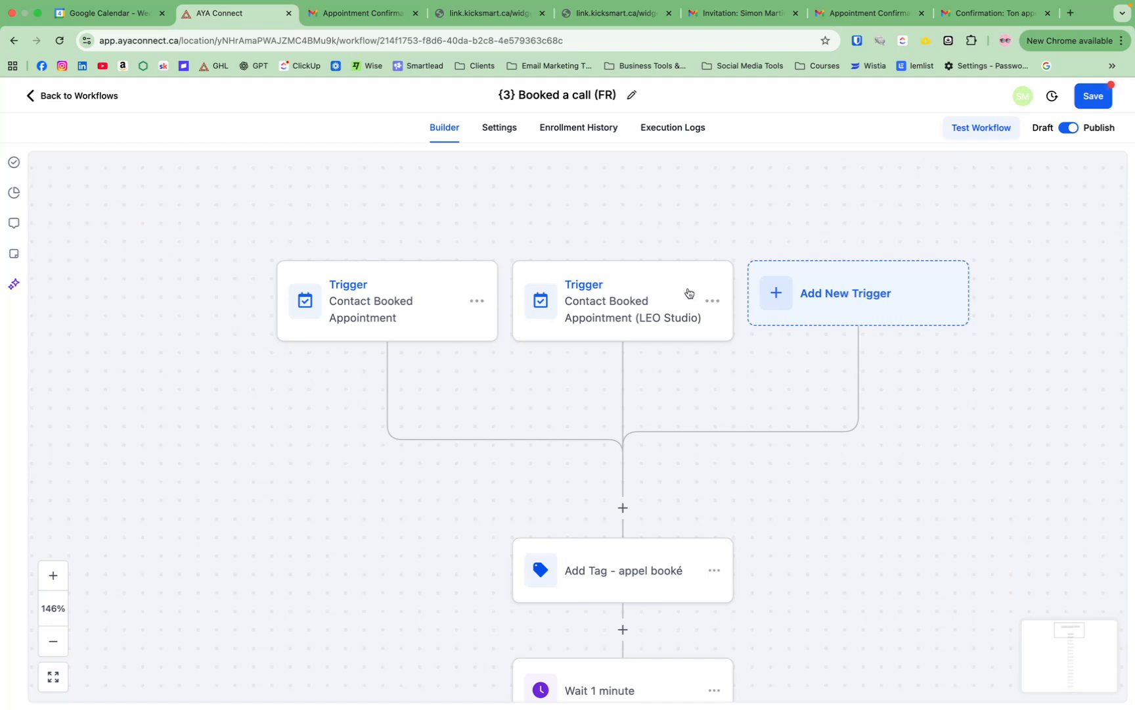
# - Compare the settings of the "Contact Booked Appointment (LEO Studio)" and "Contact Booked Appointment" triggers, and close them
pyautogui.click(636, 306)
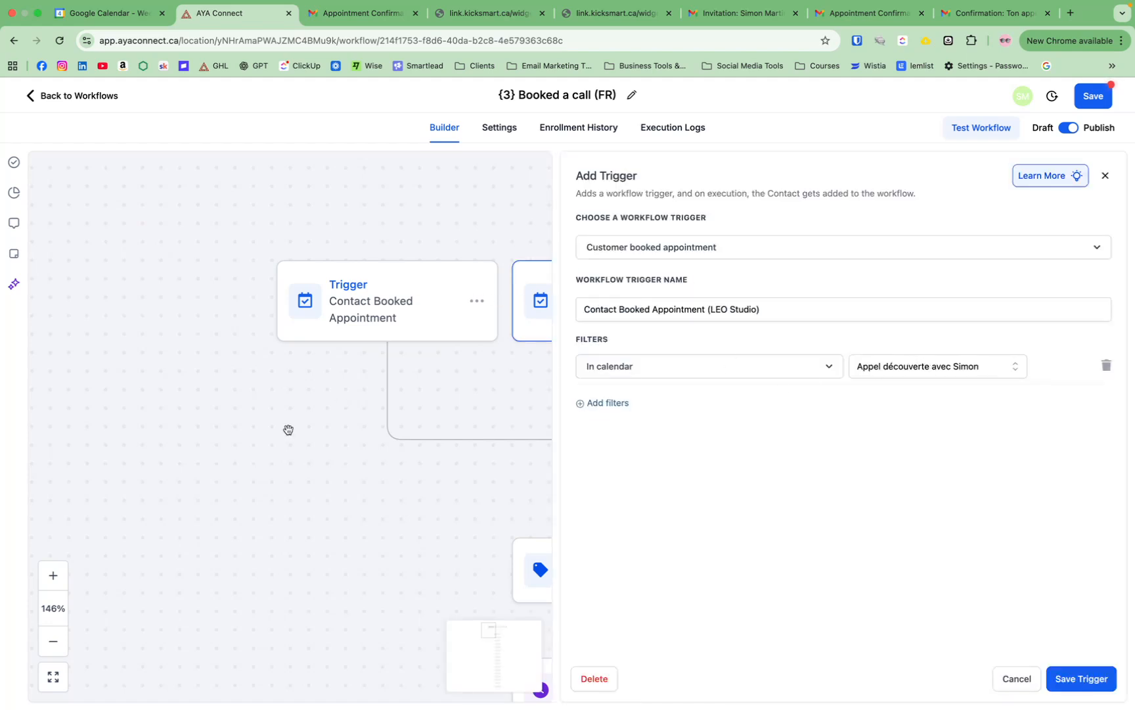
pyautogui.click(1106, 175)
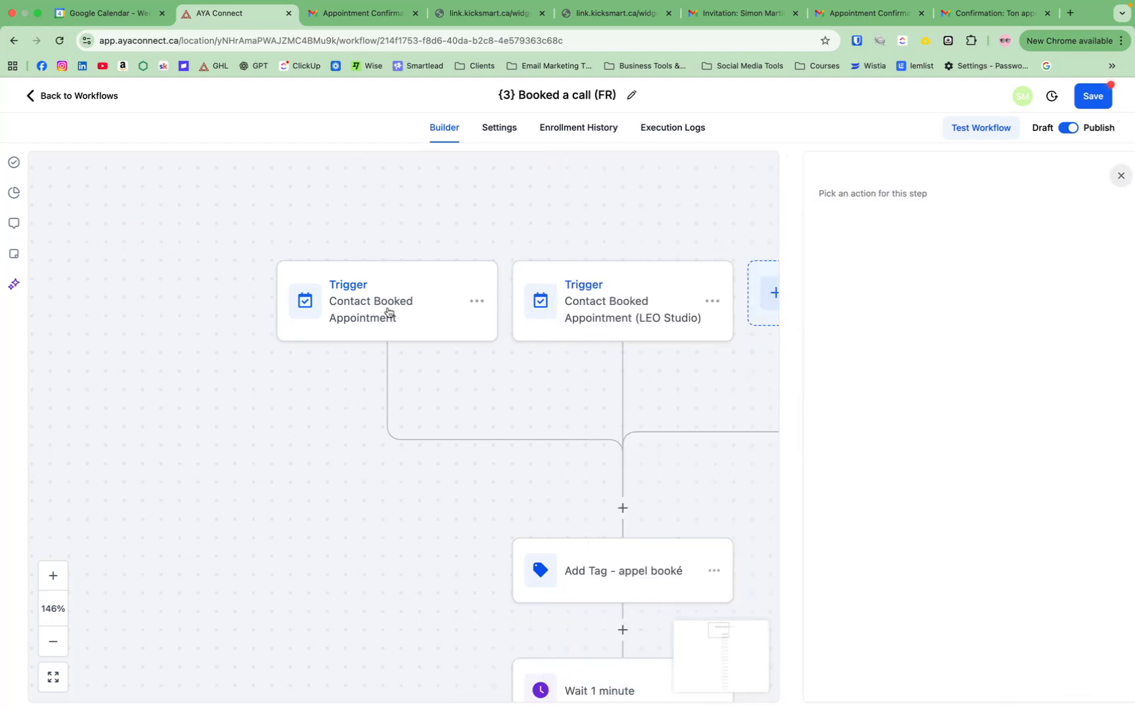
pyautogui.click(413, 311)
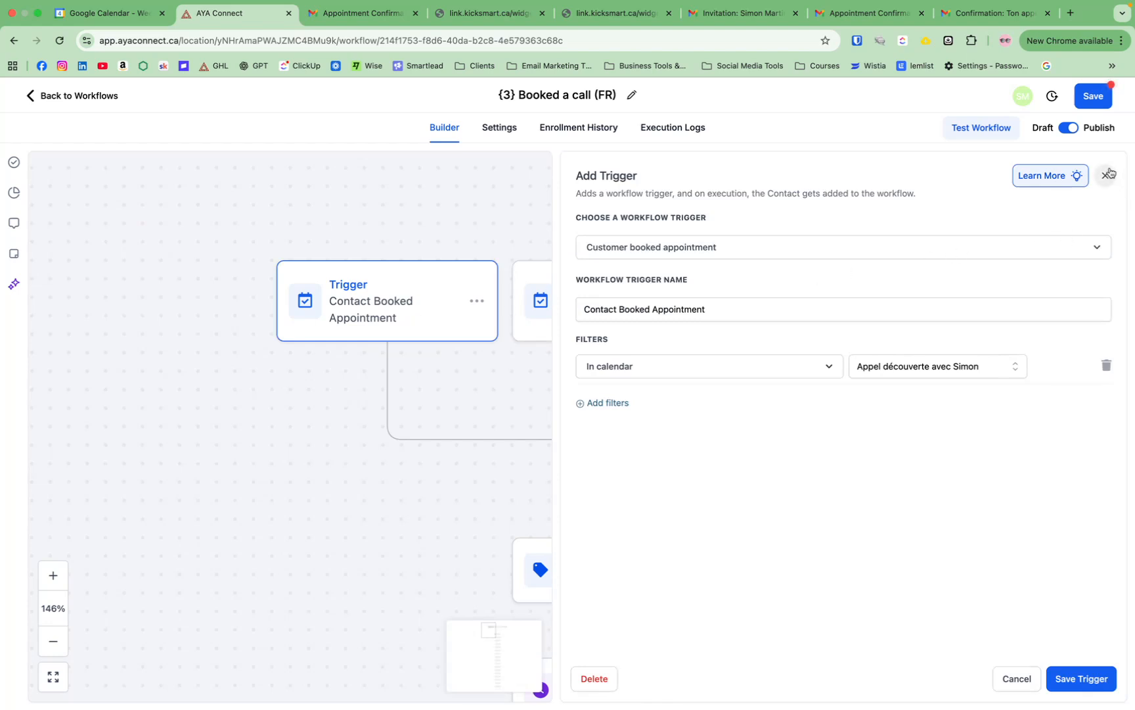
pyautogui.click(1107, 176)
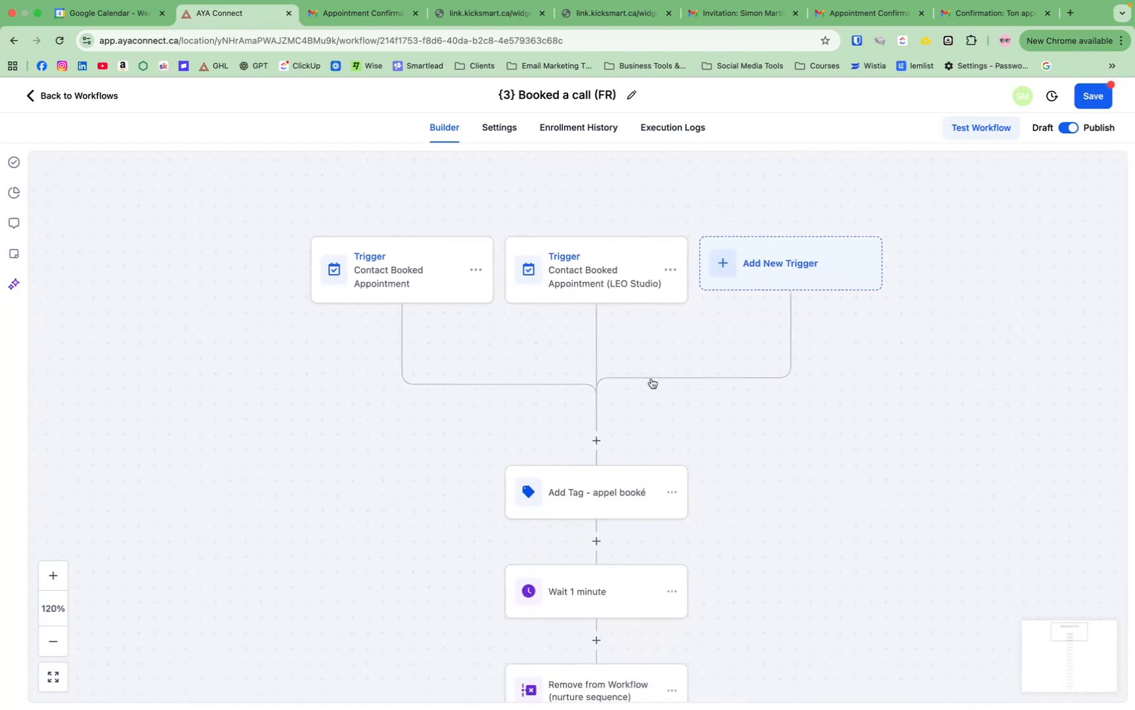
# - Examine the workflow's opening actions, from the "appel booké" tag and the 1-minute wait to the two workflow removals
pyautogui.scroll(-1, 618, 504)
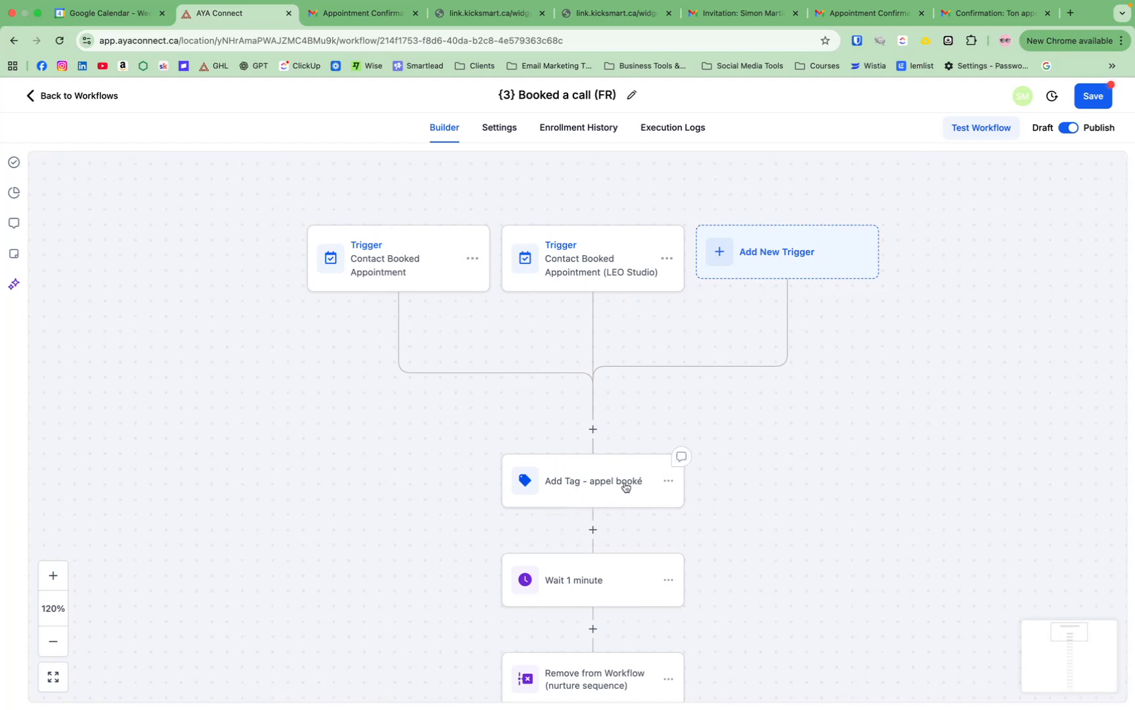
pyautogui.scroll(-1, 625, 487)
pyautogui.scroll(-5, 624, 486)
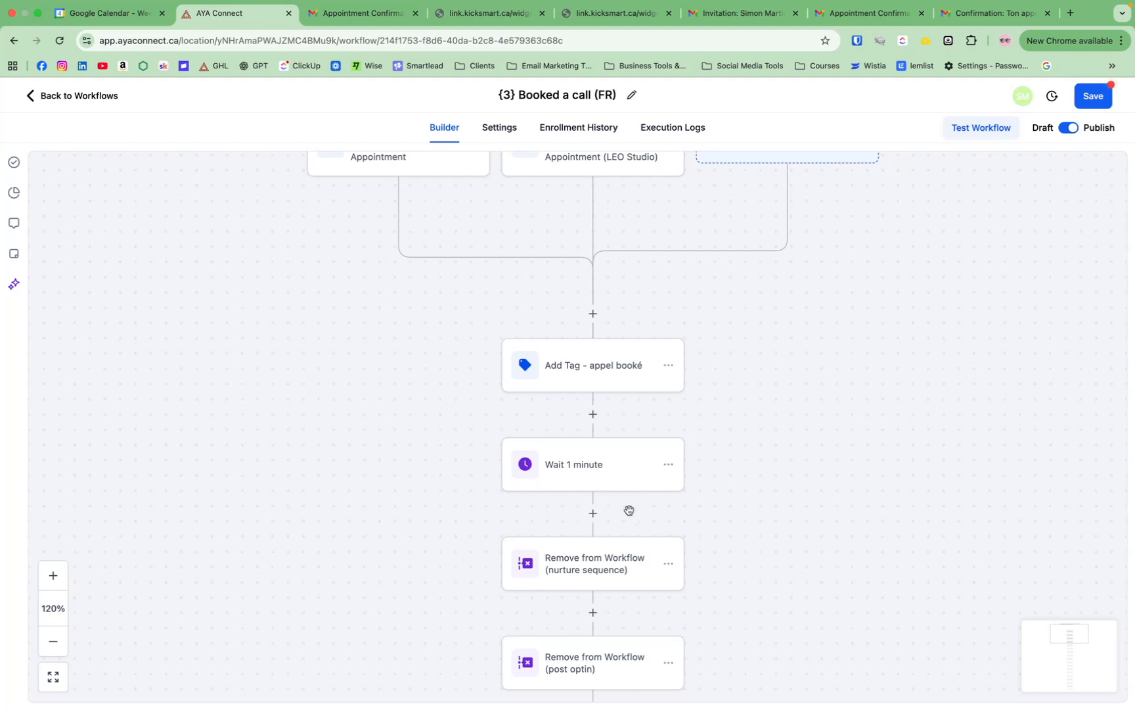
pyautogui.scroll(4, 629, 510)
pyautogui.scroll(-3, 755, 507)
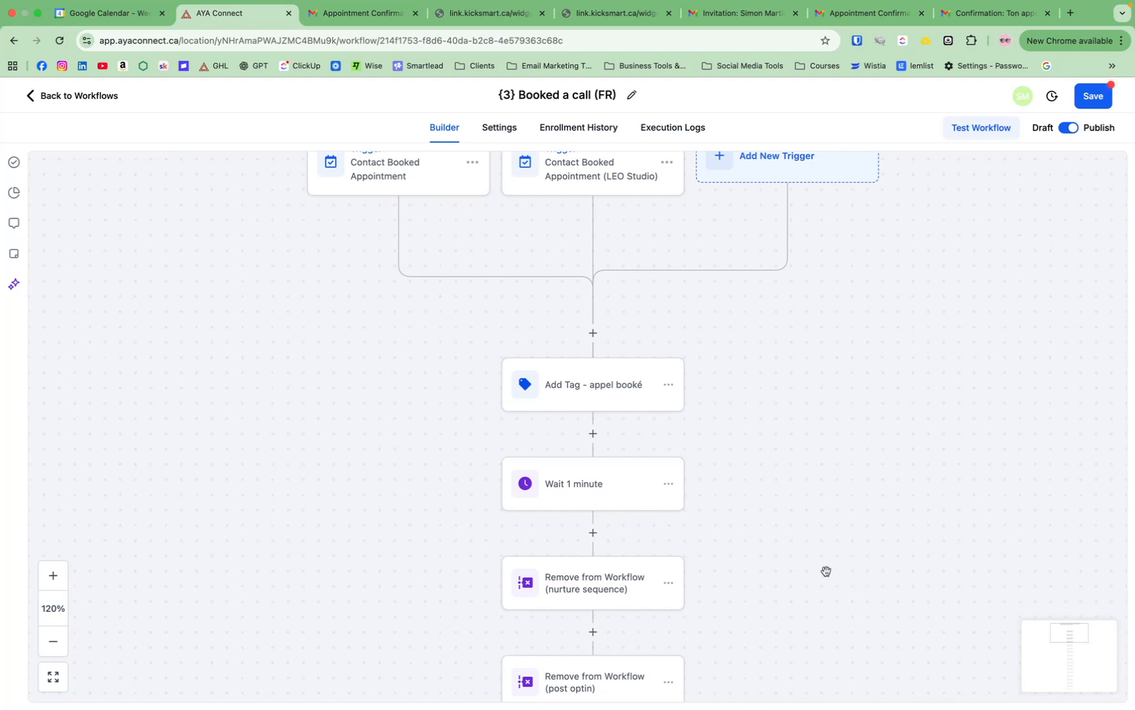
pyautogui.scroll(-1, 723, 460)
pyautogui.scroll(-2, 627, 390)
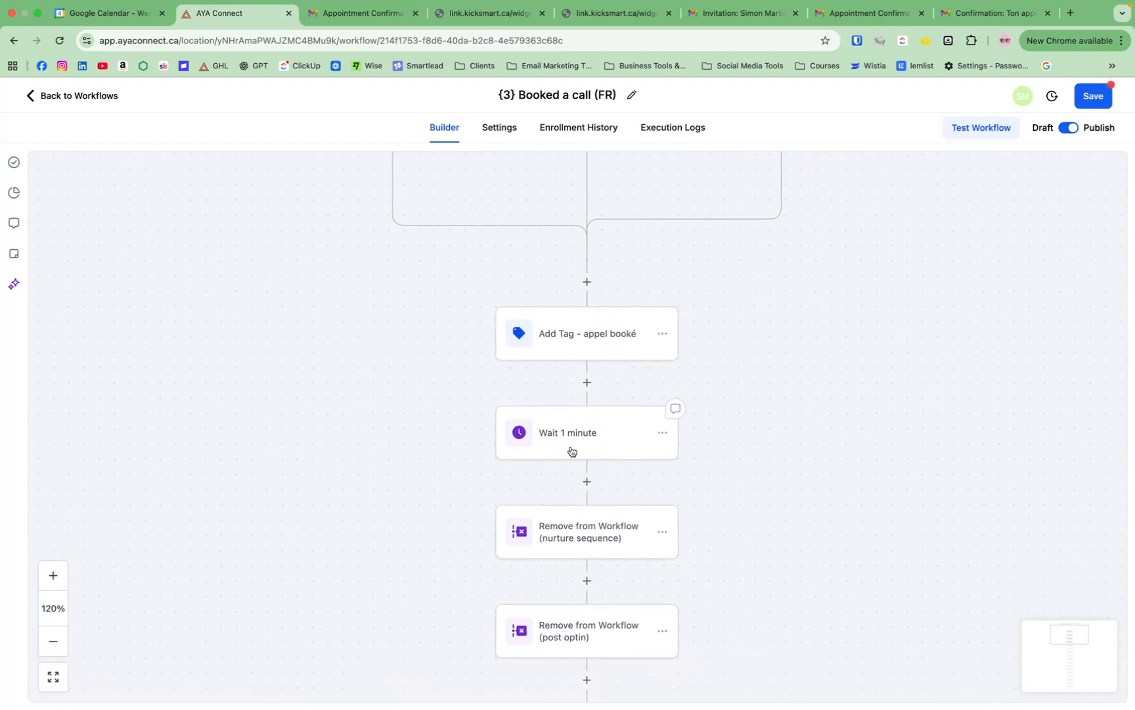
# - Review the delay settings of the wait action following the "appel booké" tag and save the action
pyautogui.click(586, 430)
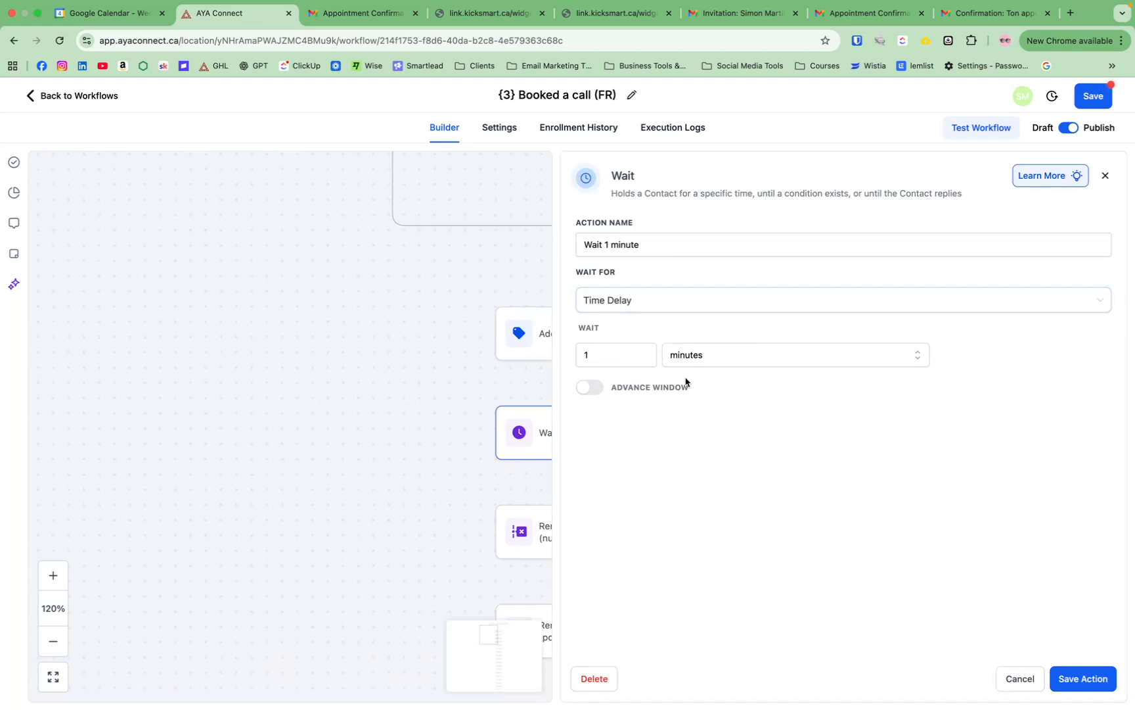
pyautogui.click(1081, 678)
pyautogui.scroll(-3, 731, 463)
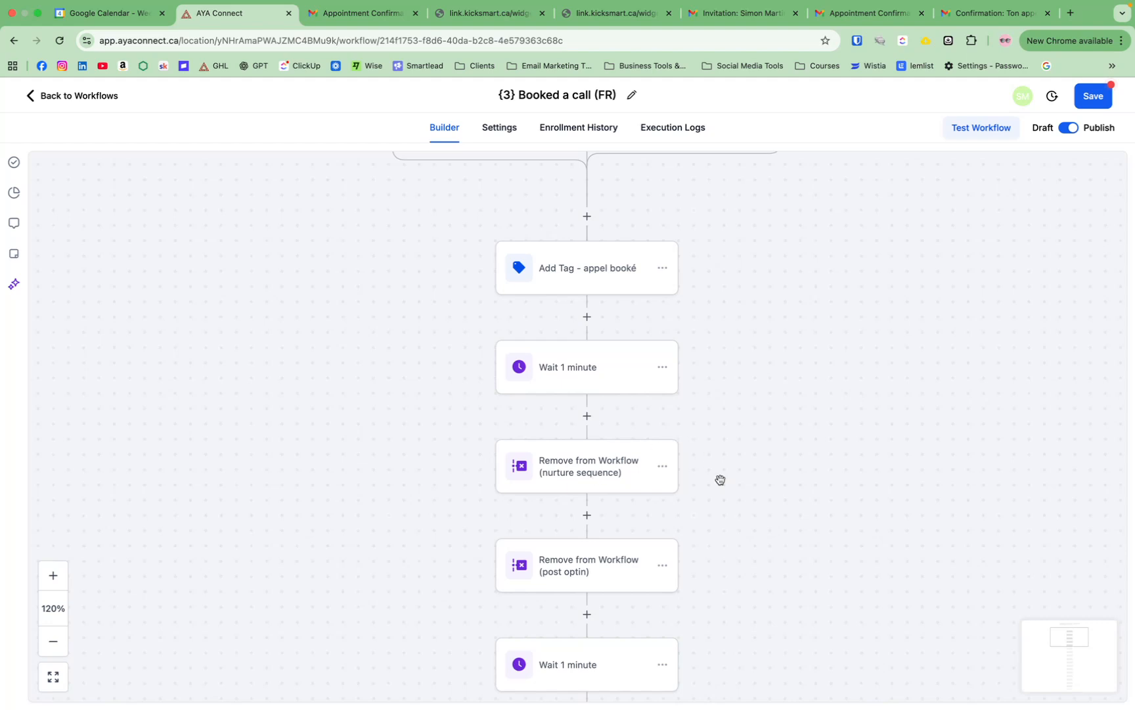
# - Check which workflows the nurture sequence and post optin Remove from Workflow actions target
pyautogui.click(567, 471)
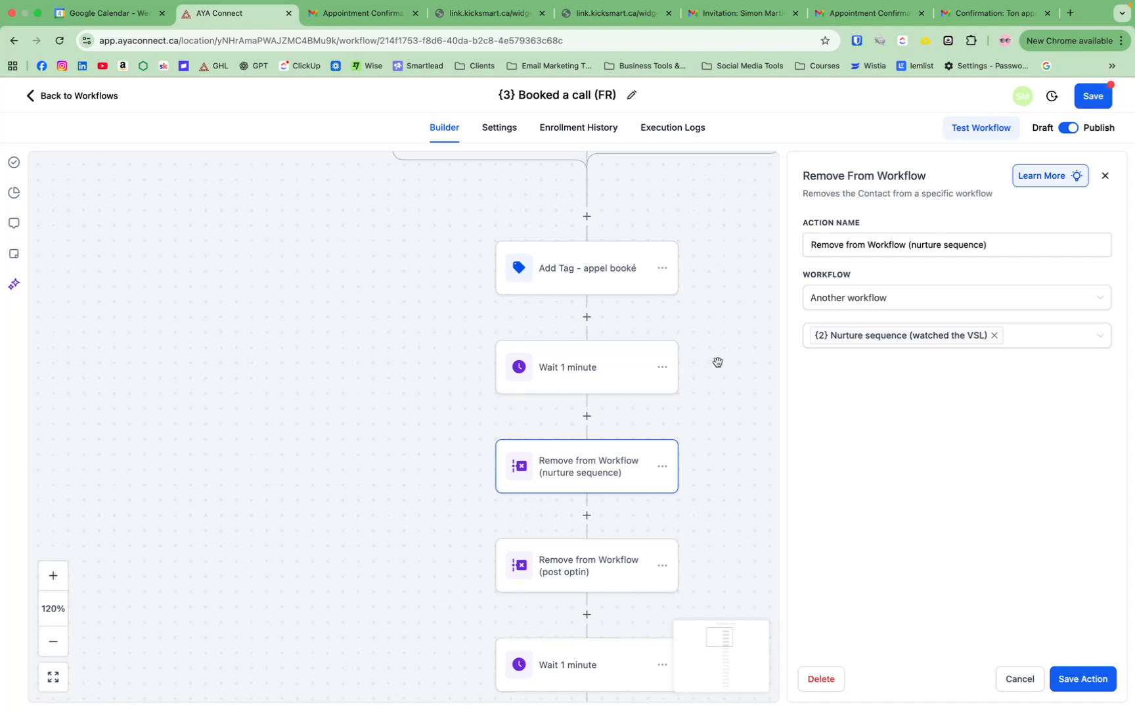
pyautogui.click(1105, 176)
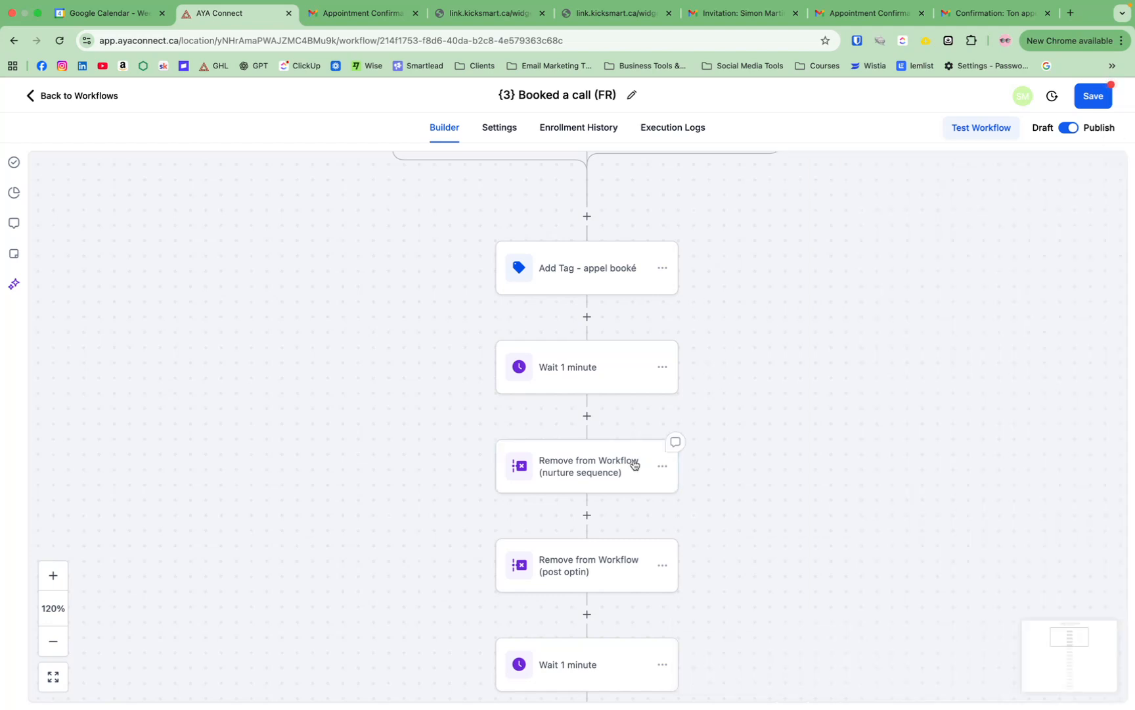
pyautogui.click(629, 569)
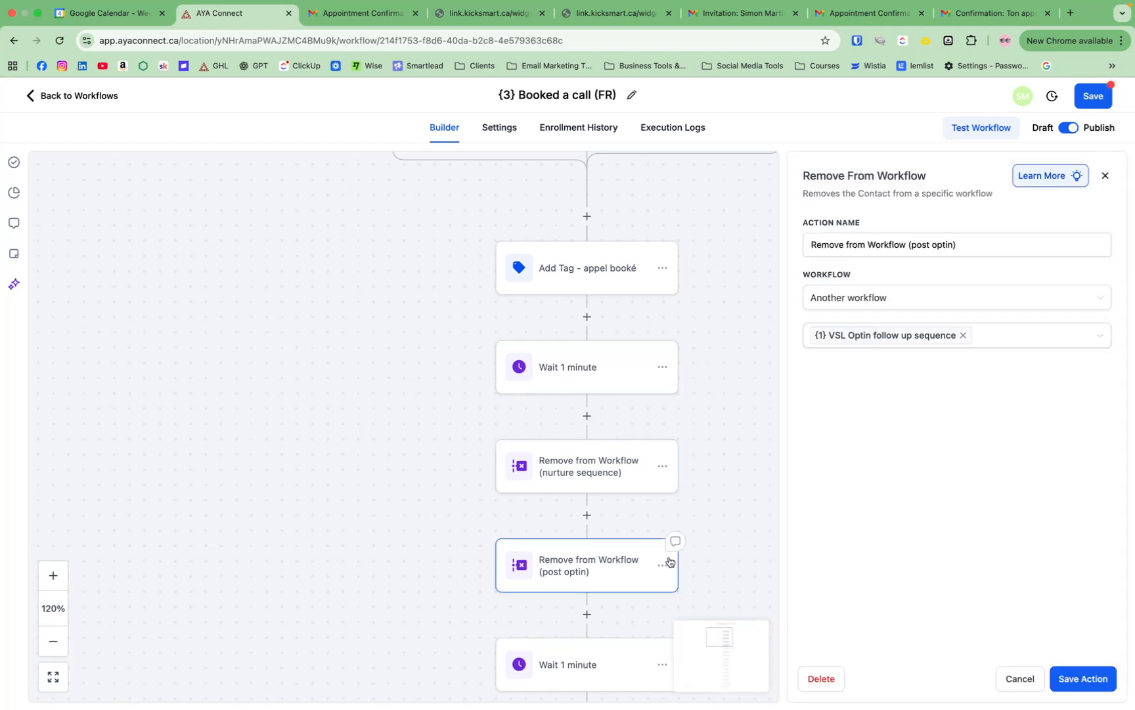
pyautogui.click(1105, 175)
pyautogui.scroll(-3, 820, 578)
pyautogui.scroll(-1, 820, 579)
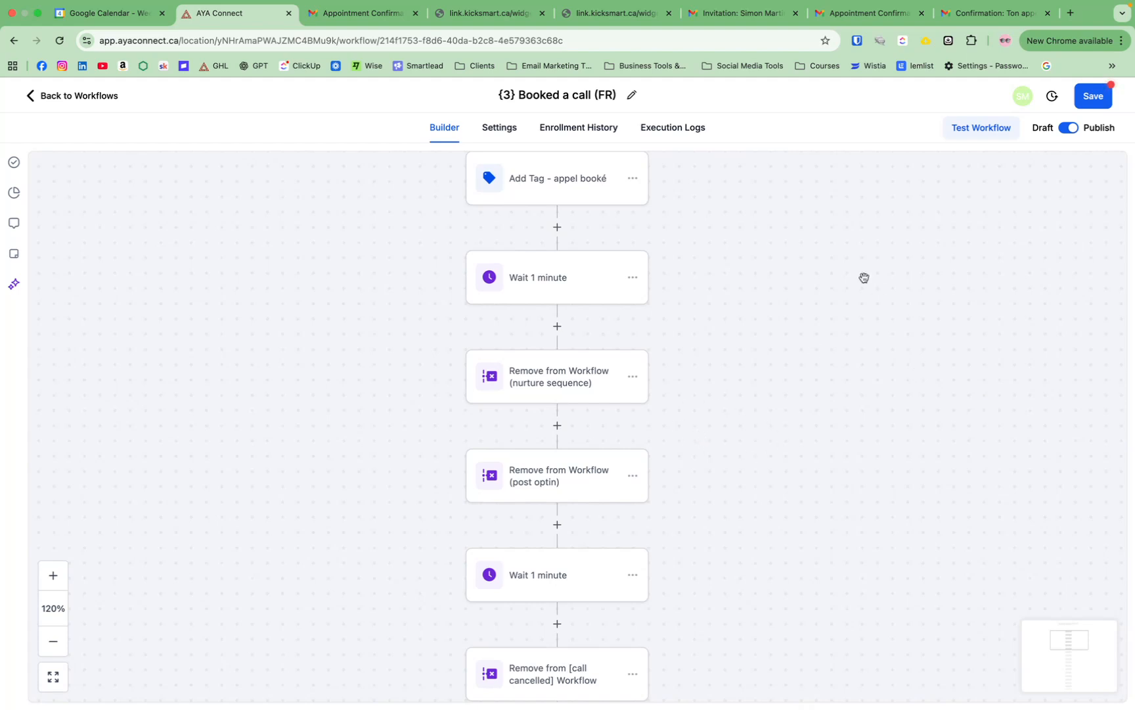
# - Examine the workflow's order from the booked-appointment triggers to the actions that clear cancelled and no-show follow-ups
pyautogui.scroll(5, 615, 512)
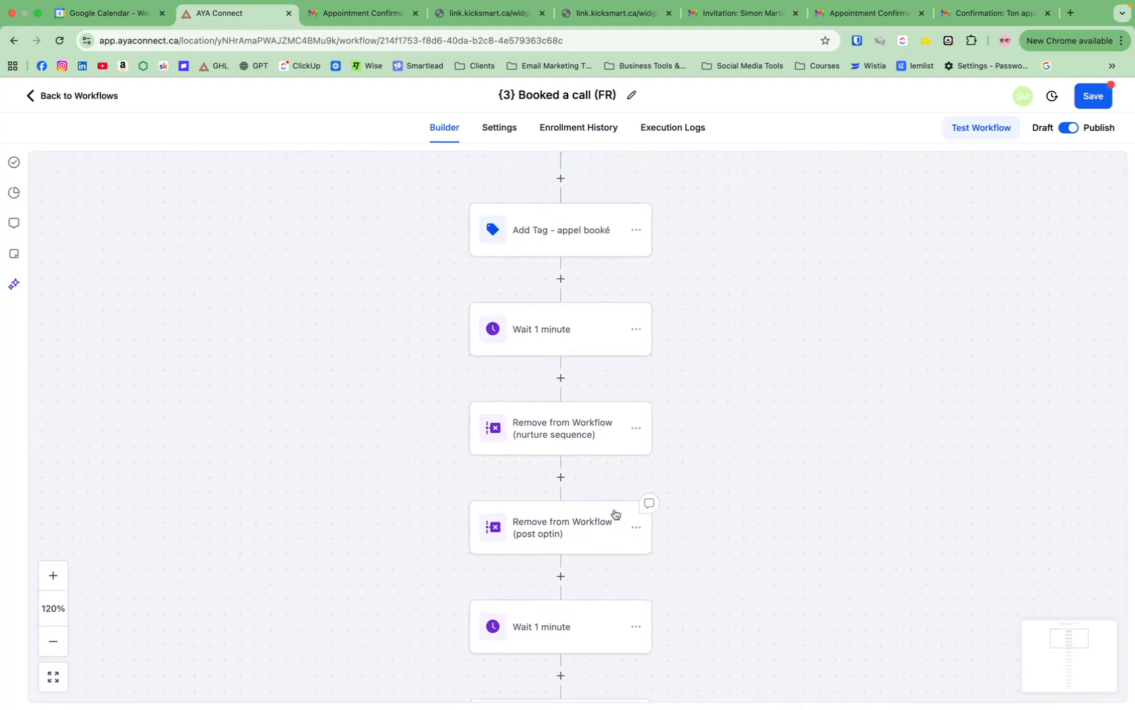
pyautogui.scroll(4, 614, 509)
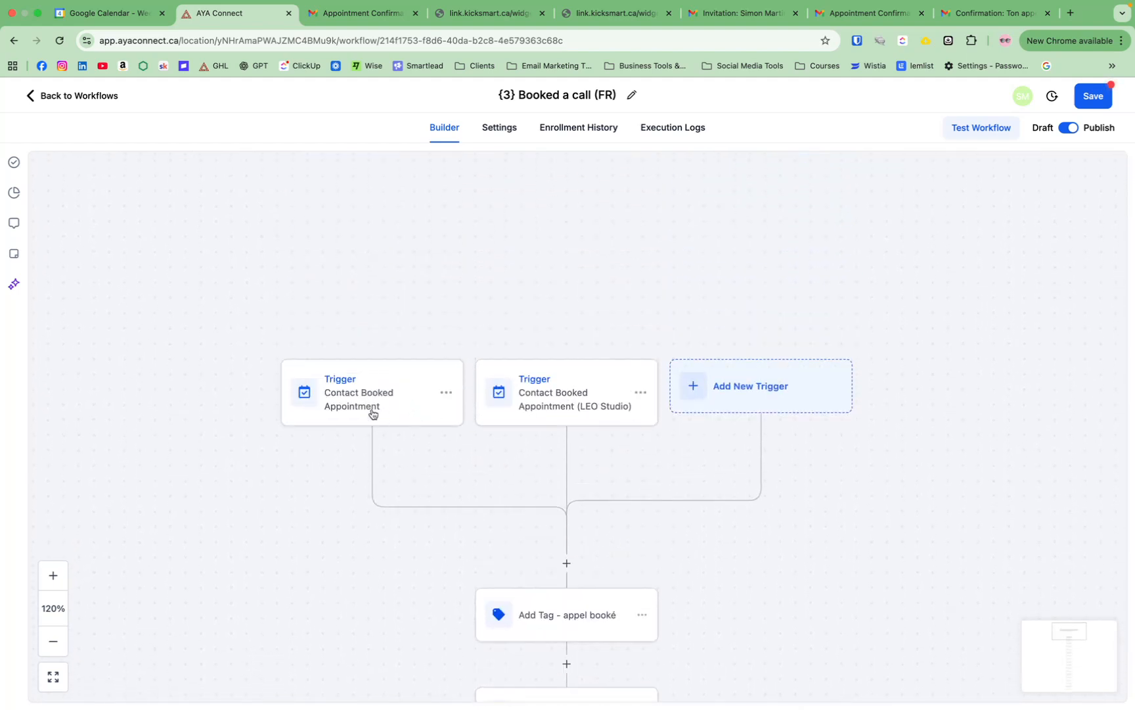
pyautogui.scroll(-10, 360, 401)
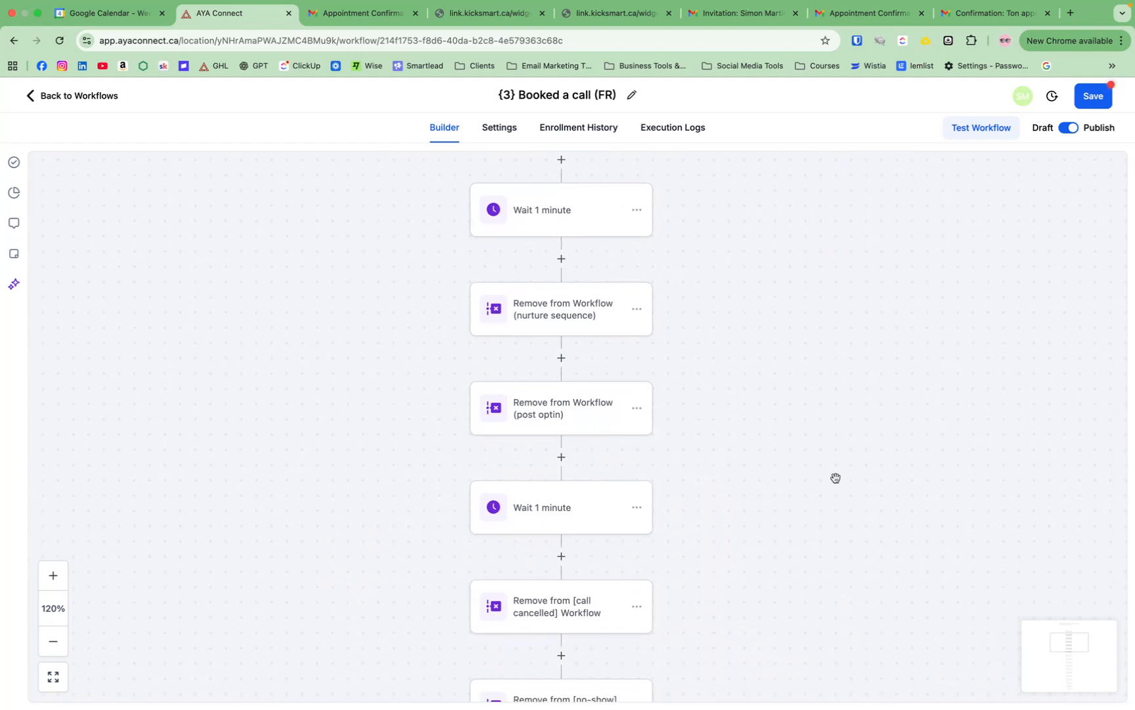
pyautogui.scroll(-2, 662, 256)
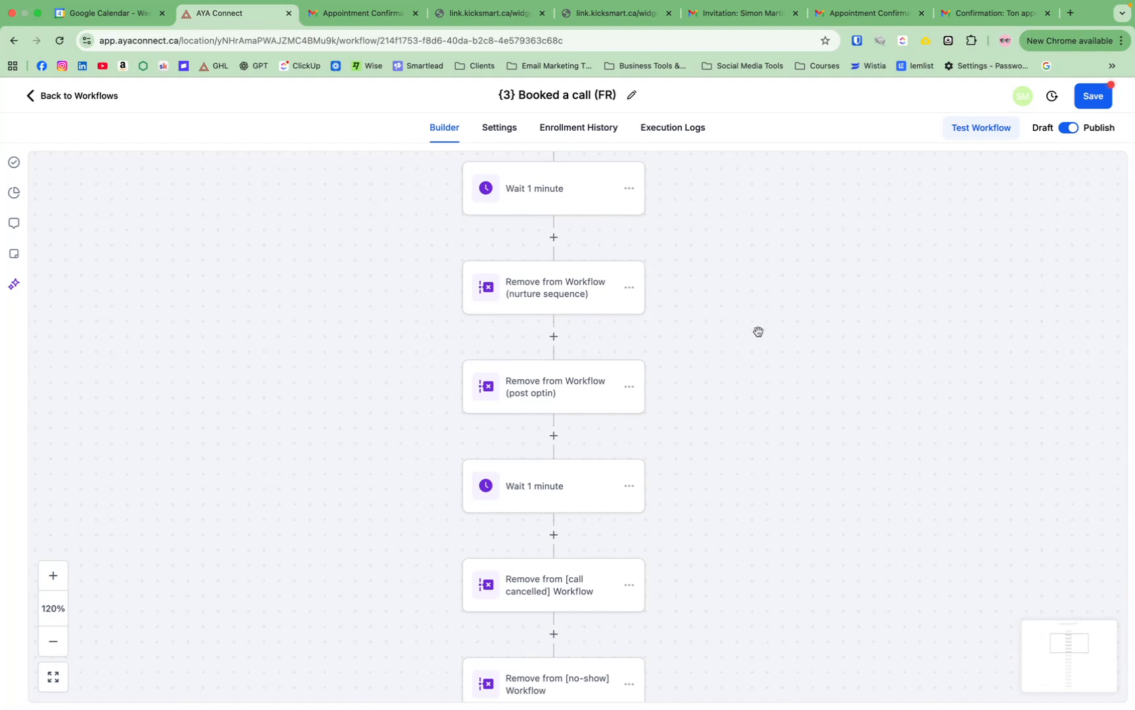
pyautogui.scroll(-5, 595, 494)
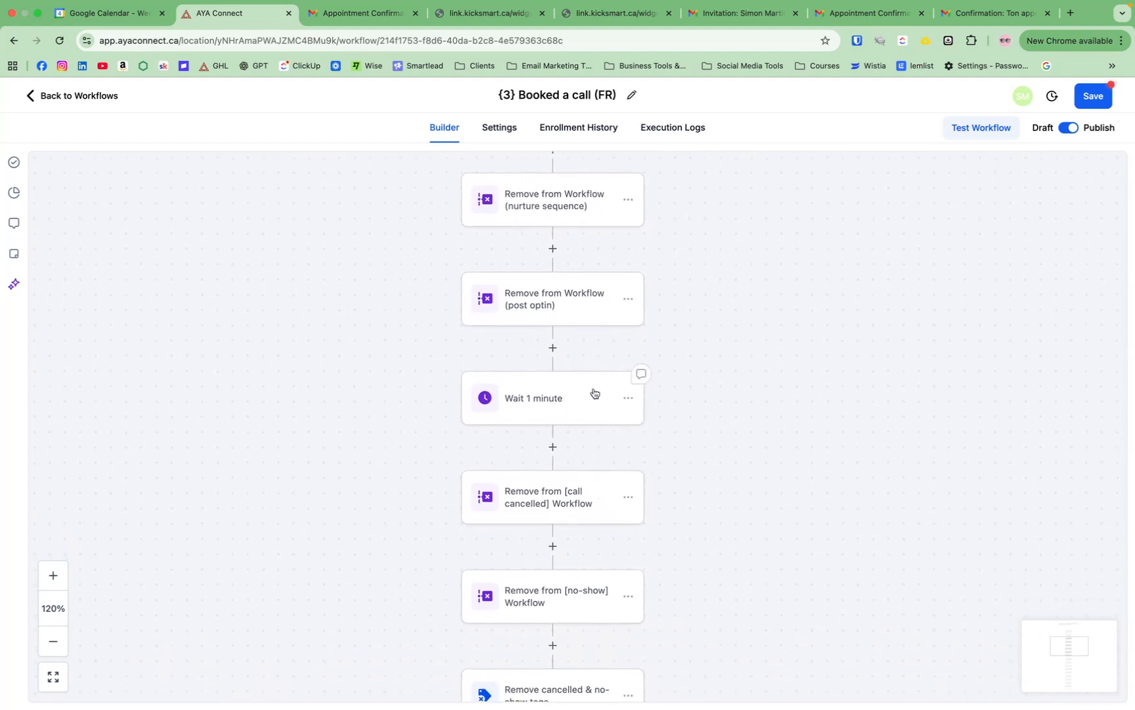
pyautogui.scroll(-3, 584, 391)
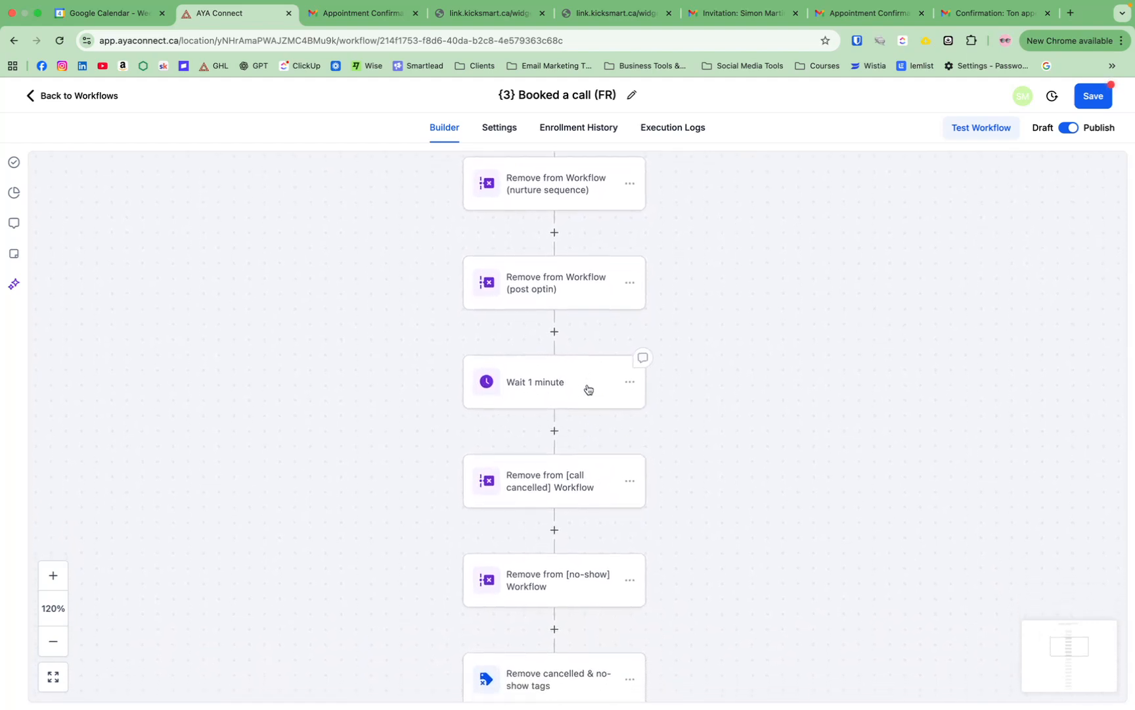
pyautogui.scroll(-5, 875, 347)
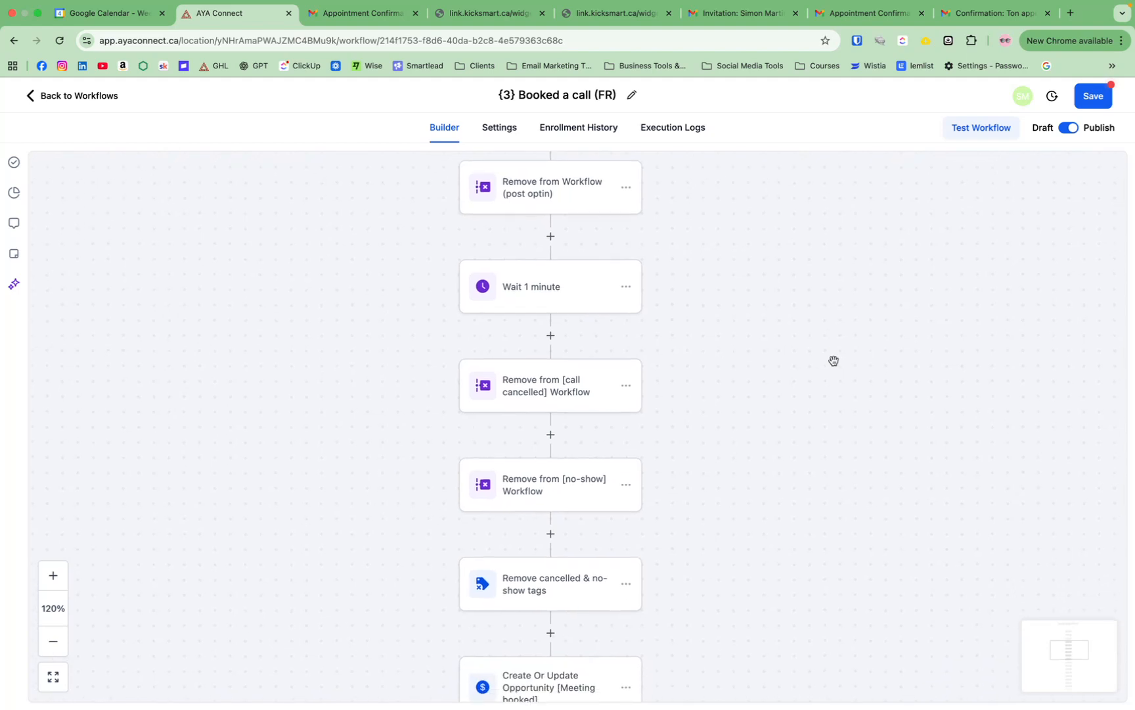
pyautogui.scroll(-2, 832, 360)
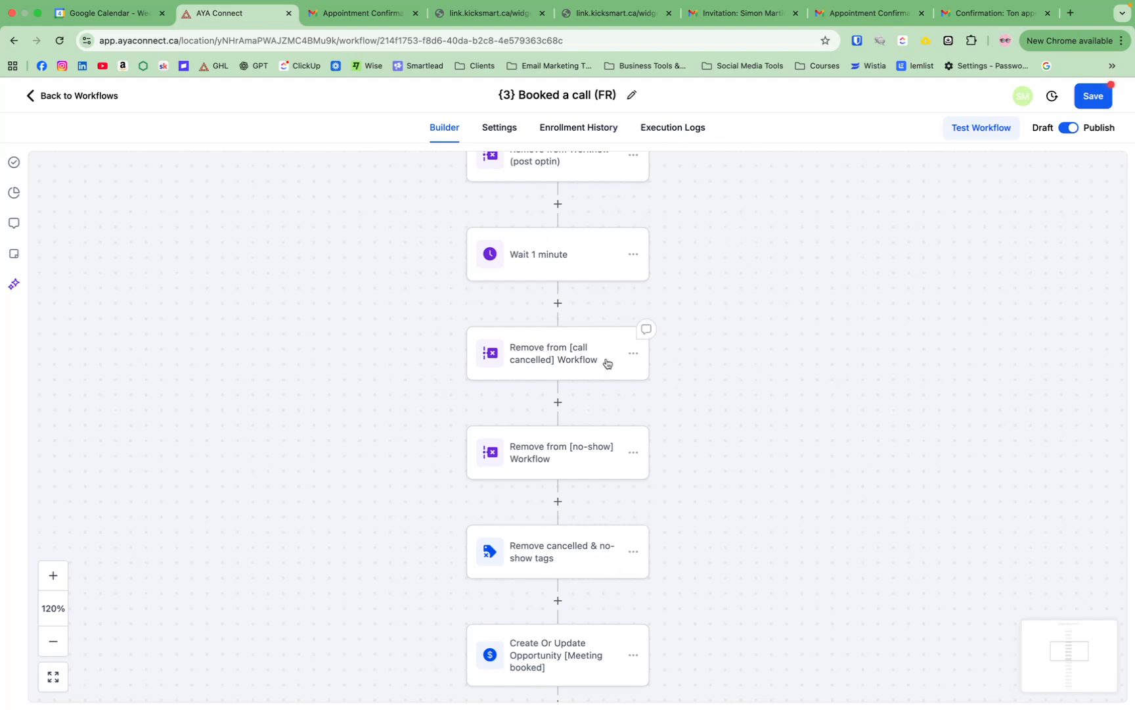
pyautogui.scroll(-3, 782, 419)
pyautogui.scroll(-1, 564, 419)
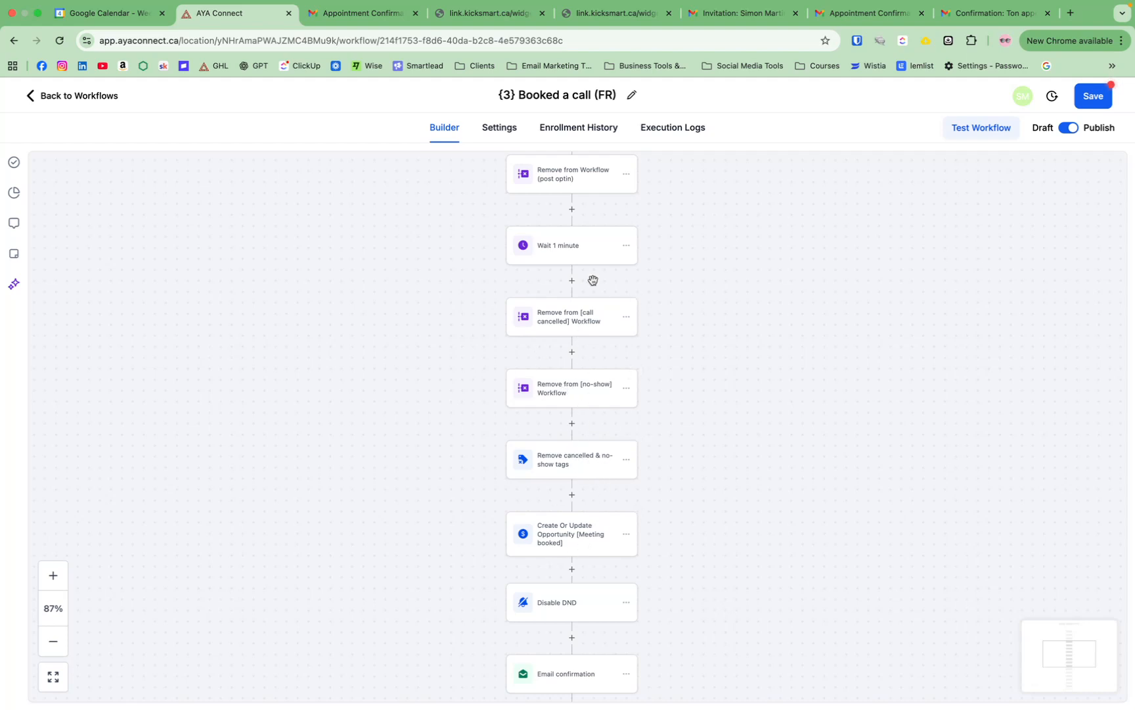
# - Review the pipeline stage choices in the Create Or Update Opportunity [Meeting booked] action and save it
pyautogui.scroll(-2, 600, 420)
pyautogui.scroll(3, 590, 442)
pyautogui.scroll(5, 590, 442)
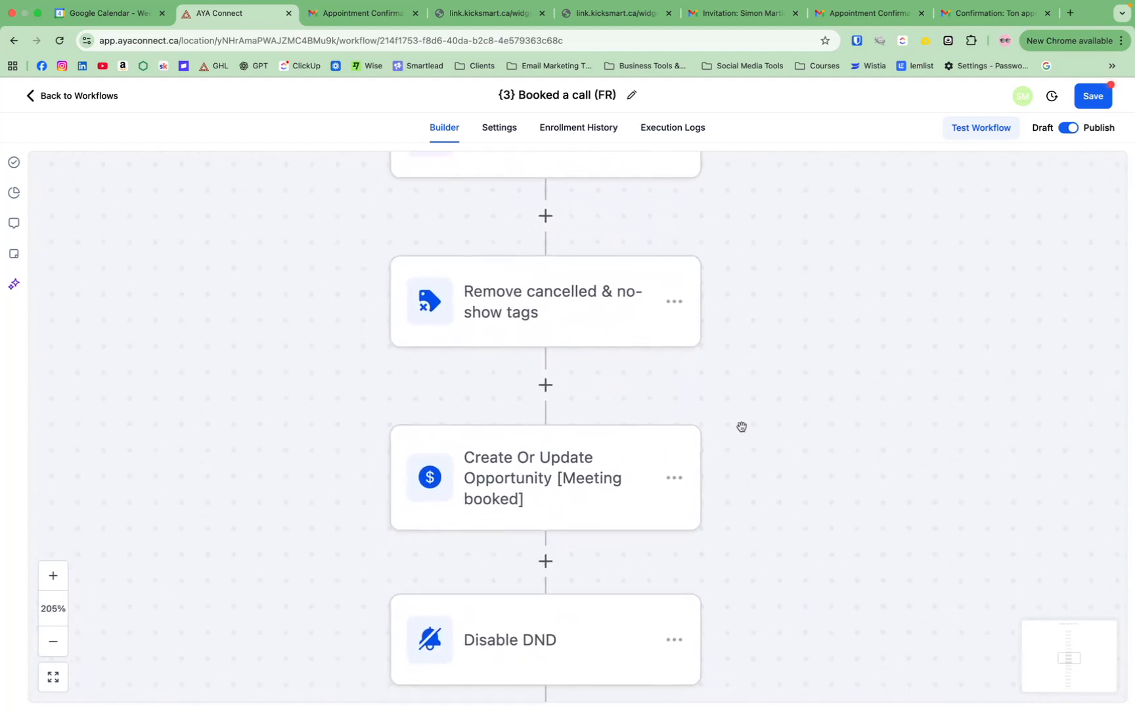
pyautogui.click(570, 471)
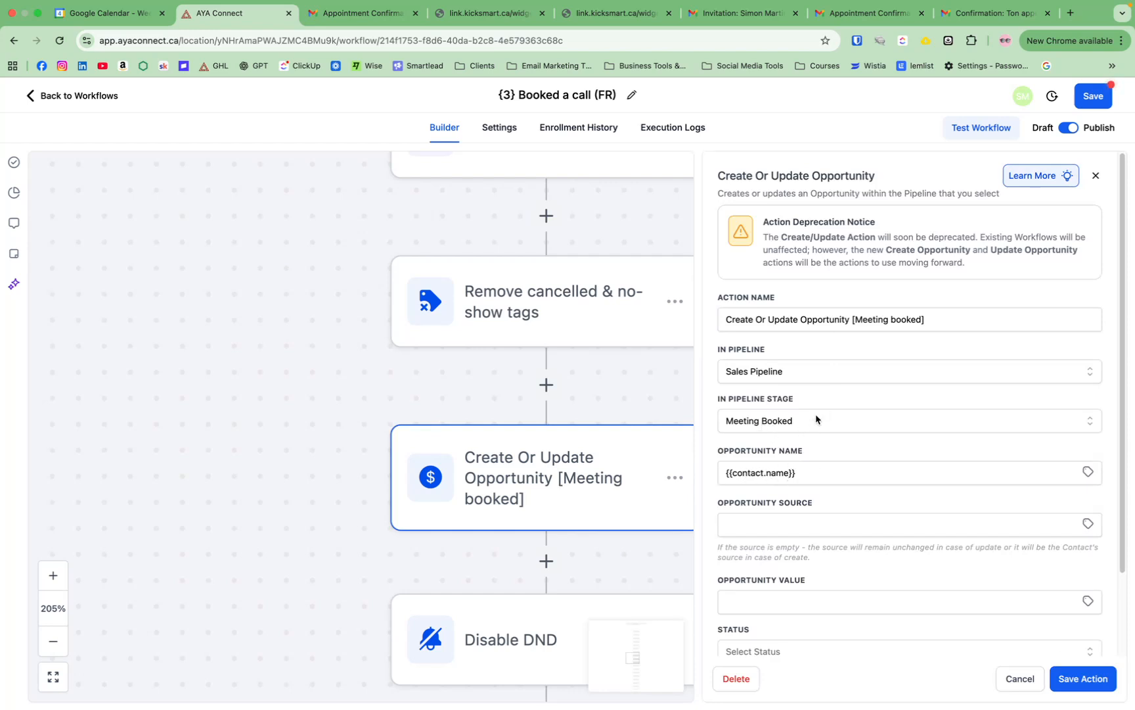
pyautogui.click(749, 426)
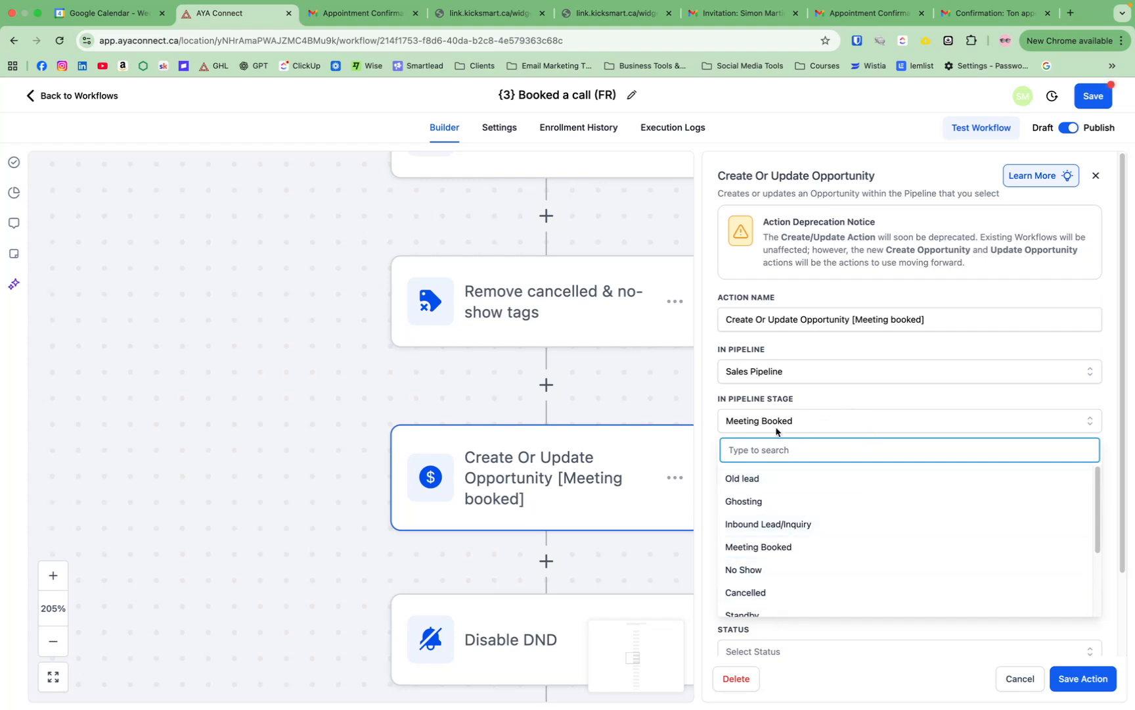
pyautogui.click(817, 401)
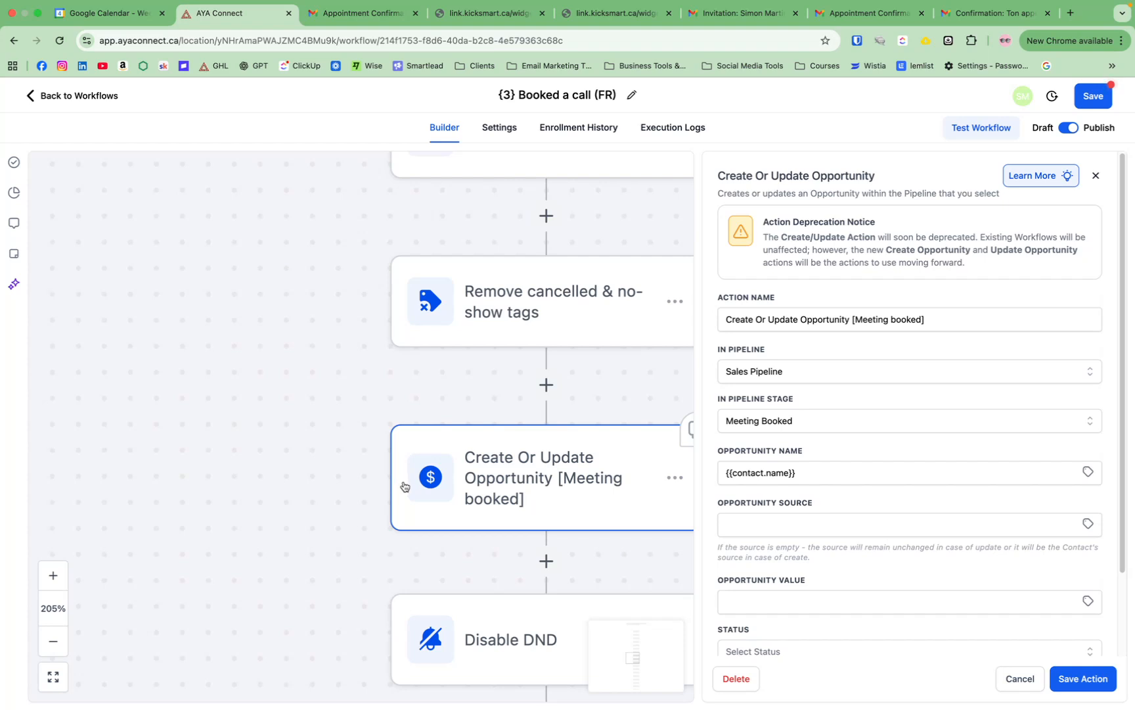
pyautogui.scroll(-5, 342, 427)
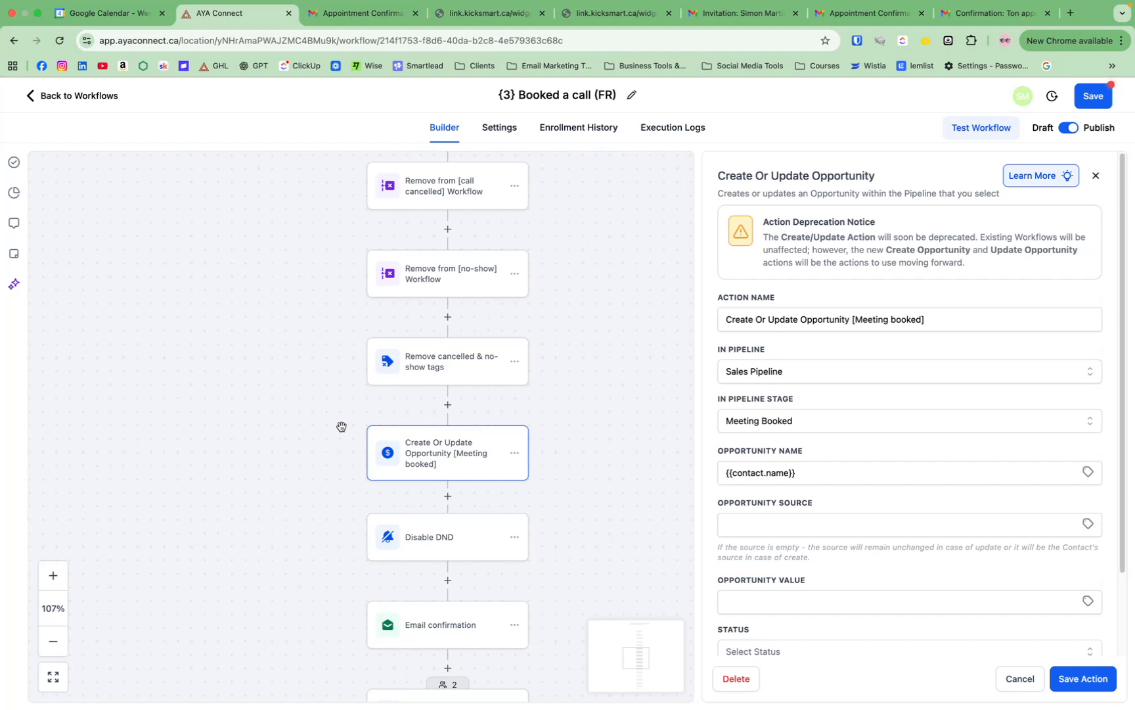
pyautogui.click(1103, 678)
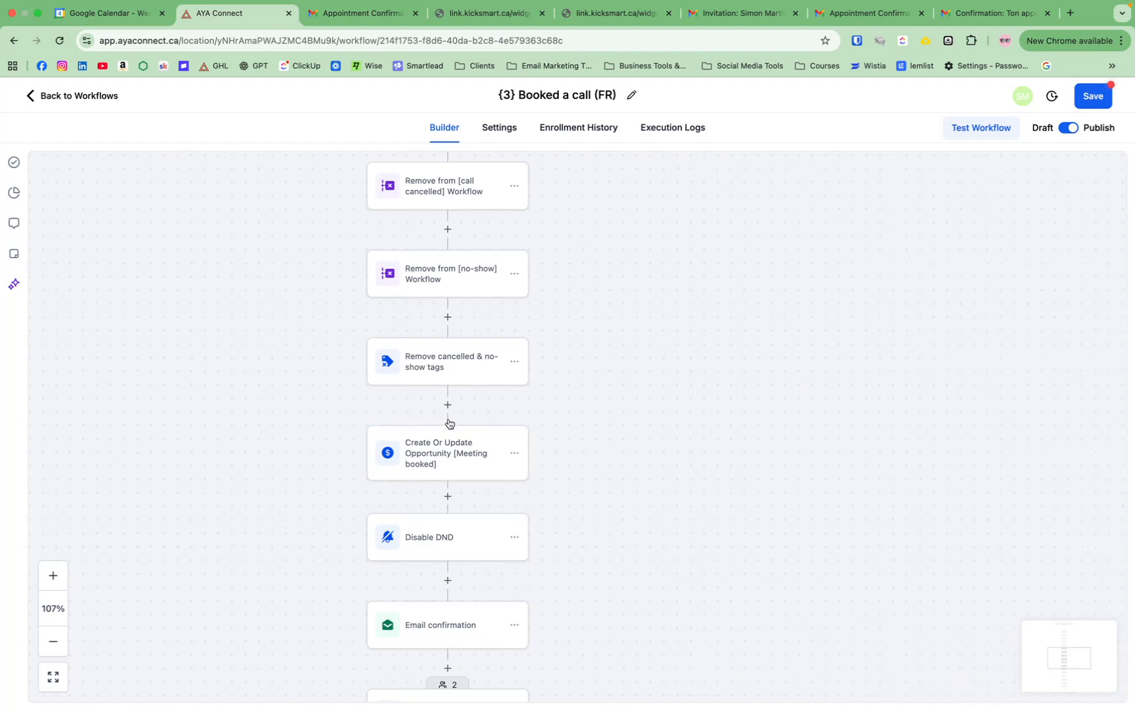
# - Inspect the Disable DND action's settings and trace the surrounding sequence from the booking tag to the call reminders
pyautogui.click(446, 554)
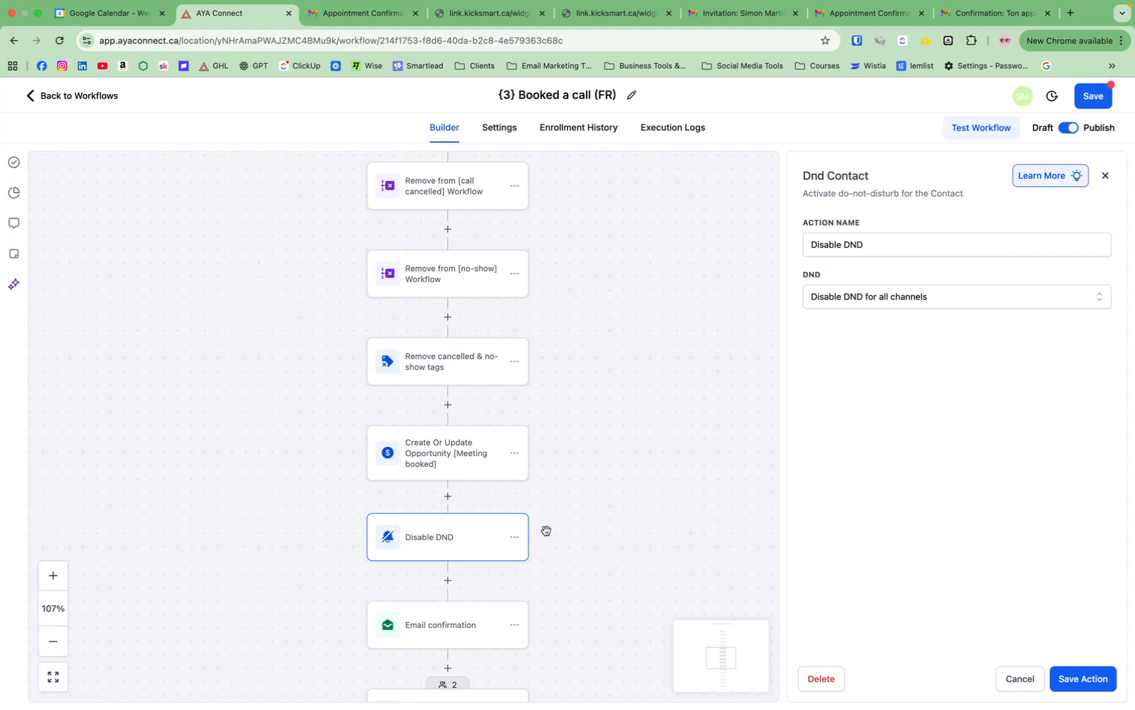
pyautogui.scroll(-2, 601, 537)
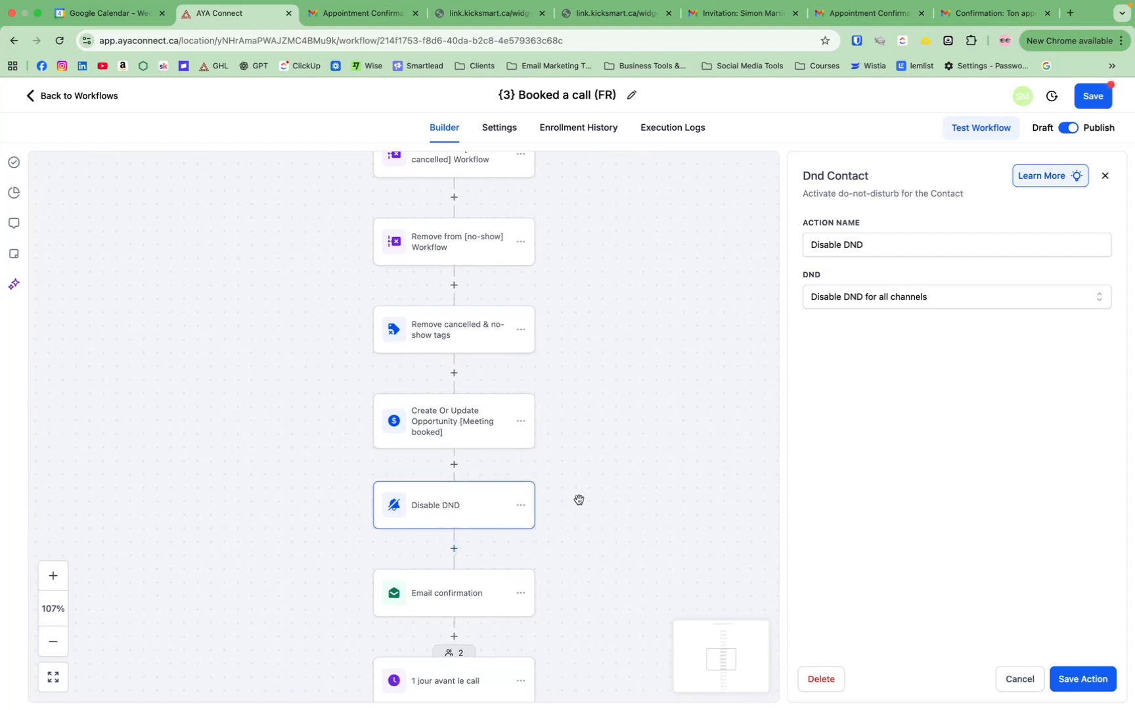
pyautogui.scroll(-3, 582, 486)
pyautogui.scroll(-5, 585, 476)
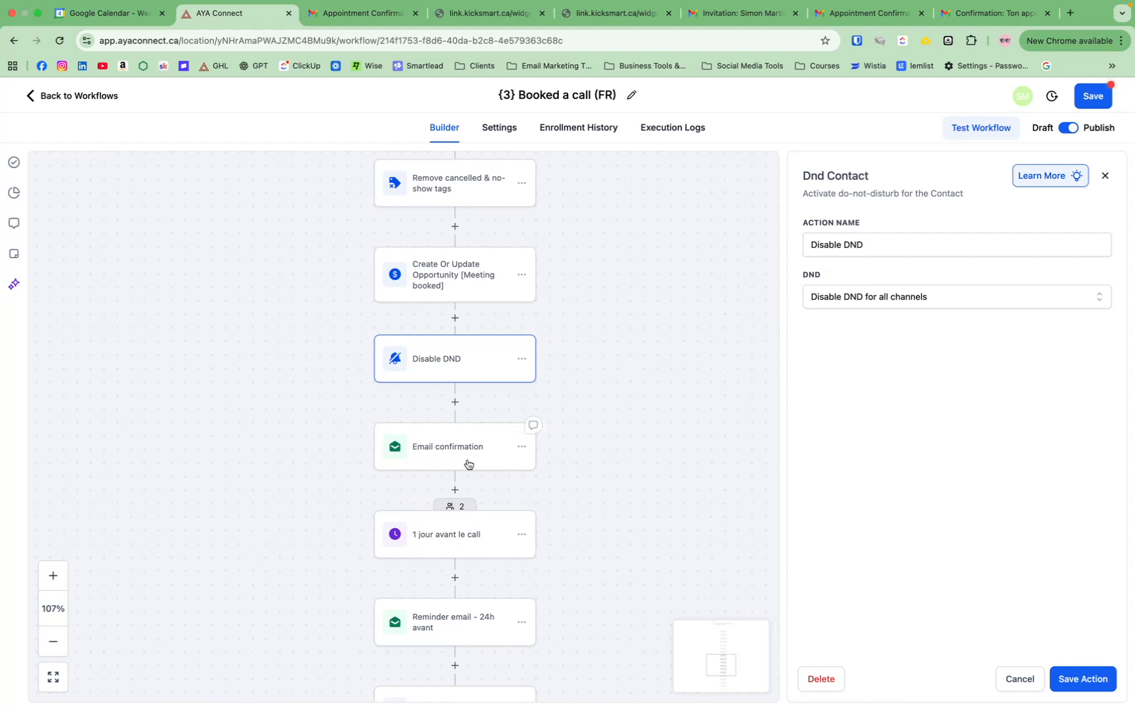
pyautogui.scroll(-3, 467, 464)
pyautogui.scroll(10, 482, 337)
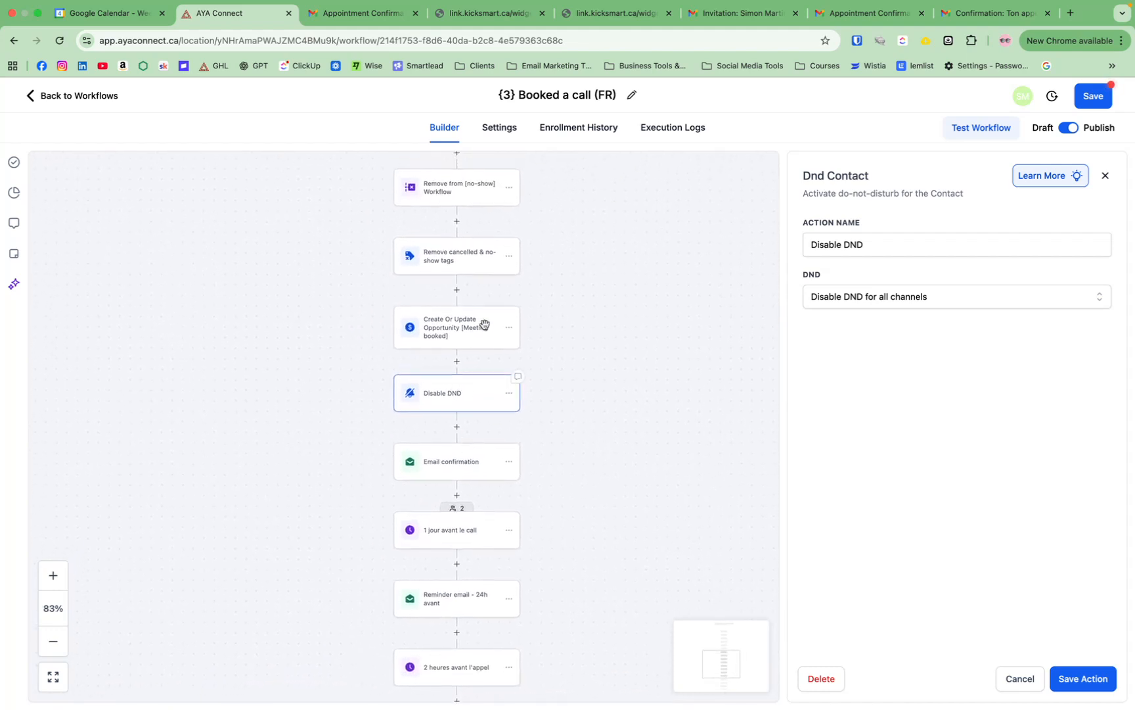
pyautogui.scroll(8, 473, 250)
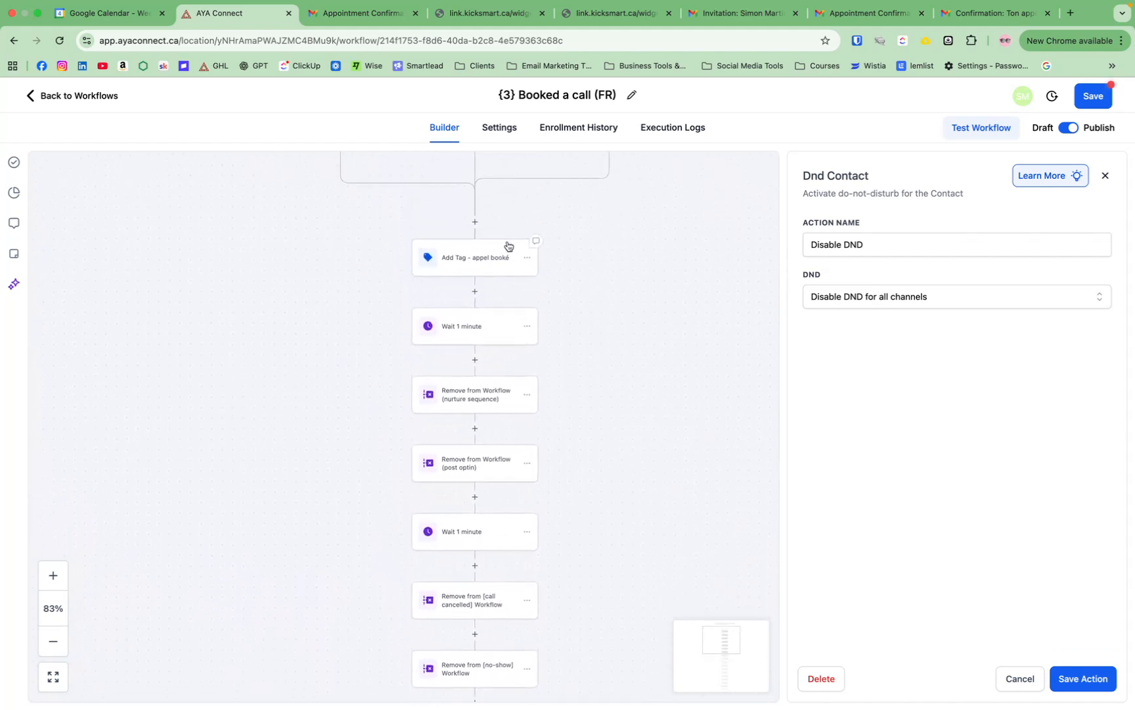
pyautogui.scroll(-3, 468, 545)
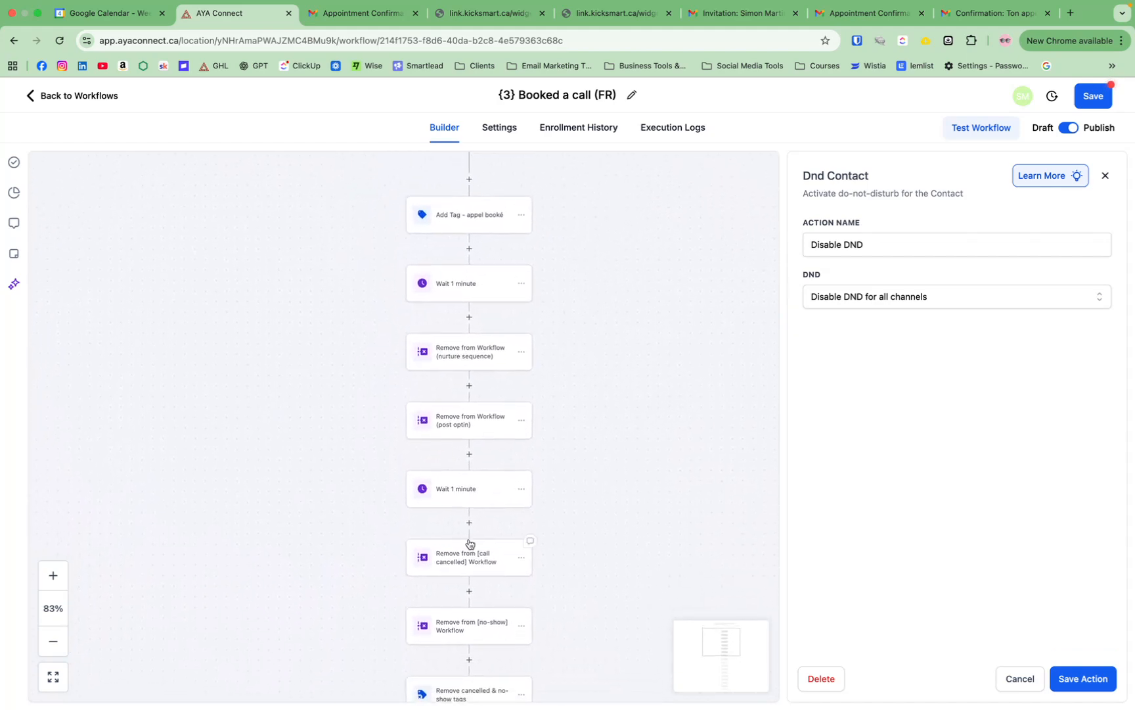
pyautogui.scroll(-8, 475, 485)
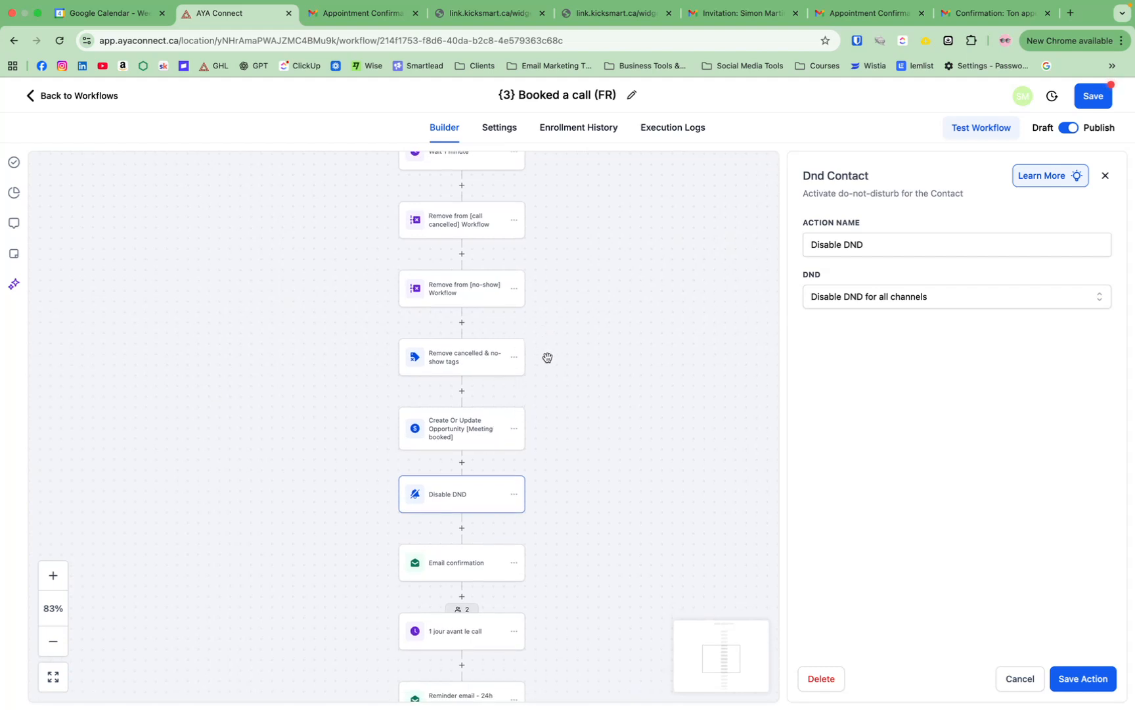
# - Switch to Gmail and view the appointment confirmation and the "Confirmation: Ton appel est booké!" email
pyautogui.click(757, 21)
pyautogui.click(856, 14)
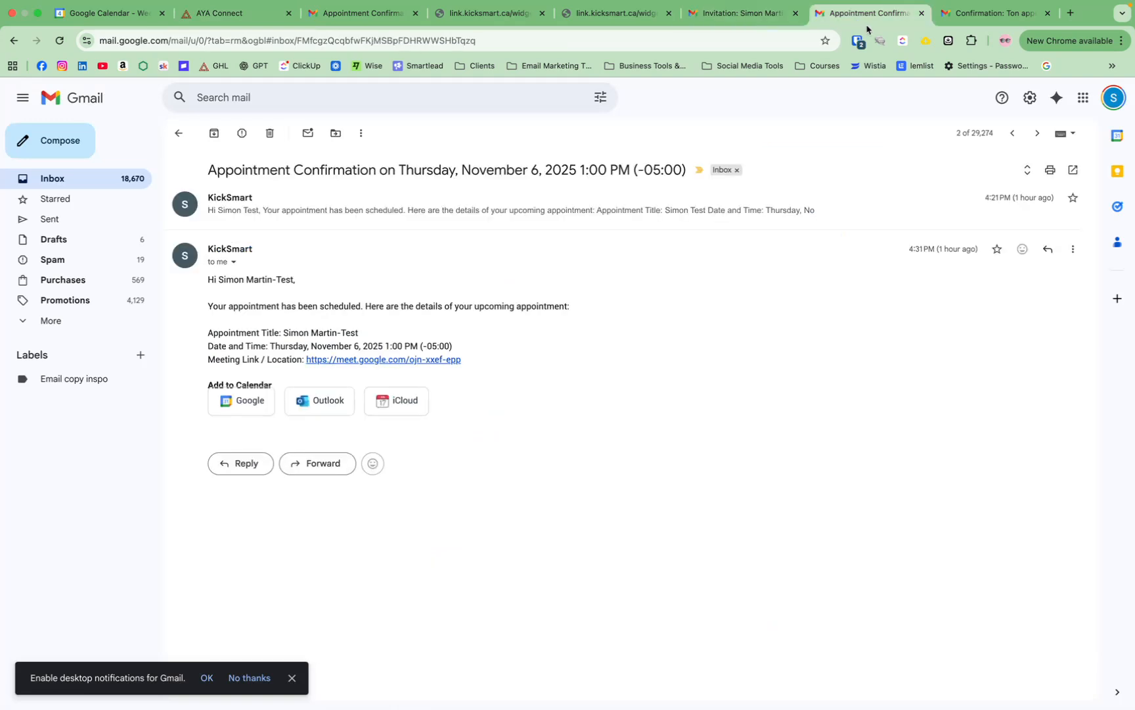
pyautogui.click(959, 14)
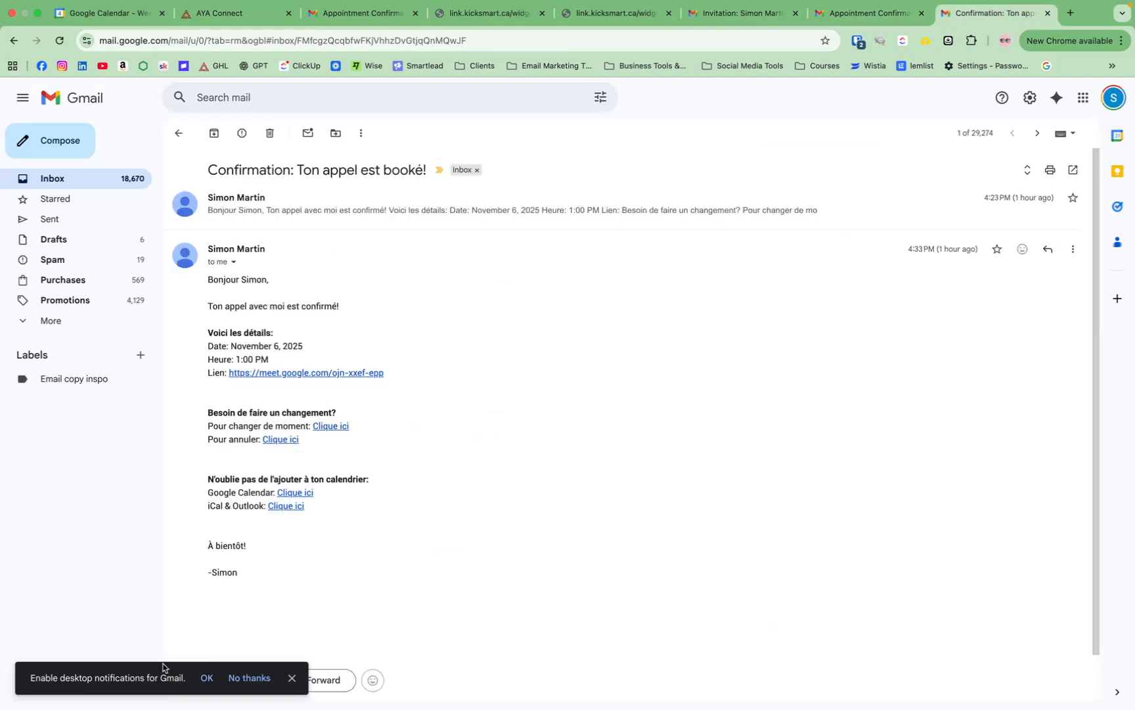
# - Return to AYA Connect and compare the Email confirmation action's sender settings with the confirmation received in Gmail
pyautogui.click(243, 24)
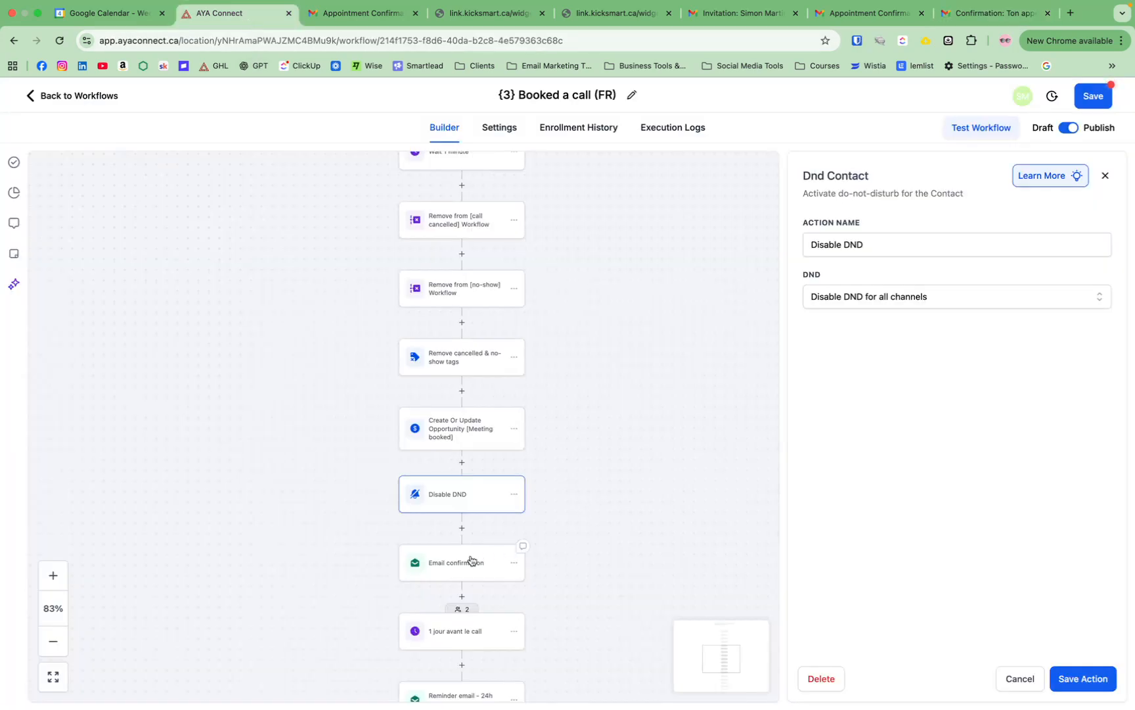
pyautogui.click(459, 575)
pyautogui.click(971, 268)
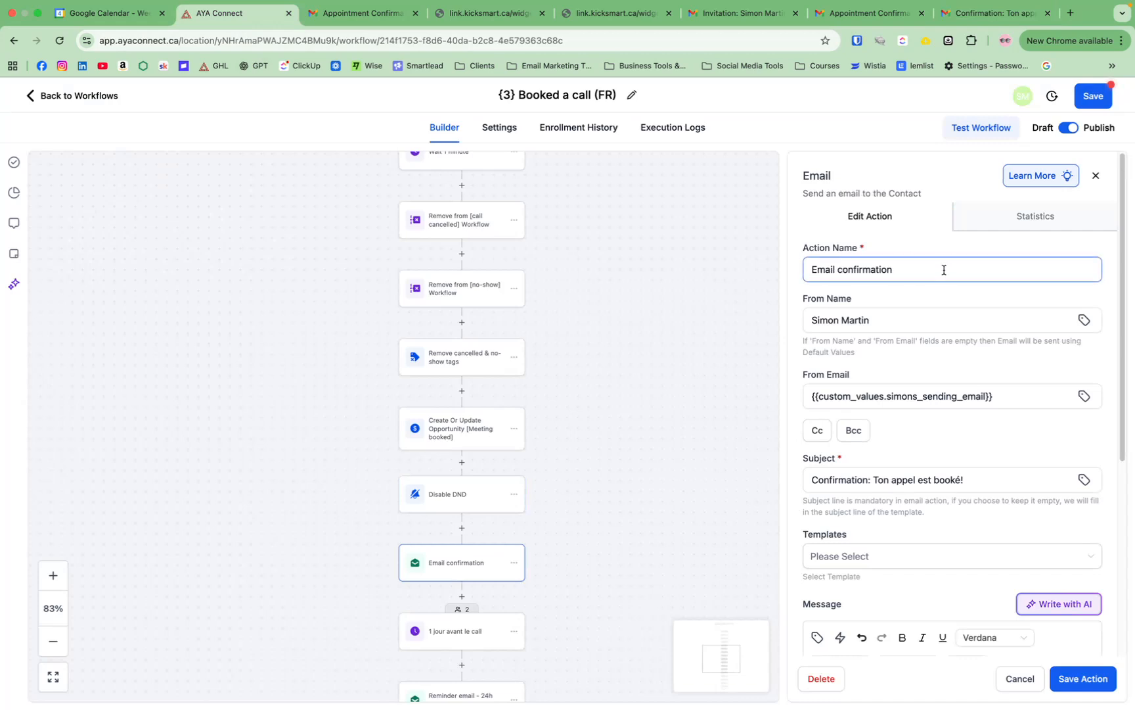
pyautogui.click(912, 322)
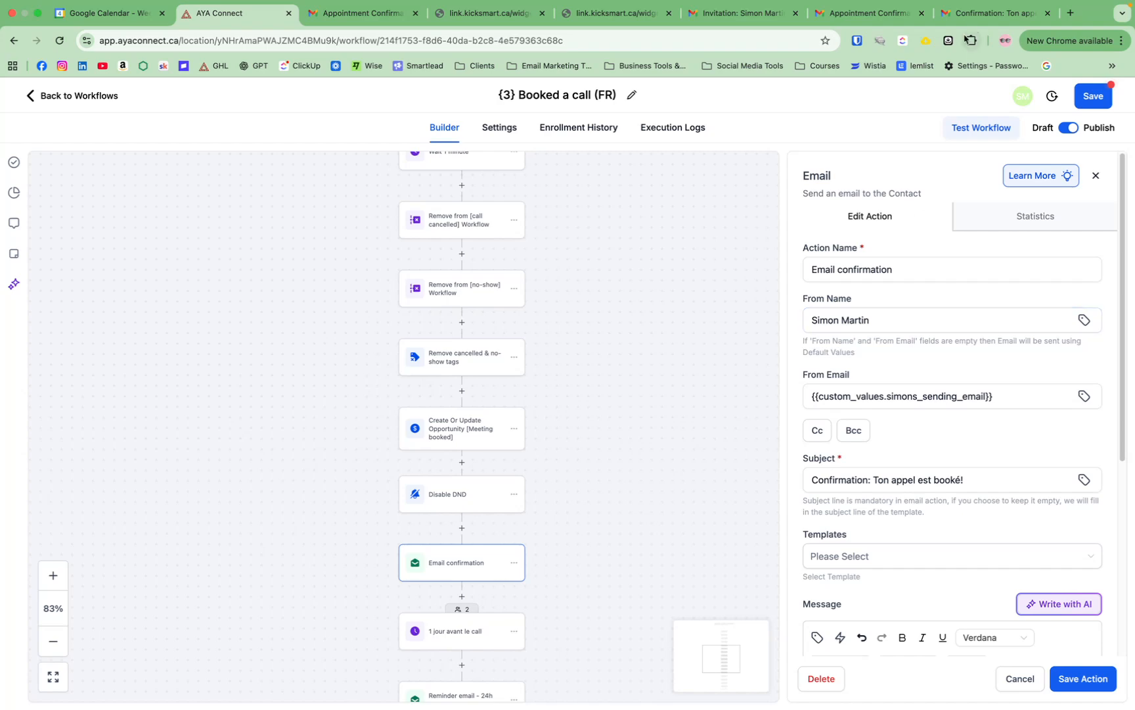
pyautogui.click(989, 14)
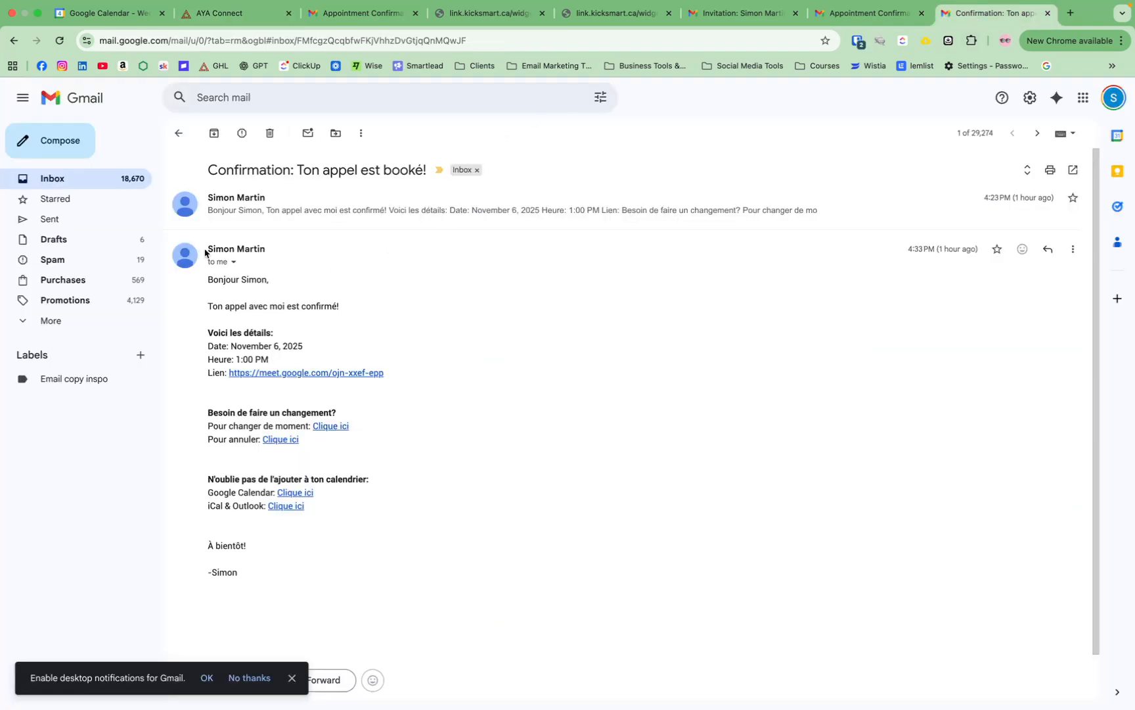
pyautogui.click(263, 14)
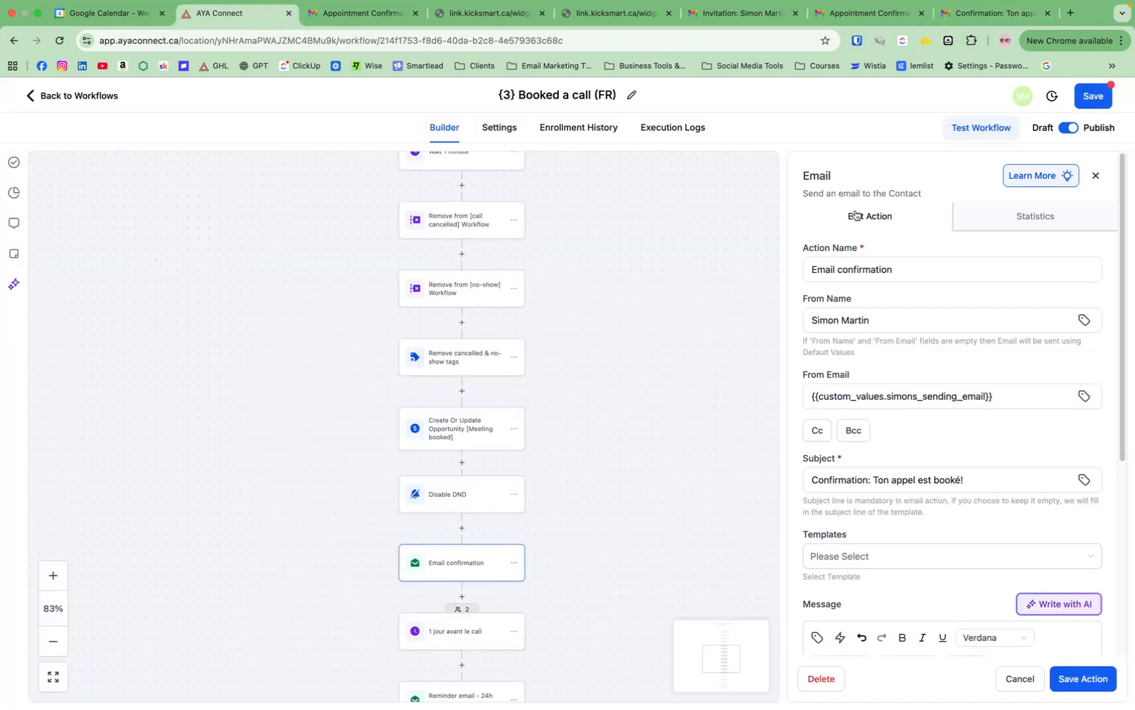
# - Check the received confirmation's sender details in Gmail against the From Email value of the Email confirmation action in AYA Connect
pyautogui.scroll(-1, 926, 388)
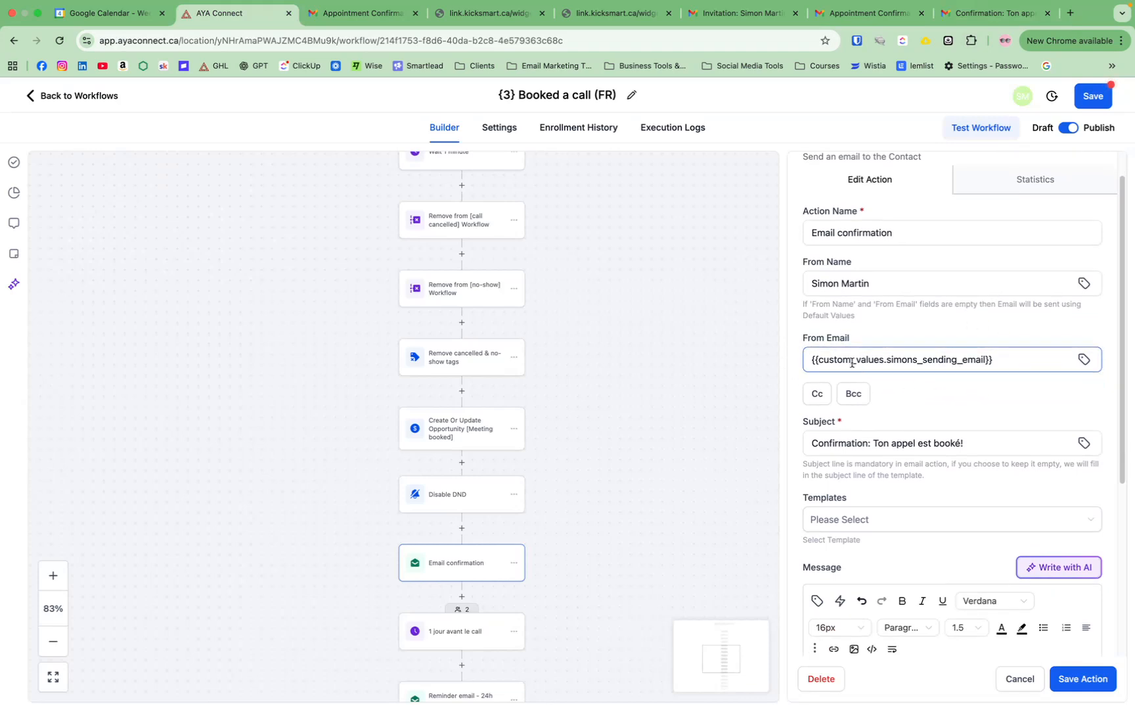
pyautogui.click(985, 12)
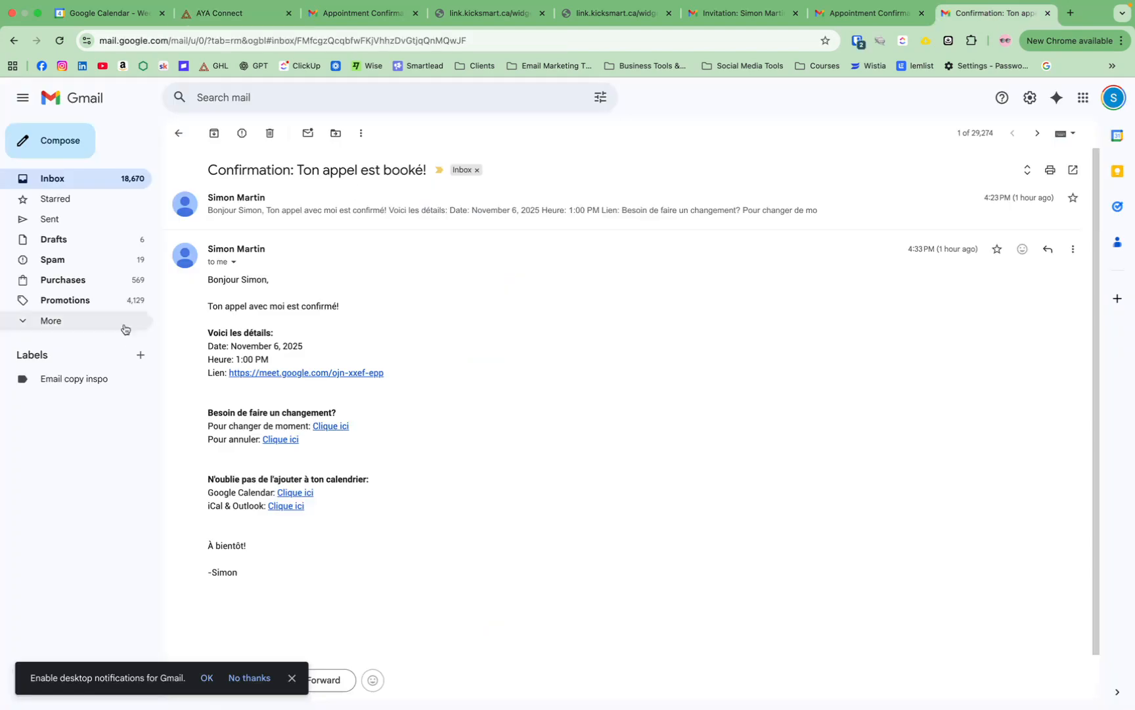
pyautogui.click(234, 262)
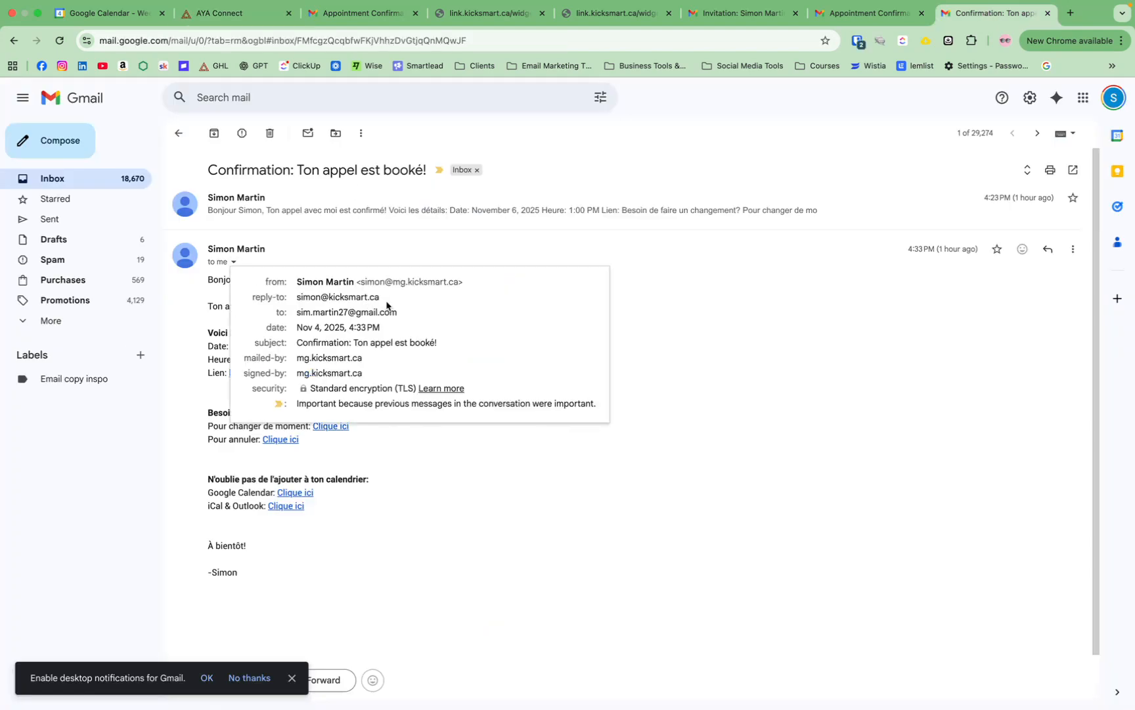
pyautogui.moveTo(361, 284); pyautogui.dragTo(460, 286)
pyautogui.click(458, 286)
pyautogui.click(222, 13)
pyautogui.click(1071, 364)
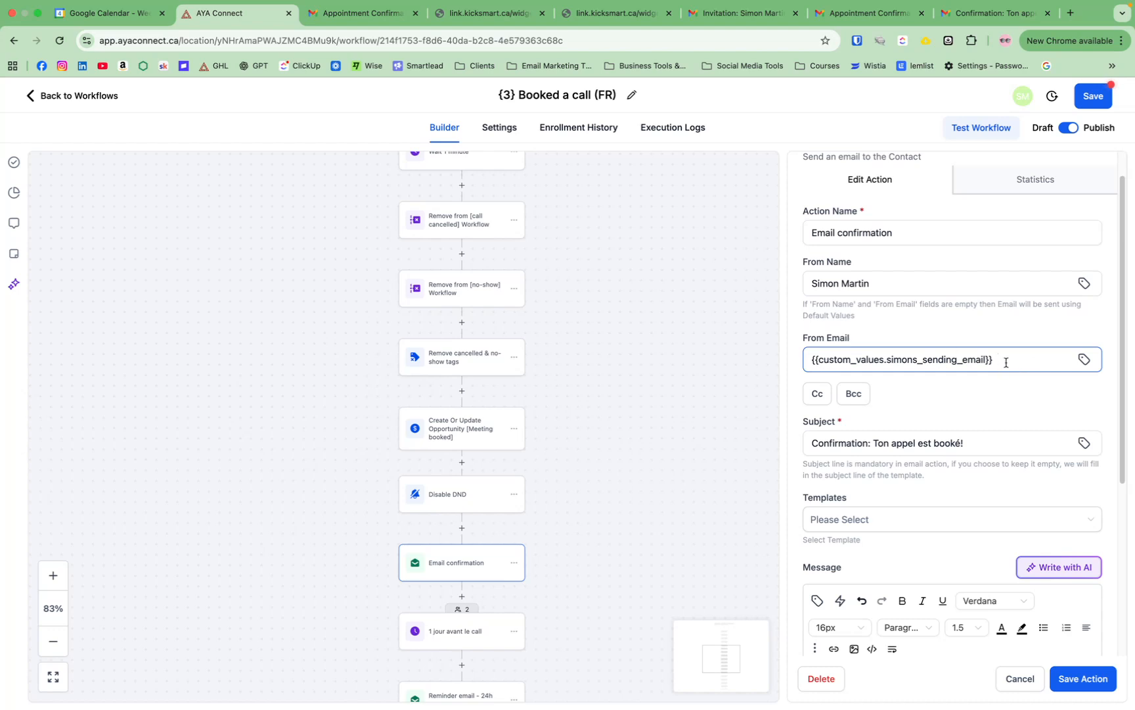
# - Highlight the Email confirmation action's subject line and switch to Gmail to compare it with the received email's subject
pyautogui.click(961, 389)
pyautogui.scroll(-1, 961, 386)
pyautogui.click(861, 422)
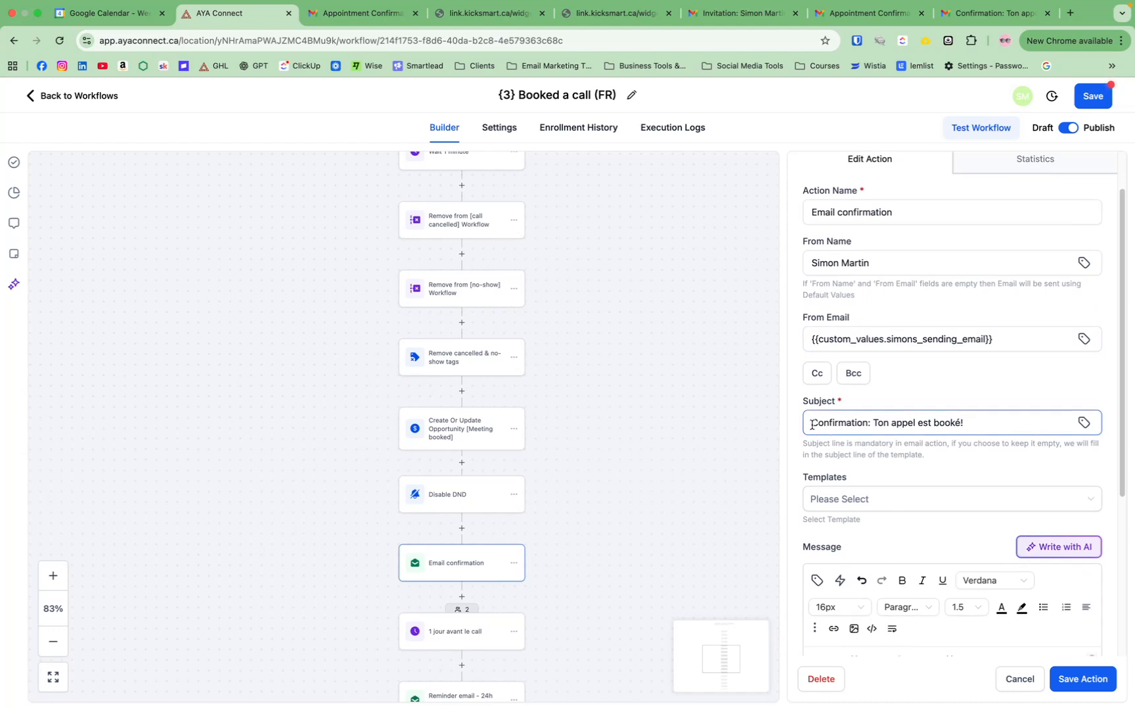
pyautogui.moveTo(813, 424); pyautogui.dragTo(987, 441)
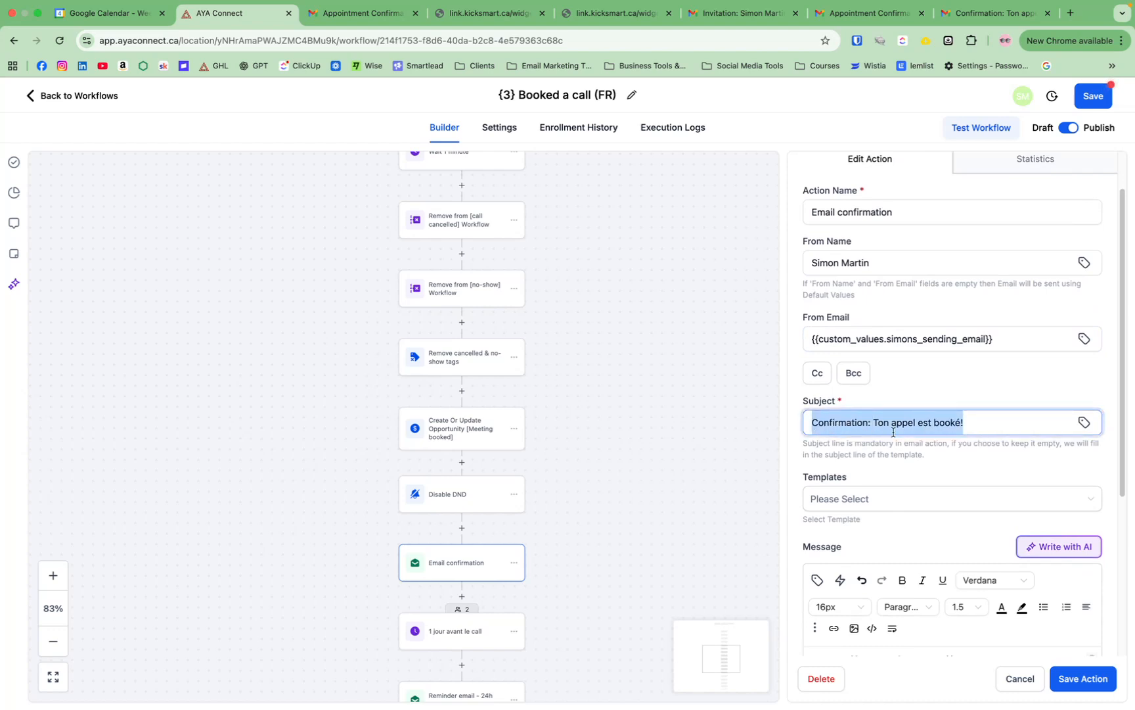
pyautogui.click(967, 26)
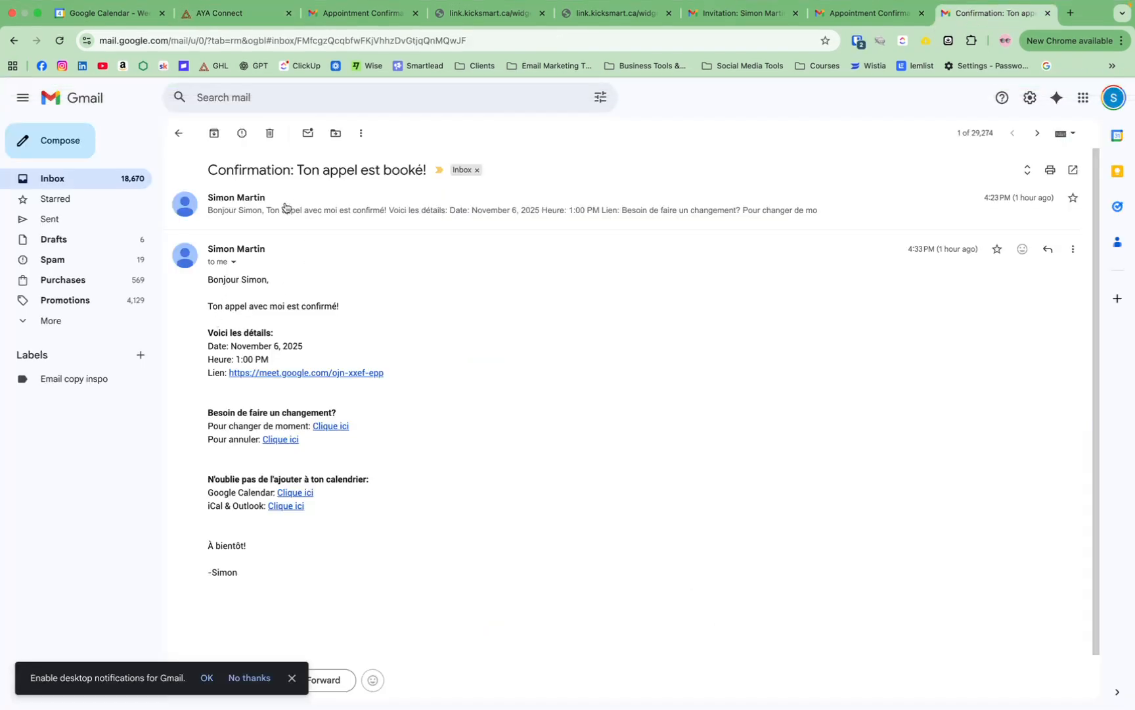
# - Return to AYA Connect and examine the date, time and meeting link placeholders under "Voici les détails" in the message
pyautogui.click(221, 13)
pyautogui.scroll(-6, 968, 542)
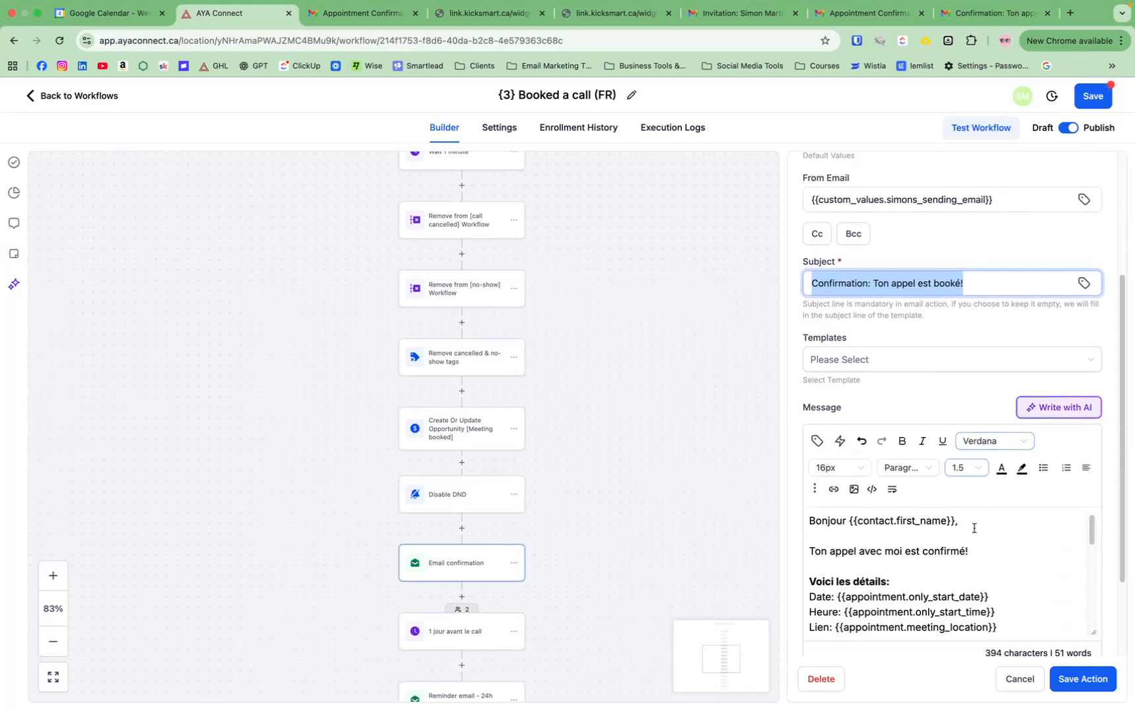
pyautogui.scroll(5, 960, 558)
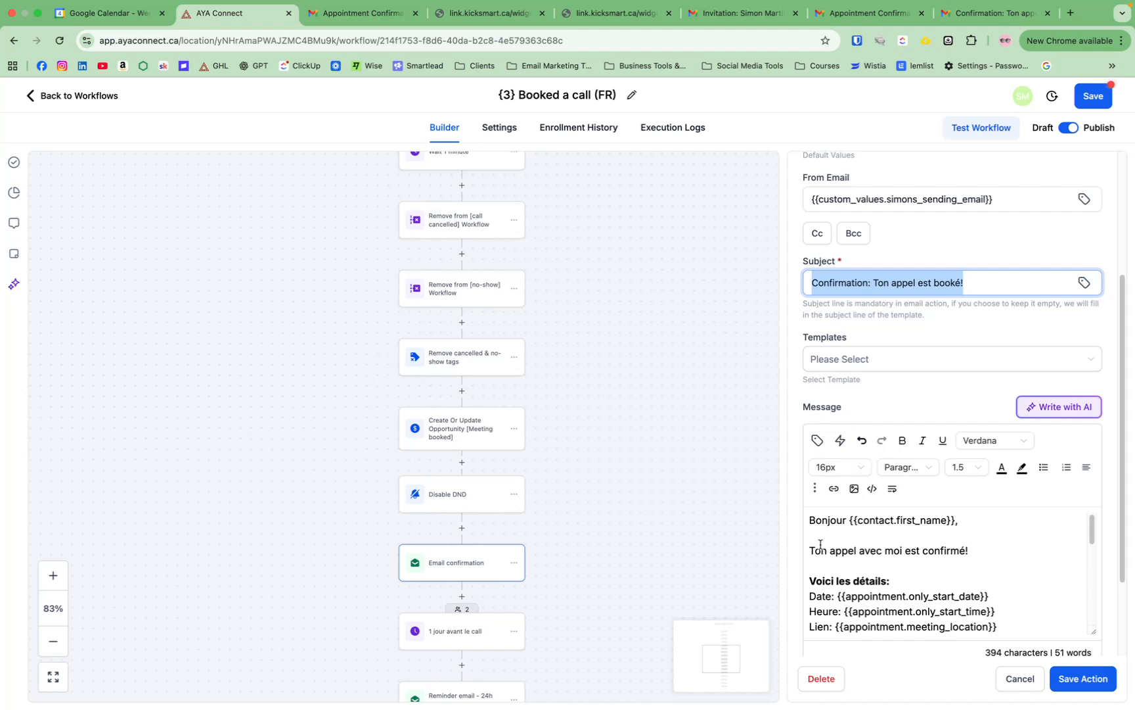
pyautogui.scroll(-2, 941, 549)
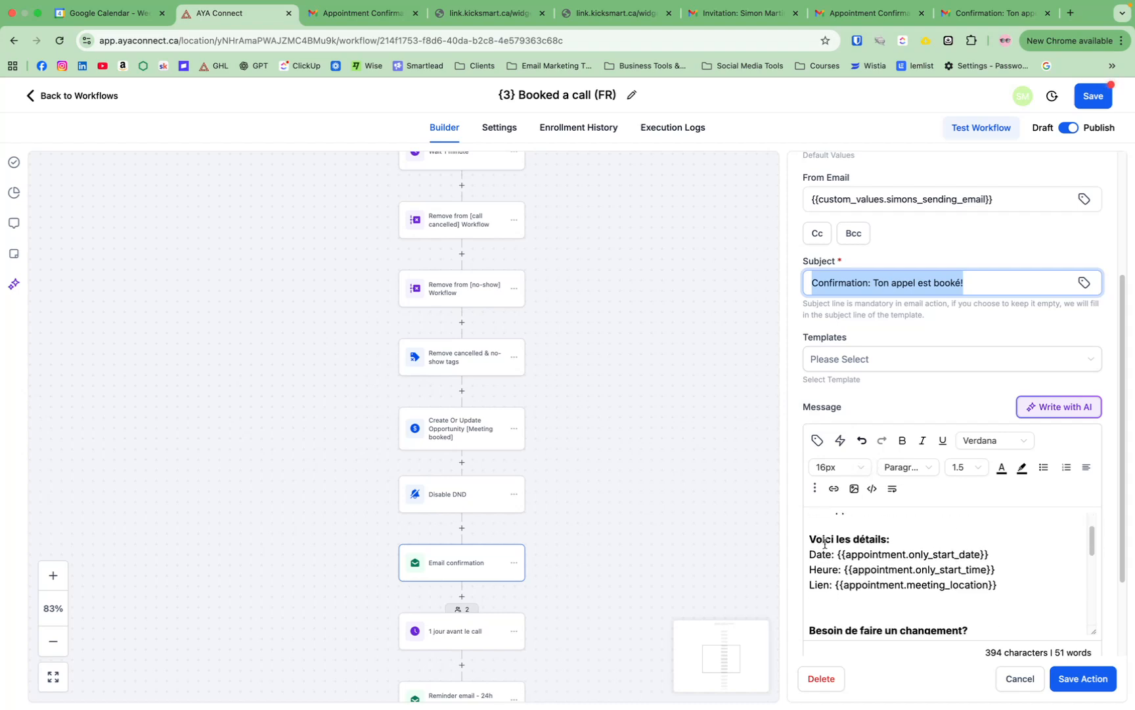
pyautogui.moveTo(838, 554); pyautogui.dragTo(991, 555)
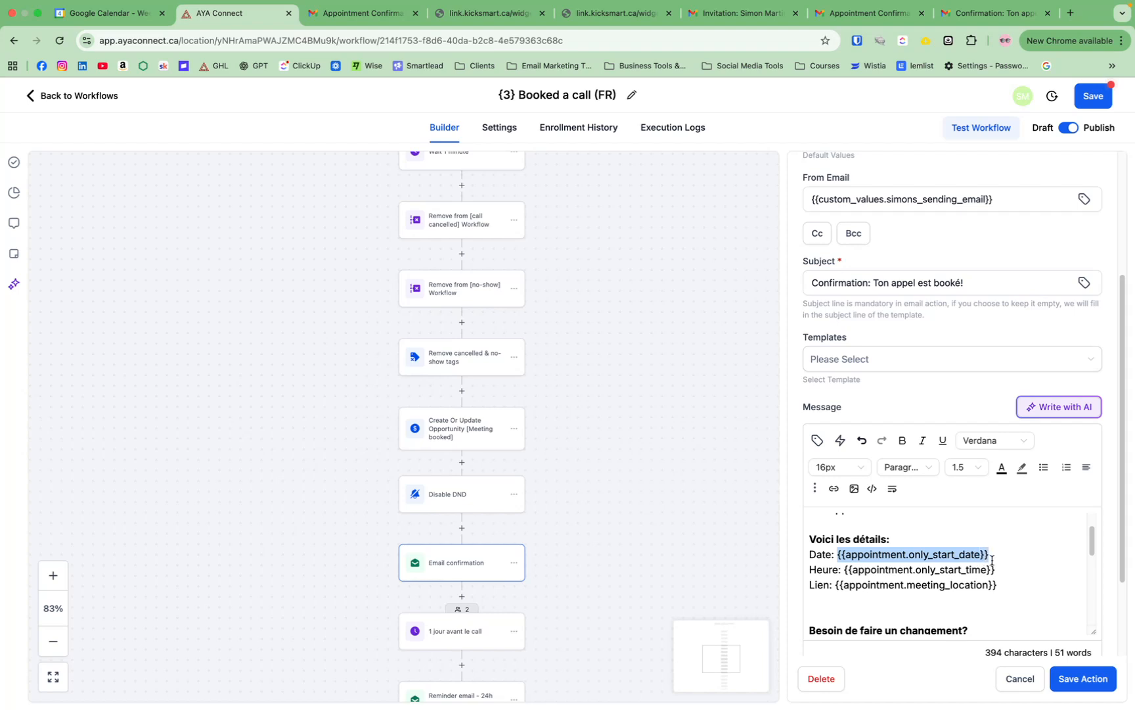
pyautogui.click(1005, 570)
pyautogui.click(1012, 589)
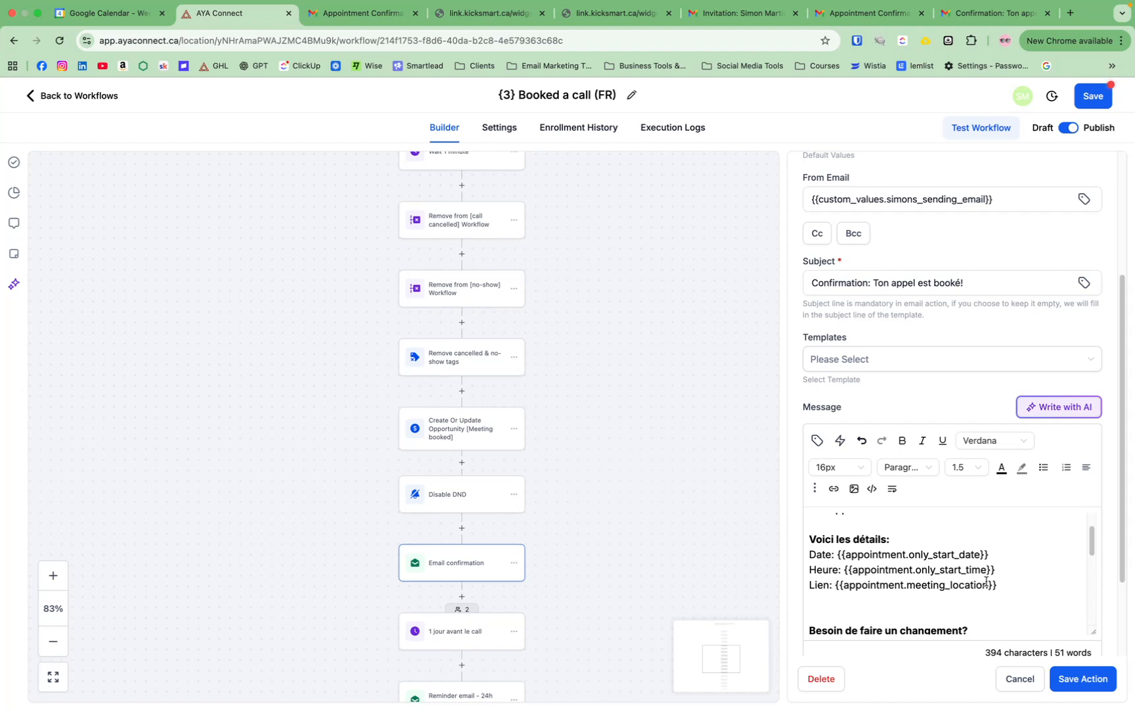
# - Browse the message's Appointment custom values from the start date and time entries down to Meeting Location
pyautogui.click(818, 441)
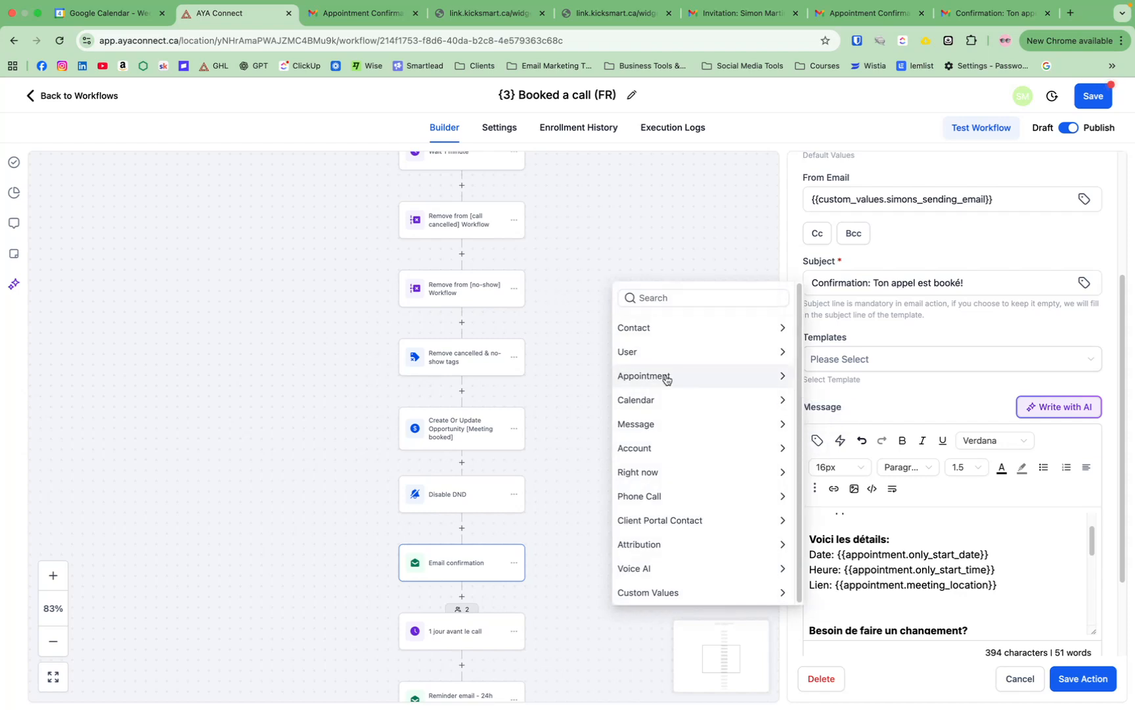
pyautogui.click(715, 381)
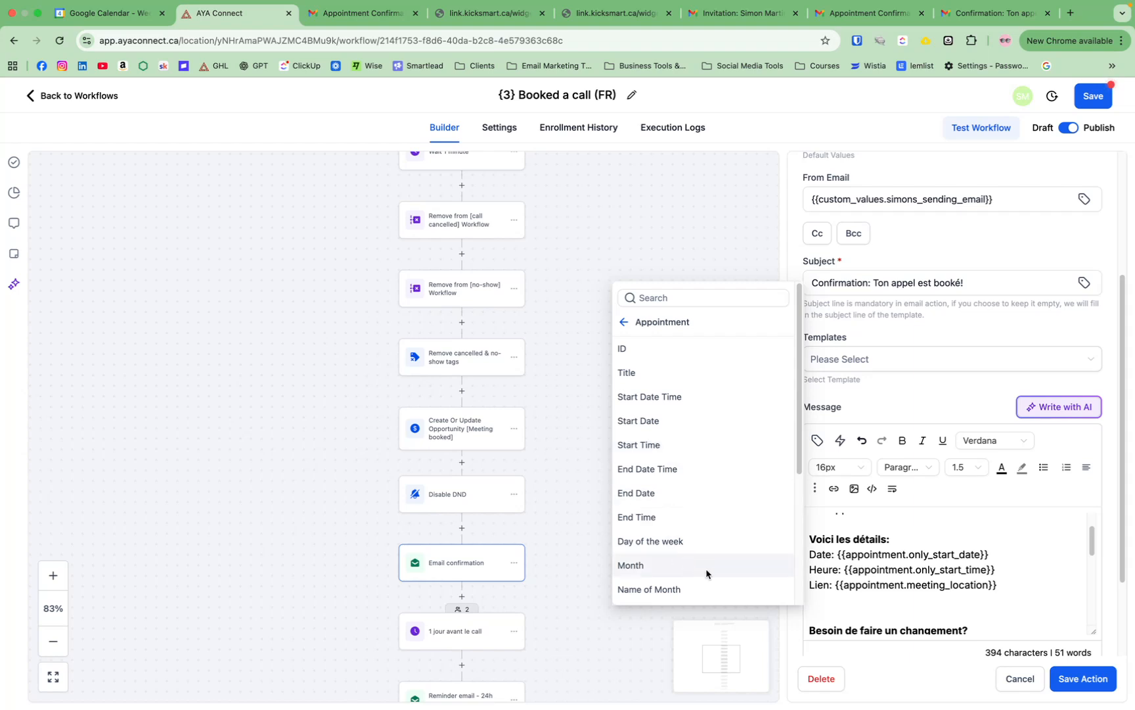
pyautogui.scroll(-5, 718, 517)
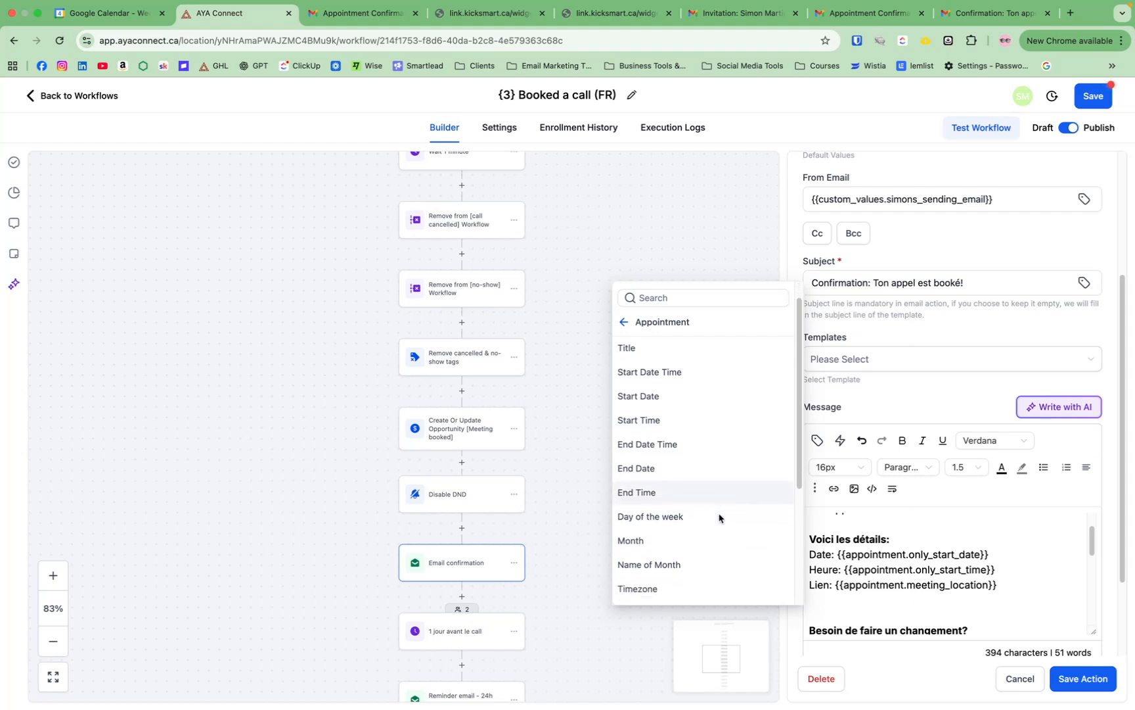
pyautogui.scroll(-1, 716, 519)
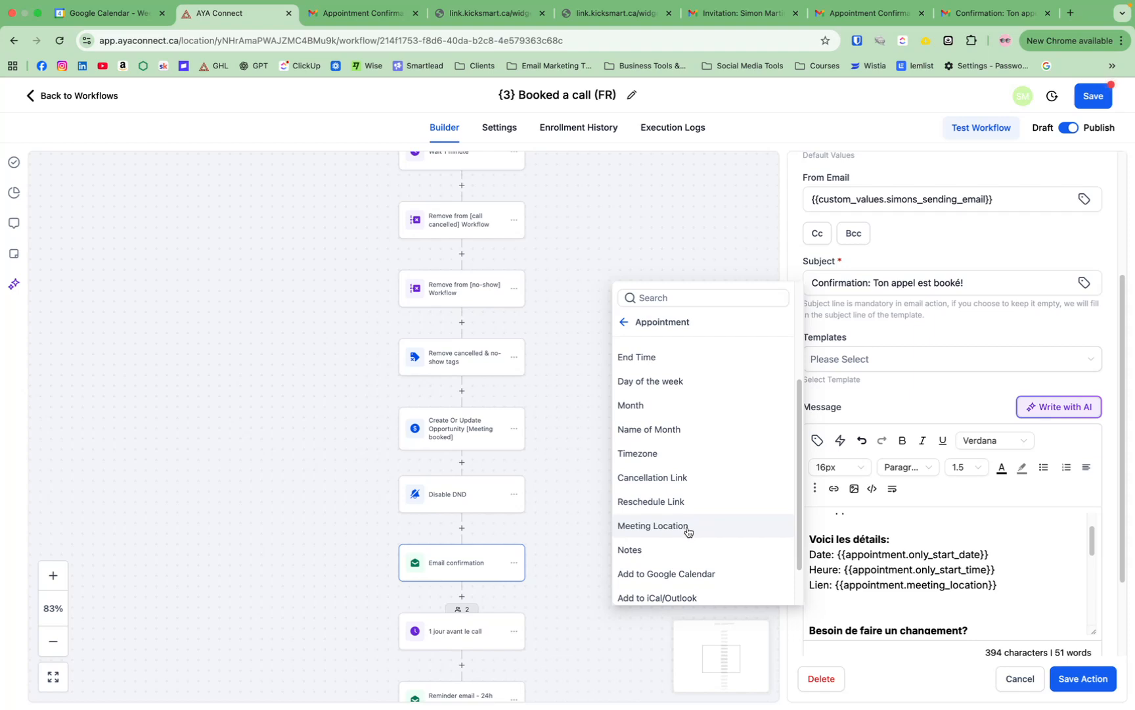
pyautogui.click(876, 597)
# - Inspect the URL and custom value options of the "Clique ici" link after "Pour changer de moment", leaving the link unchanged
pyautogui.scroll(-3, 887, 579)
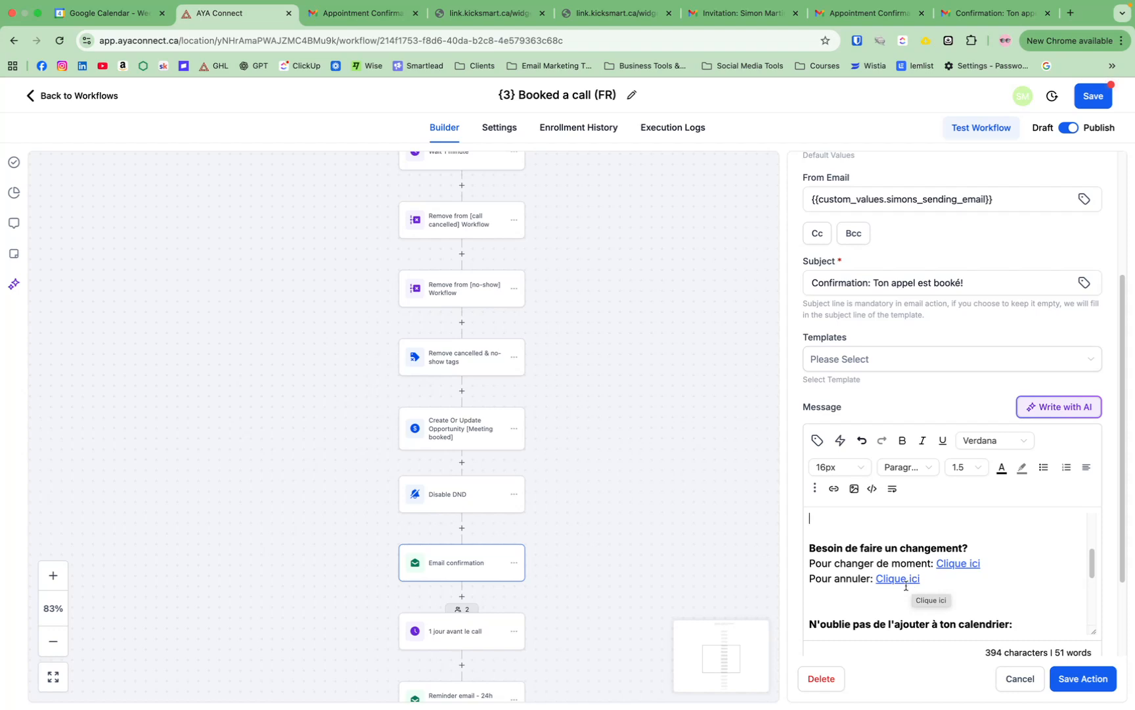
pyautogui.click(962, 560)
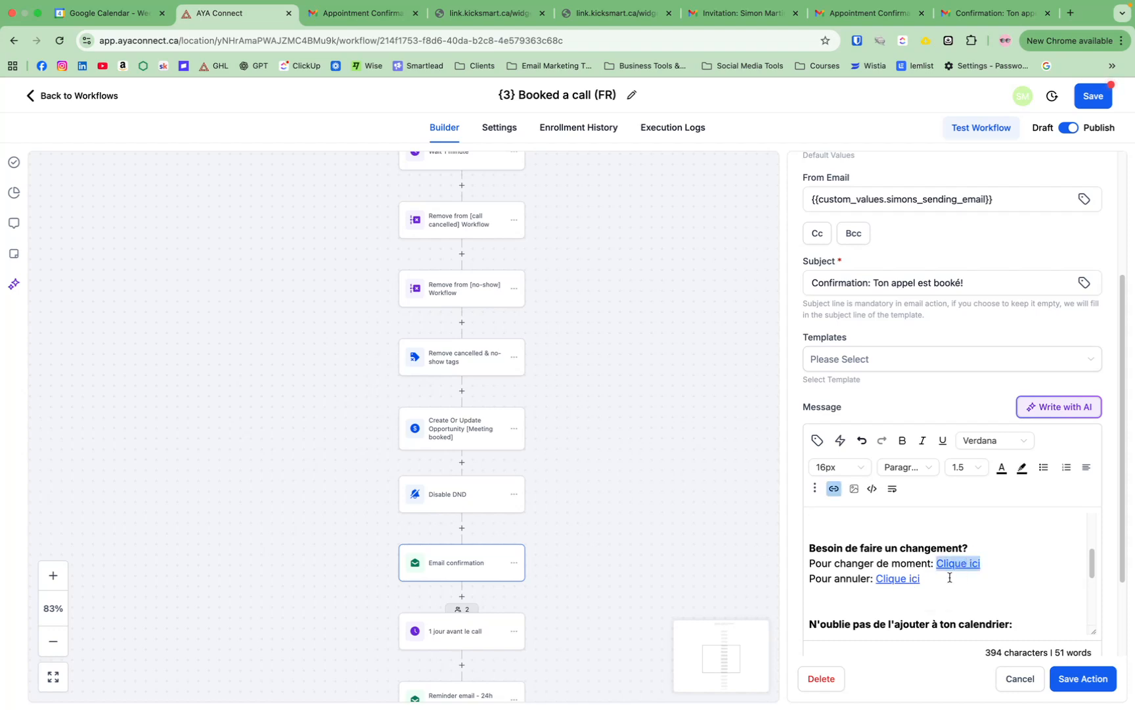
pyautogui.click(840, 491)
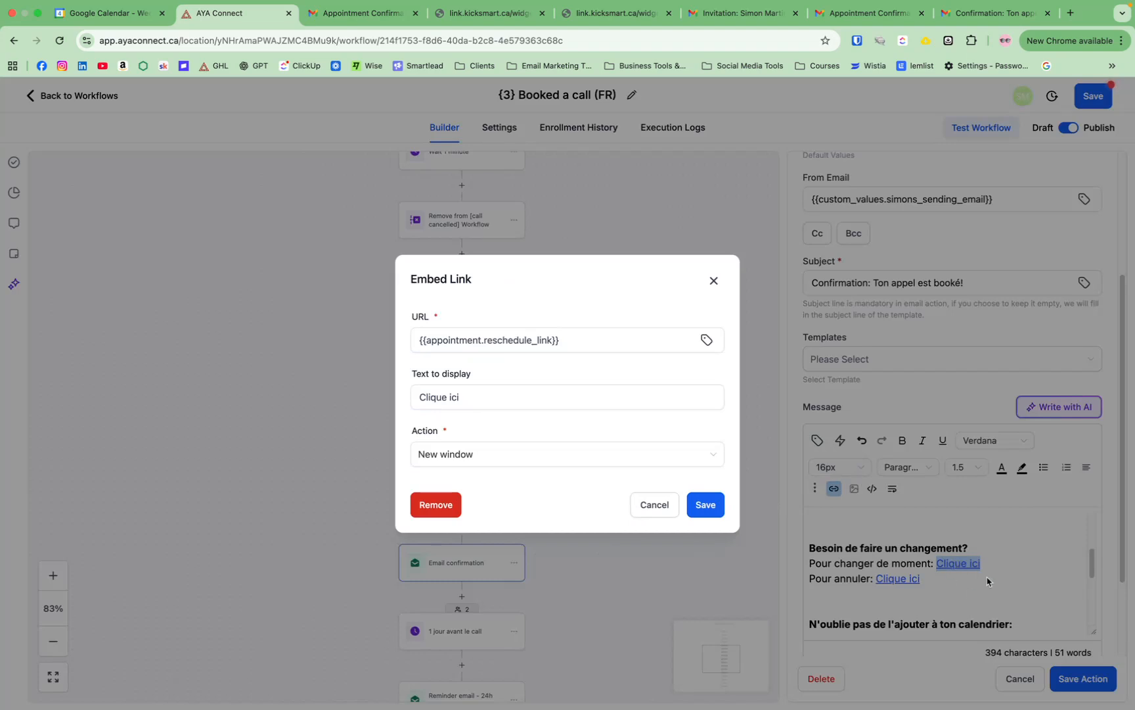
pyautogui.click(558, 342)
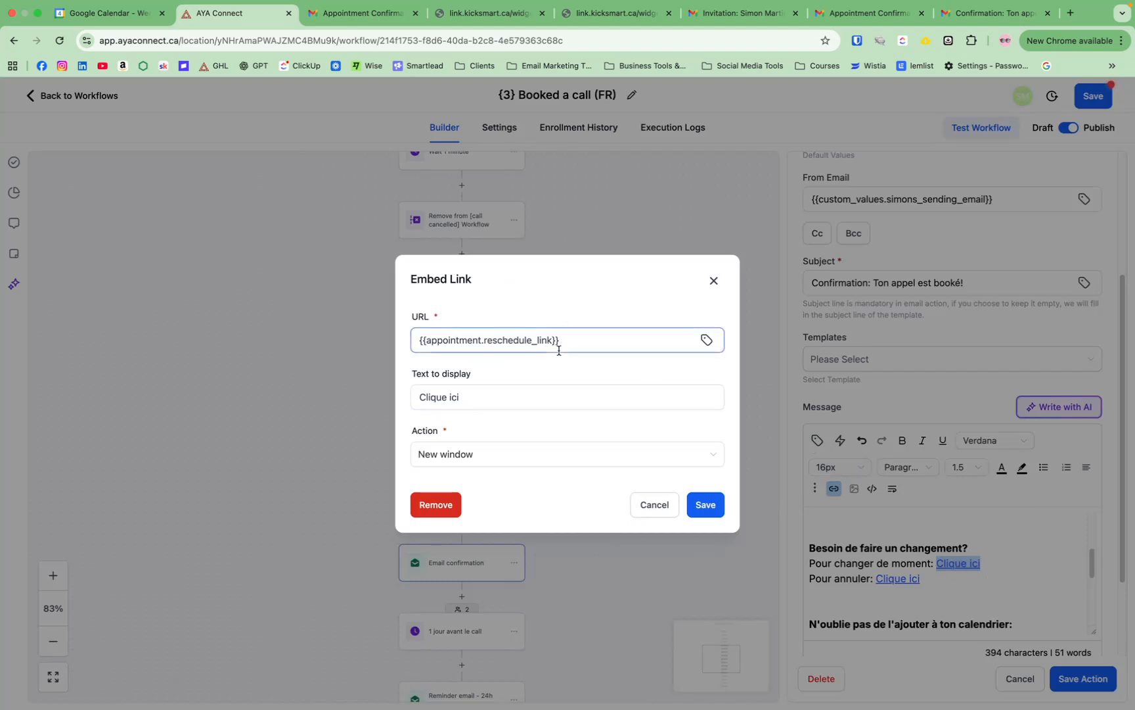
pyautogui.click(706, 339)
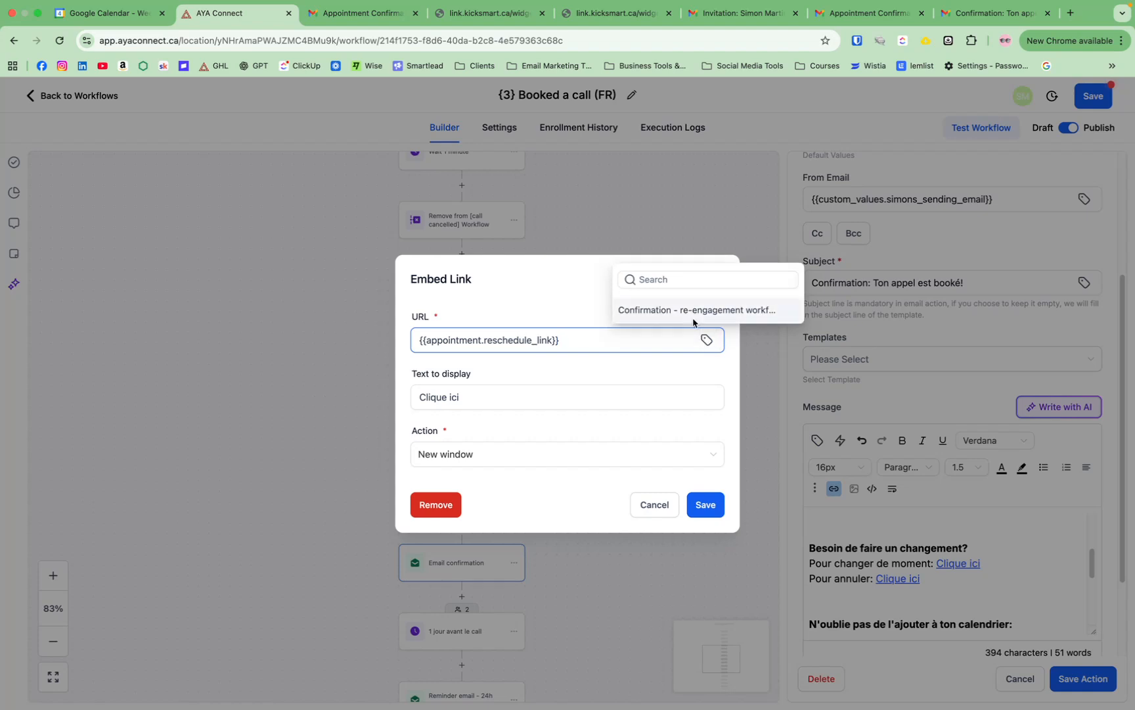
pyautogui.click(676, 280)
pyautogui.click(662, 384)
pyautogui.click(707, 341)
pyautogui.click(607, 356)
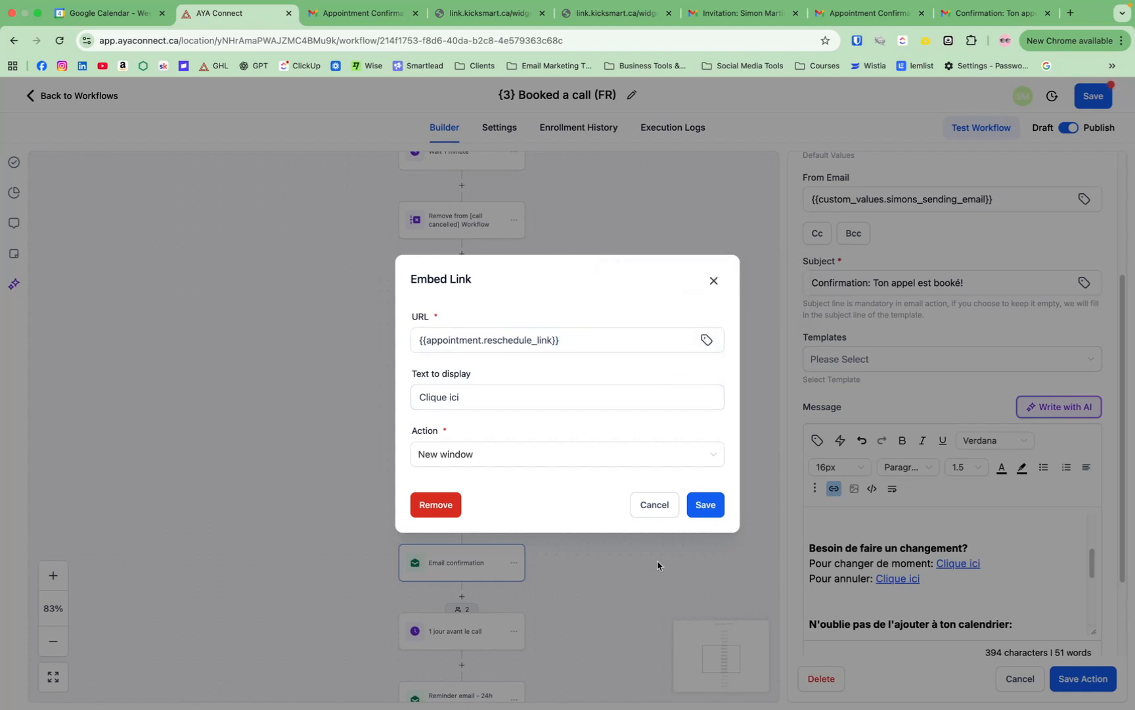
pyautogui.click(649, 502)
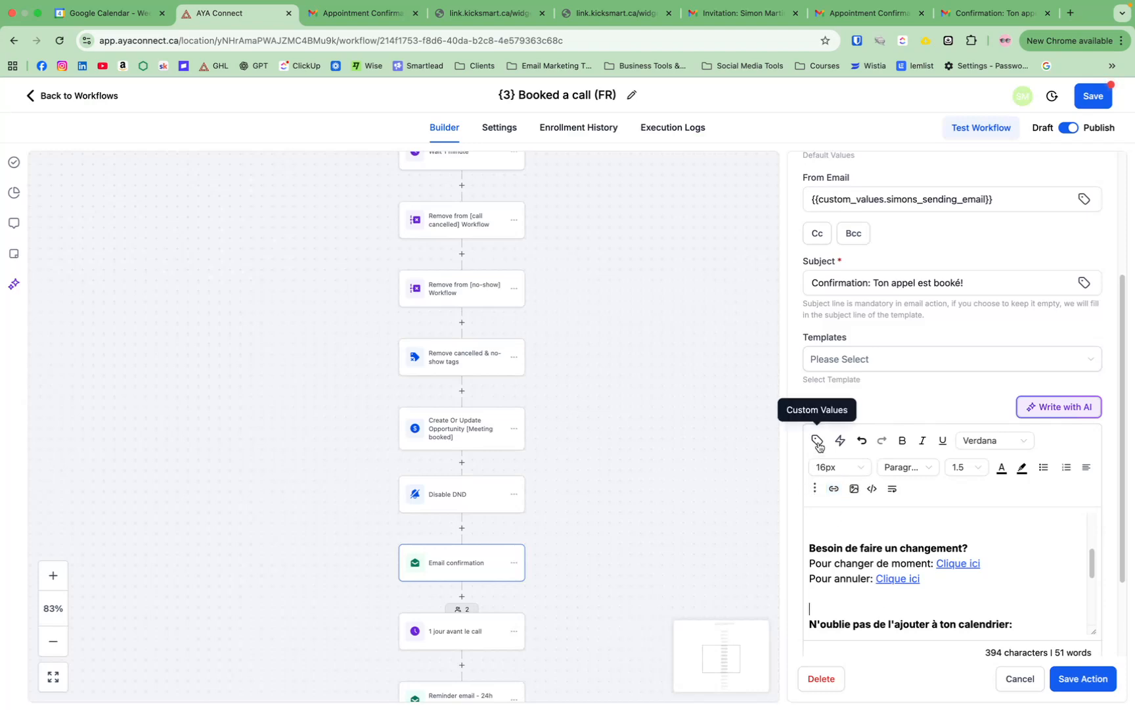
# - Look up the Reschedule Link and Cancellation Link entries among the message's Appointment custom values
pyautogui.click(817, 442)
pyautogui.click(697, 381)
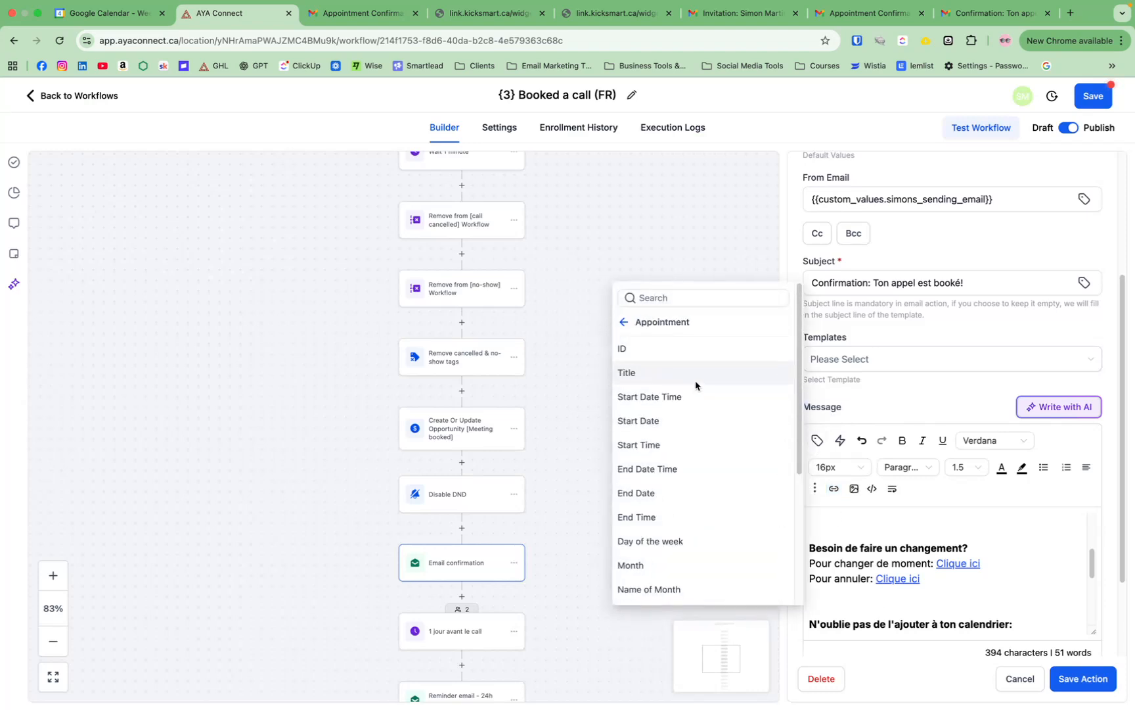
pyautogui.scroll(-3, 725, 578)
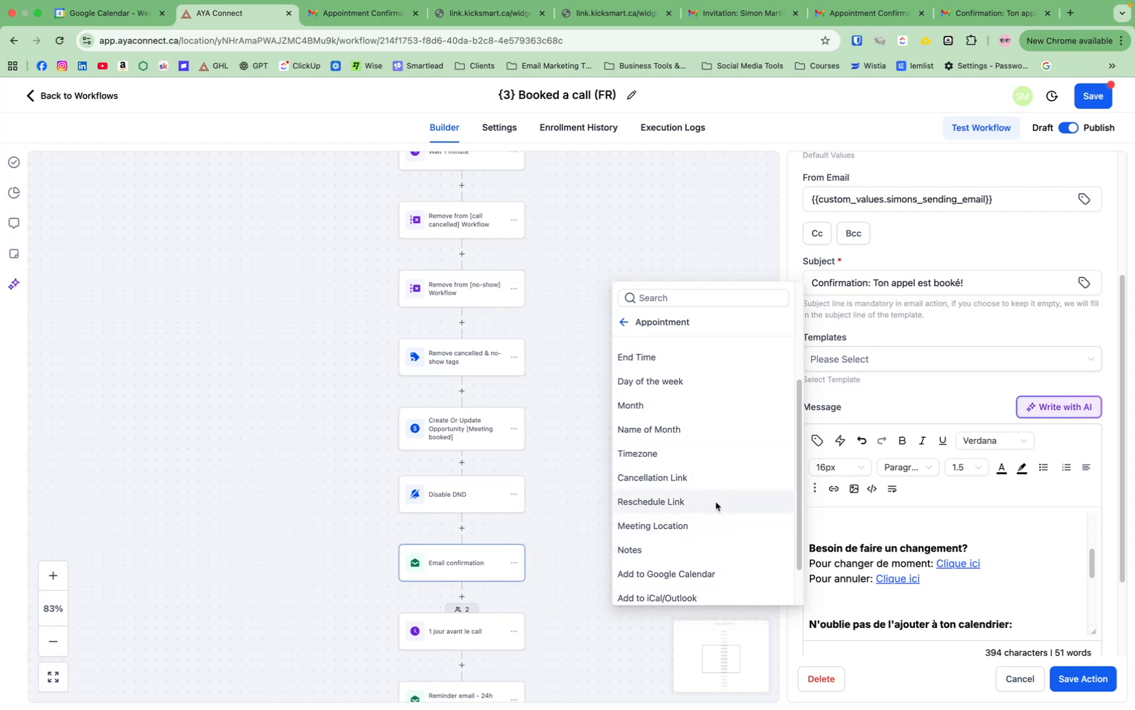
pyautogui.click(1002, 607)
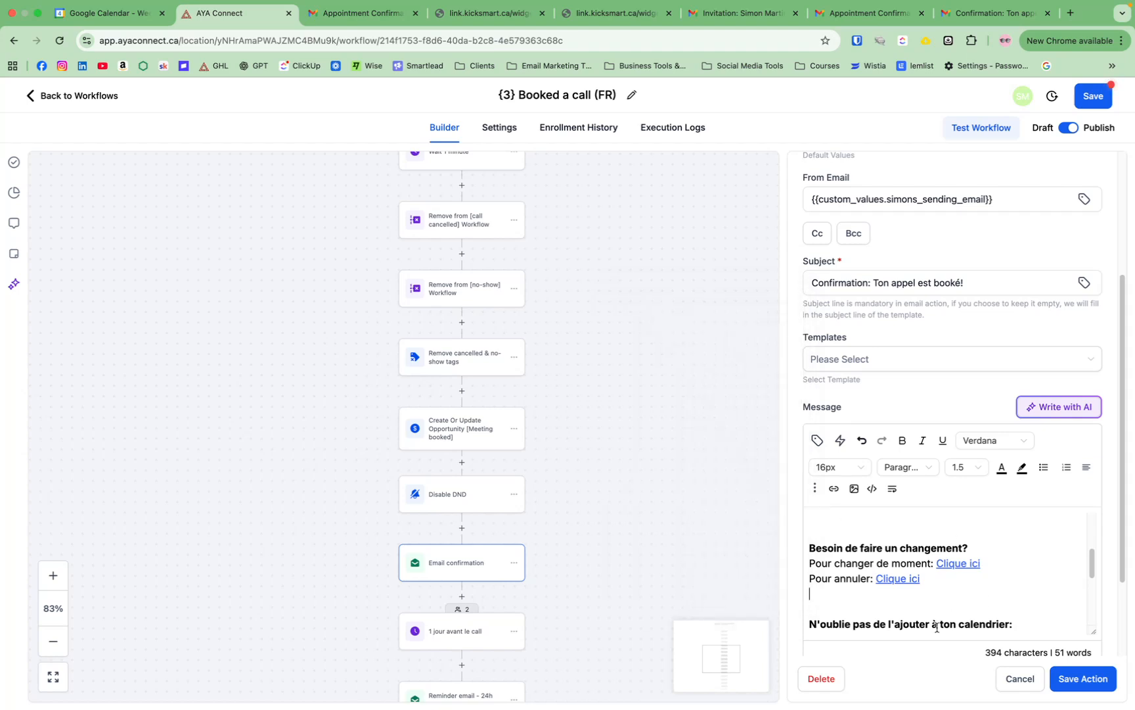
# - Review the message's Google Calendar and iCal/Outlook links alongside the matching Appointment custom values, and save the Email confirmation action
pyautogui.scroll(-1, 908, 613)
pyautogui.scroll(-5, 956, 578)
pyautogui.scroll(2, 922, 601)
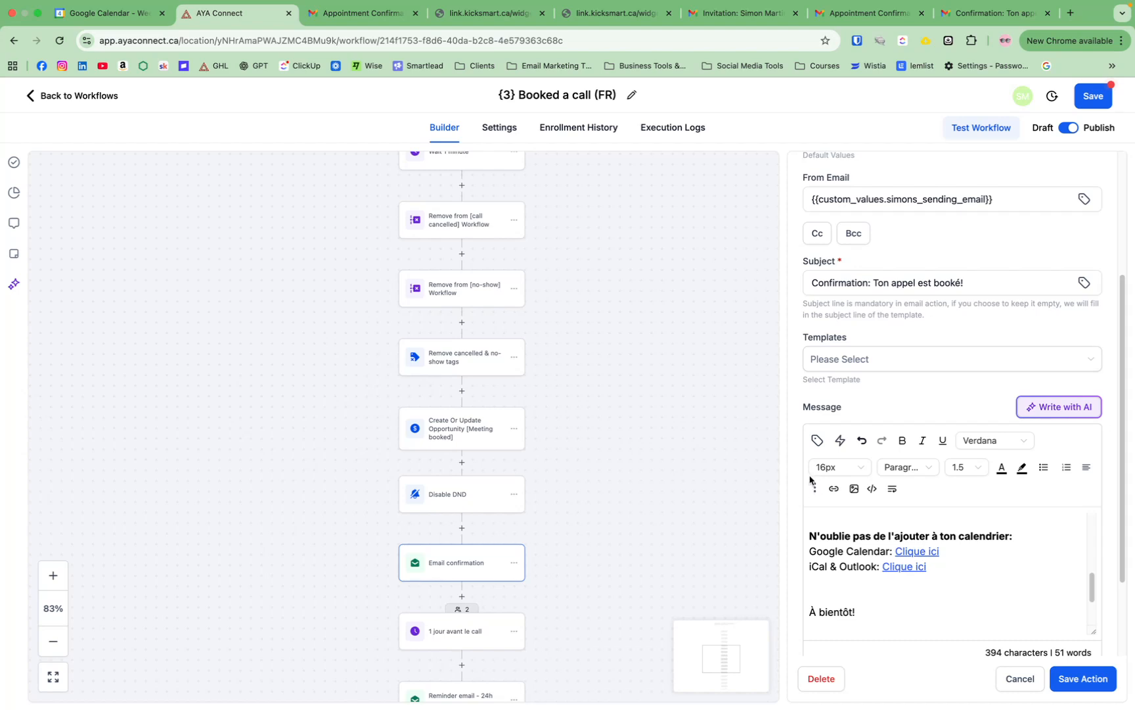
pyautogui.click(818, 440)
pyautogui.click(723, 381)
pyautogui.scroll(-5, 713, 560)
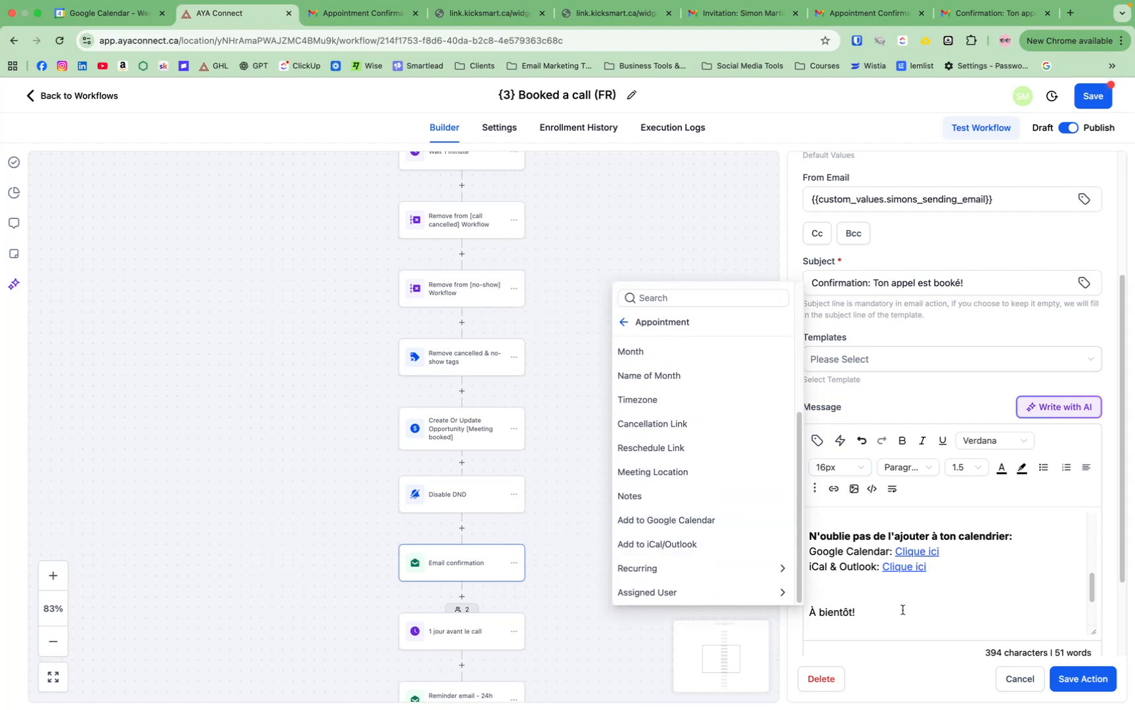
pyautogui.click(898, 586)
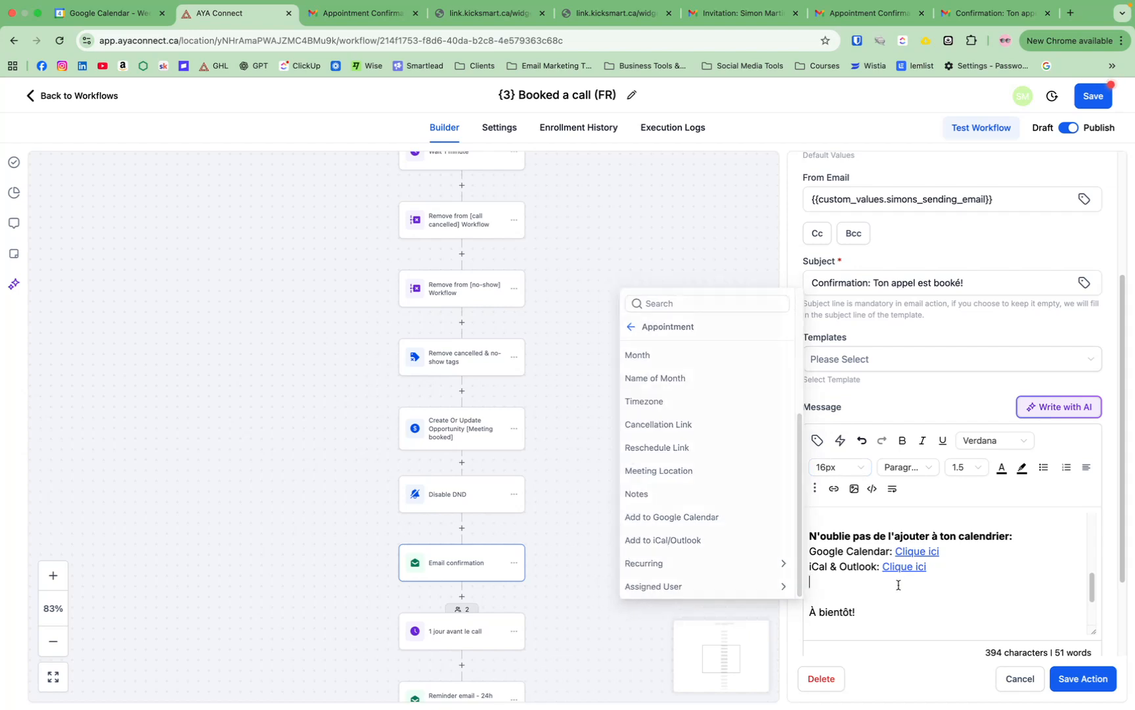
pyautogui.click(1083, 679)
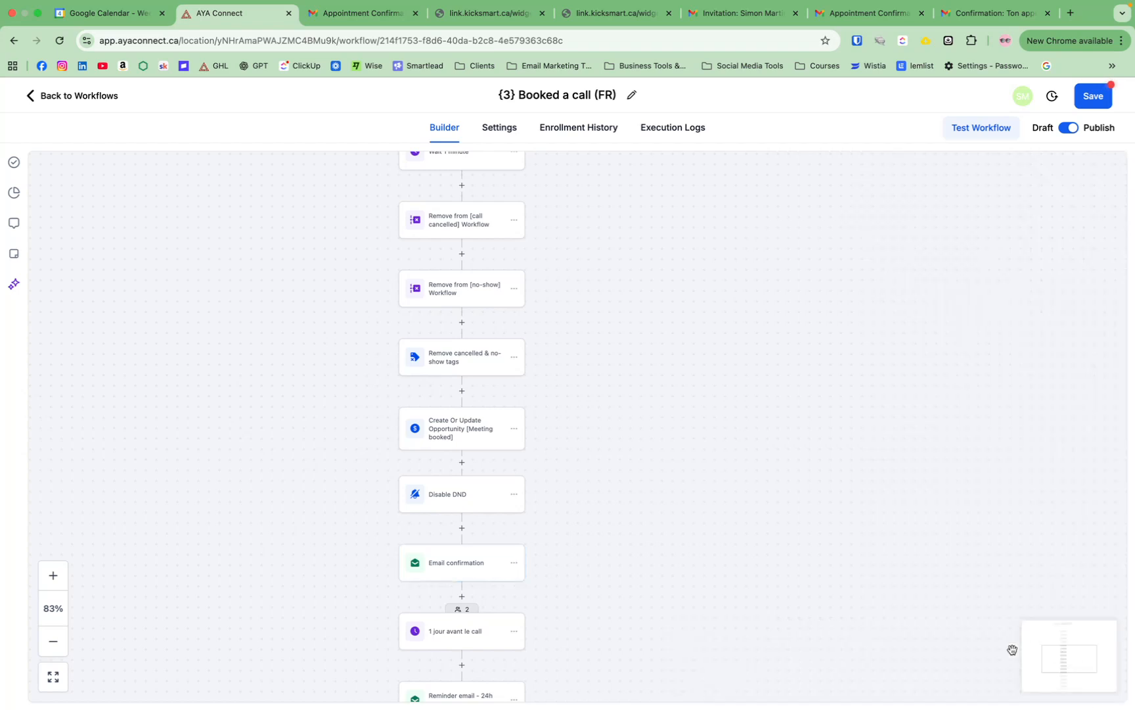
# - Trace the sequence from Email confirmation through the timed reminders and open the "1 jour avant le call" wait action's settings
pyautogui.scroll(-2, 463, 473)
pyautogui.scroll(-5, 481, 500)
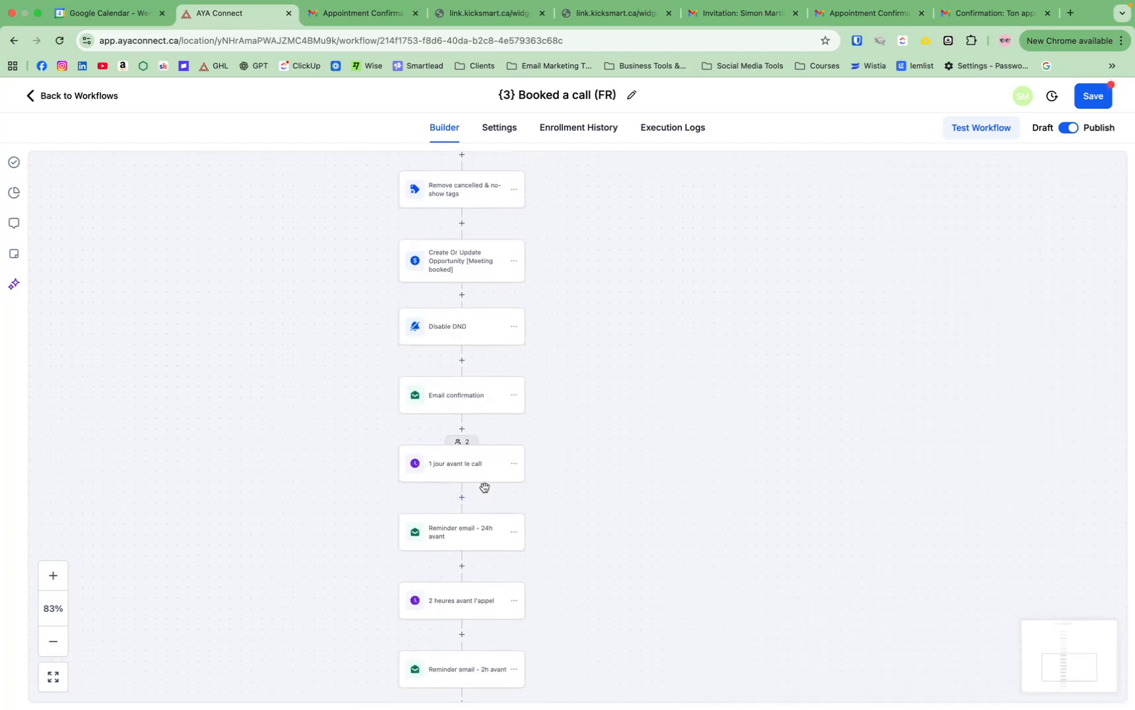
pyautogui.scroll(3, 486, 491)
pyautogui.scroll(3, 486, 491)
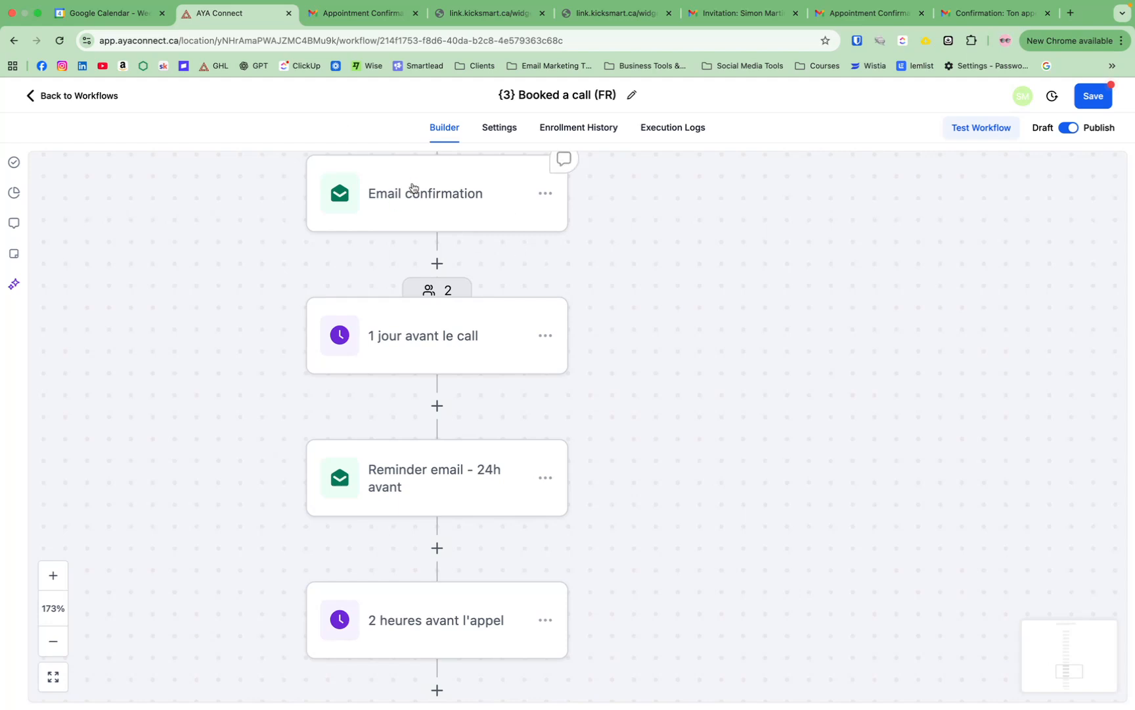
pyautogui.scroll(2, 459, 210)
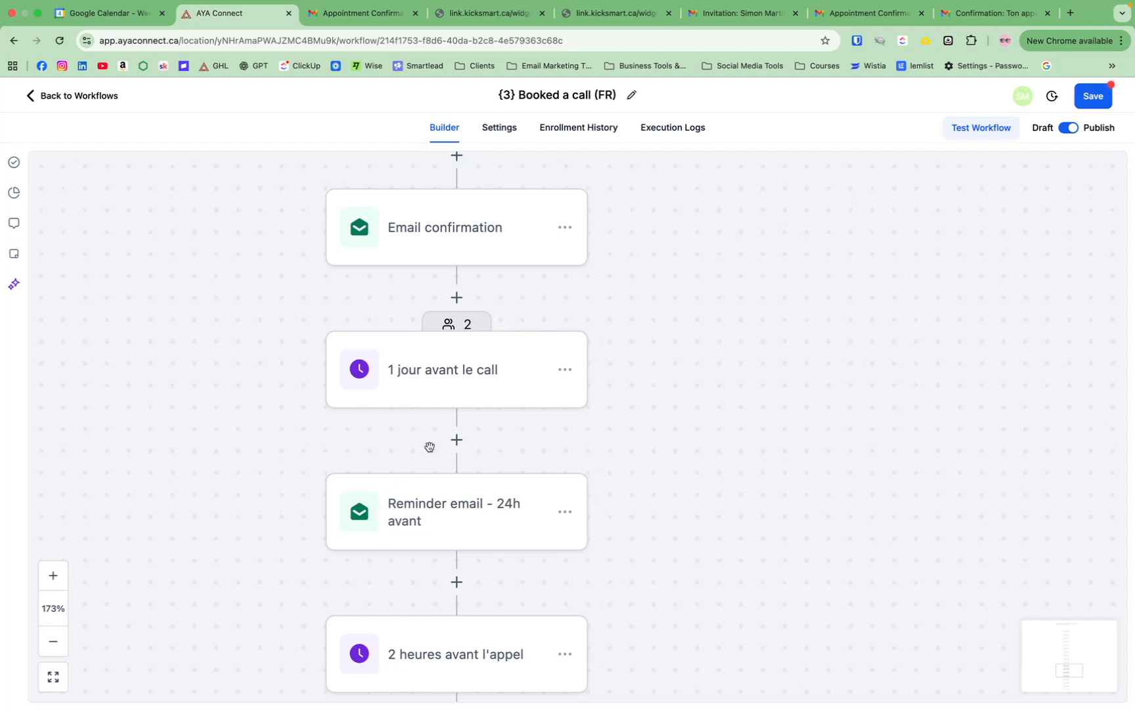
pyautogui.scroll(-5, 456, 452)
pyautogui.scroll(5, 477, 408)
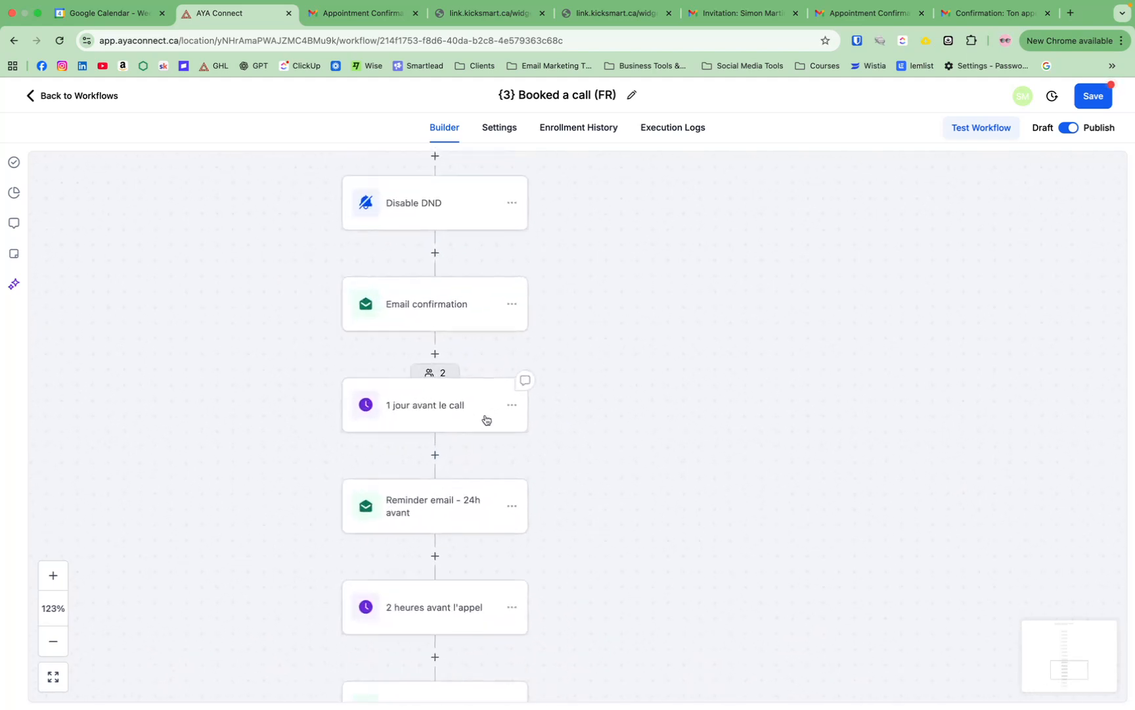
pyautogui.click(486, 426)
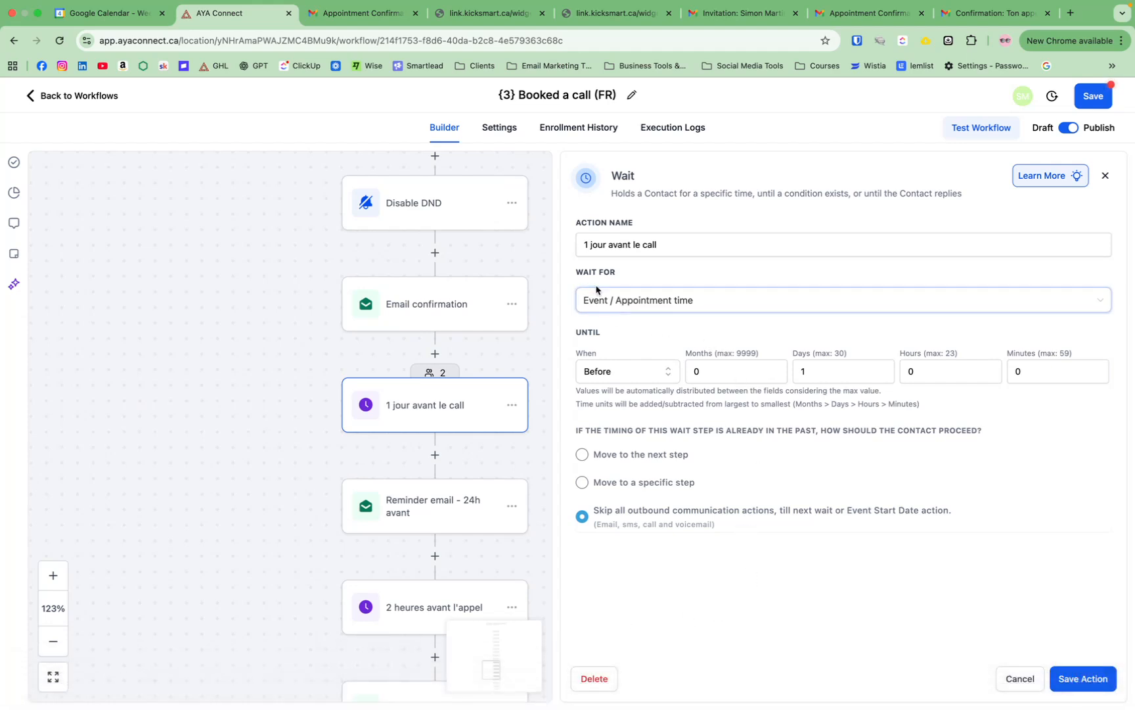
# - Inspect the wait-for options of the "1 jour avant le call" action, keep Event / Appointment time, and save the action
pyautogui.click(617, 300)
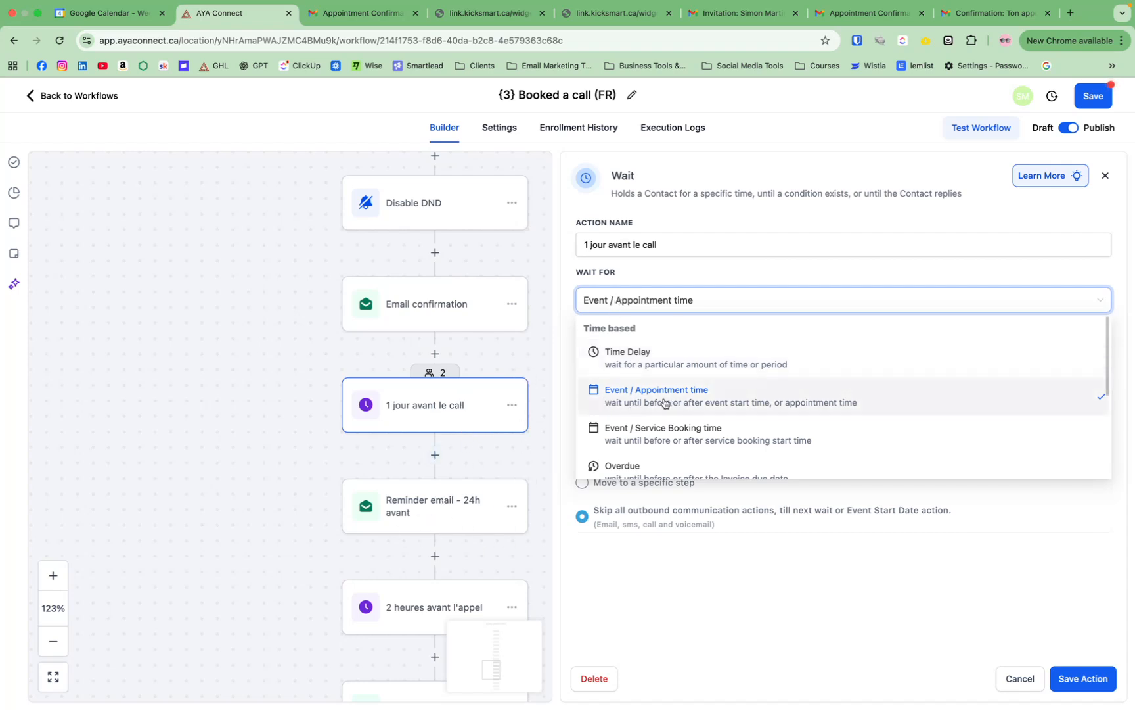
pyautogui.click(778, 280)
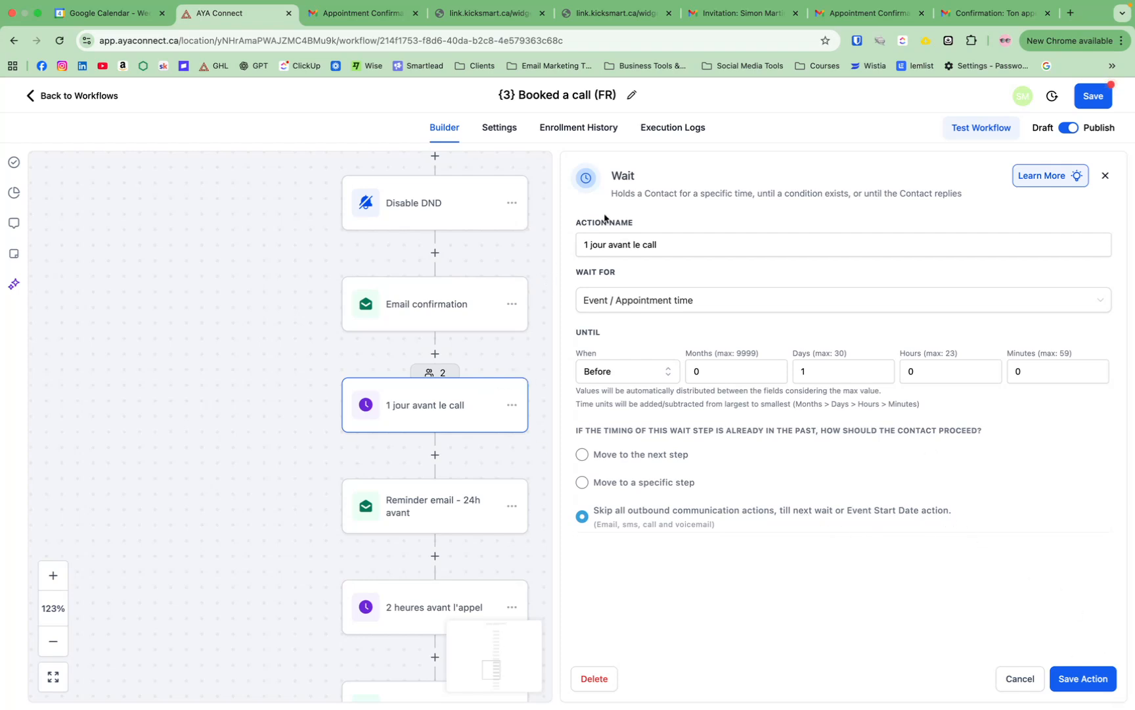
pyautogui.click(1101, 683)
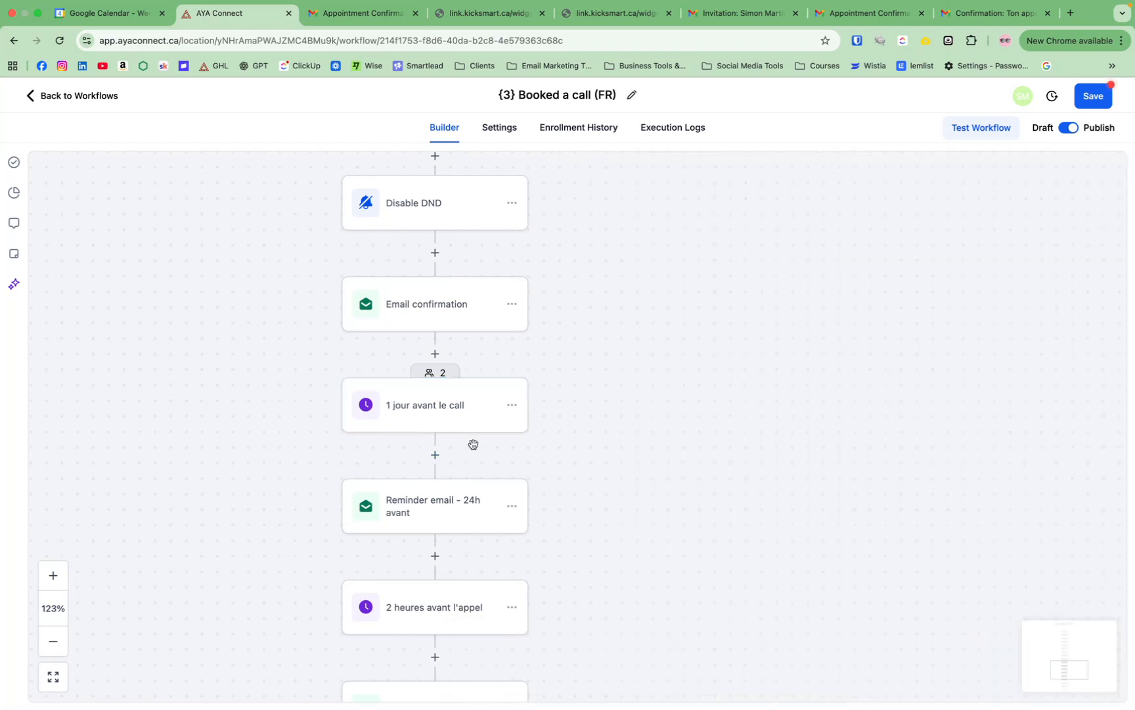
# - Review the subject, appointment placeholders and reschedule link of the "Reminder email - 24h avant" action, and save it
pyautogui.scroll(-3, 463, 450)
pyautogui.scroll(-2, 791, 469)
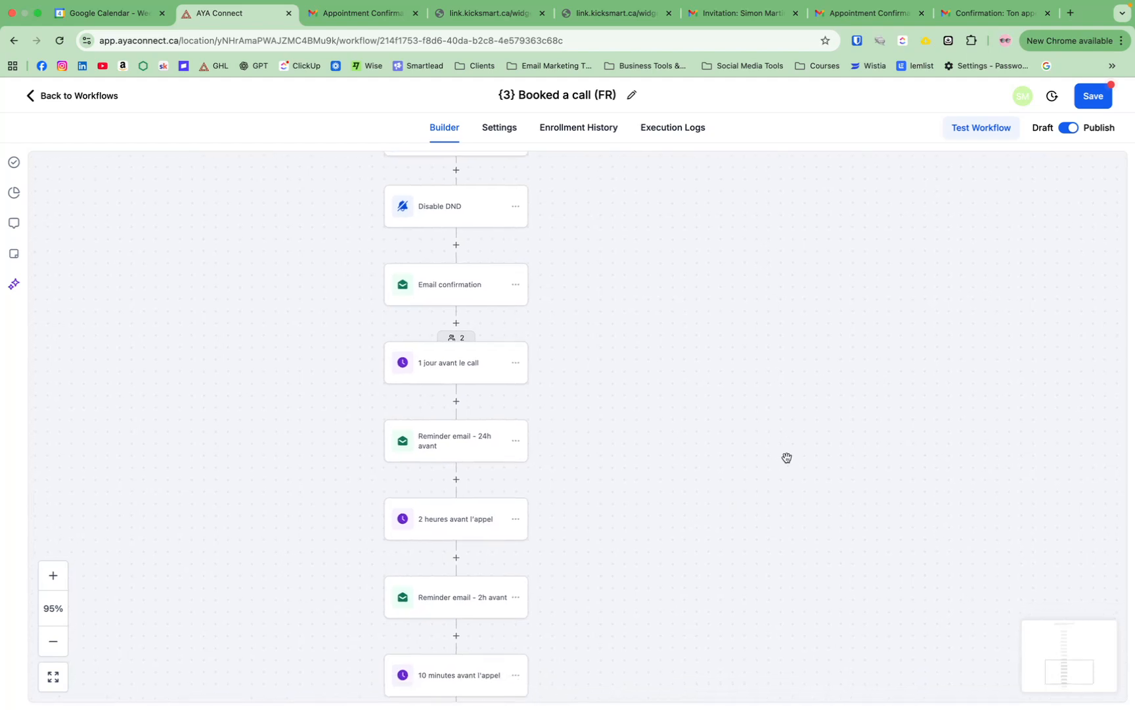
pyautogui.scroll(-1, 748, 454)
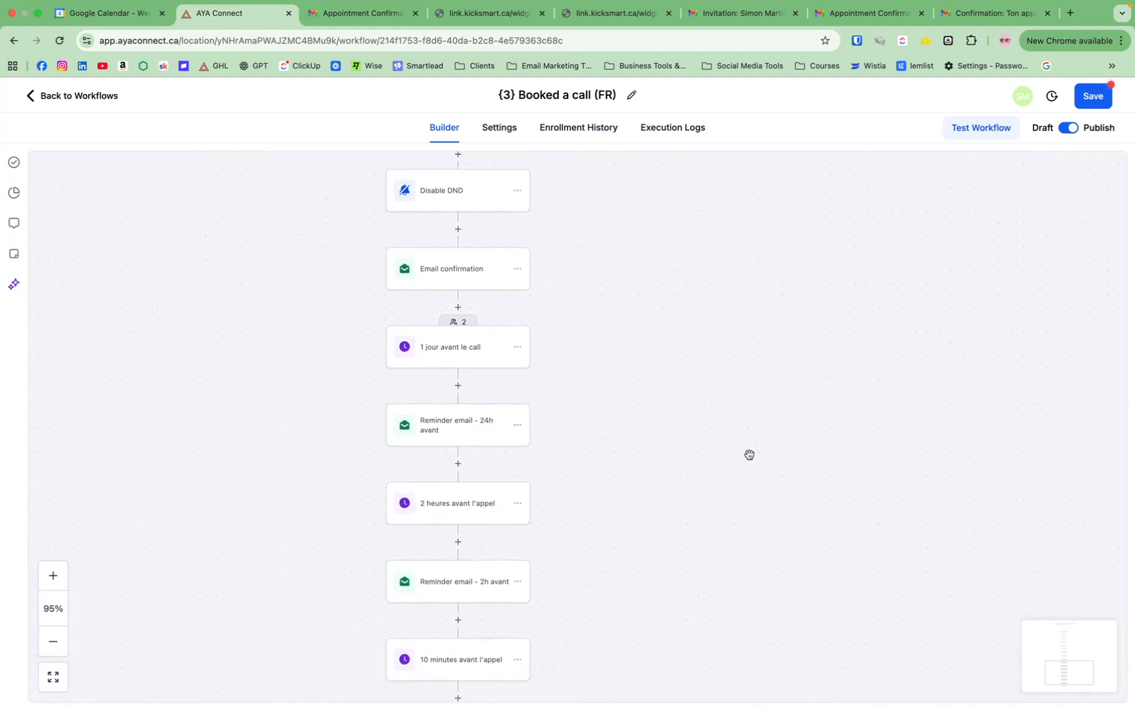
pyautogui.click(469, 420)
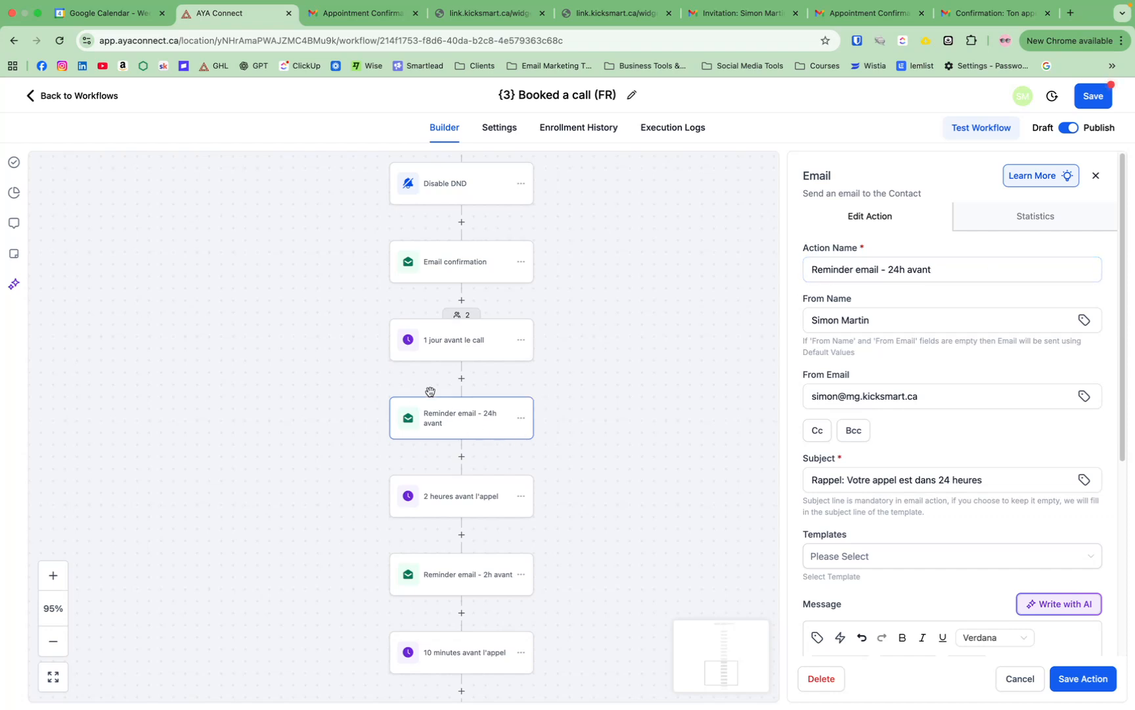
pyautogui.scroll(-2, 985, 515)
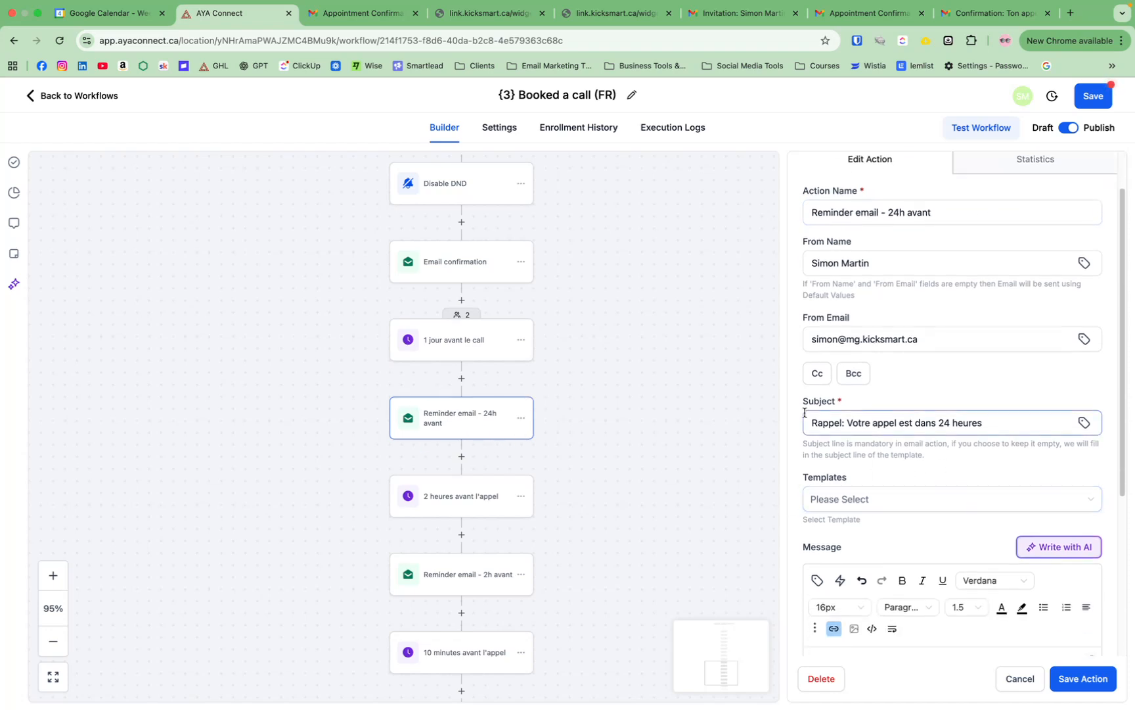
pyautogui.scroll(-8, 971, 424)
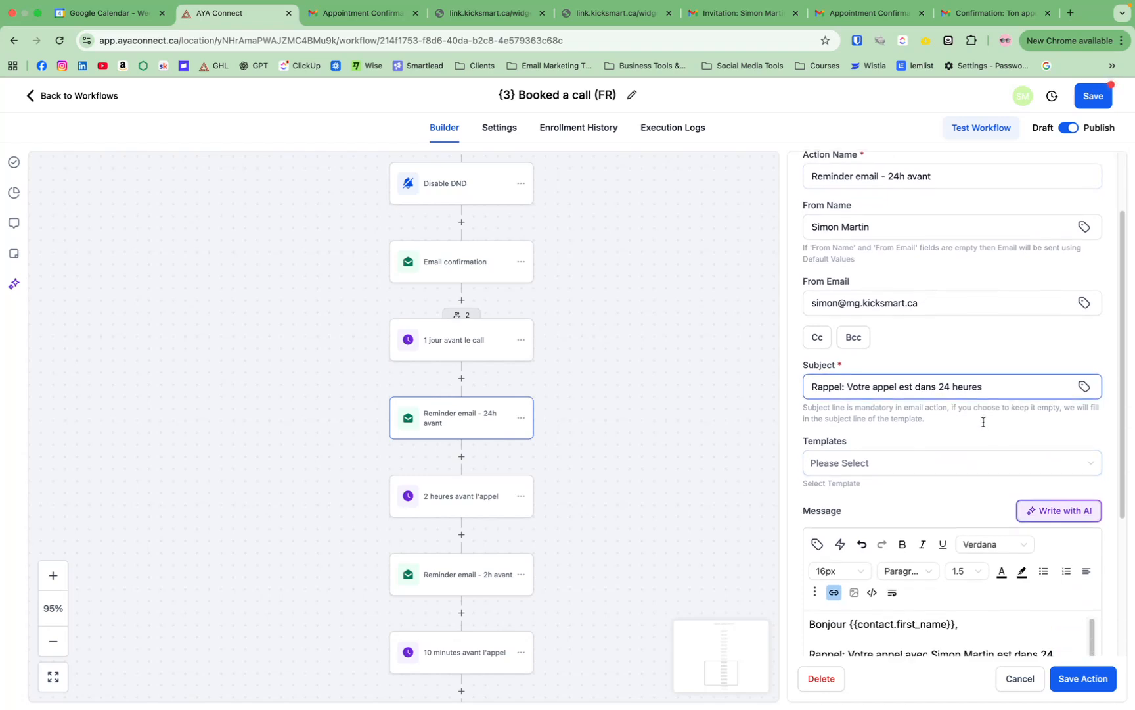
pyautogui.moveTo(811, 405); pyautogui.dragTo(1014, 536)
pyautogui.click(970, 463)
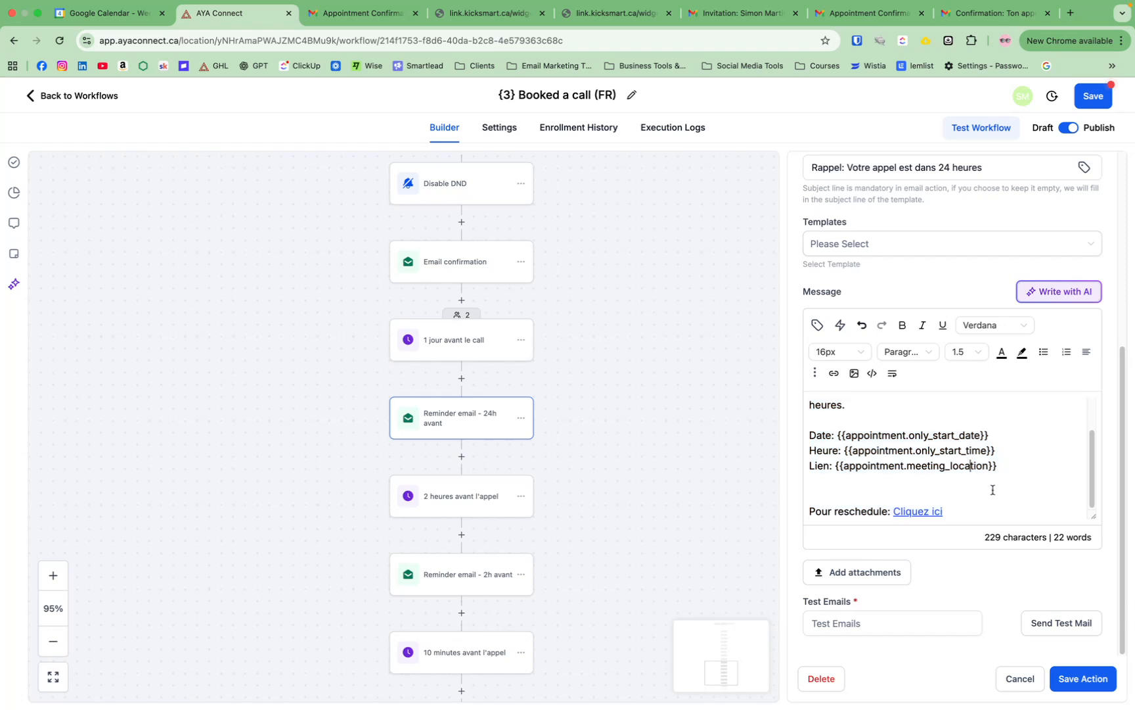
pyautogui.scroll(2, 966, 482)
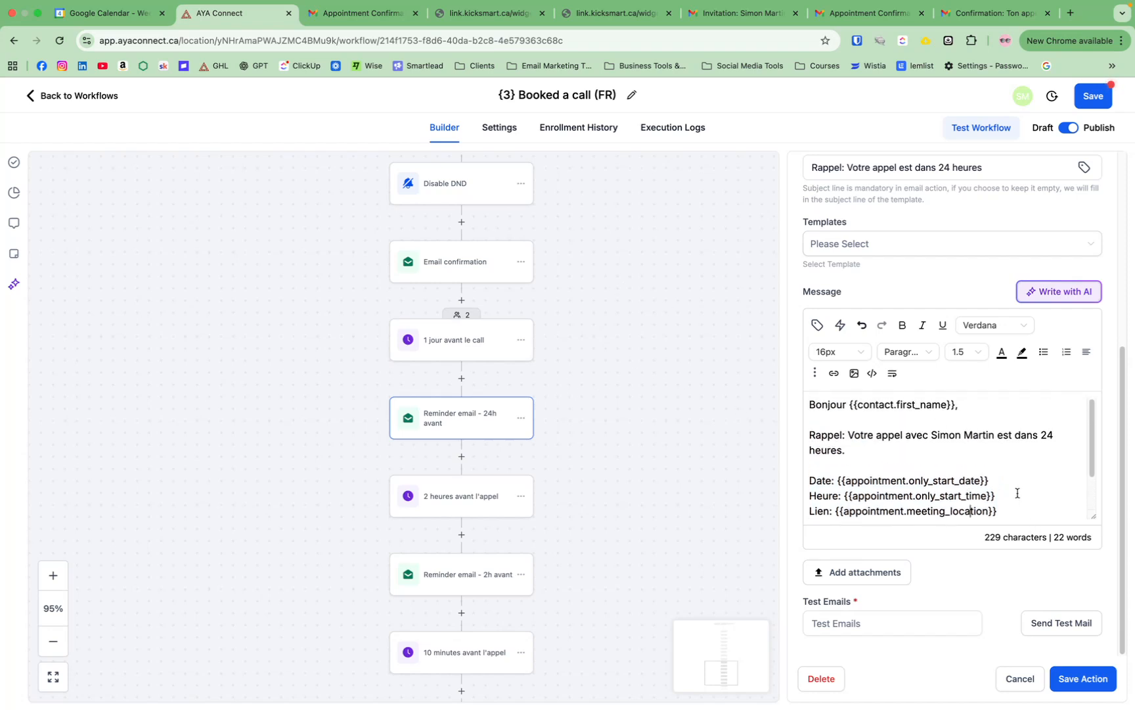
pyautogui.scroll(-2, 1017, 493)
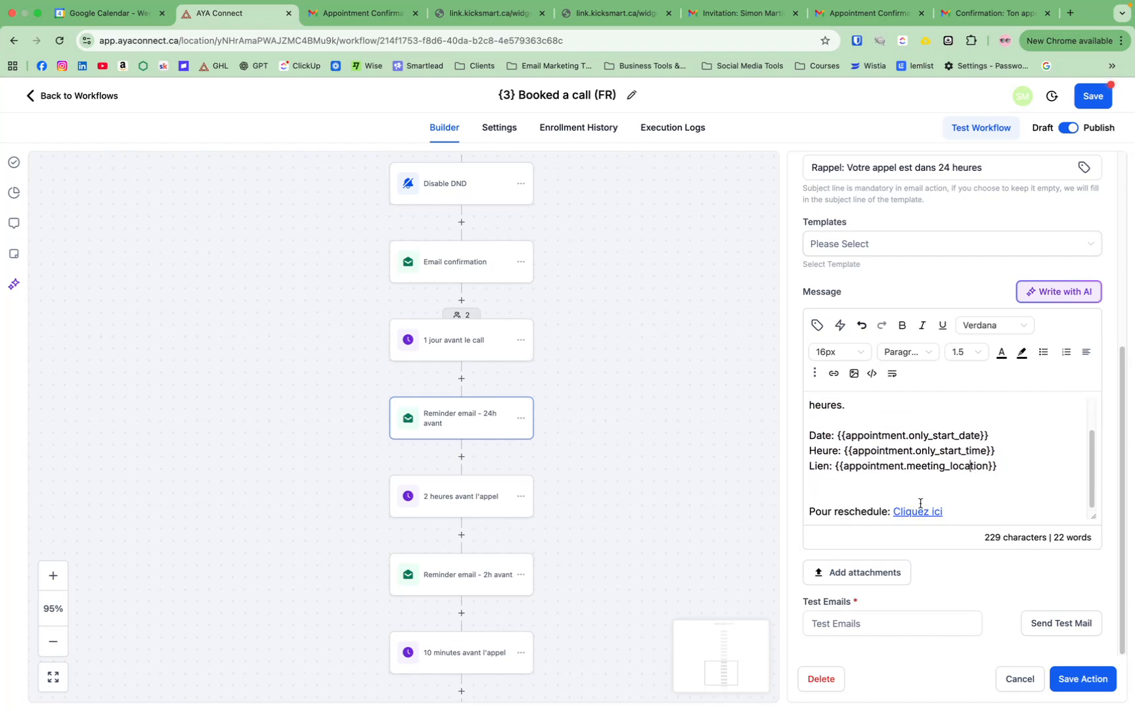
pyautogui.scroll(3, 920, 502)
pyautogui.click(1091, 684)
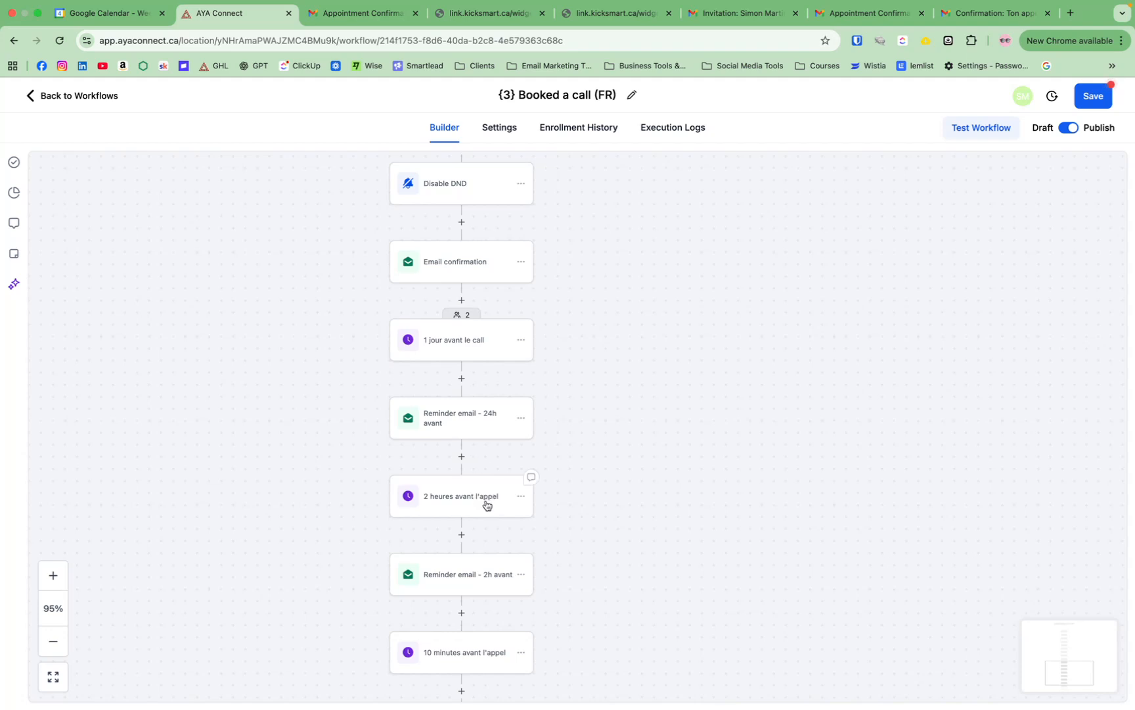
# - Check the timing of the "2 heures avant l'appel" and "10 minutes avant l'appel" wait actions, saving each one
pyautogui.click(452, 491)
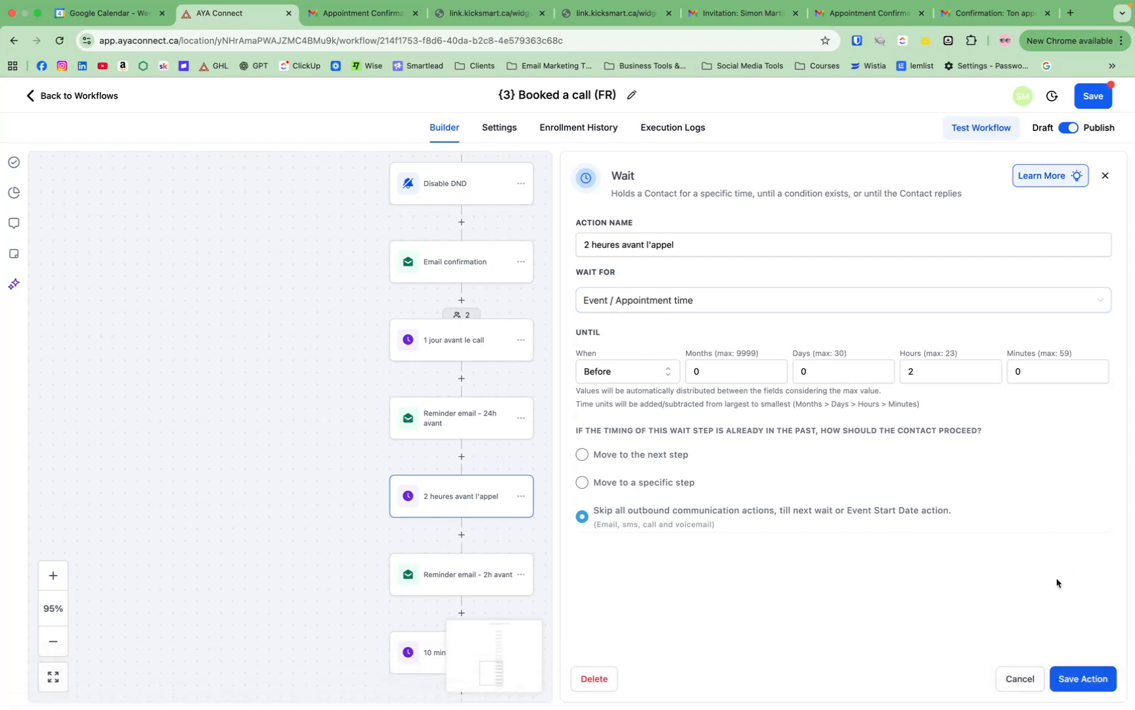
pyautogui.click(1082, 678)
pyautogui.scroll(-3, 665, 487)
pyautogui.scroll(-3, 725, 480)
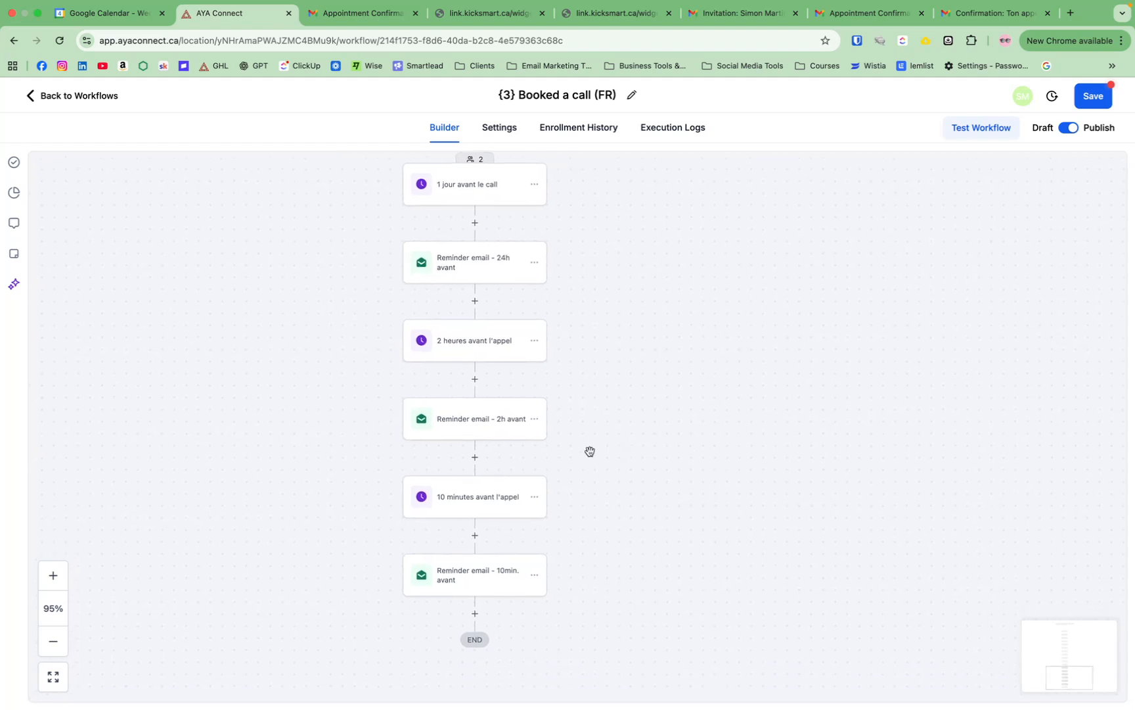
pyautogui.click(473, 504)
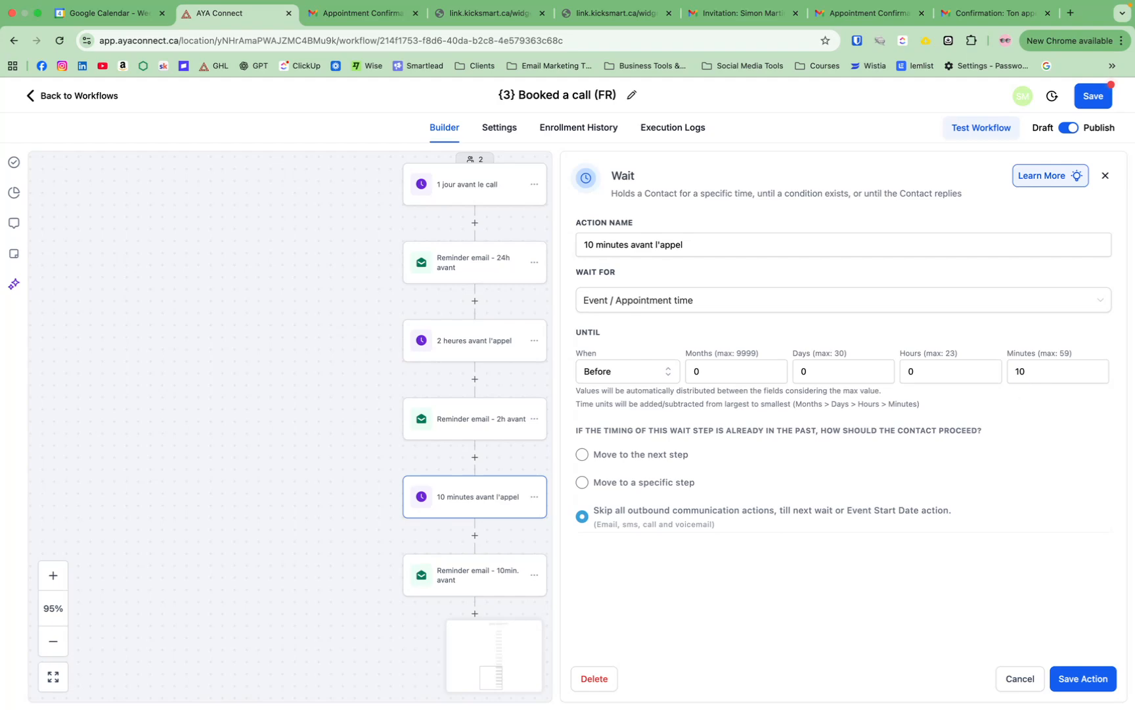
pyautogui.click(1072, 680)
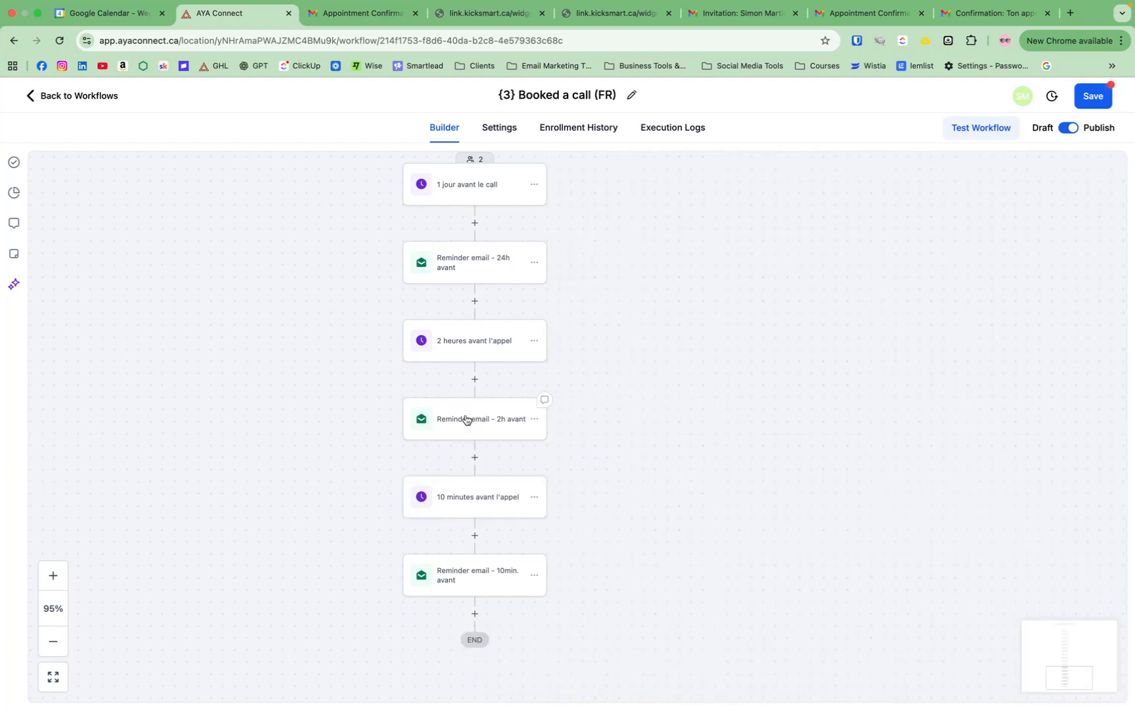
# - Review the message, meeting link placeholder and reschedule link of the "Reminder email - 2h avant" action
pyautogui.click(466, 418)
pyautogui.scroll(-6, 943, 542)
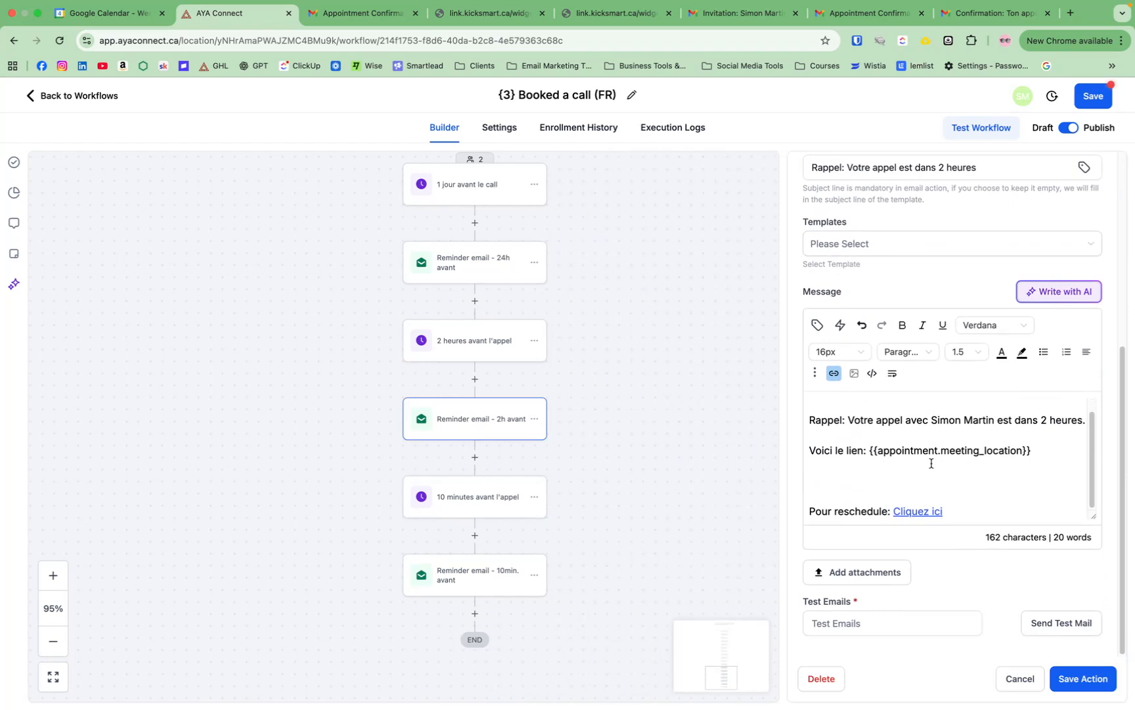
pyautogui.scroll(1, 828, 453)
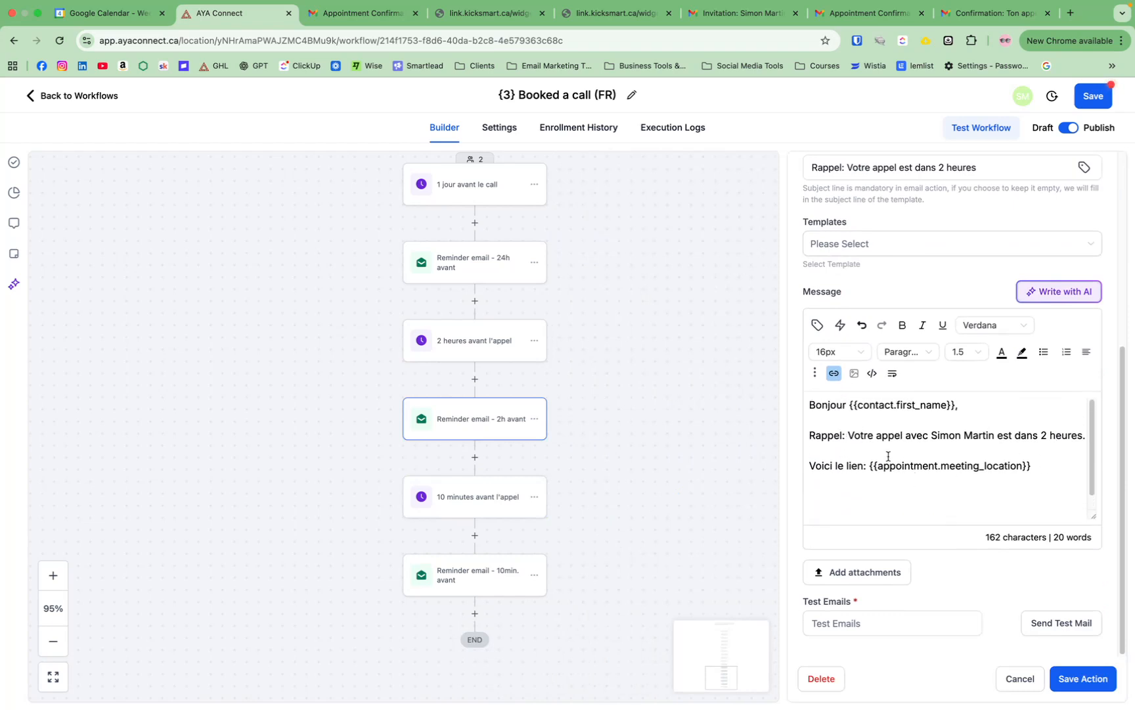
pyautogui.scroll(-1, 889, 455)
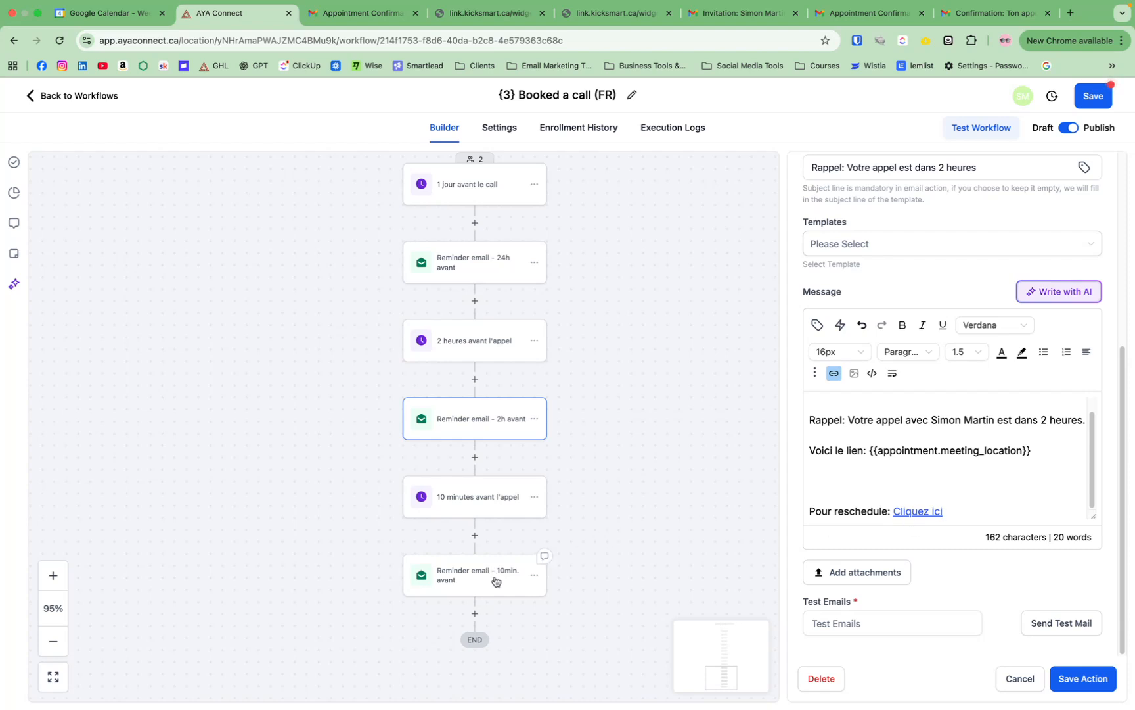
# - Review the message, subject and sender name of the "Reminder email - 10min. avant" action, and save it
pyautogui.click(480, 573)
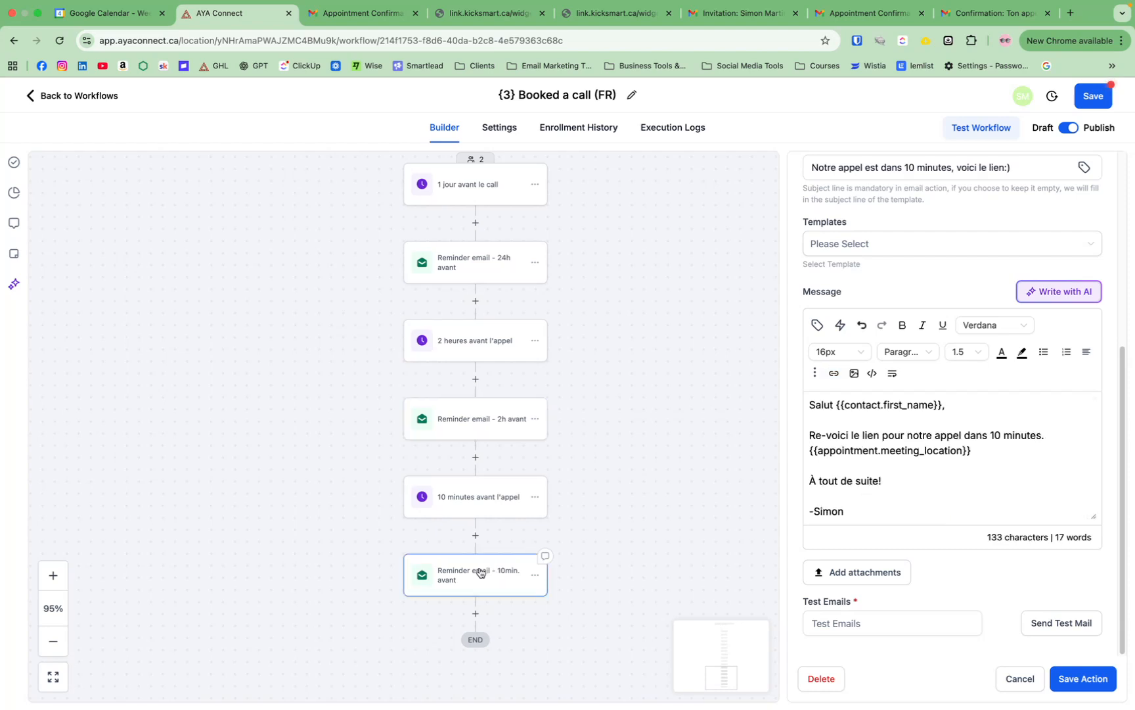
pyautogui.scroll(3, 929, 459)
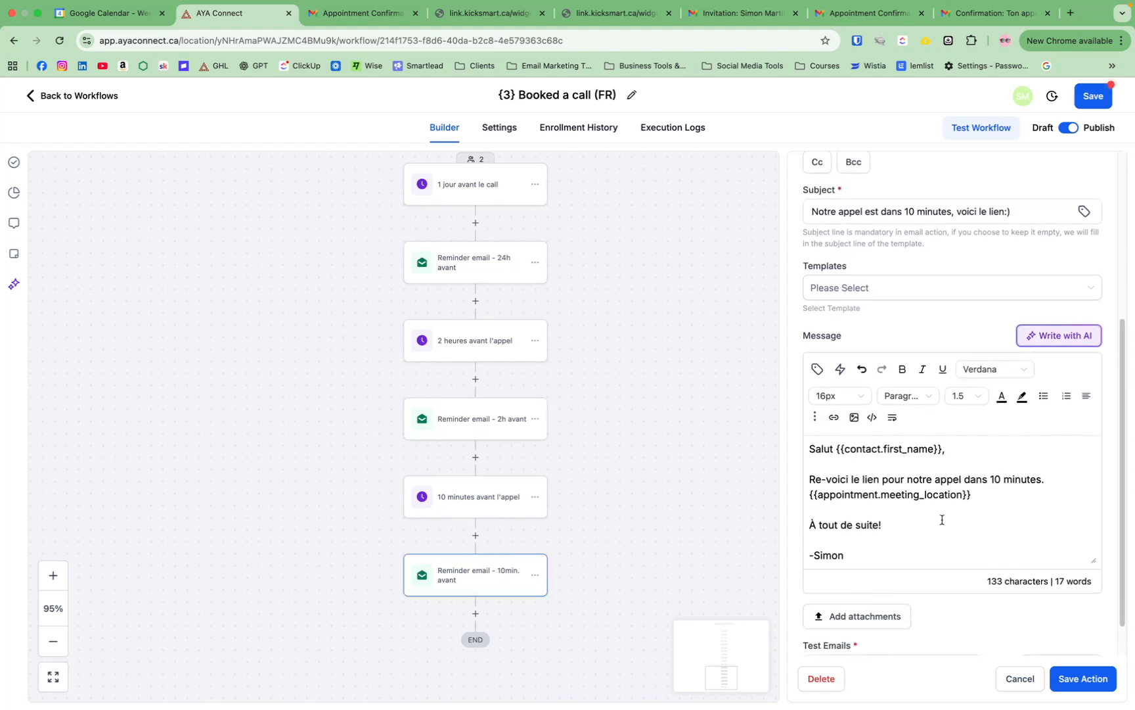
pyautogui.scroll(-3, 870, 488)
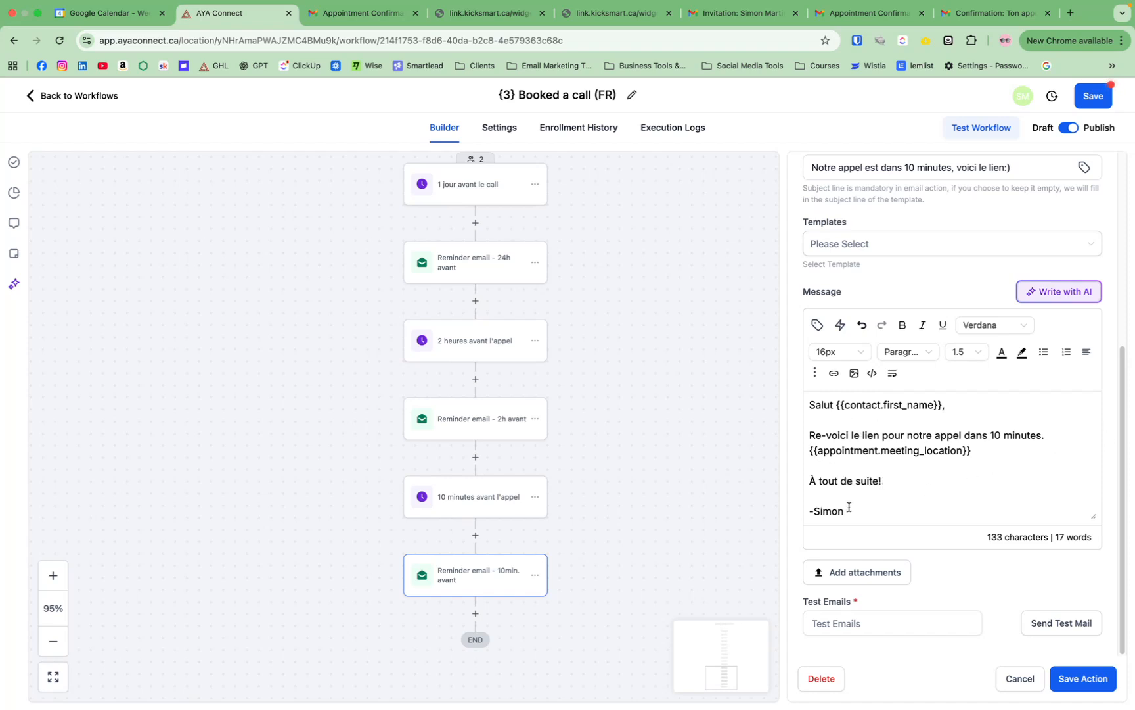
pyautogui.scroll(3, 920, 463)
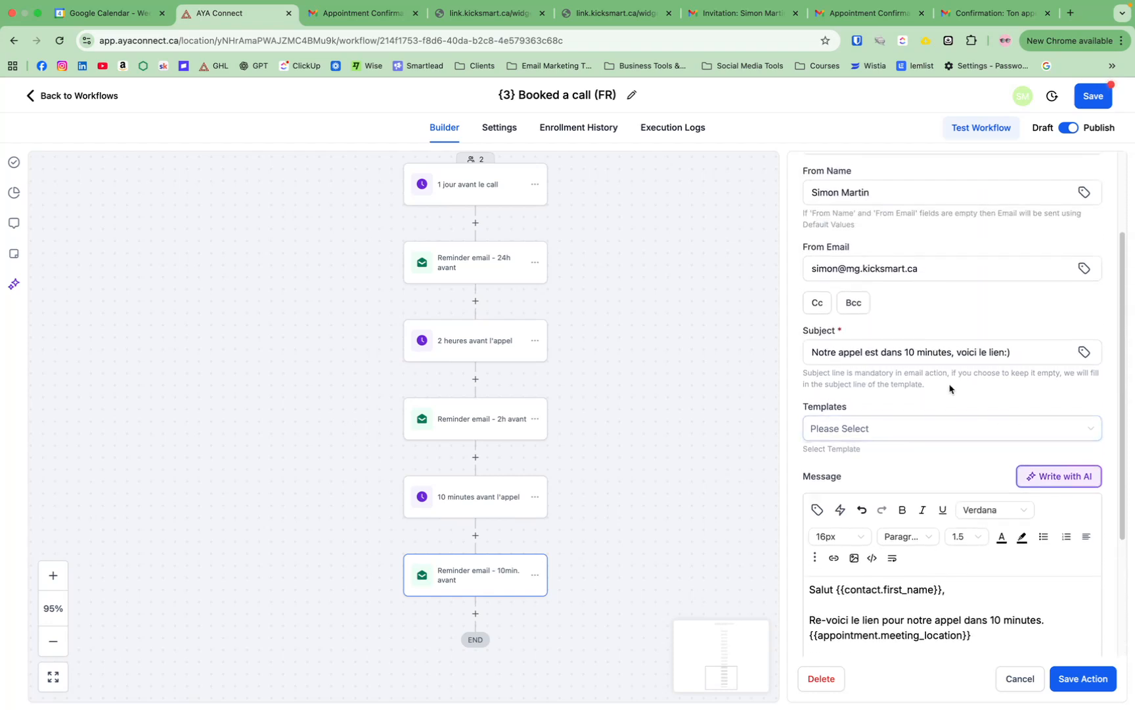
pyautogui.click(907, 354)
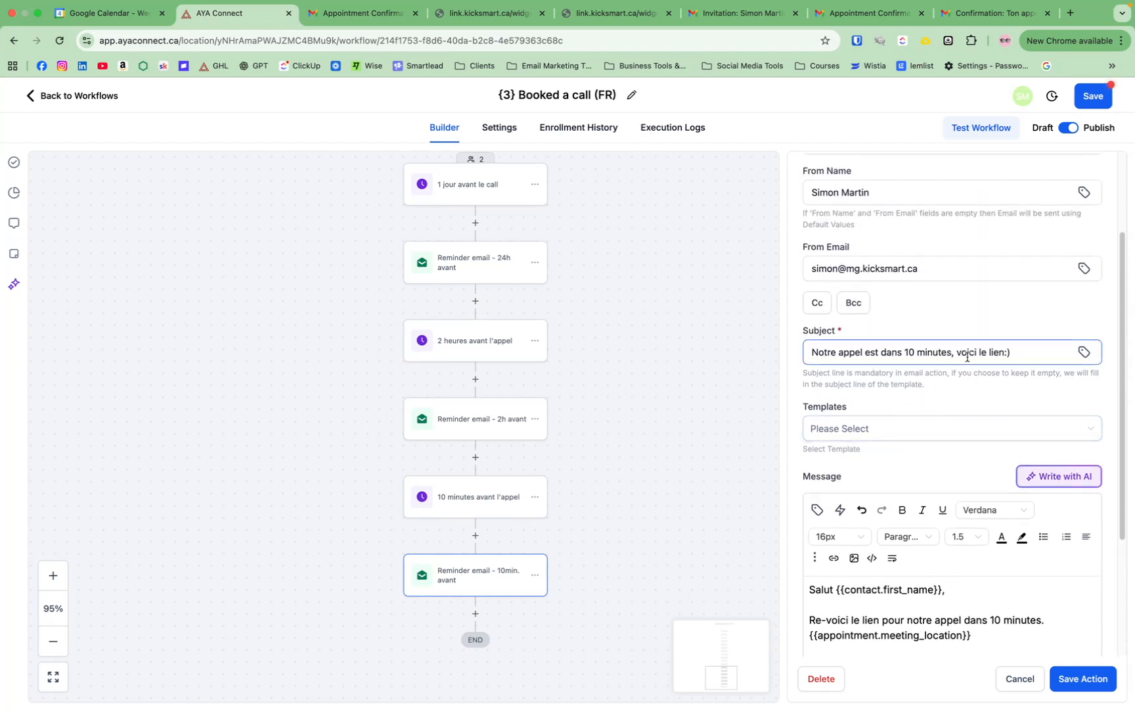
pyautogui.scroll(3, 874, 372)
pyautogui.click(883, 320)
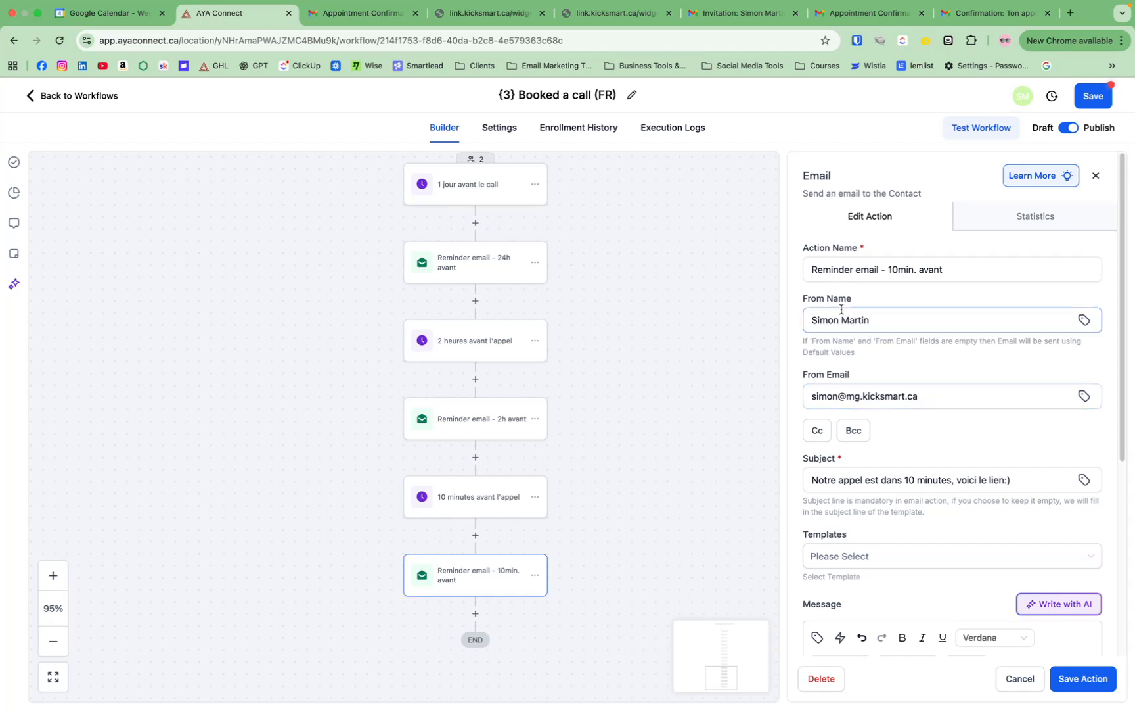
pyautogui.click(1095, 680)
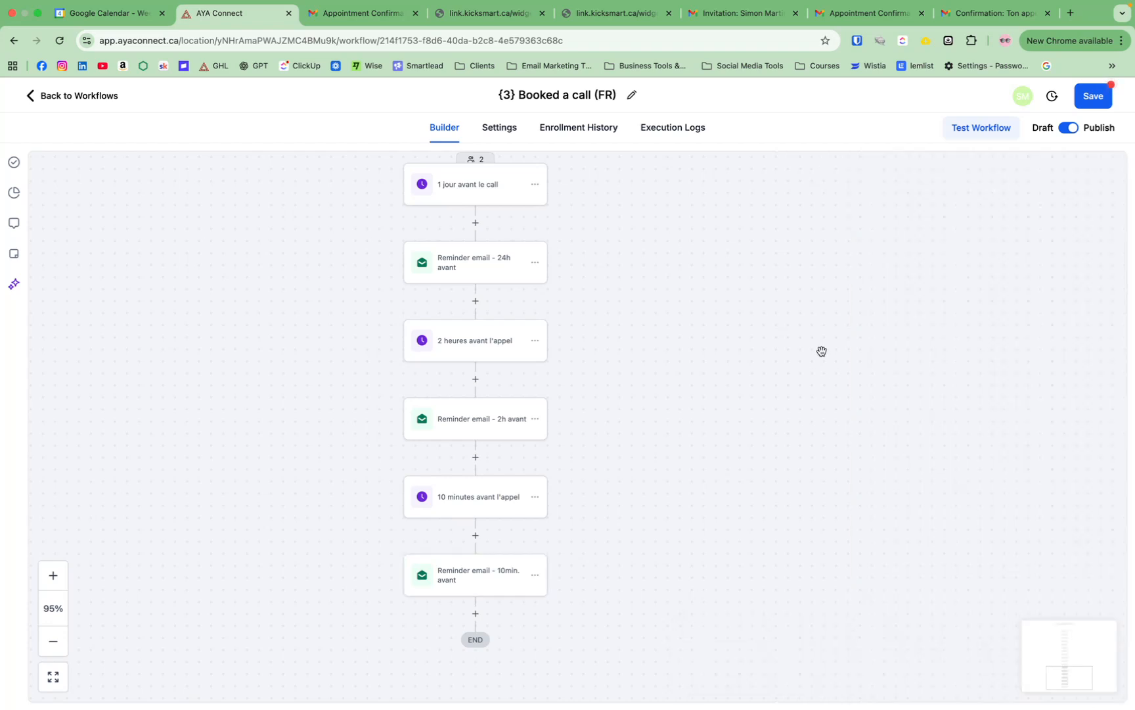
# - Save the "{3} Booked a call (FR)" workflow and open "Call cancelled (FR)" from the Appointments automations folder
pyautogui.click(1099, 97)
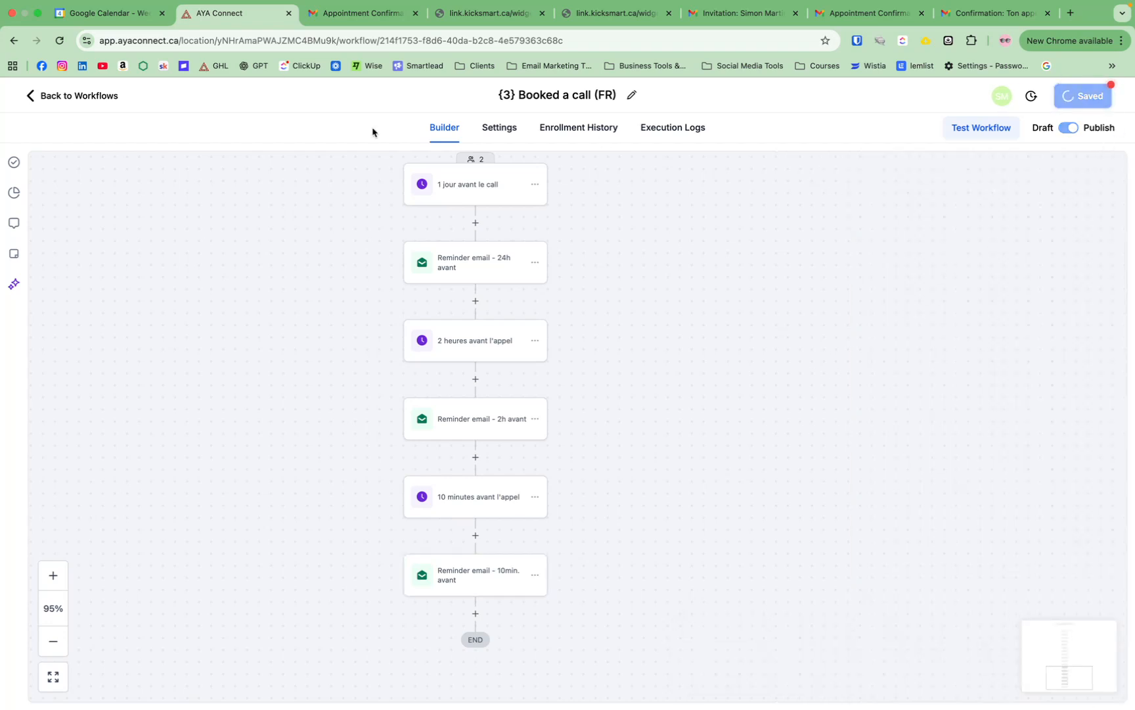
pyautogui.click(83, 96)
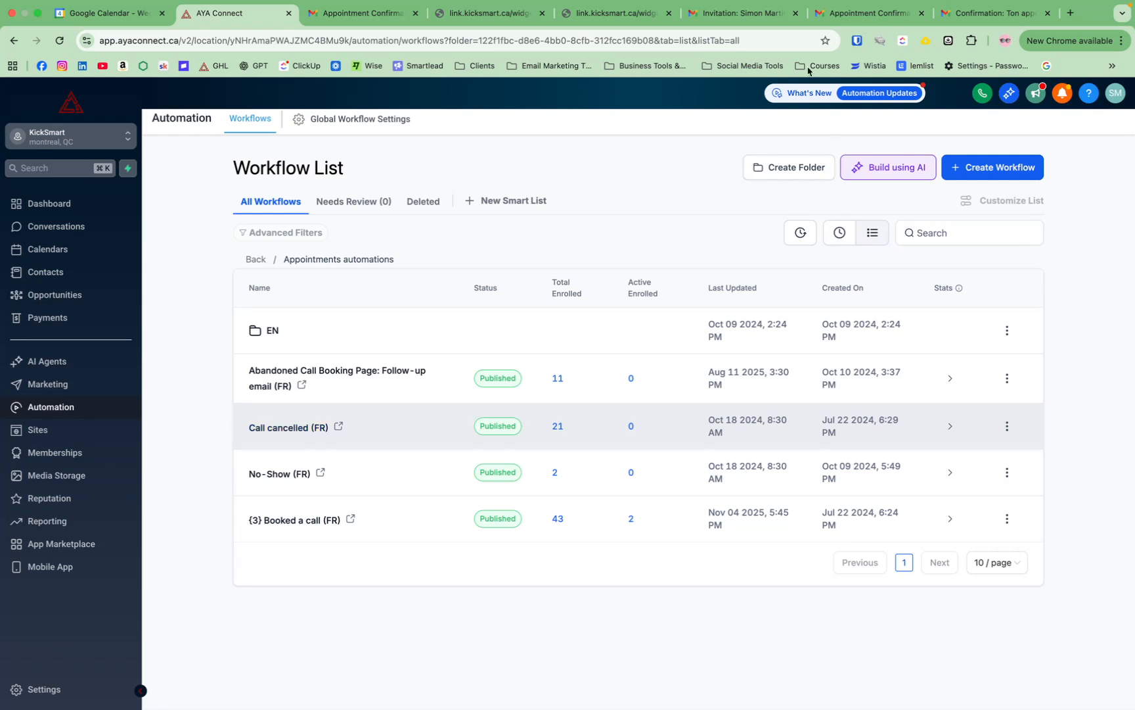
pyautogui.click(274, 436)
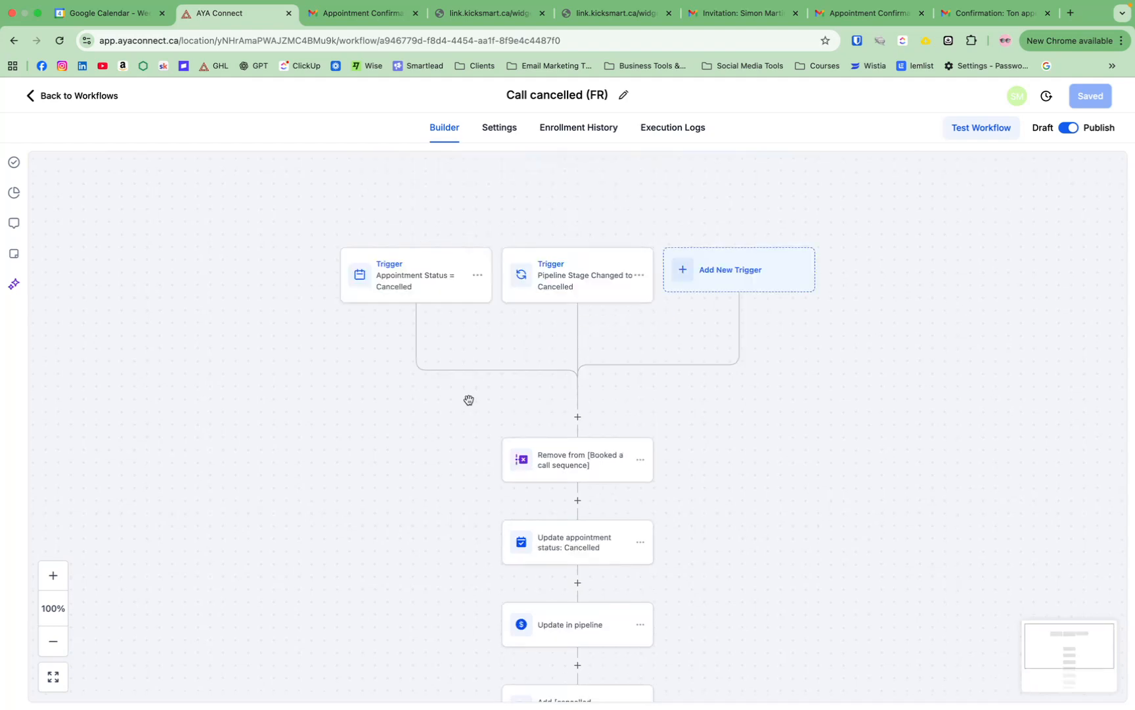
# - Review the "Appointment Status = Cancelled" trigger and the pipeline stage options of "Pipeline Stage Changed to Cancelled", saving the latter with the Cancelled stage
pyautogui.click(459, 286)
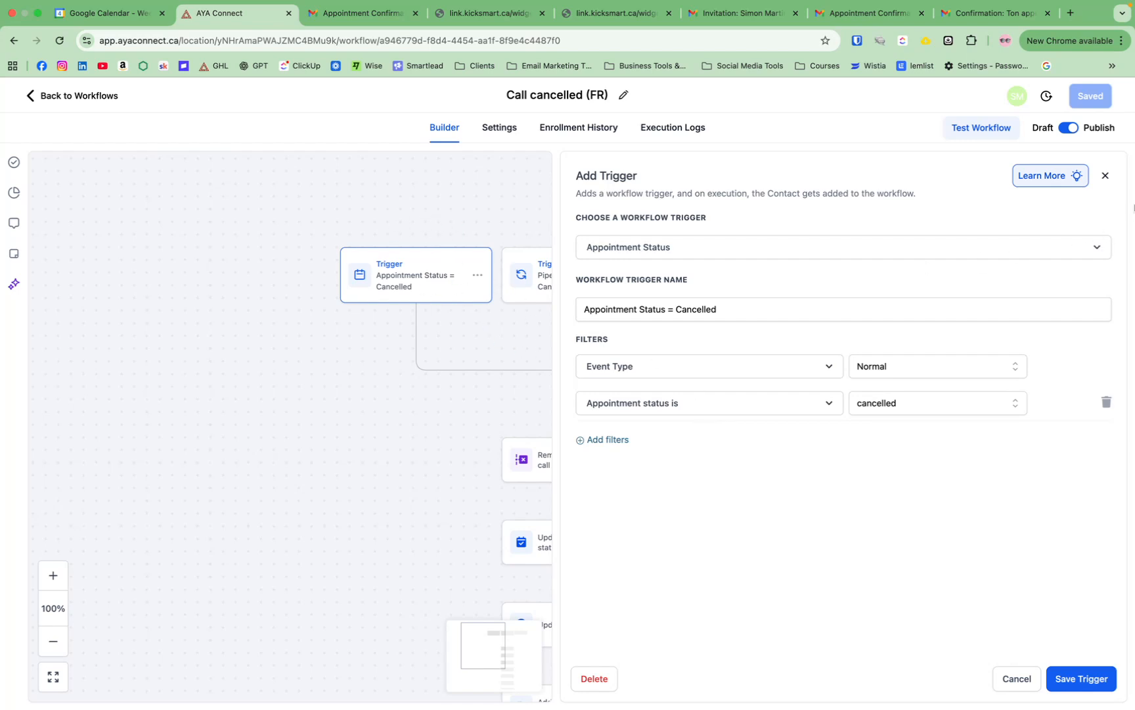
pyautogui.click(1106, 175)
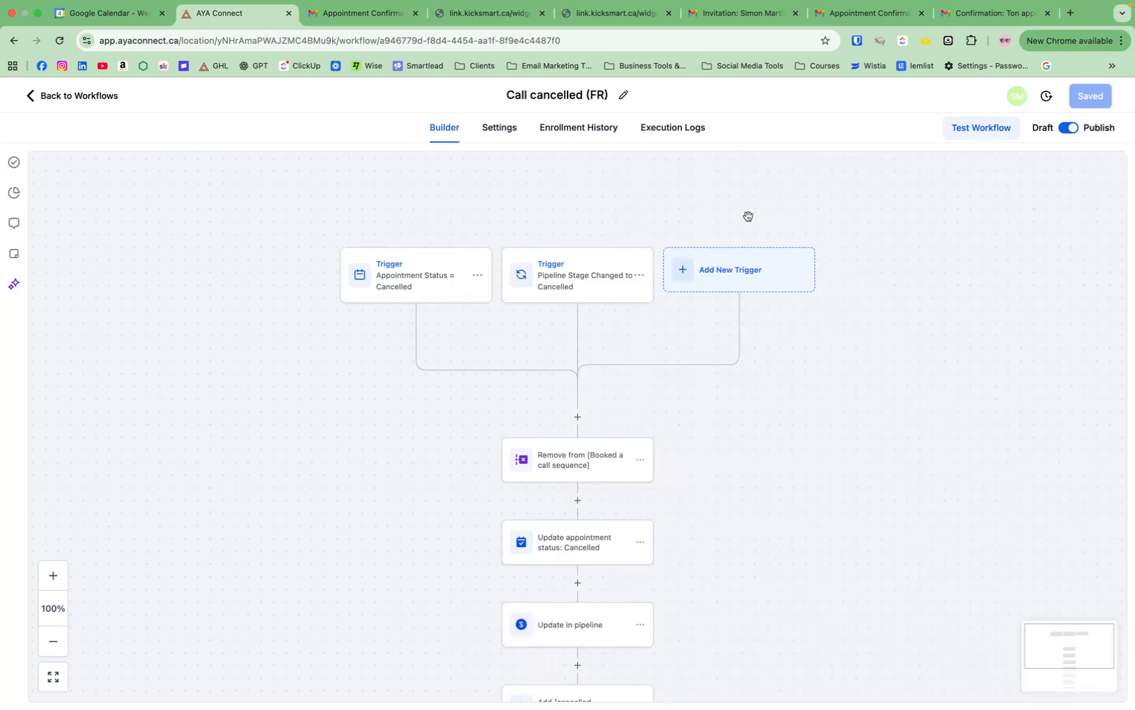
pyautogui.click(573, 279)
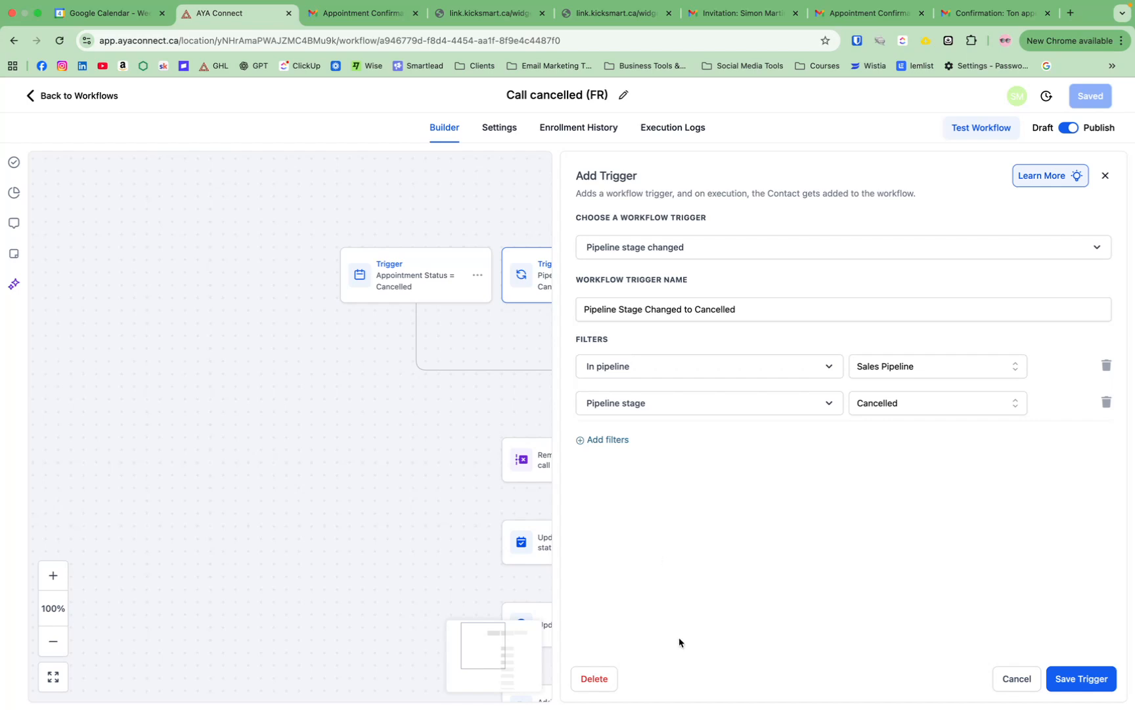
pyautogui.click(900, 408)
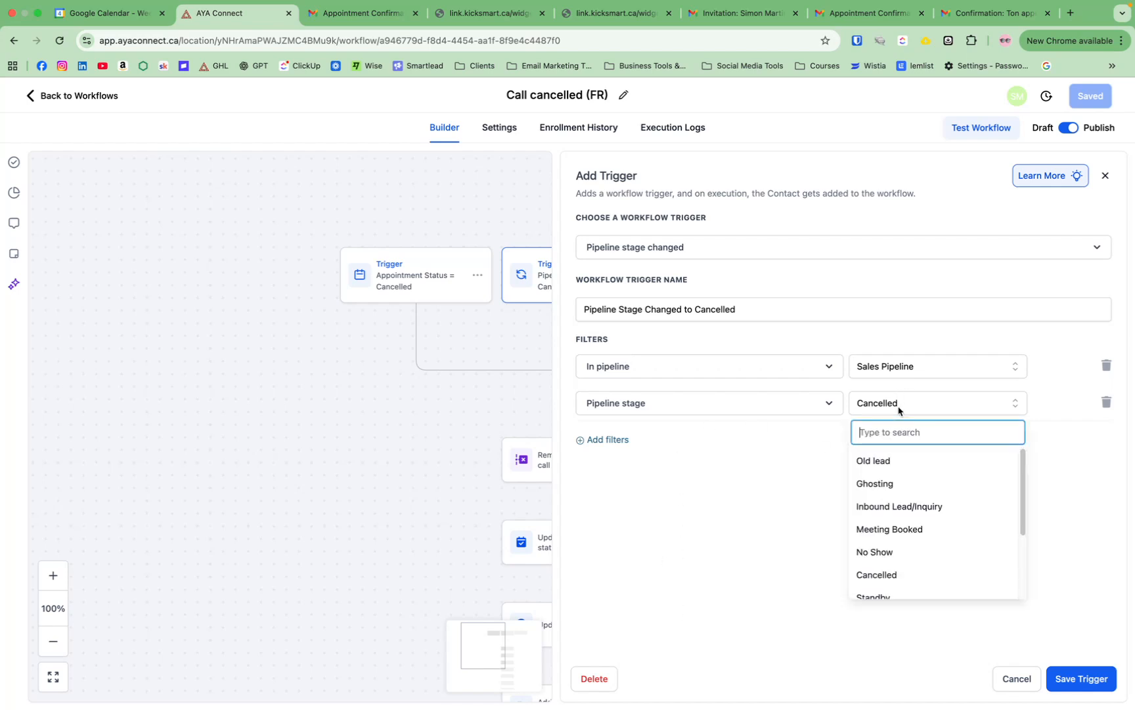
pyautogui.click(798, 522)
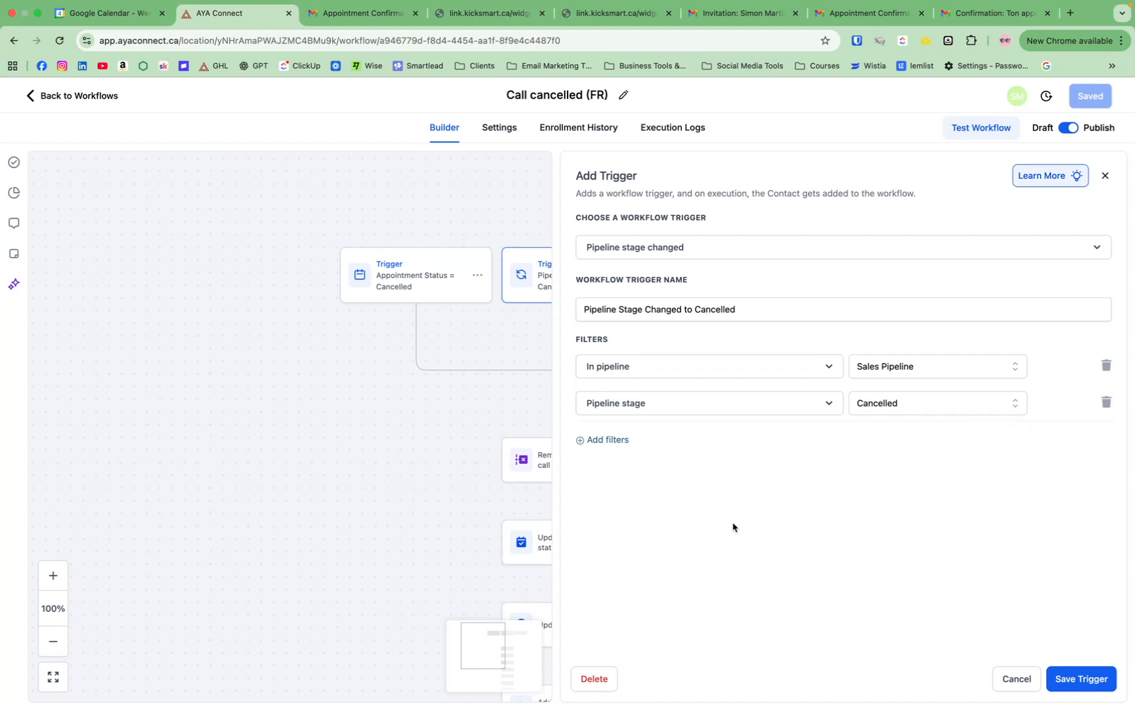
pyautogui.click(1078, 682)
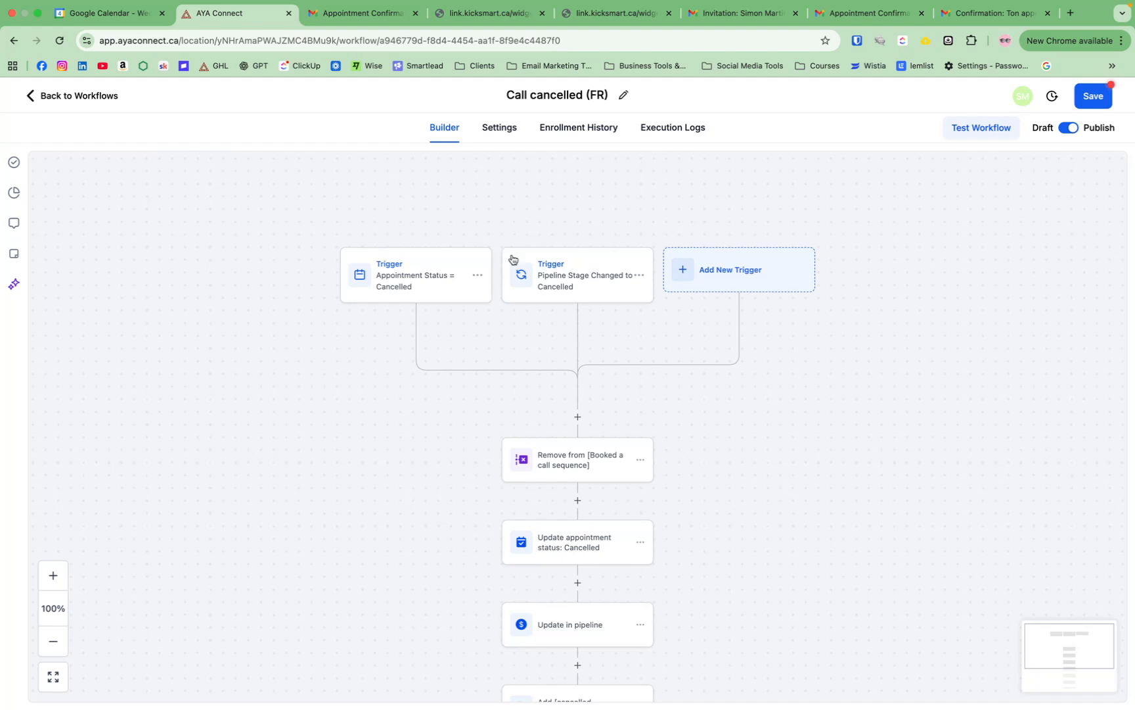
# - Review which workflow the "Remove from [Booked a call sequence]" action removes the contact from, and close it
pyautogui.scroll(-2, 772, 573)
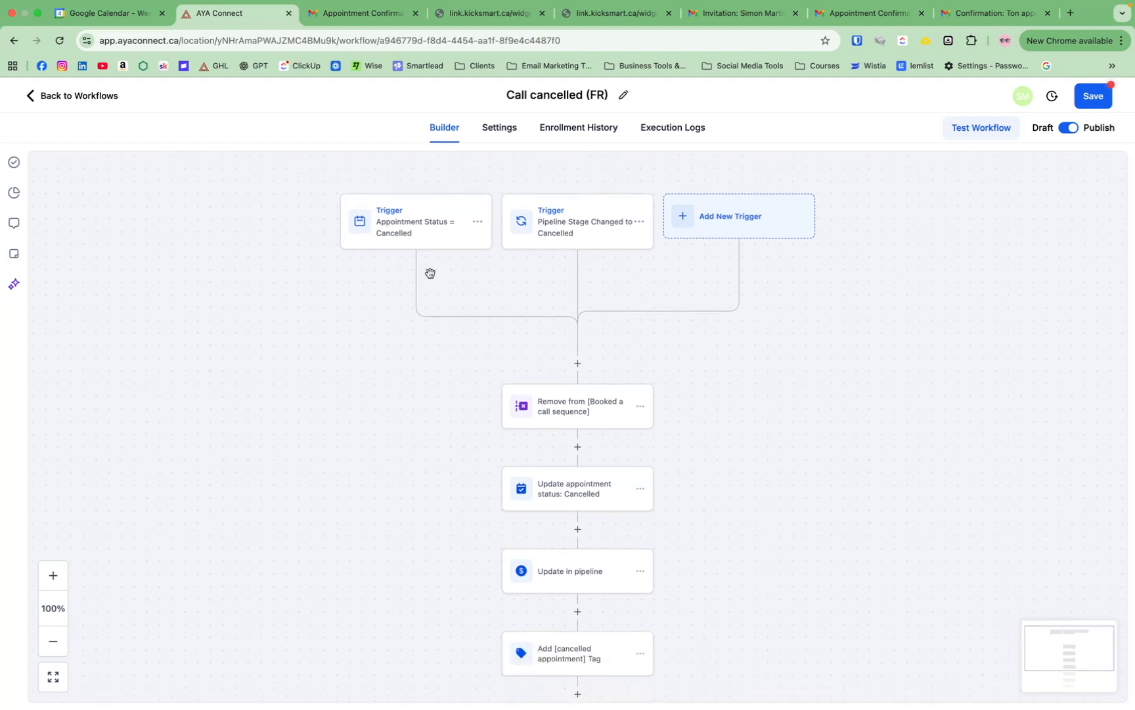
pyautogui.click(590, 419)
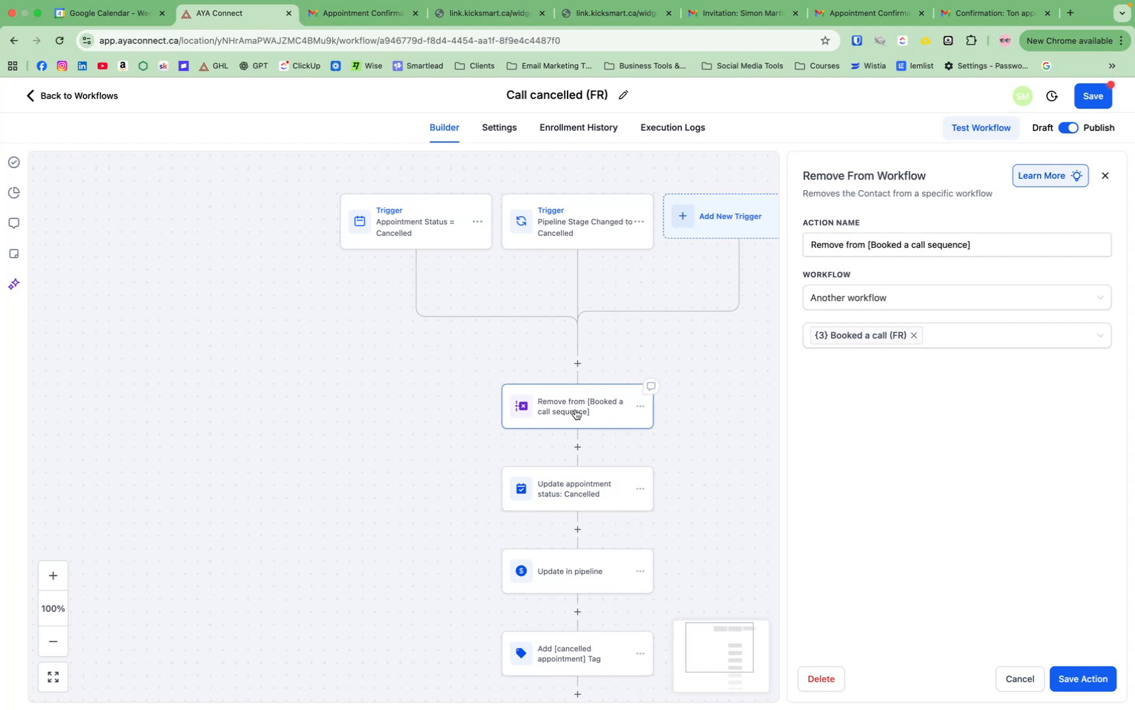
pyautogui.click(1106, 176)
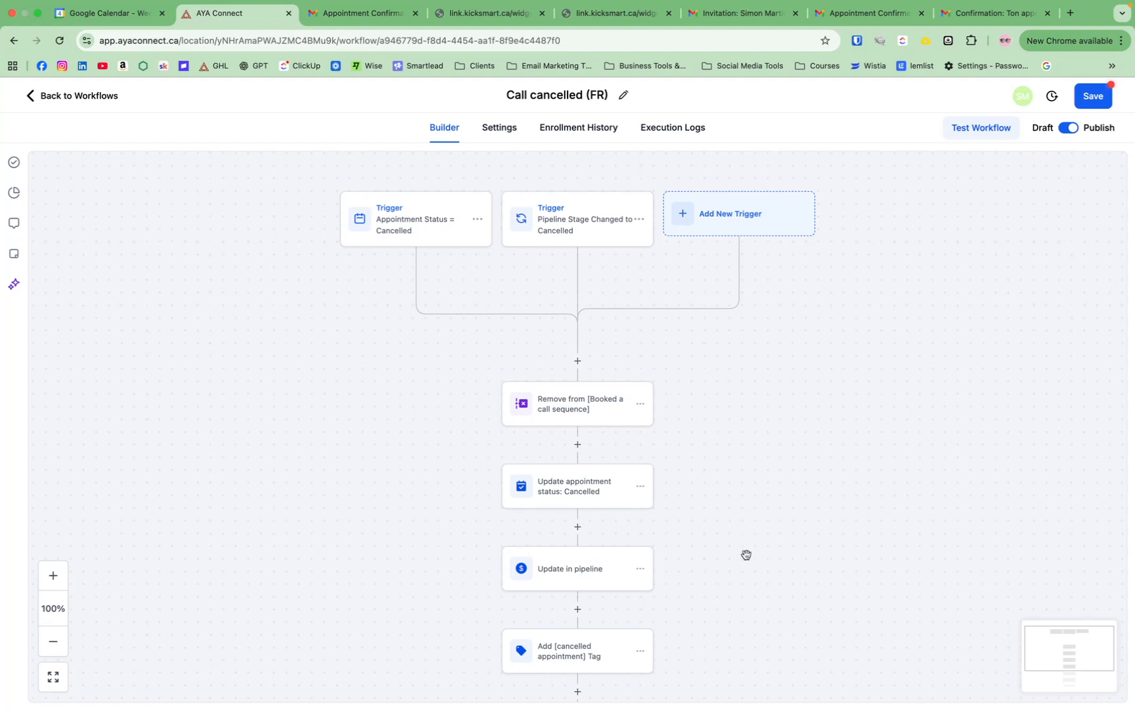
# - Review the status options of the "Update appointment status: Cancelled" action and save it with the cancelled status
pyautogui.scroll(-2, 747, 555)
pyautogui.scroll(-4, 742, 552)
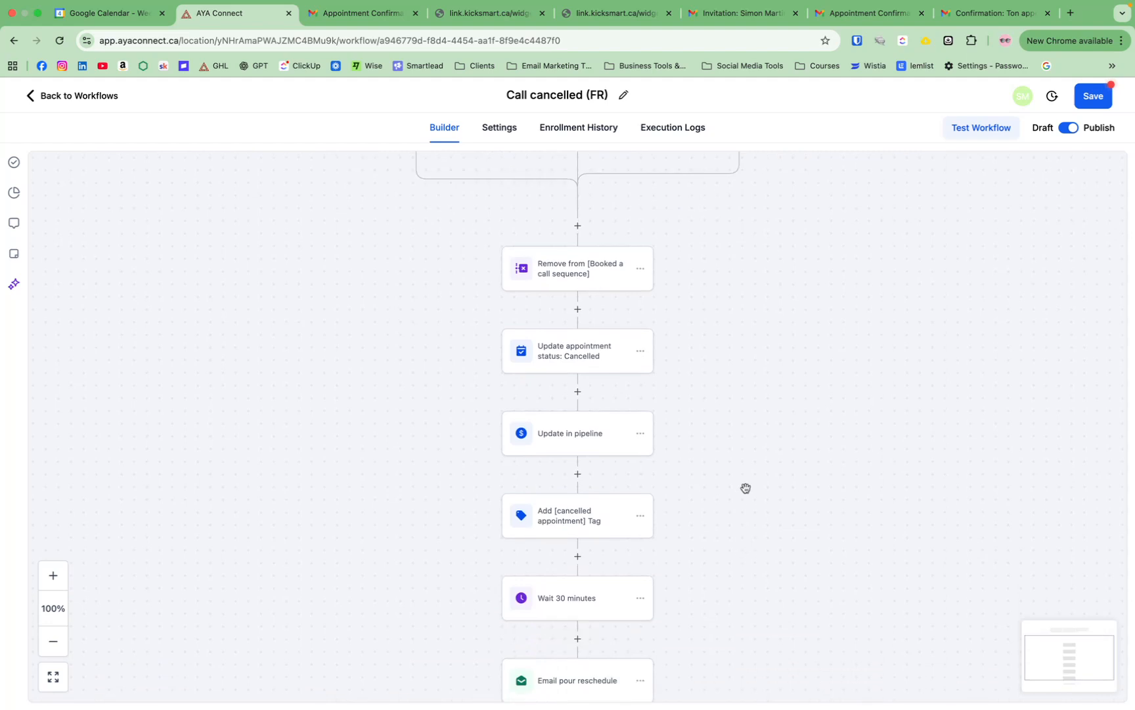
pyautogui.click(572, 358)
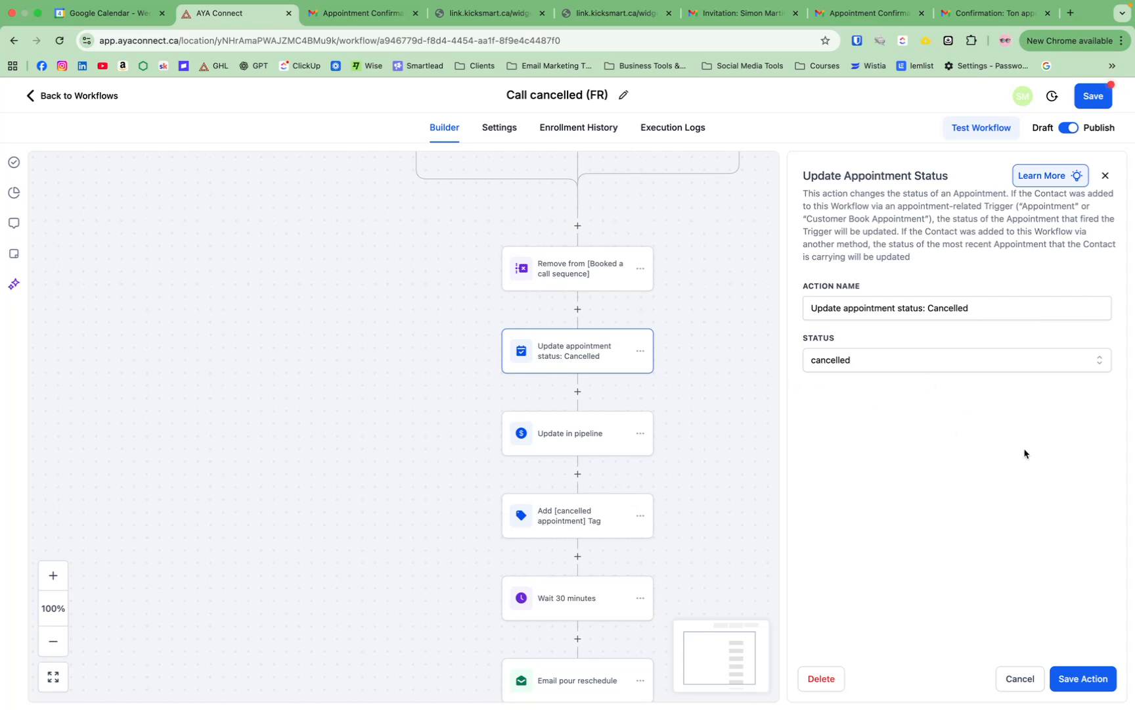
pyautogui.click(943, 358)
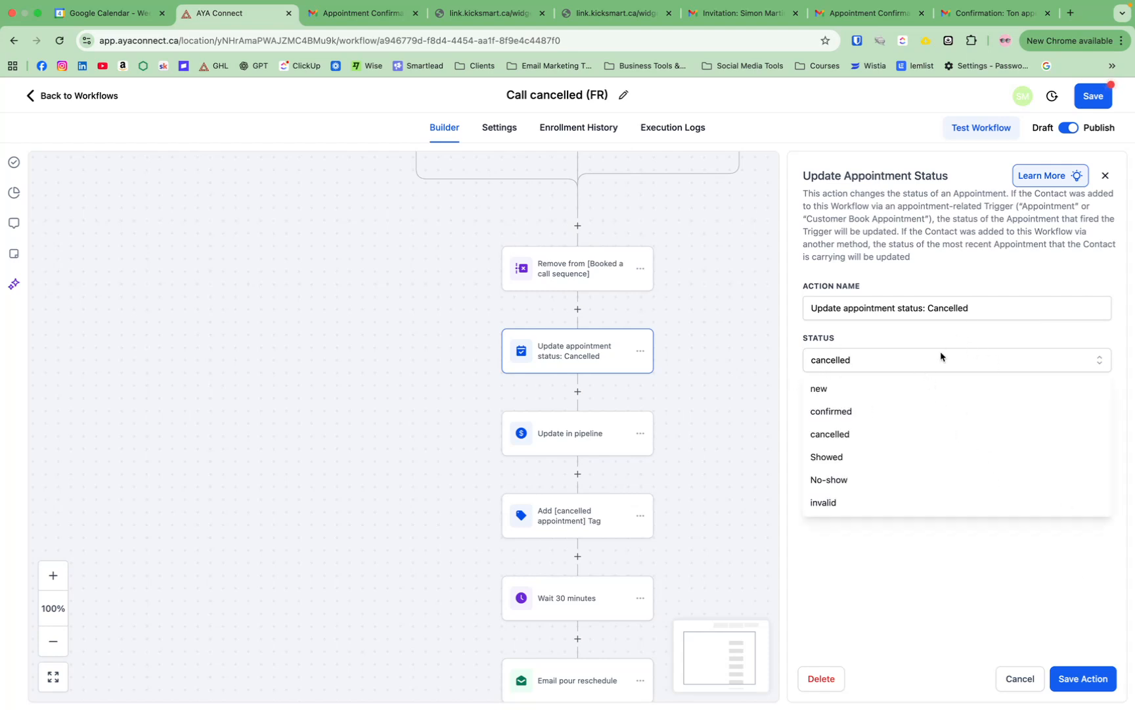
pyautogui.click(892, 545)
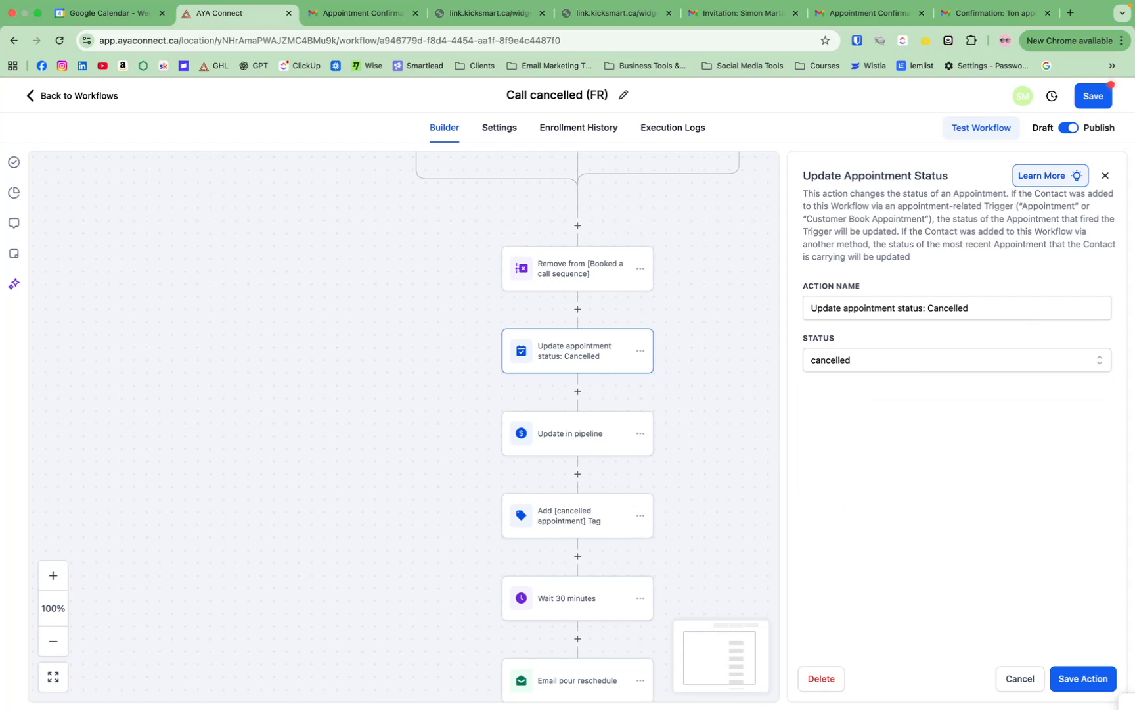
pyautogui.click(1100, 675)
# - Review the pipeline stage options of the "Update in pipeline" action and save it with the Cancelled stage of the Sales Pipeline
pyautogui.click(594, 443)
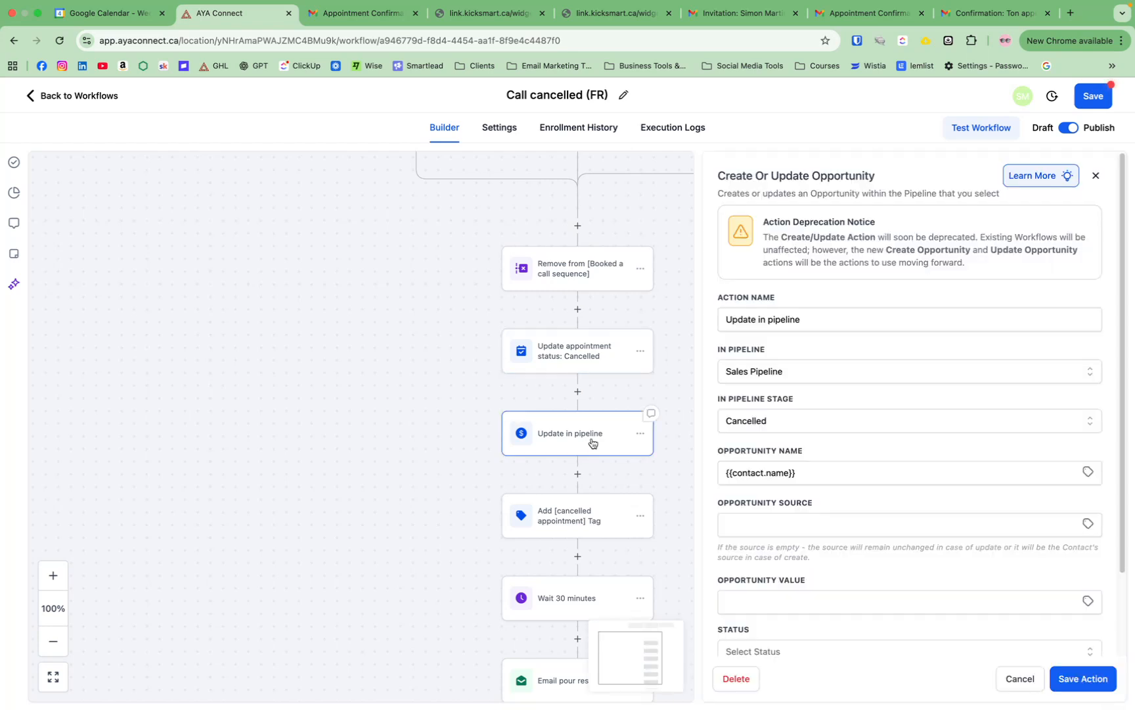
pyautogui.scroll(2, 592, 411)
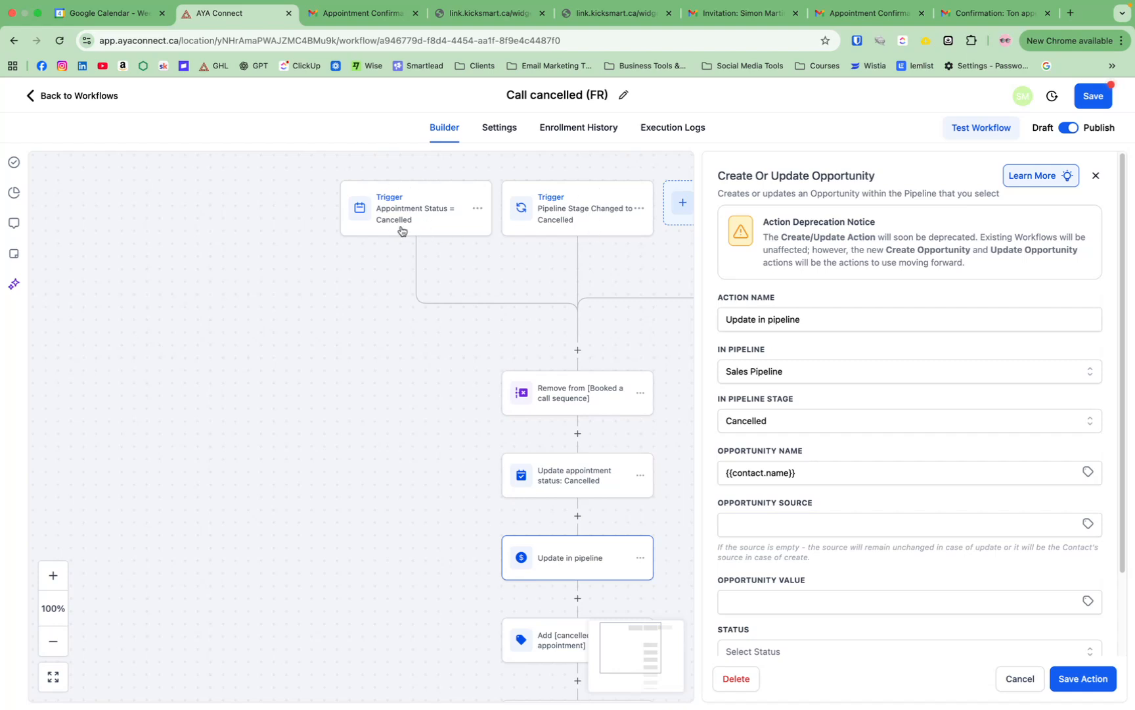
pyautogui.scroll(-1, 425, 355)
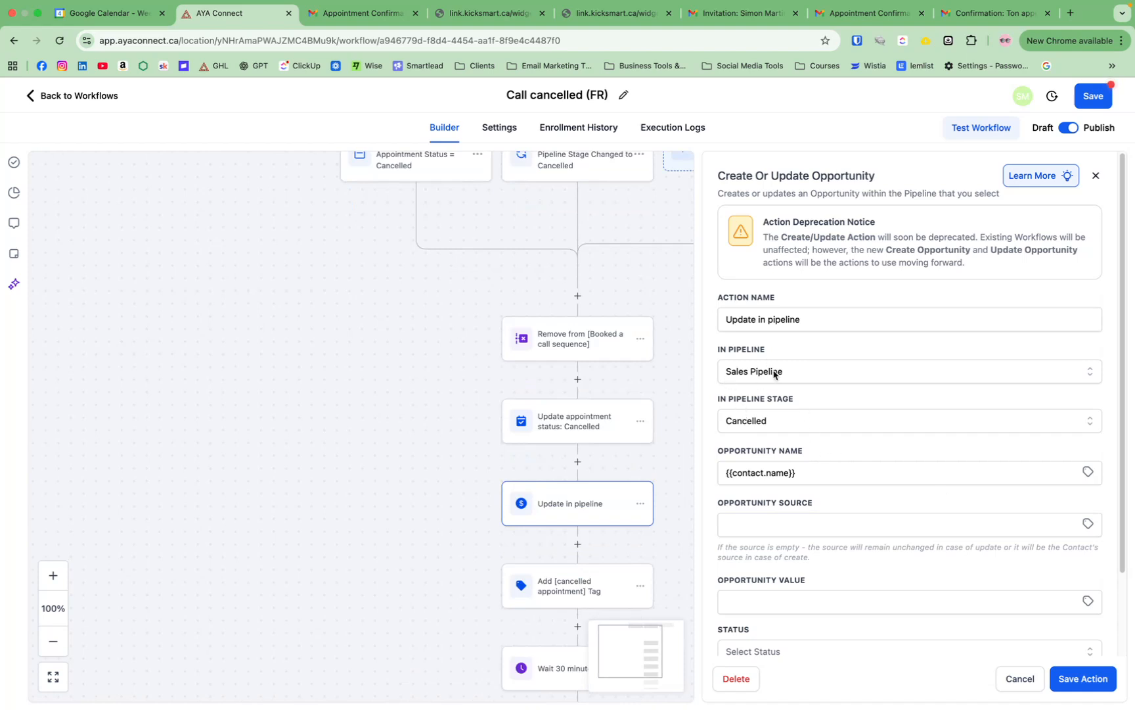
pyautogui.click(763, 428)
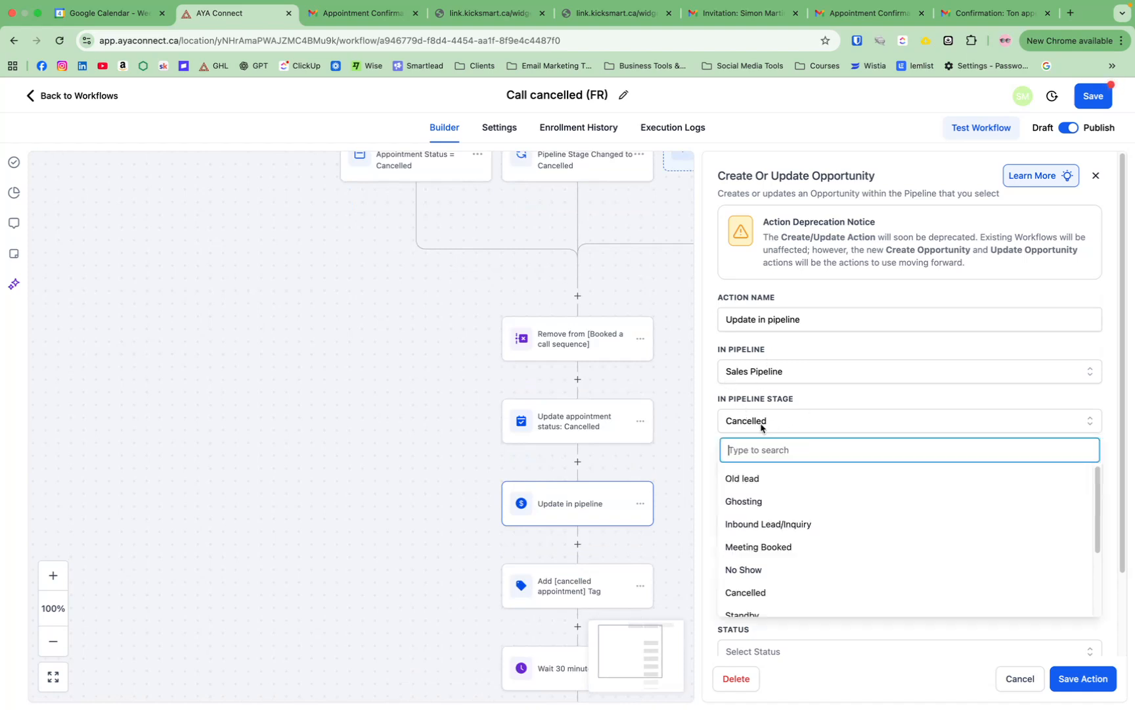
pyautogui.click(867, 402)
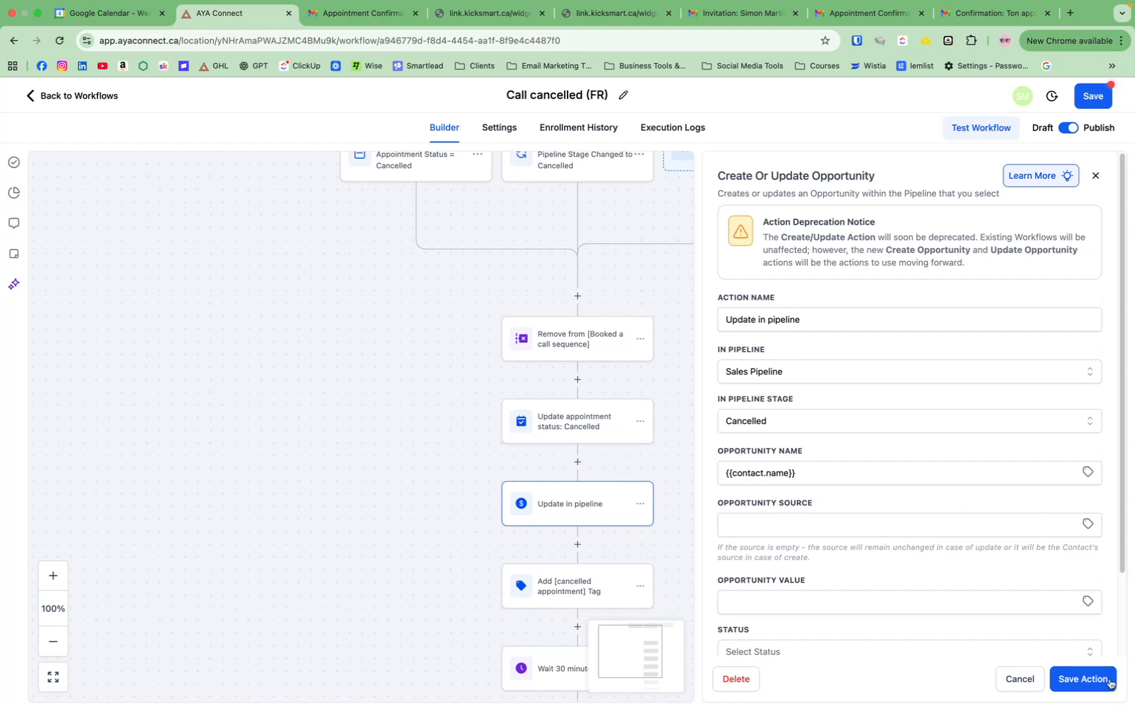
pyautogui.click(1110, 683)
# - Review the tag in the "Add [cancelled appointment] Tag" action and save the action with the "cancelled appointment" tag
pyautogui.scroll(-3, 770, 505)
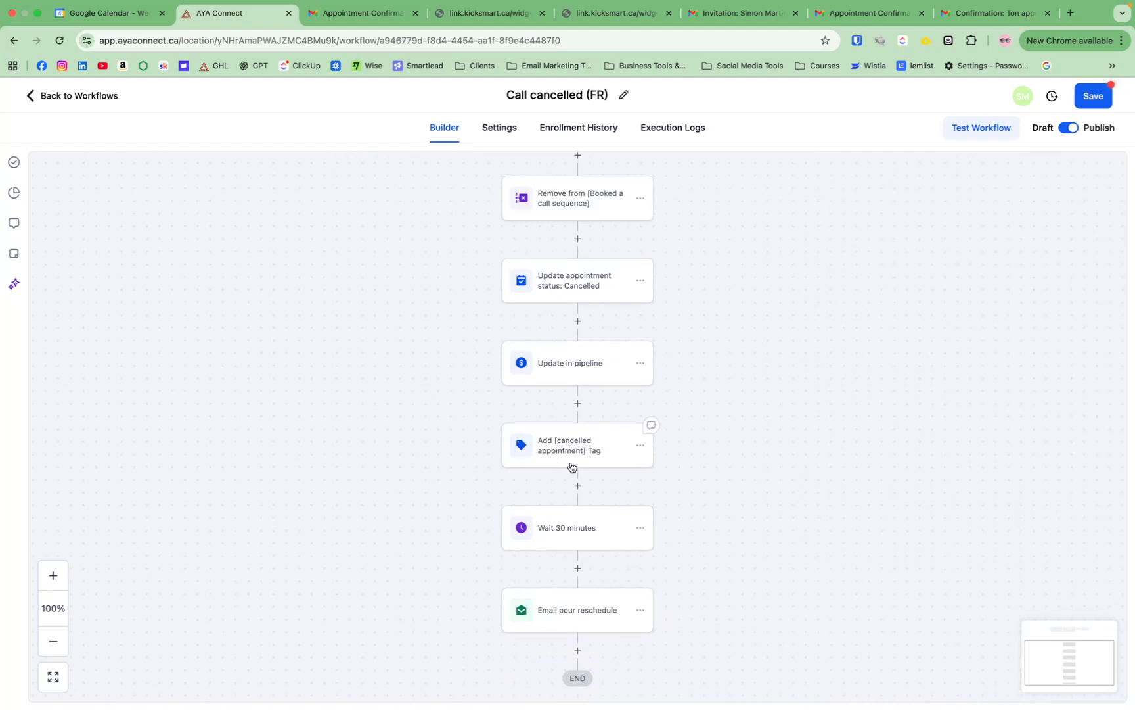
pyautogui.click(602, 454)
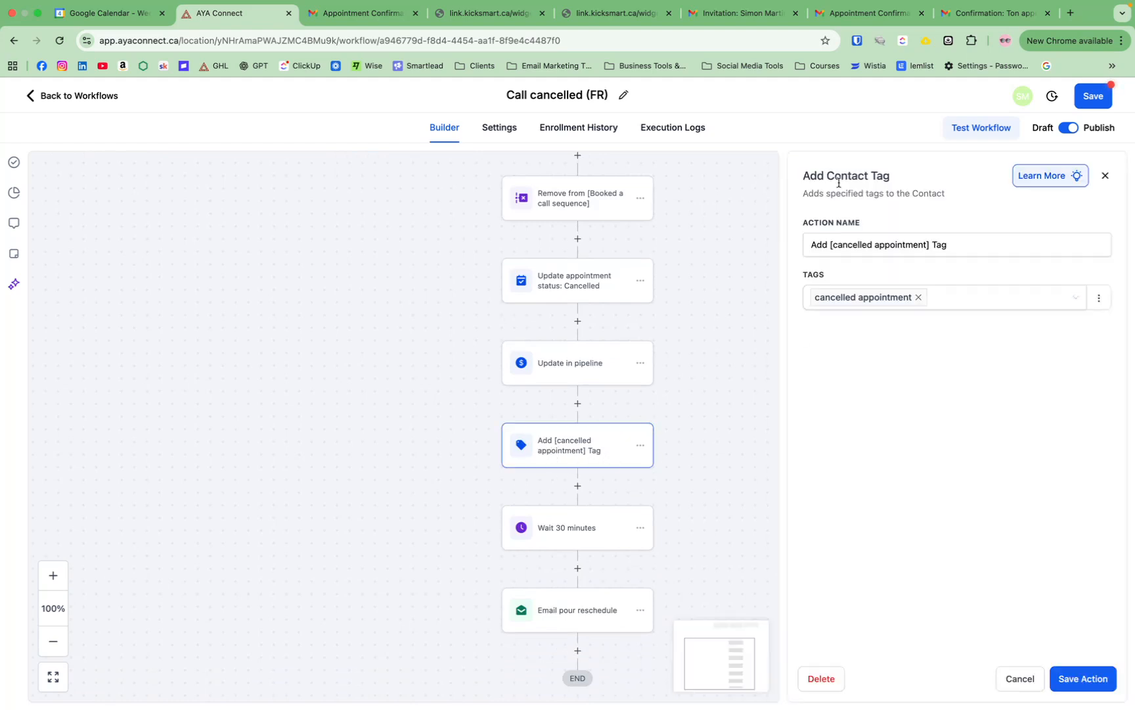
pyautogui.click(850, 304)
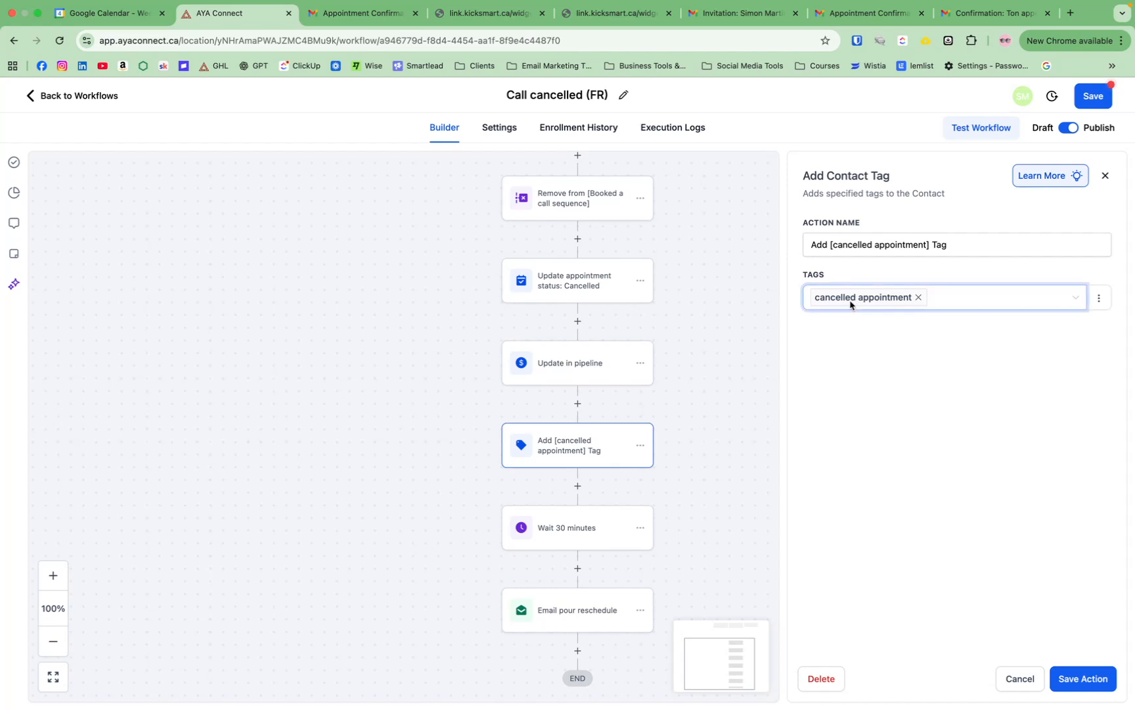
pyautogui.click(1081, 681)
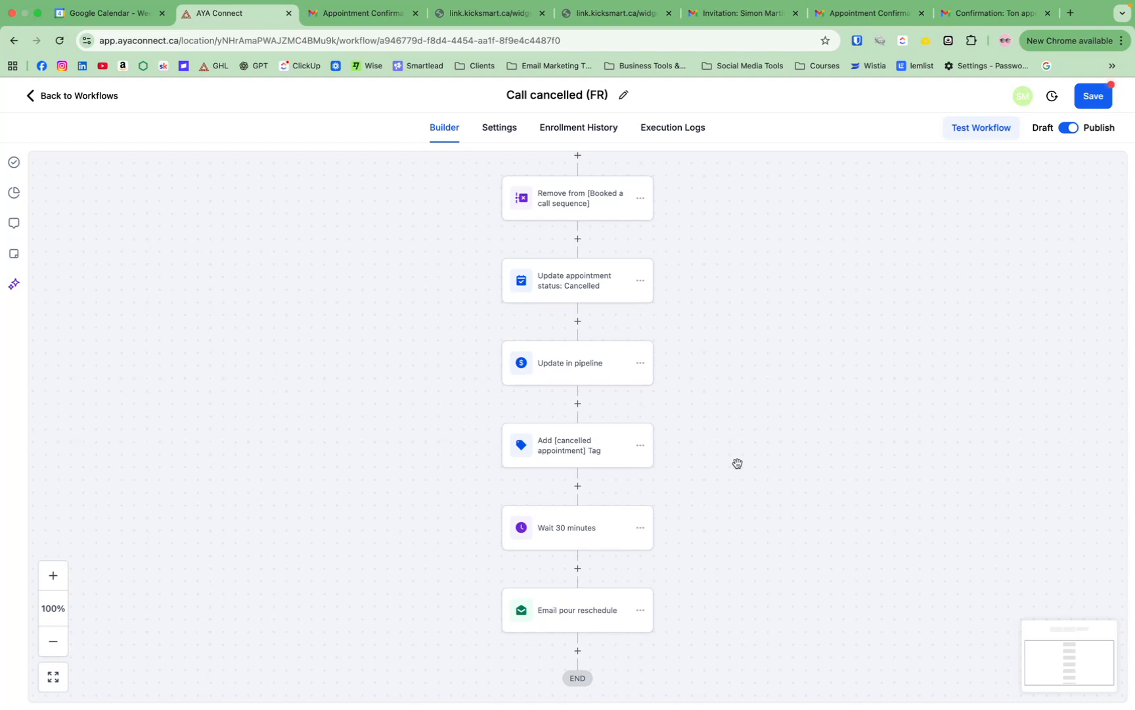
# - Review the wait type options of the "Wait 30 minutes" action and save it with the 30-minute time delay
pyautogui.click(560, 531)
pyautogui.click(651, 302)
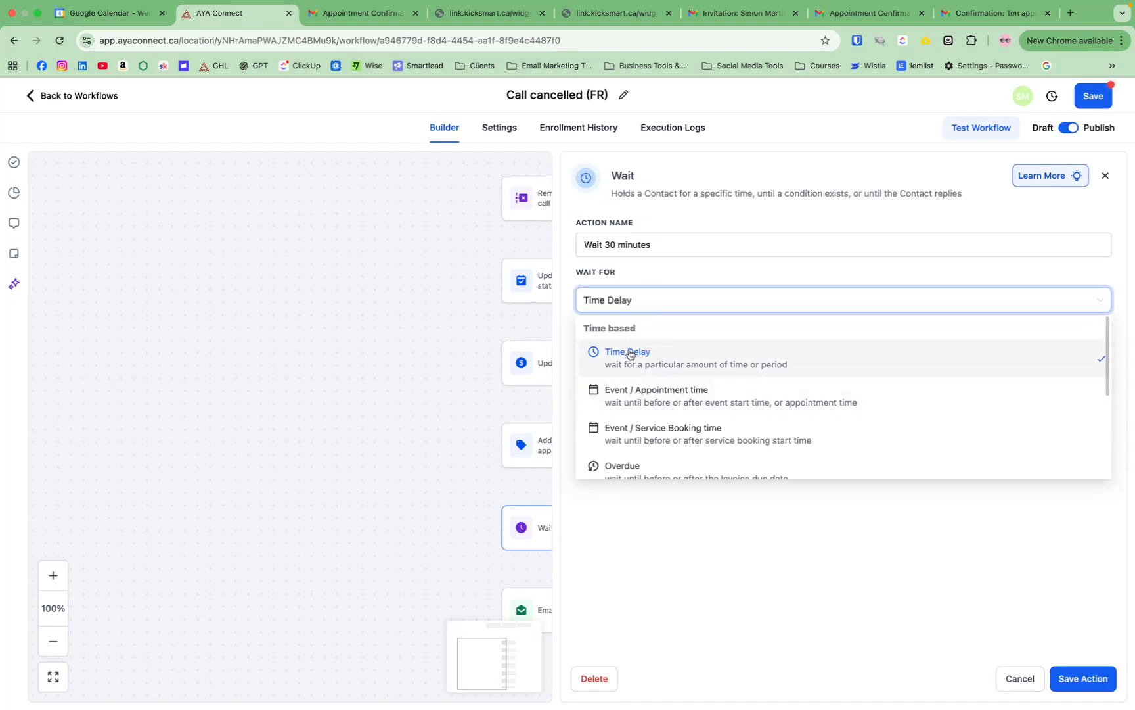
pyautogui.click(667, 273)
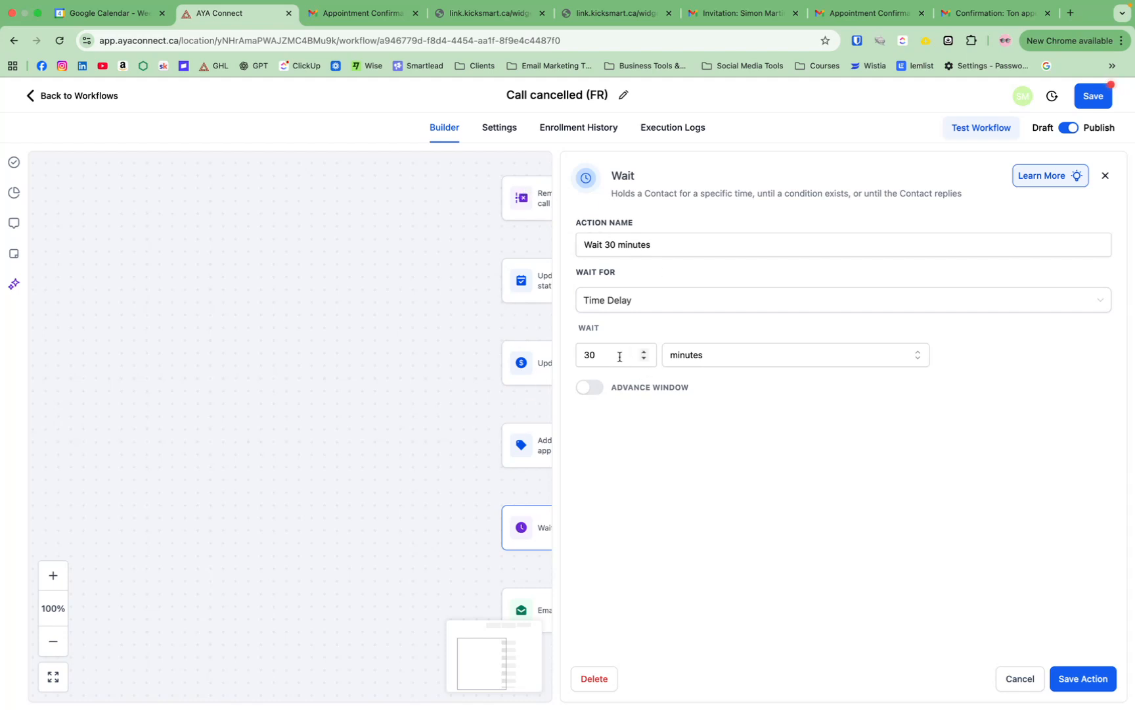
pyautogui.click(1088, 668)
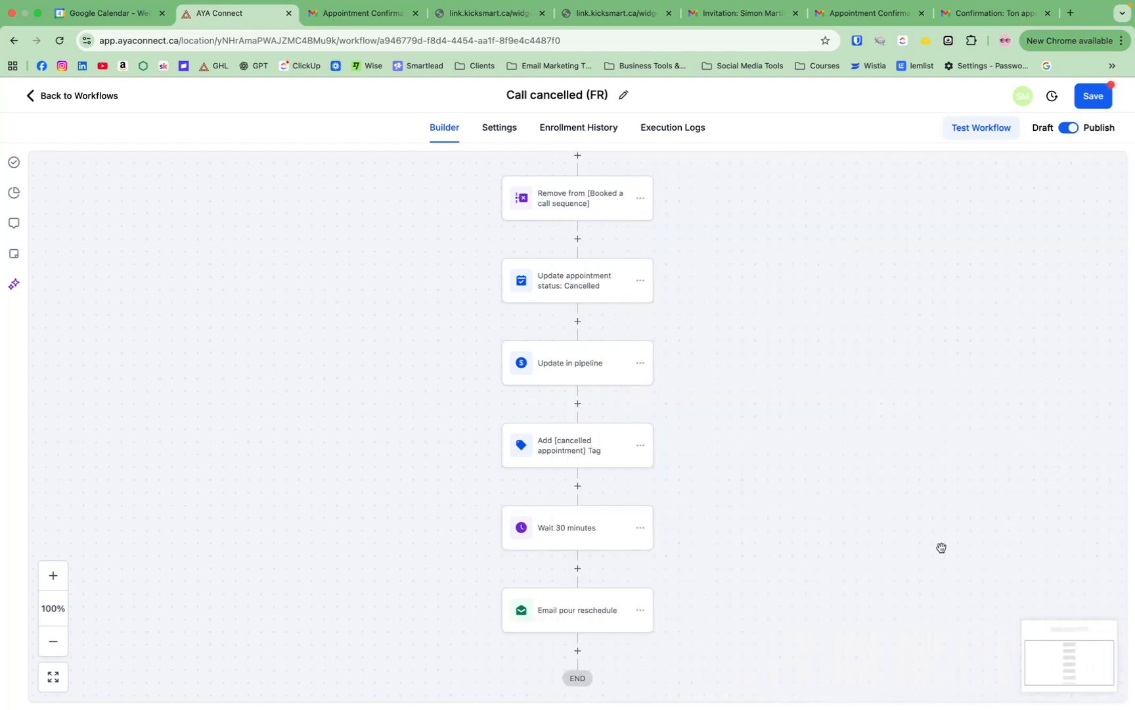
# - Review the sender, subject and full message of the "Email pour reschedule" action
pyautogui.click(582, 617)
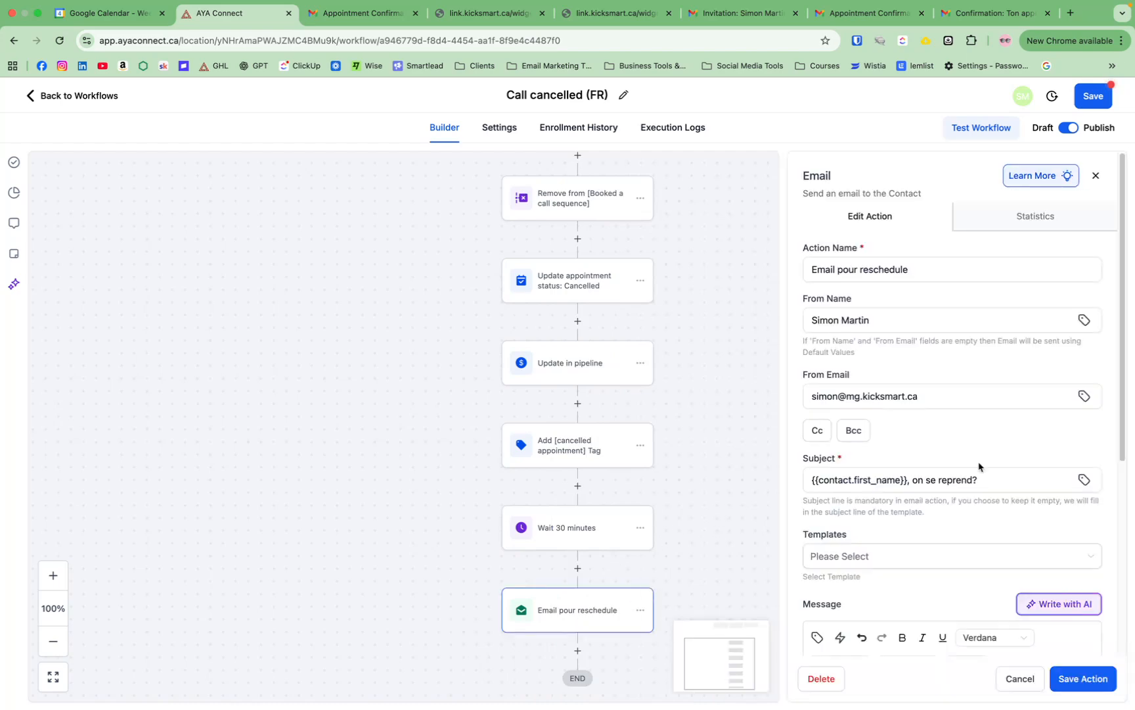
pyautogui.scroll(-5, 927, 542)
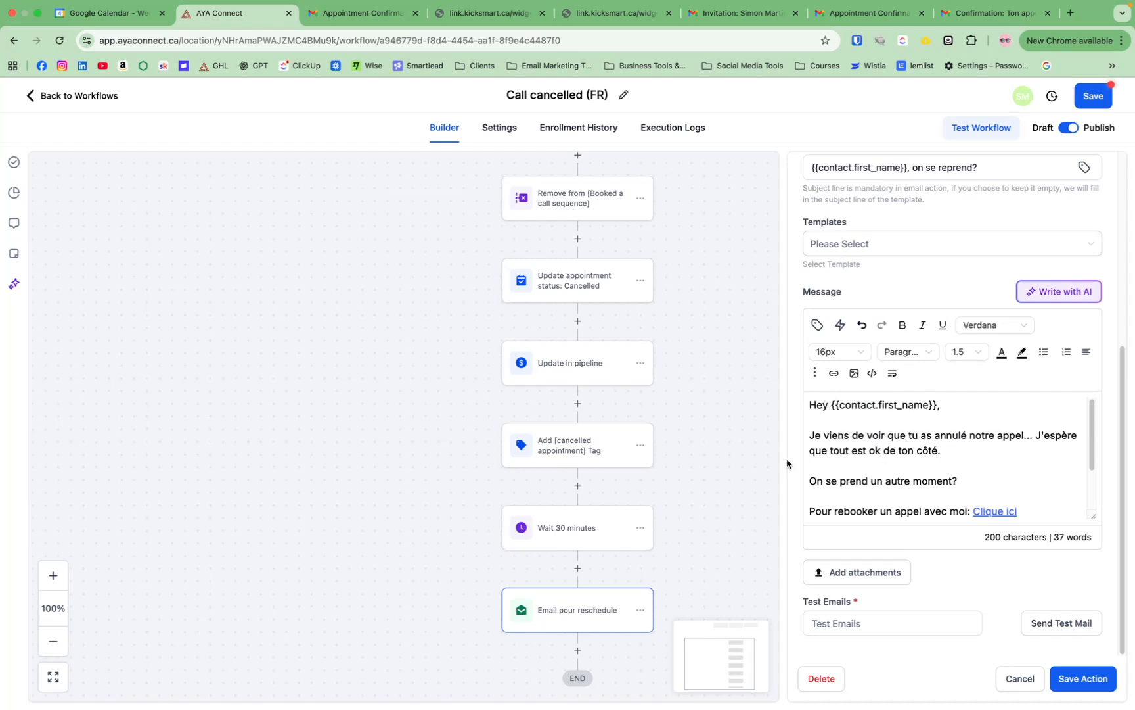
pyautogui.scroll(-2, 914, 487)
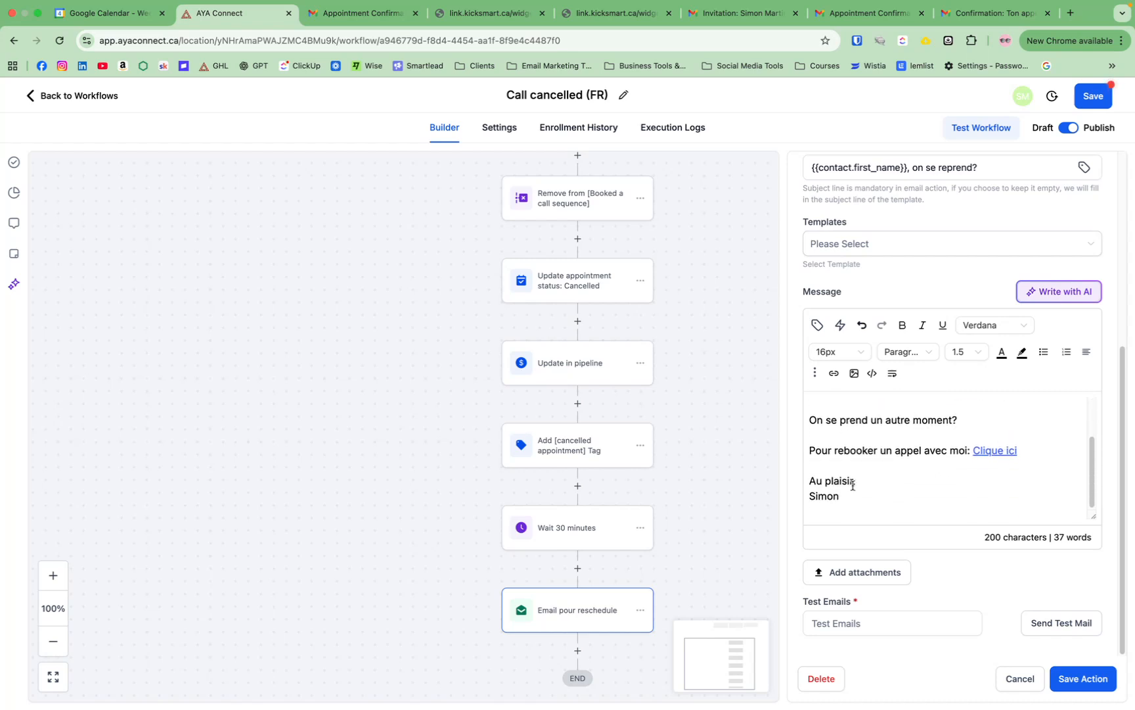
pyautogui.scroll(2, 857, 499)
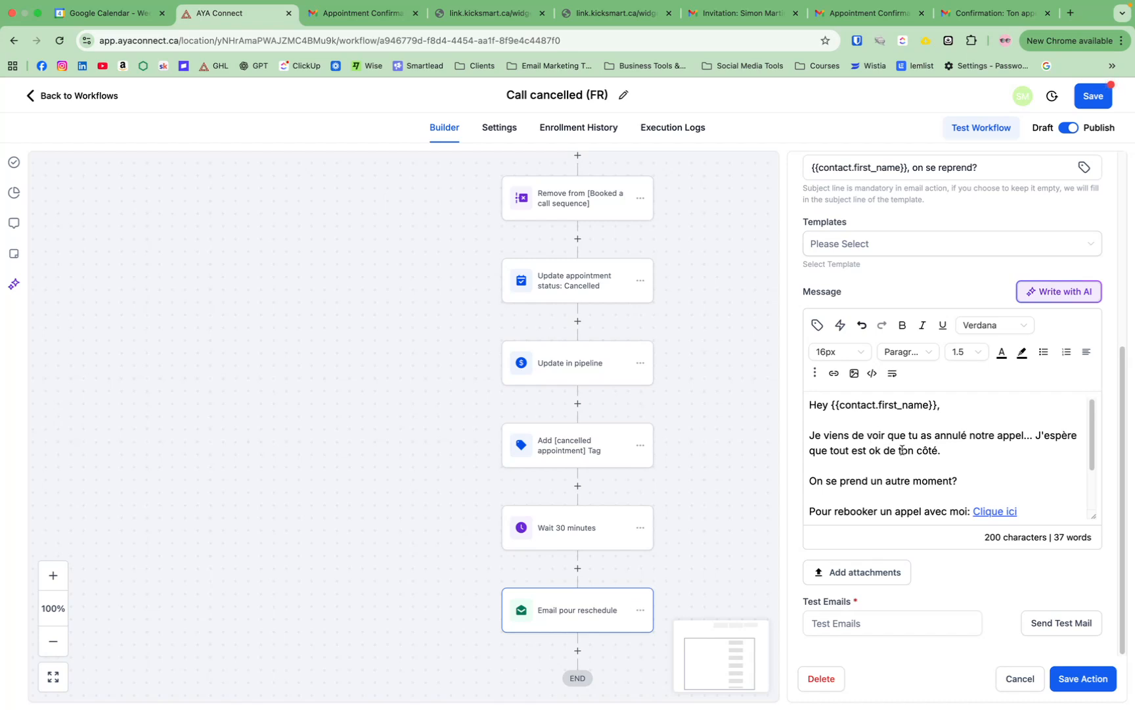
pyautogui.scroll(-2, 903, 450)
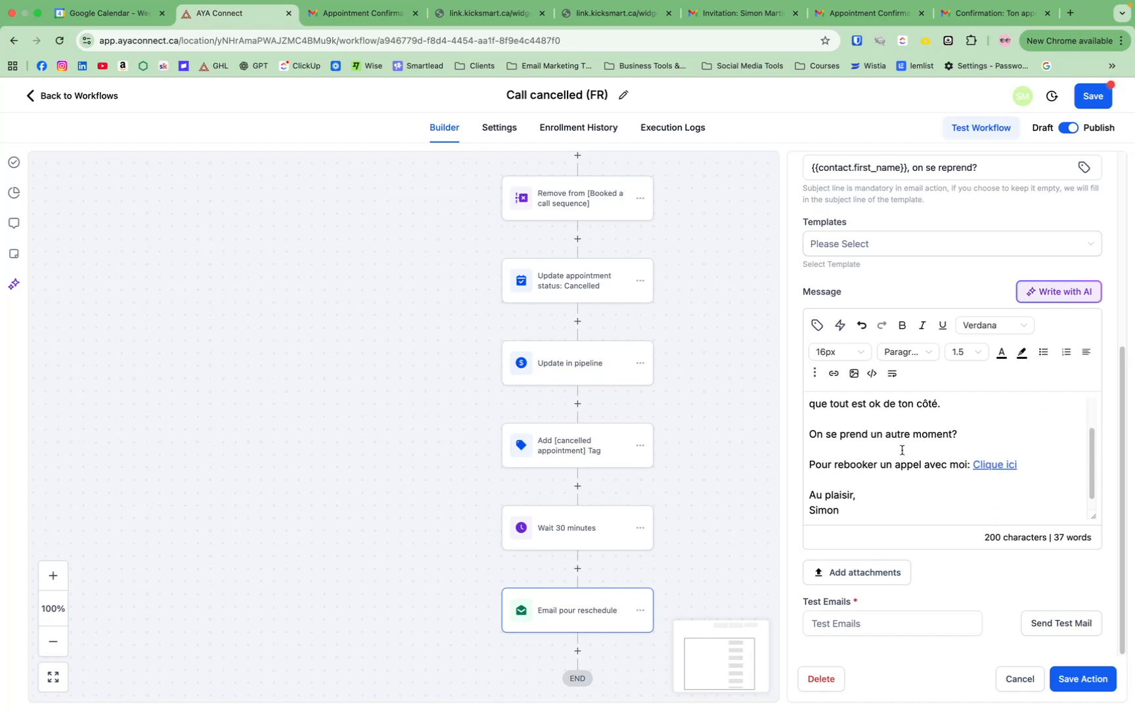
# - Inspect the URL embedded in the message's "Clique ici" link, close it without changes and save the email action
pyautogui.doubleClick(995, 461)
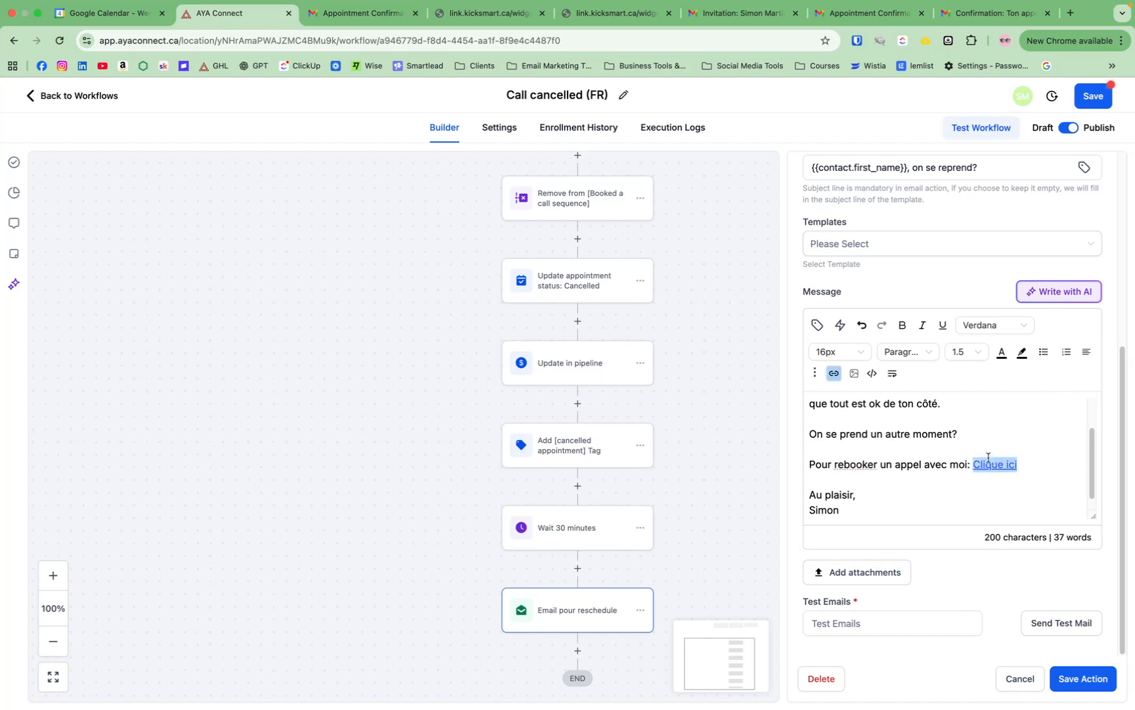
pyautogui.click(833, 373)
pyautogui.click(589, 352)
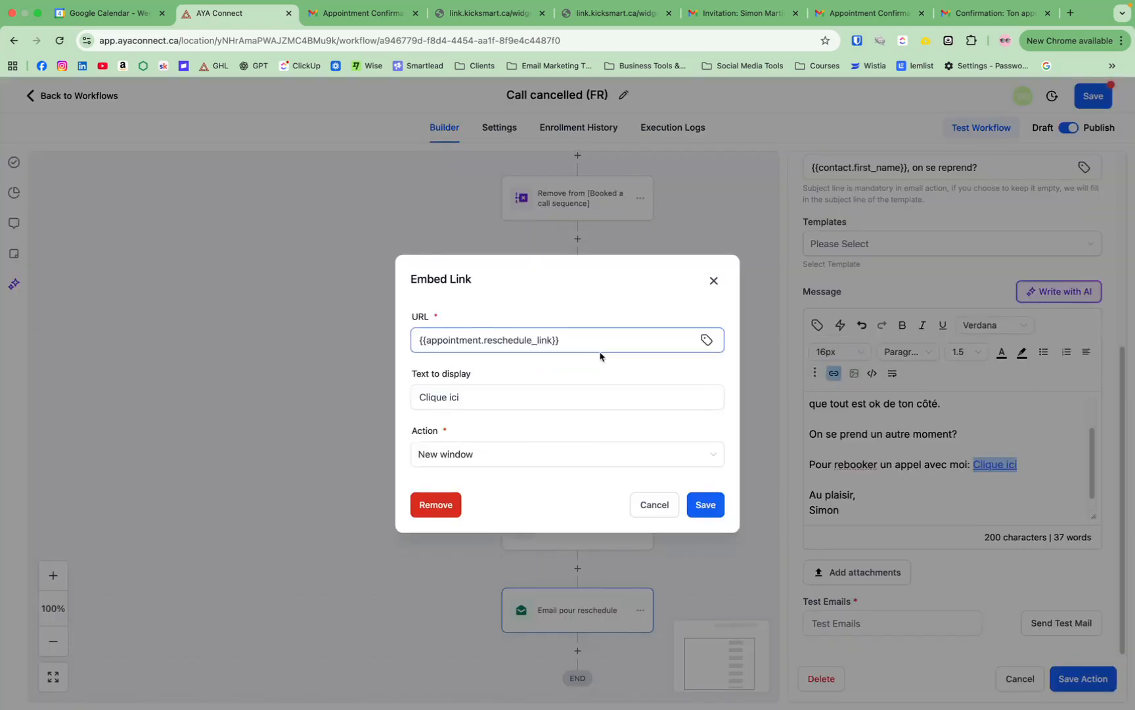
pyautogui.moveTo(591, 340); pyautogui.dragTo(415, 340)
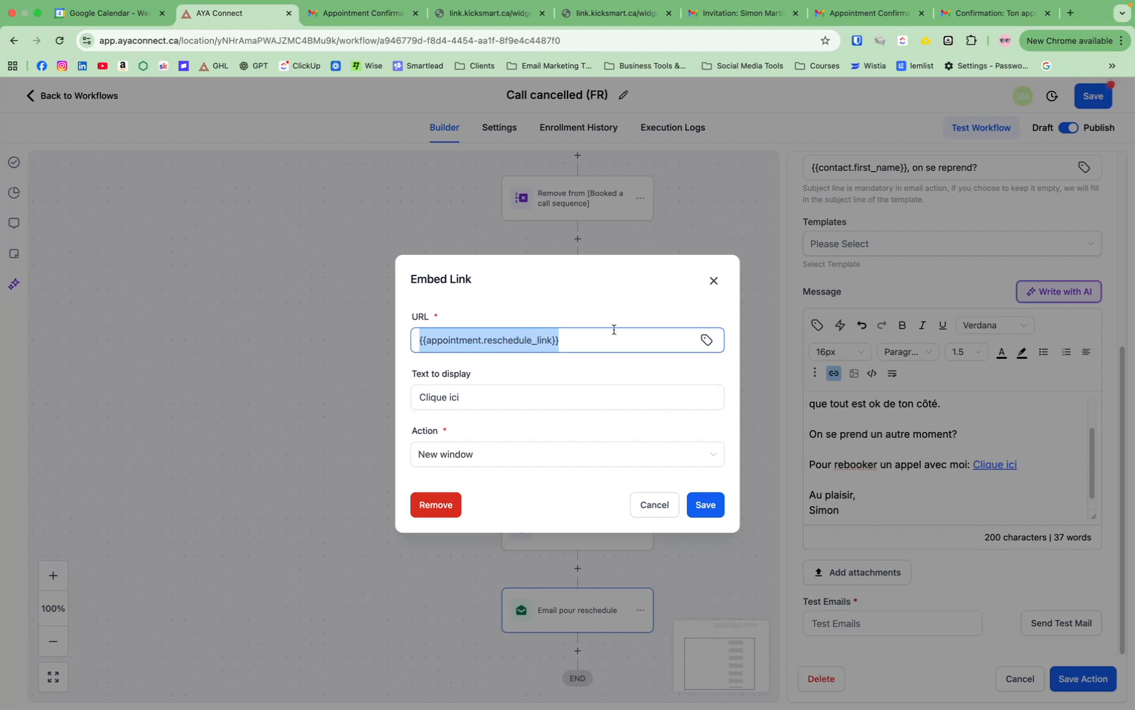
pyautogui.click(713, 281)
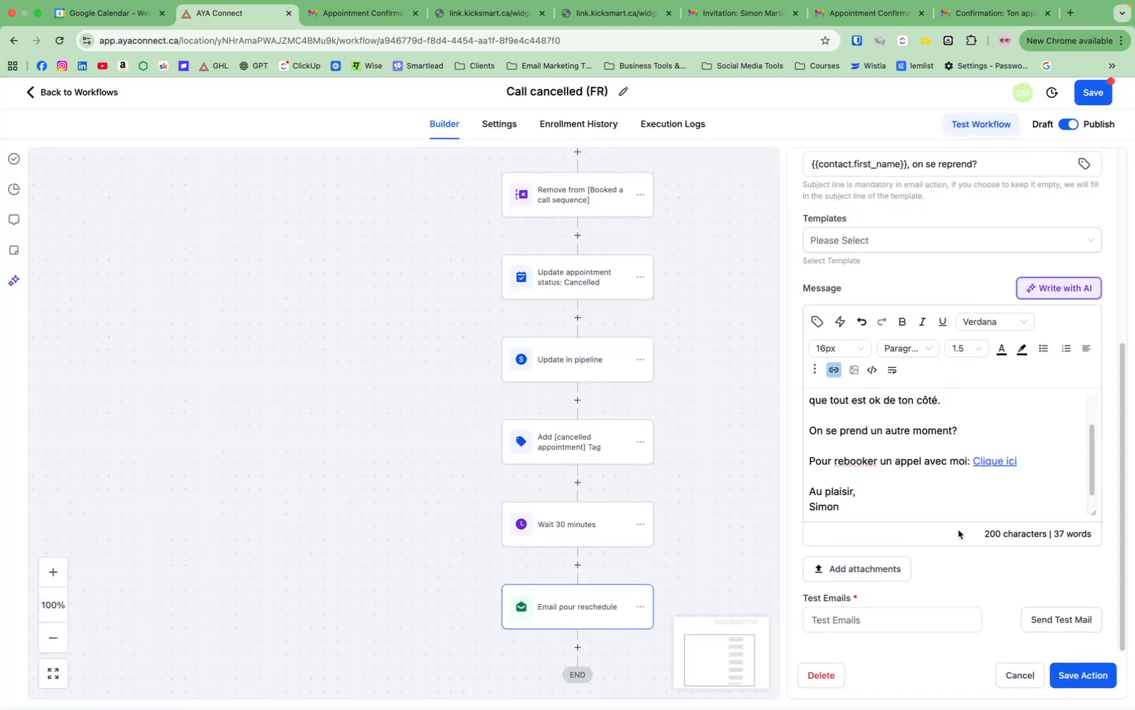
pyautogui.click(1083, 678)
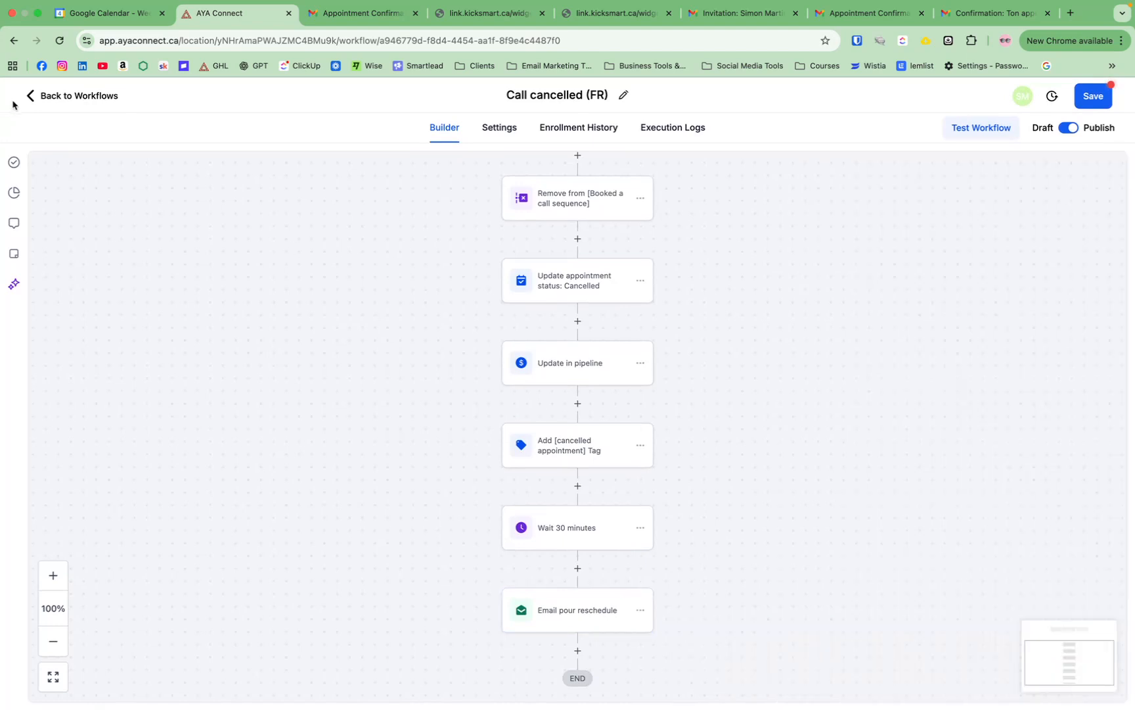
# - Save the "Call cancelled (FR)" workflow and open "No-Show (FR)" from the Appointments automations folder
pyautogui.click(1094, 98)
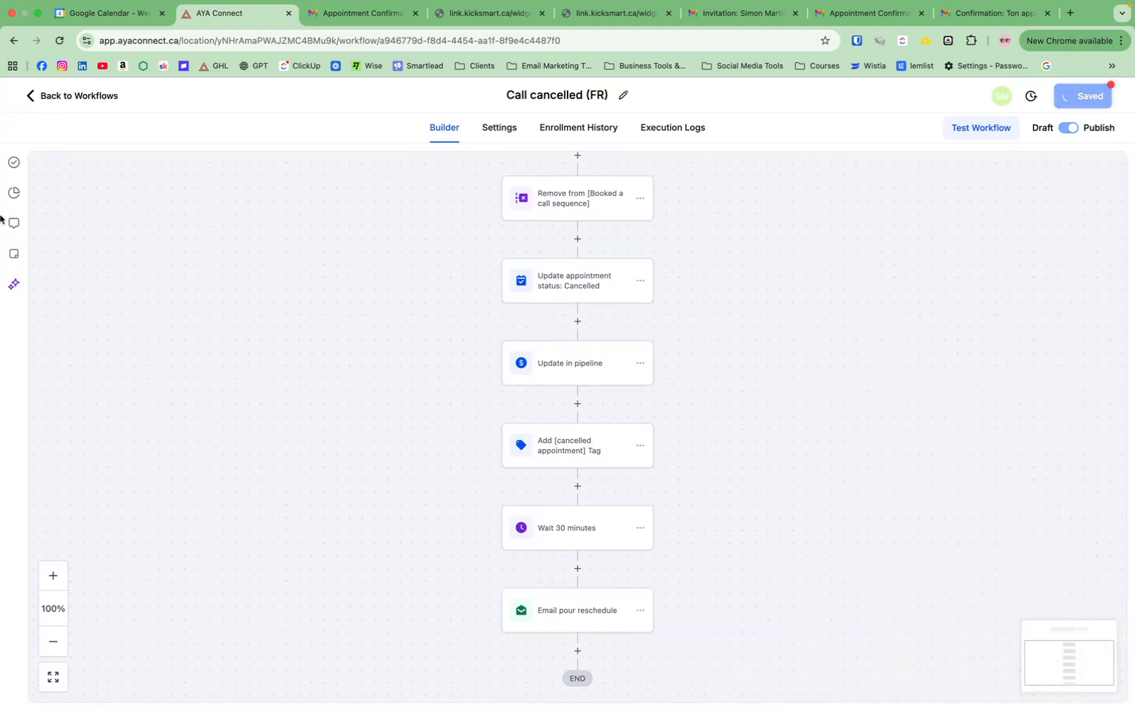
pyautogui.click(72, 98)
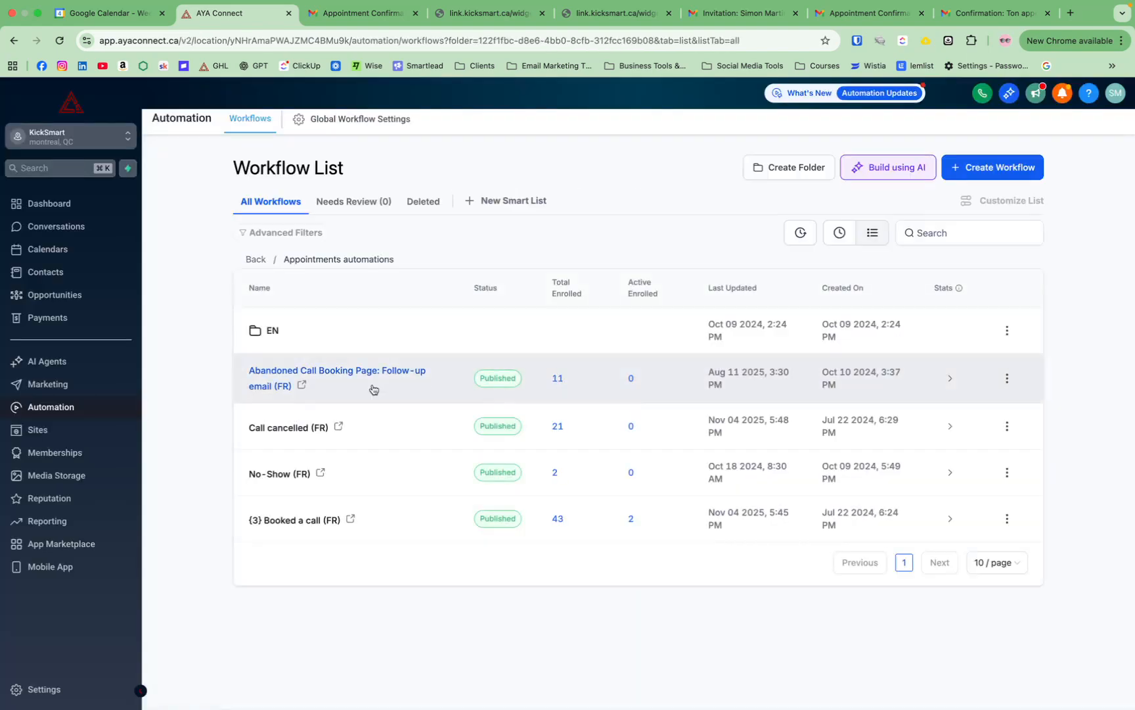
pyautogui.click(290, 475)
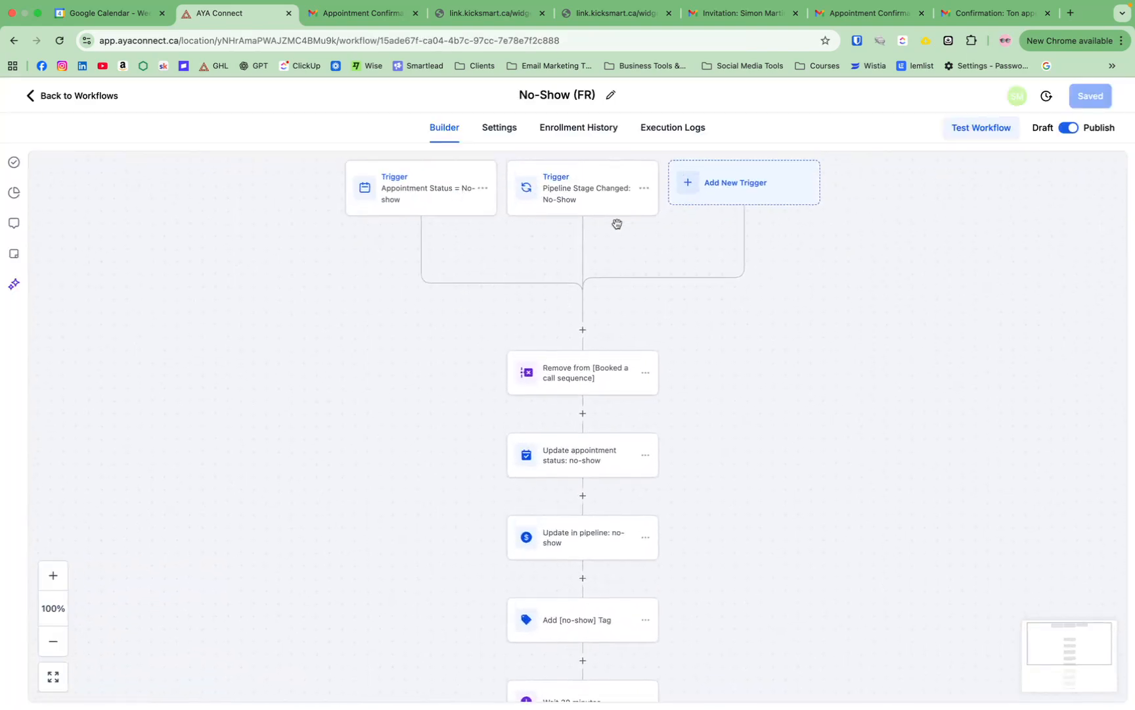
# - Review the filters and status options of the "Appointment Status = No-show" trigger and save it with the No-show status
pyautogui.click(395, 199)
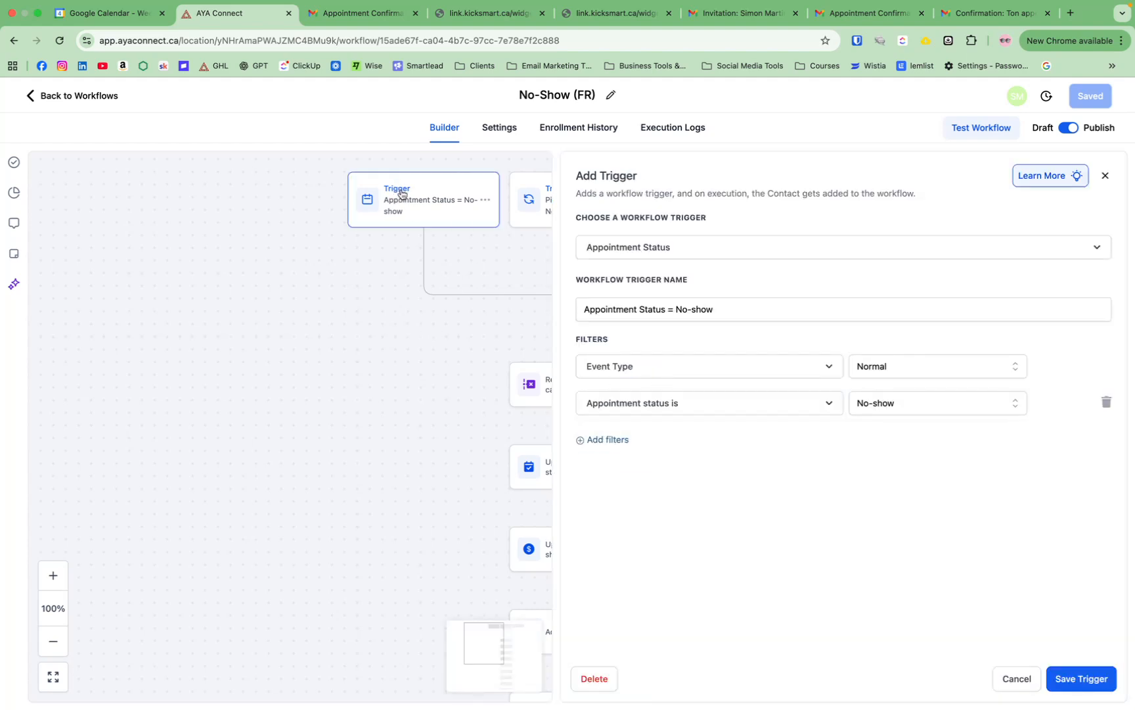
pyautogui.click(895, 412)
pyautogui.click(760, 487)
pyautogui.click(1102, 678)
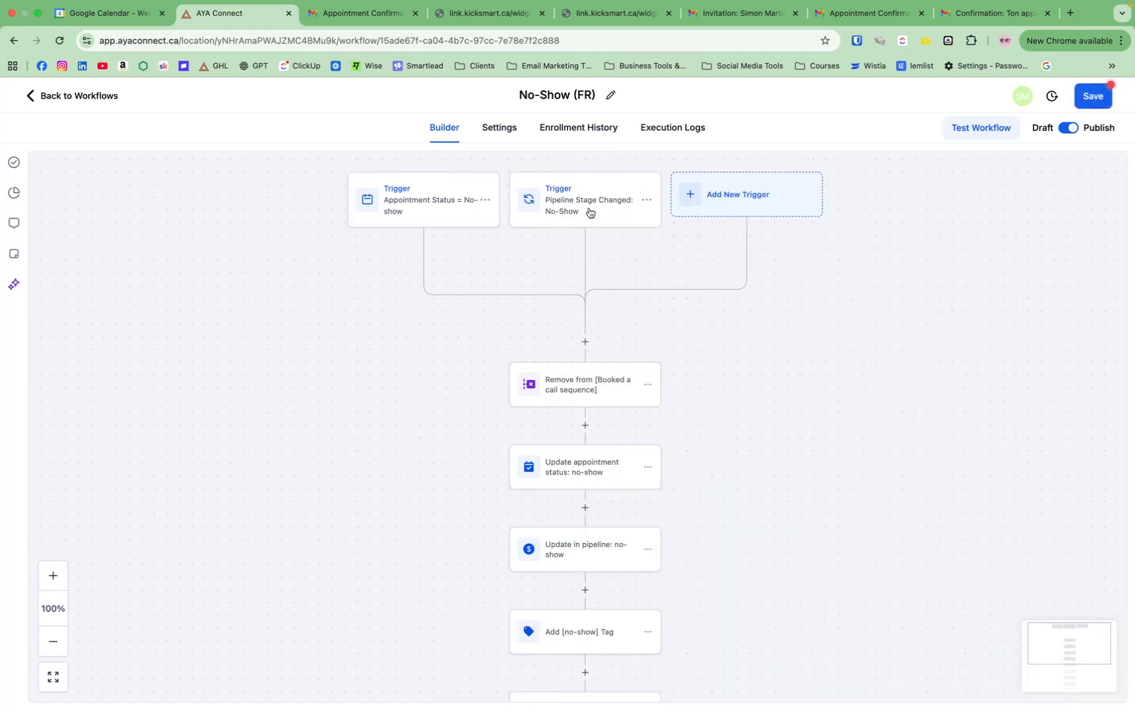
# - Review and save the "Pipeline Stage Changed: No-Show" trigger with its Sales Pipeline and No Show filters, and check the "Update appointment status: no-show" action
pyautogui.click(591, 213)
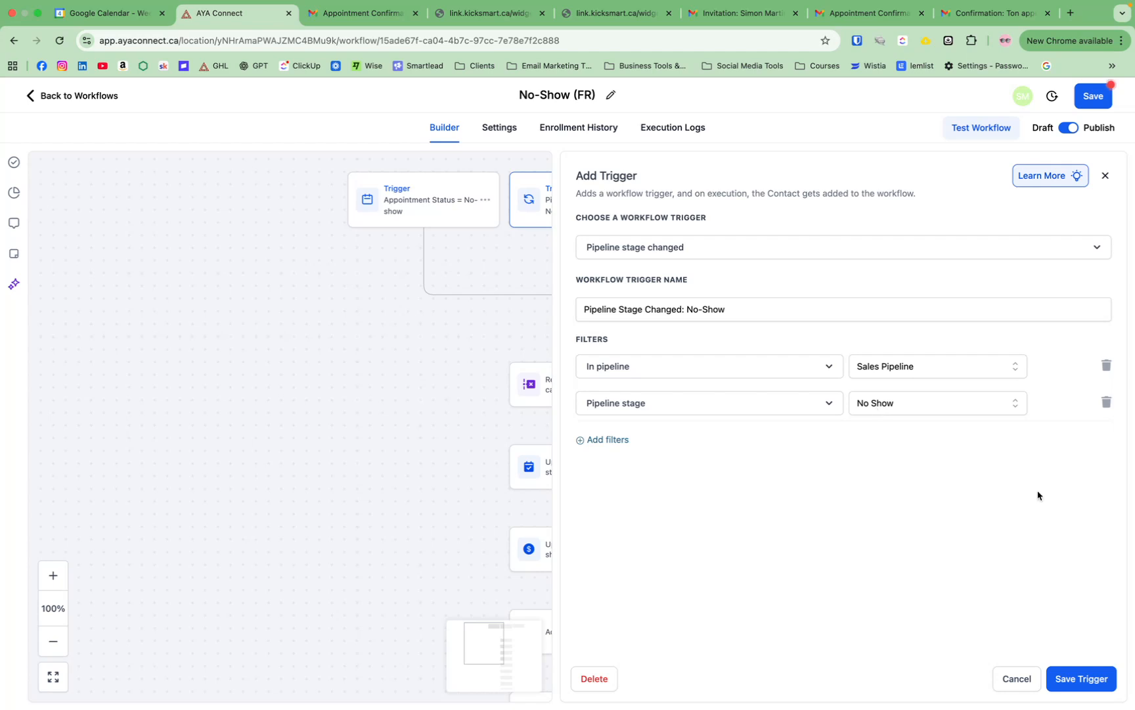
pyautogui.click(1083, 678)
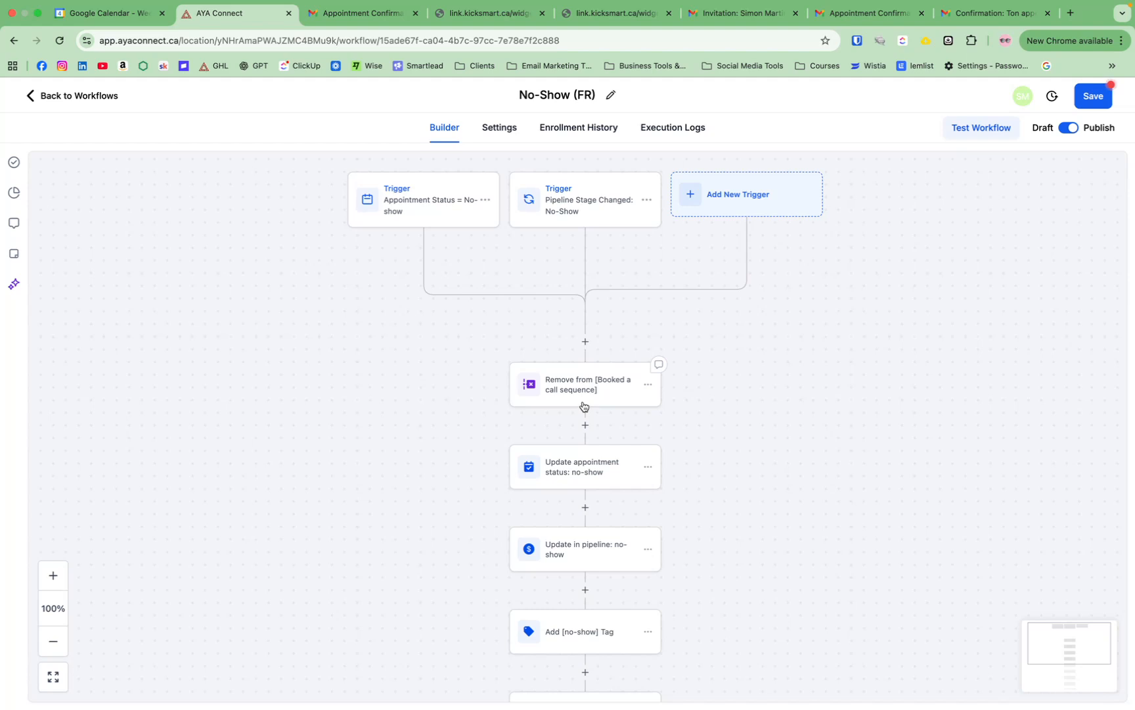
pyautogui.scroll(-3, 795, 414)
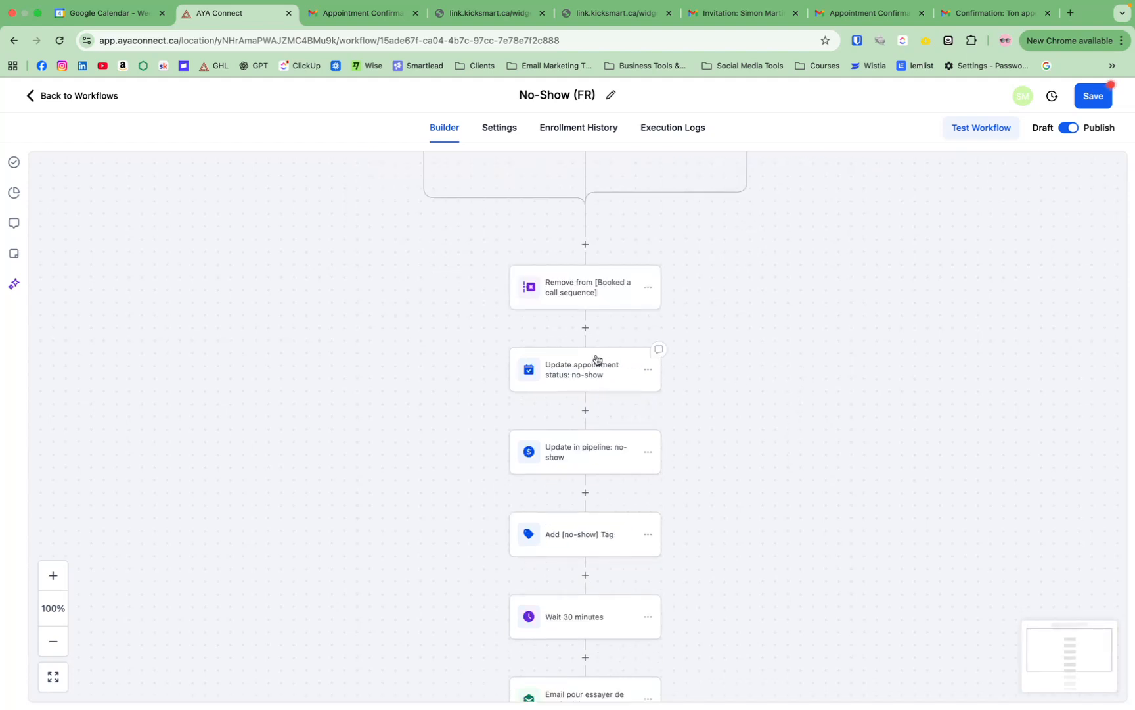
pyautogui.click(581, 374)
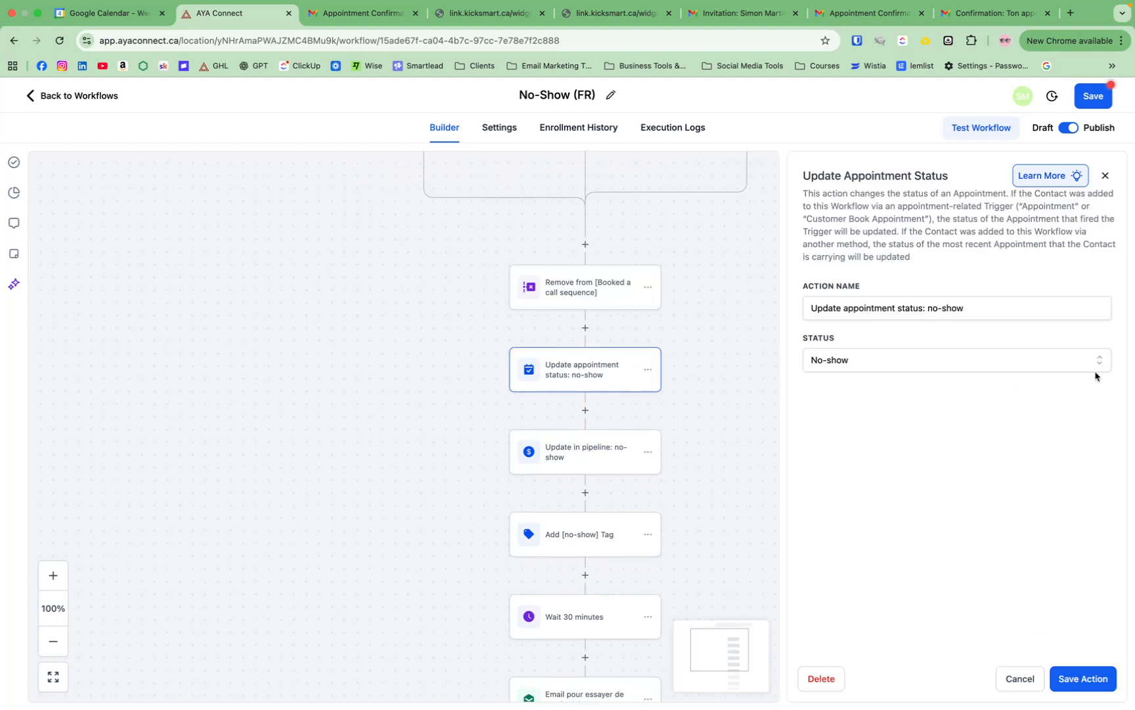
pyautogui.scroll(-1, 595, 302)
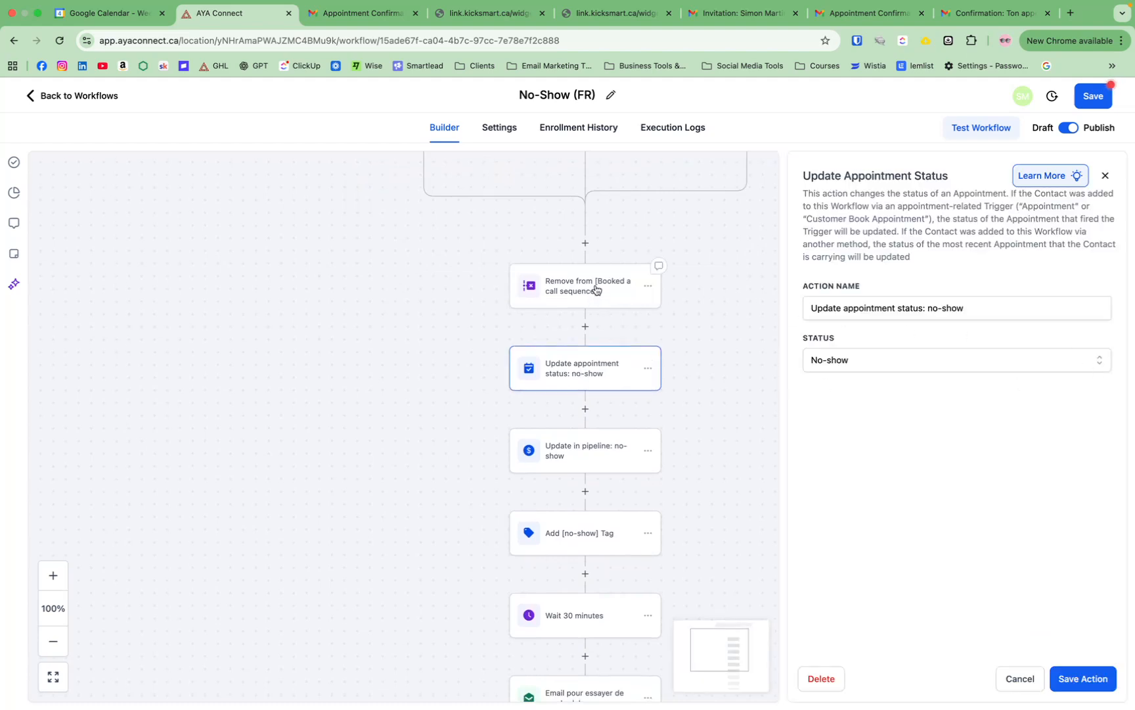
# - Review the name and target workflow of "Remove from [Booked a call sequence]" and save it with "{3} Booked a call (FR)" selected
pyautogui.click(595, 291)
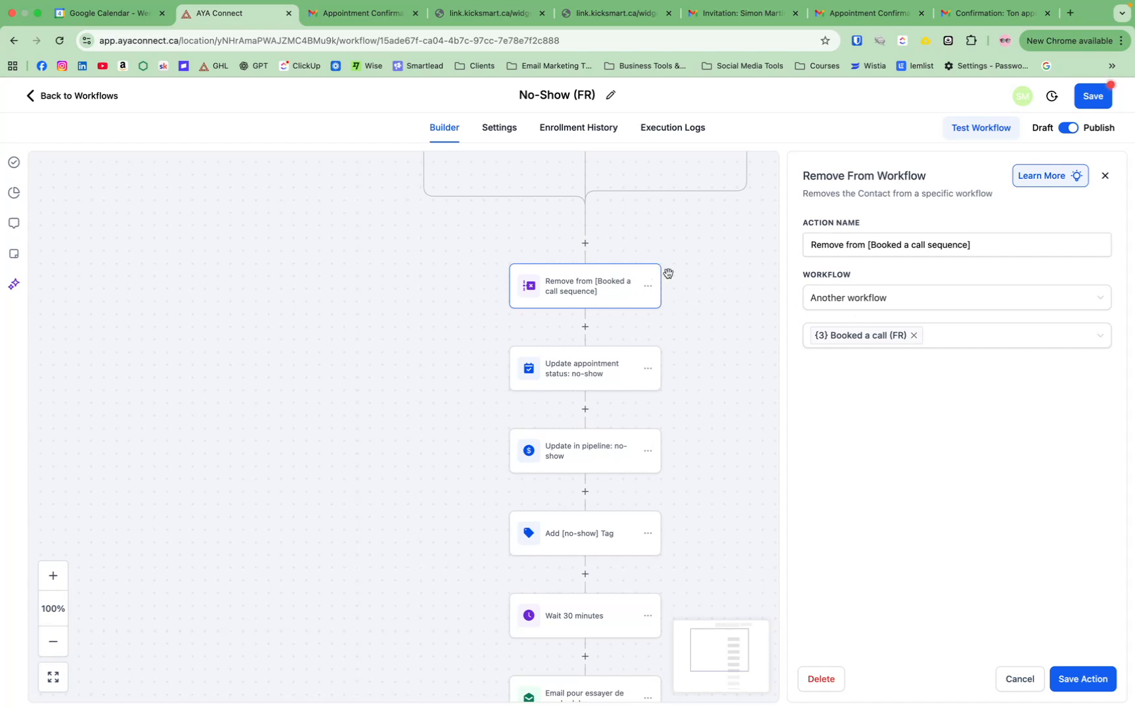
pyautogui.click(870, 245)
pyautogui.click(869, 299)
pyautogui.click(879, 279)
pyautogui.click(851, 340)
pyautogui.click(1087, 684)
# - Check the no-show appointment status action, review the "Update in pipeline: no-show" settings and save the pipeline action with the No Show stage
pyautogui.click(590, 370)
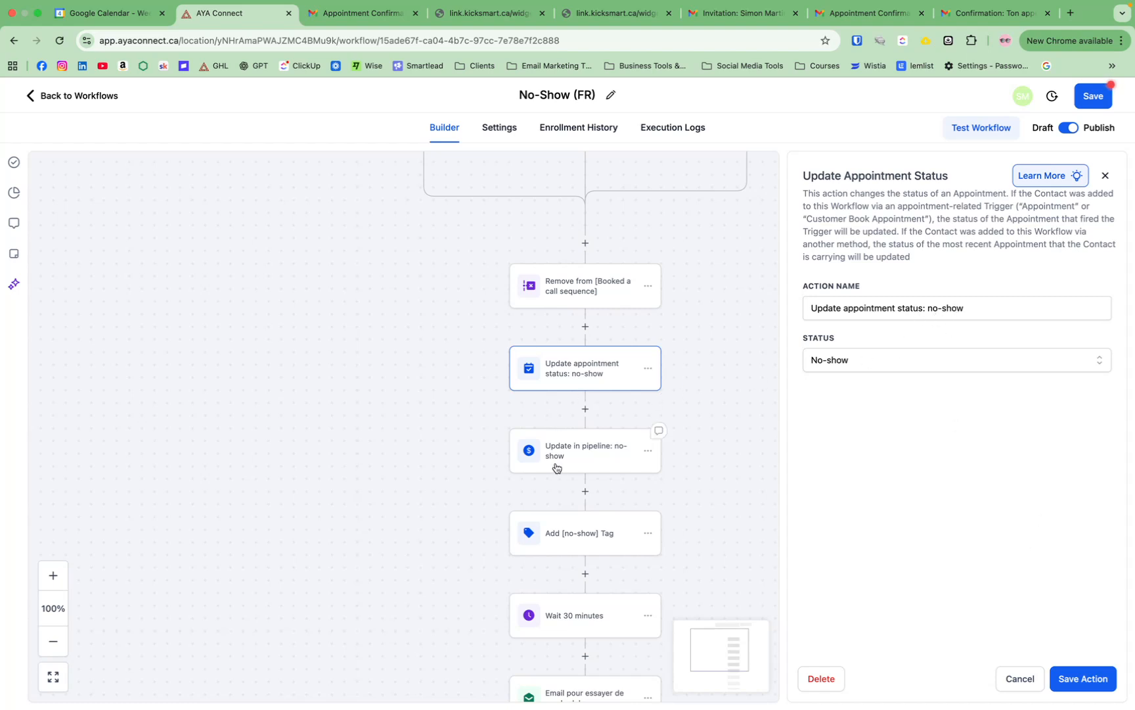
pyautogui.click(560, 466)
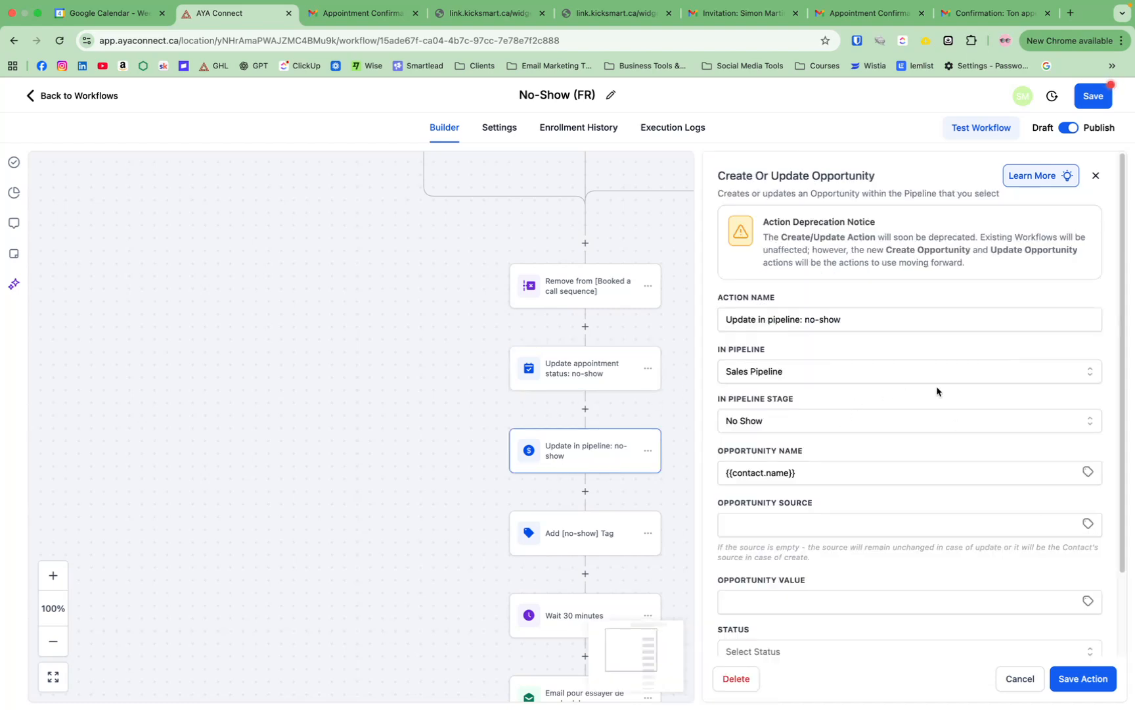
pyautogui.scroll(-2, 887, 382)
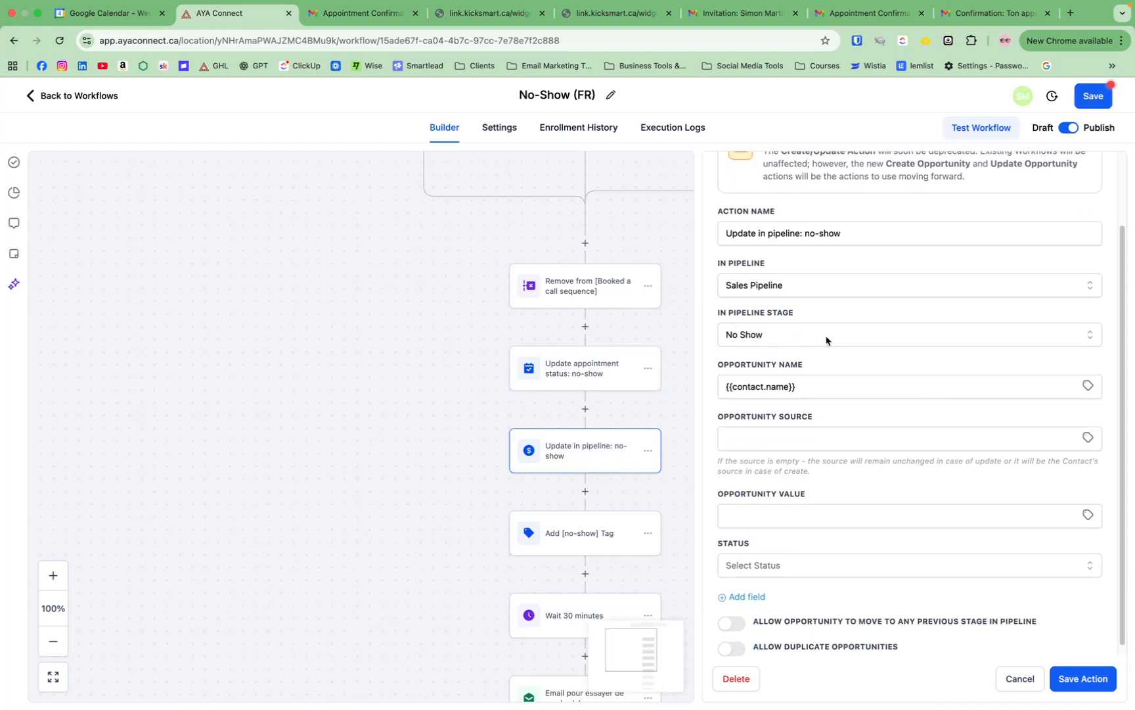
pyautogui.click(1091, 687)
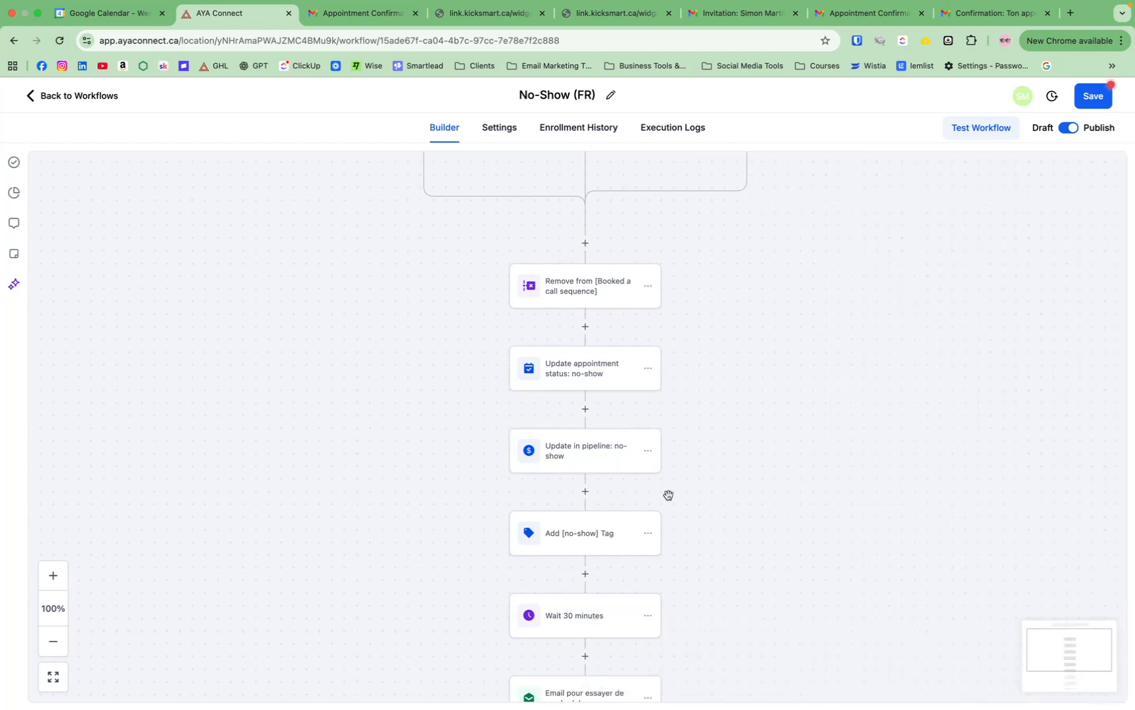
# - Save the "Add [no-show] Tag" action with the no-show tag and inspect the "Wait 30 minutes" time delay
pyautogui.click(581, 543)
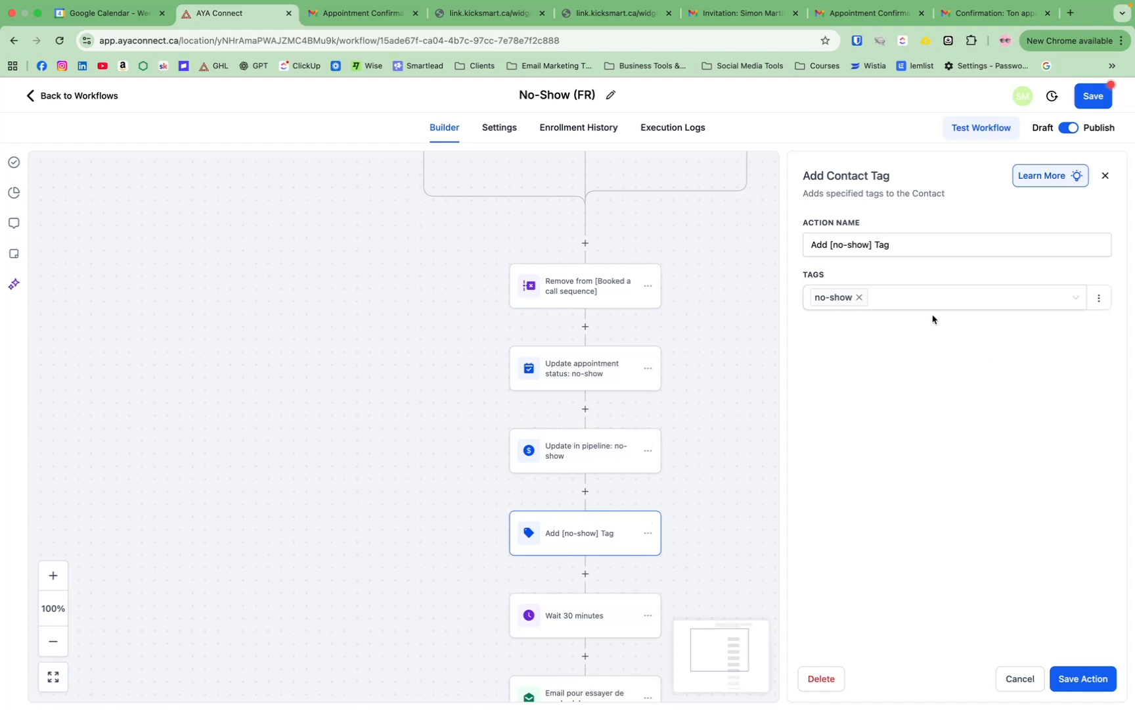
pyautogui.click(1083, 679)
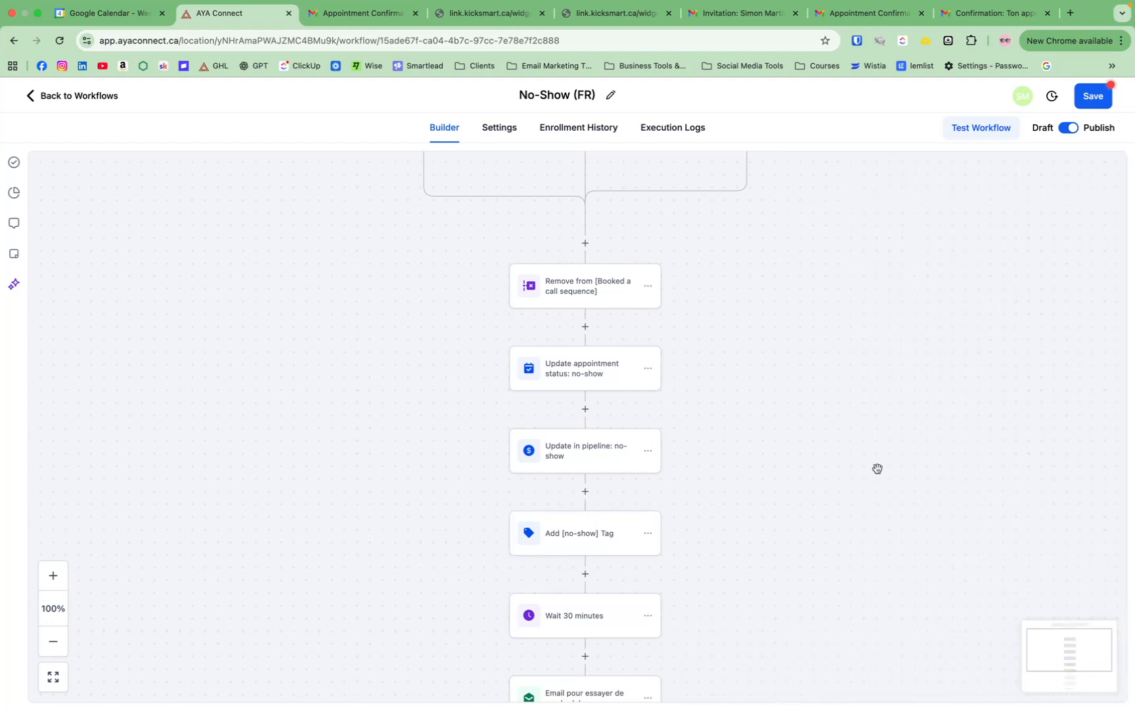
pyautogui.scroll(-5, 875, 474)
pyautogui.scroll(-2, 788, 446)
pyautogui.scroll(-2, 786, 465)
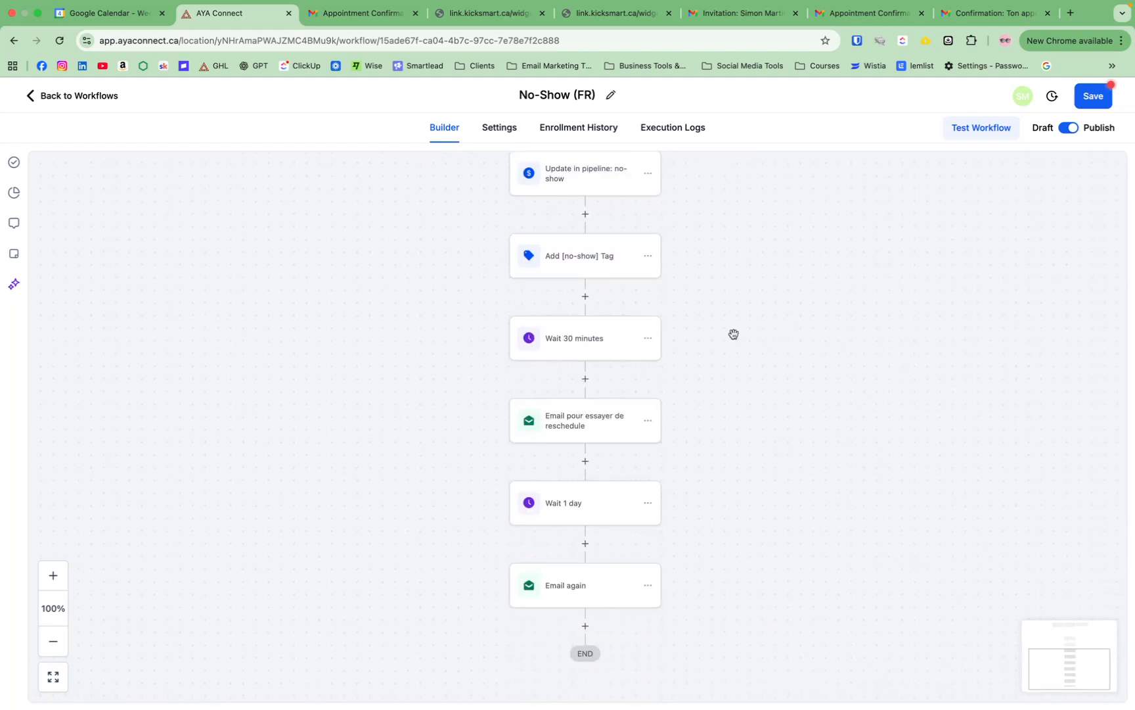
pyautogui.click(572, 345)
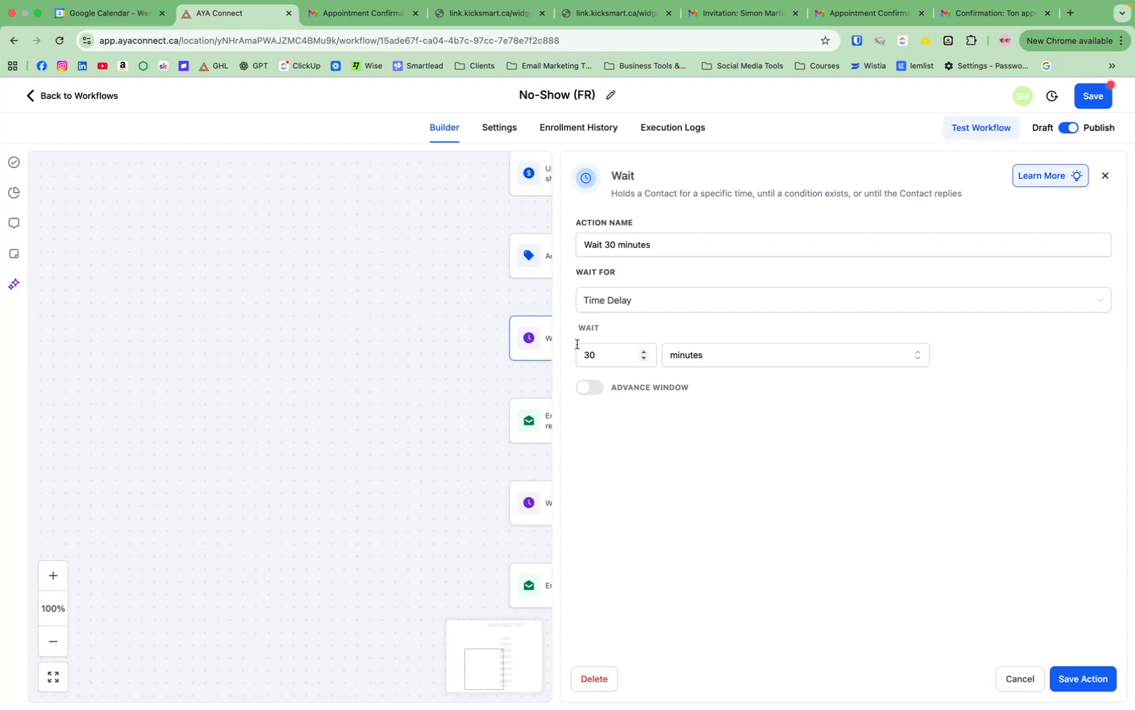
# - Review the sender, subject and full message of the "Email pour essayer de reschedule" action and save it
pyautogui.click(542, 424)
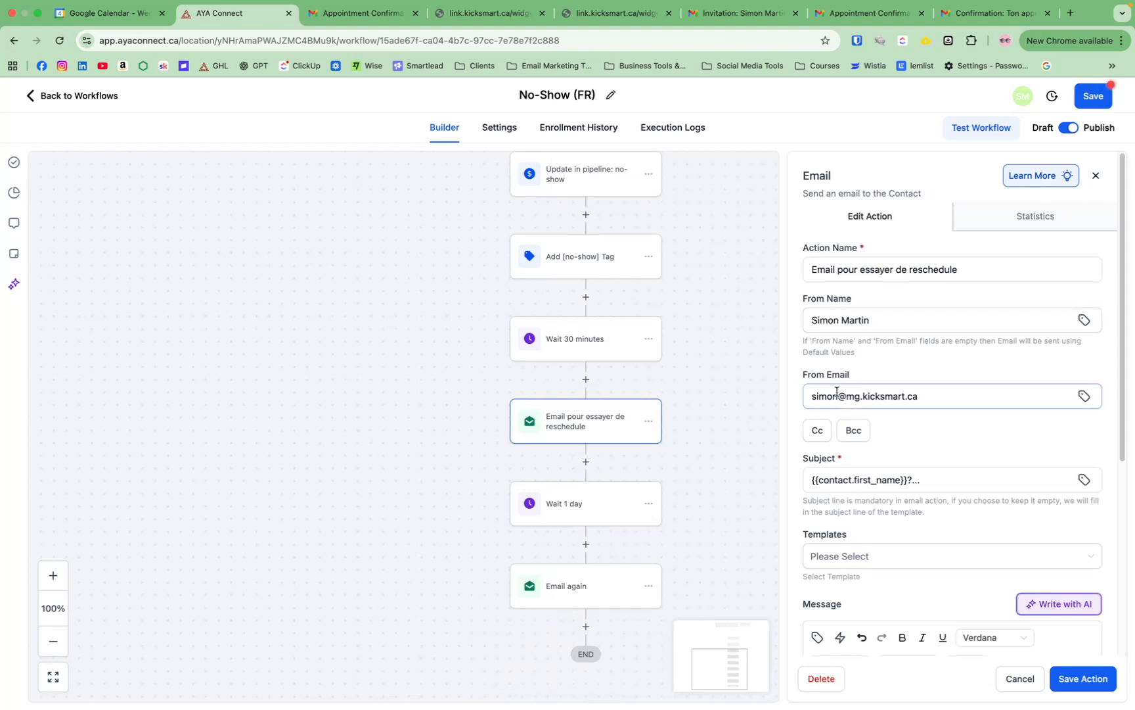
pyautogui.scroll(-2, 928, 399)
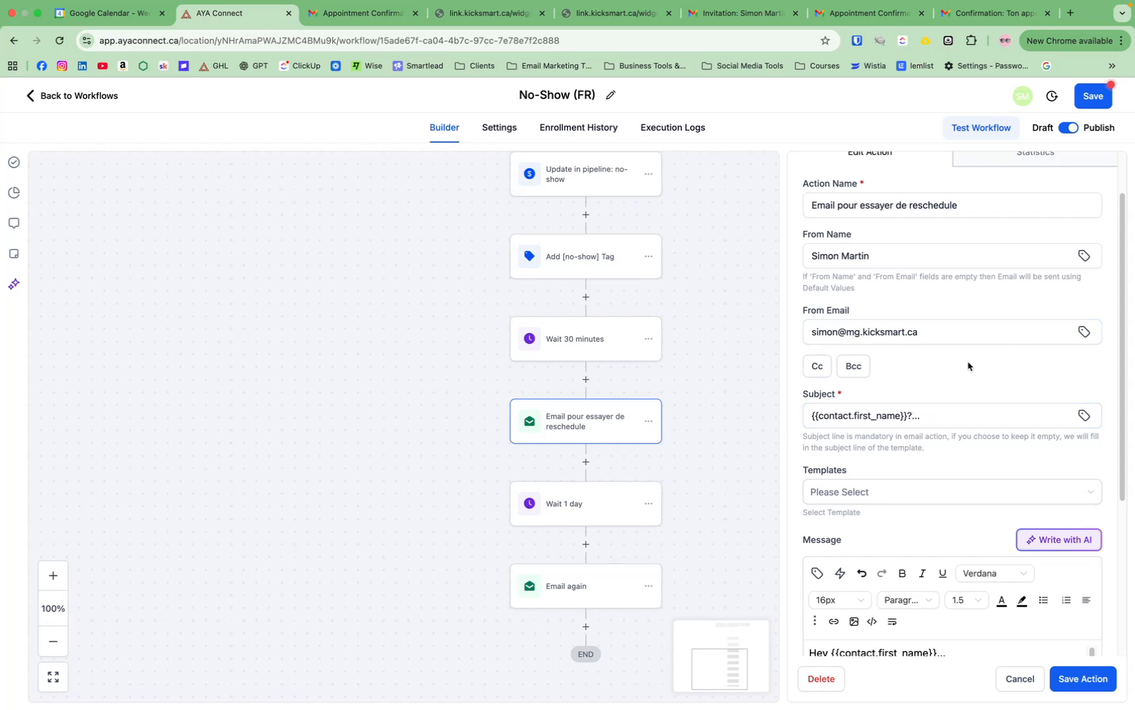
pyautogui.scroll(-5, 968, 366)
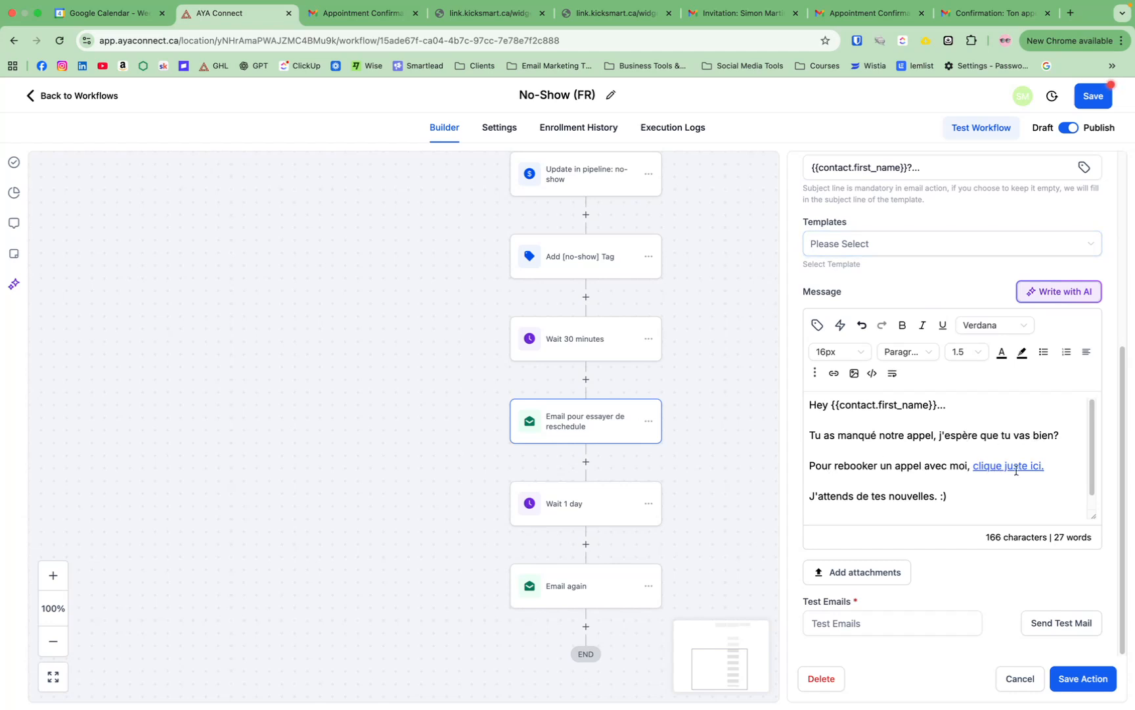
pyautogui.scroll(-1, 942, 484)
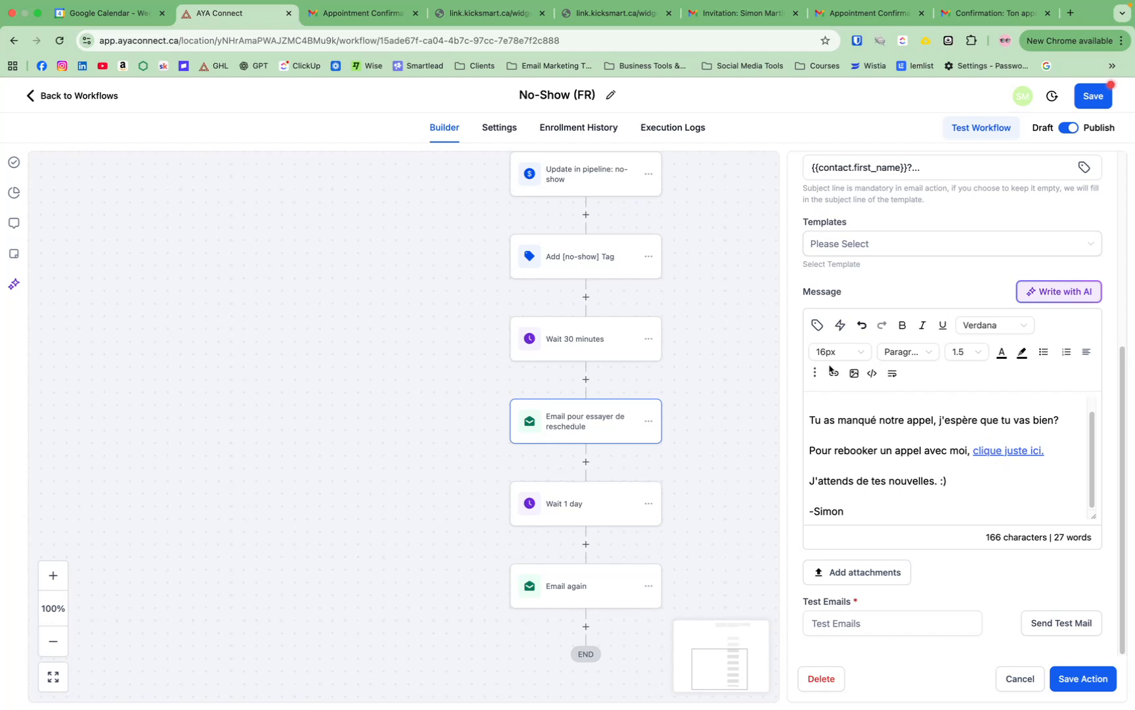
pyautogui.click(1104, 675)
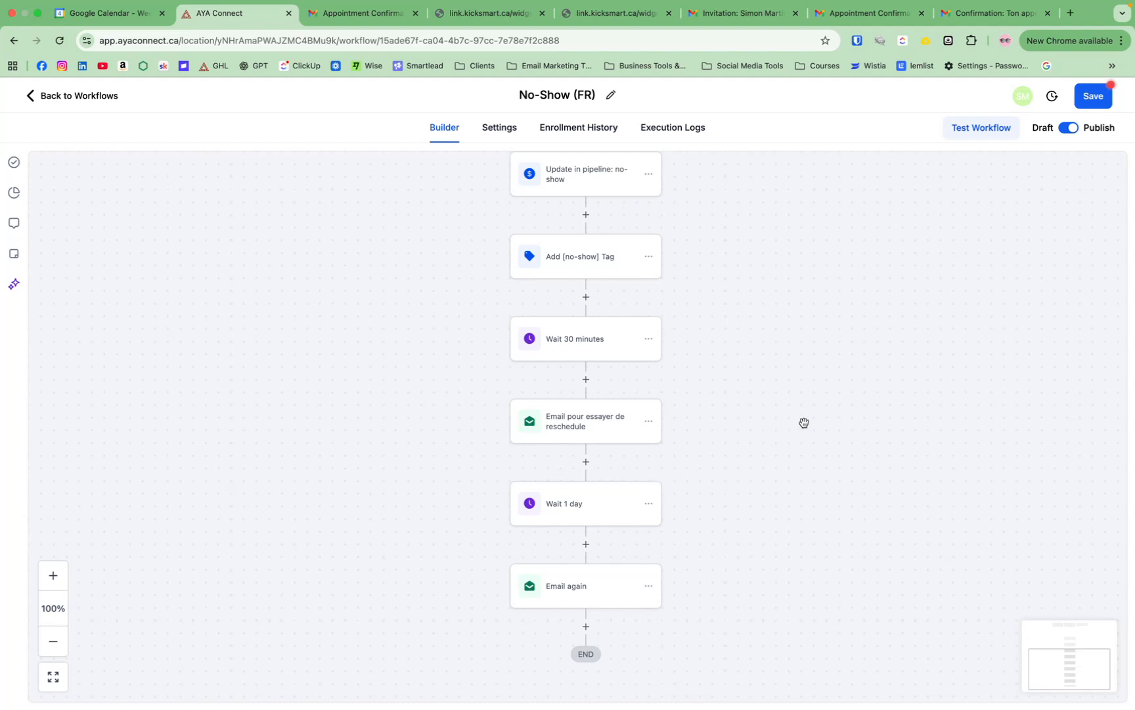
# - Inspect the time delay settings of the "Wait 1 day" action and close it without changes
pyautogui.click(610, 505)
pyautogui.scroll(1, 390, 395)
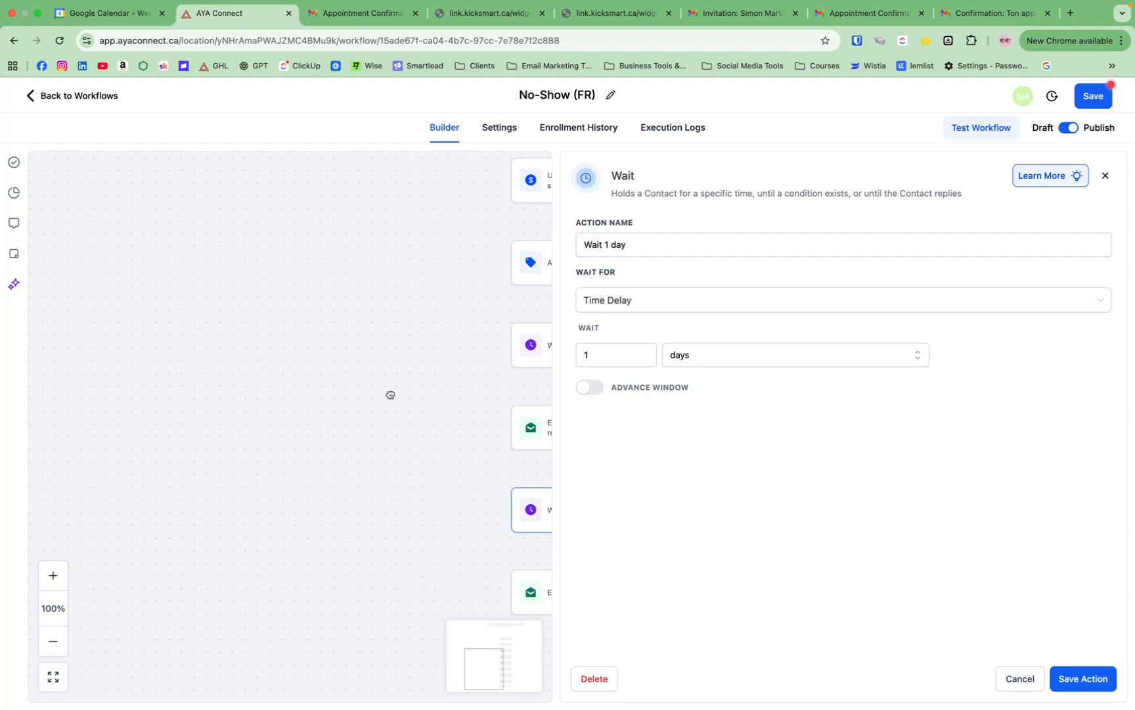
pyautogui.click(1105, 176)
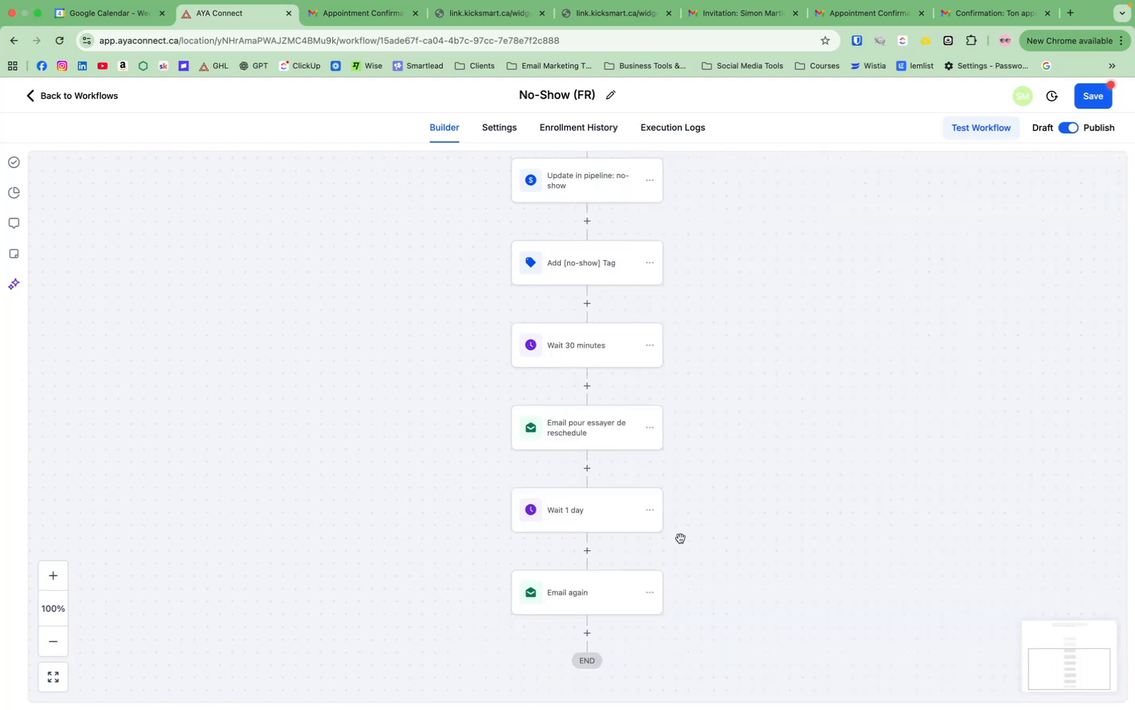
# - Review the subject and full message of the "Email again" action and save it
pyautogui.click(608, 595)
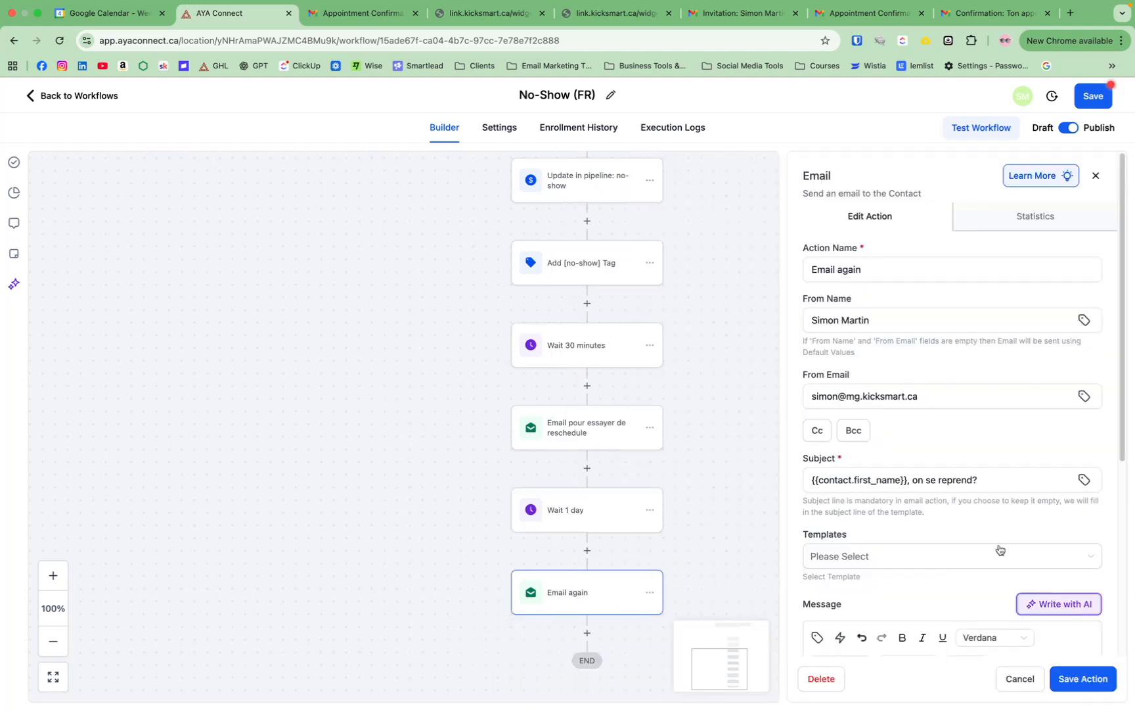
pyautogui.scroll(-3, 913, 474)
pyautogui.click(811, 380)
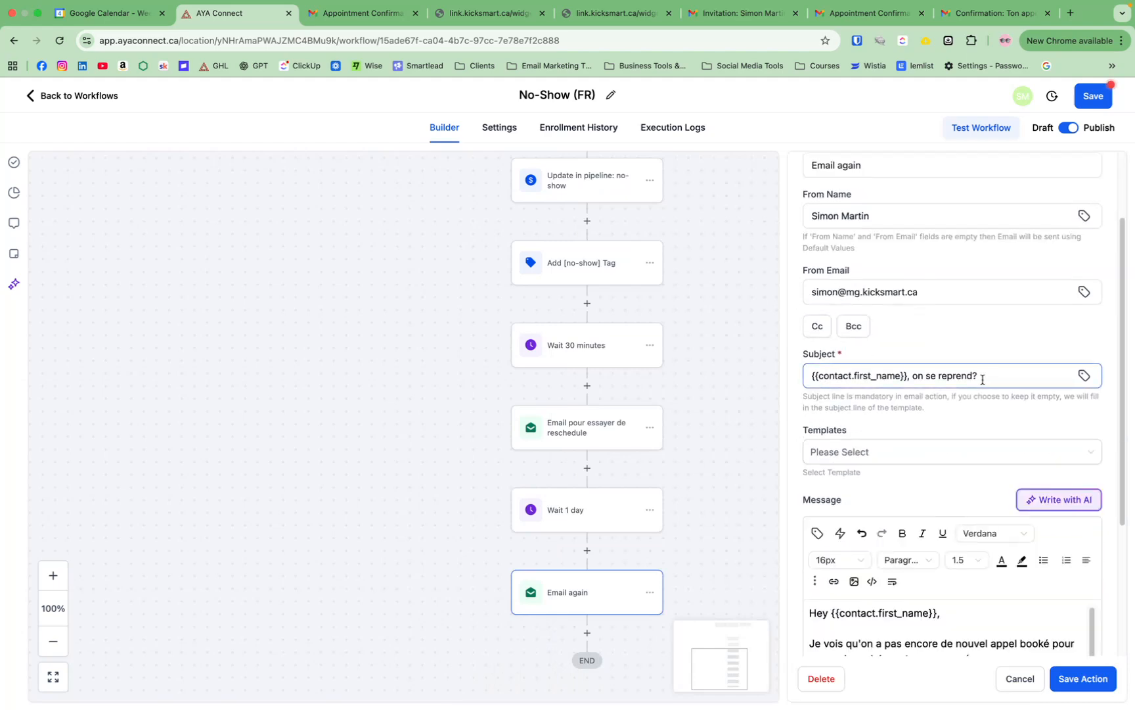
pyautogui.scroll(-5, 982, 382)
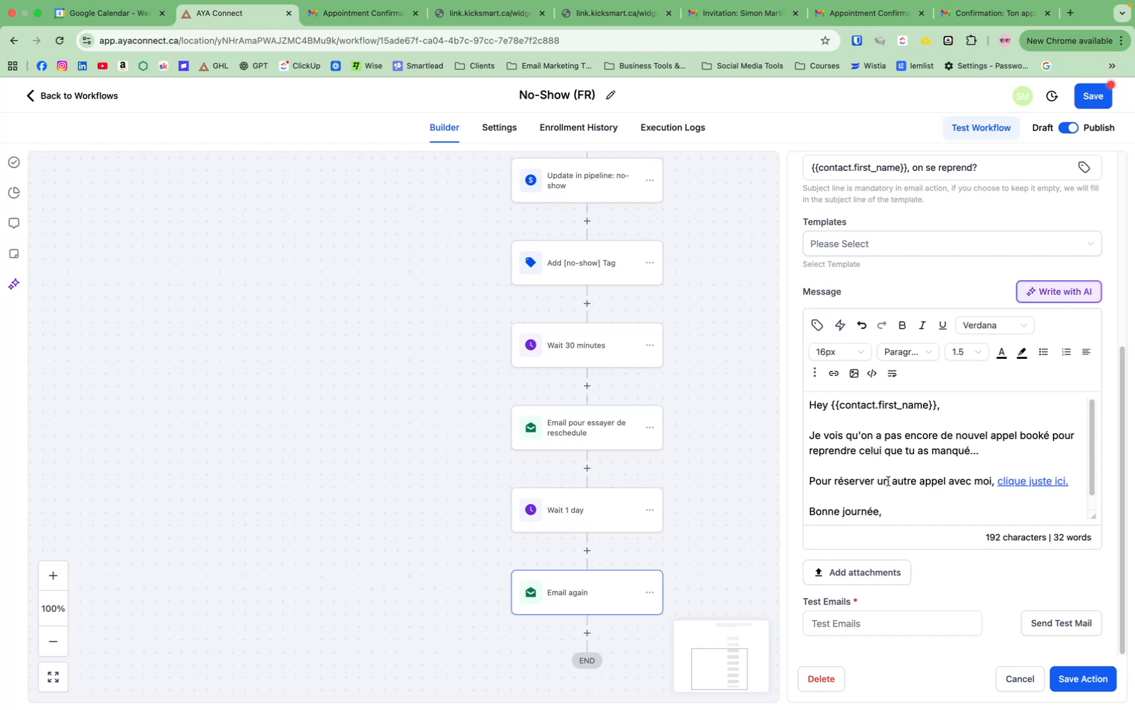
pyautogui.scroll(-1, 995, 486)
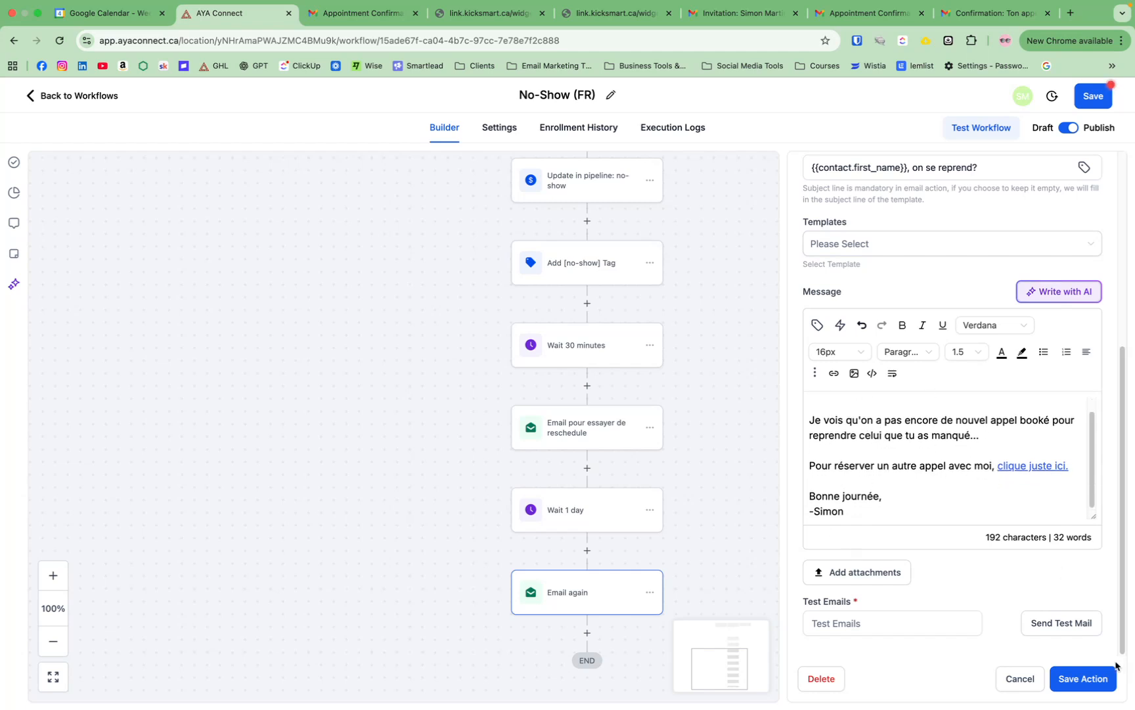
pyautogui.click(1084, 678)
# - Save the "No-Show (FR)" workflow and open "{3} Booked a call (FR)" from the Appointments automations folder to look over its actions
pyautogui.click(1091, 107)
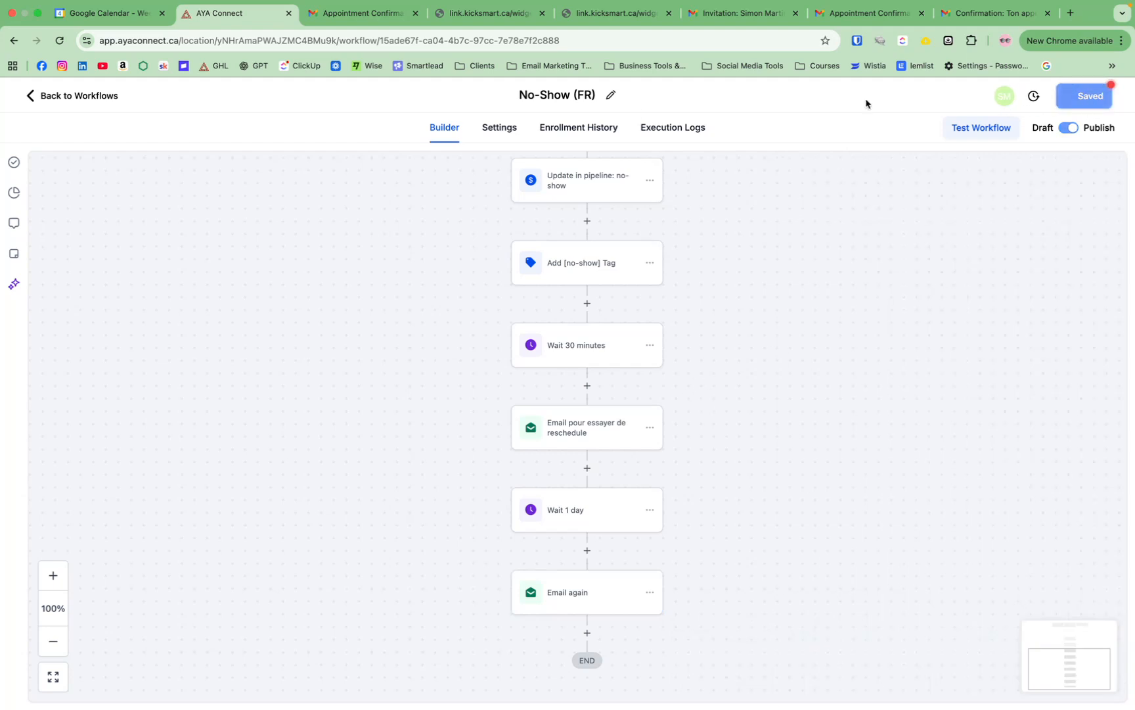
pyautogui.click(65, 97)
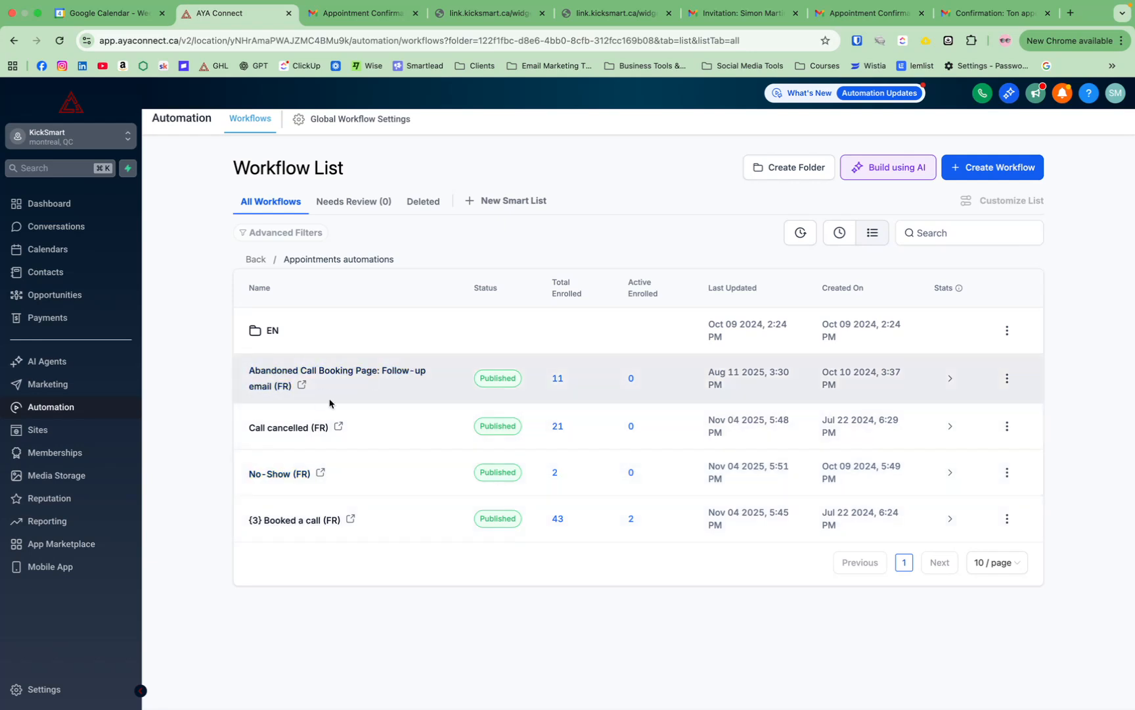
pyautogui.click(294, 527)
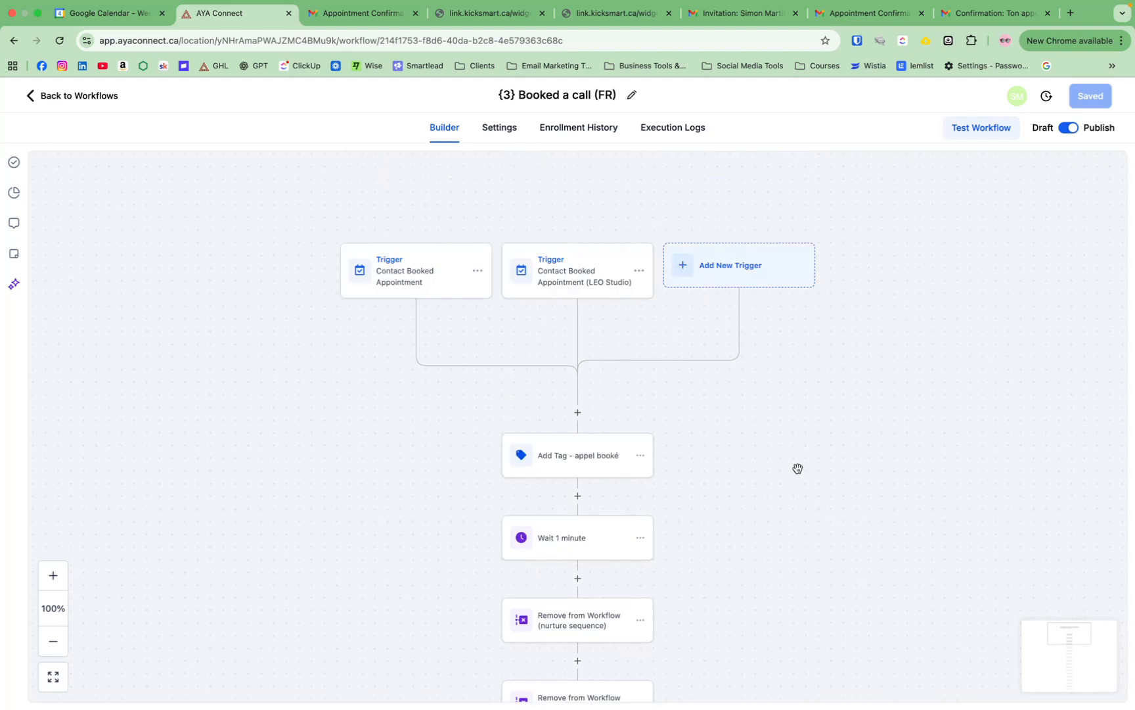
pyautogui.scroll(-10, 811, 466)
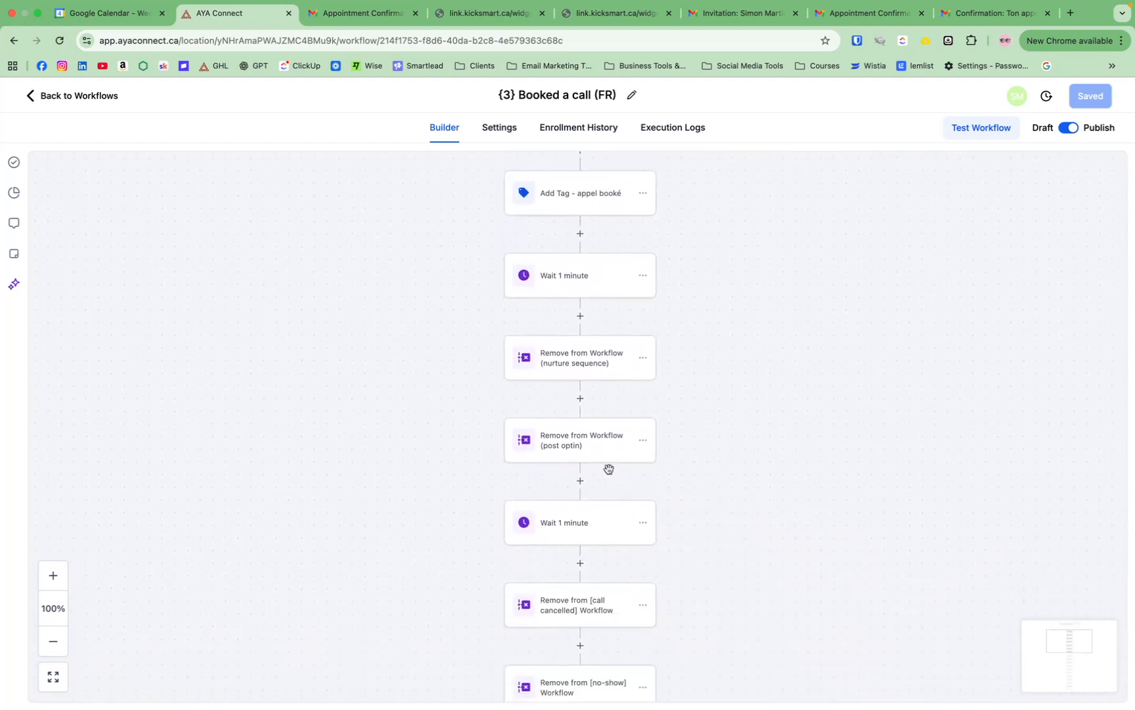
pyautogui.scroll(-3, 592, 453)
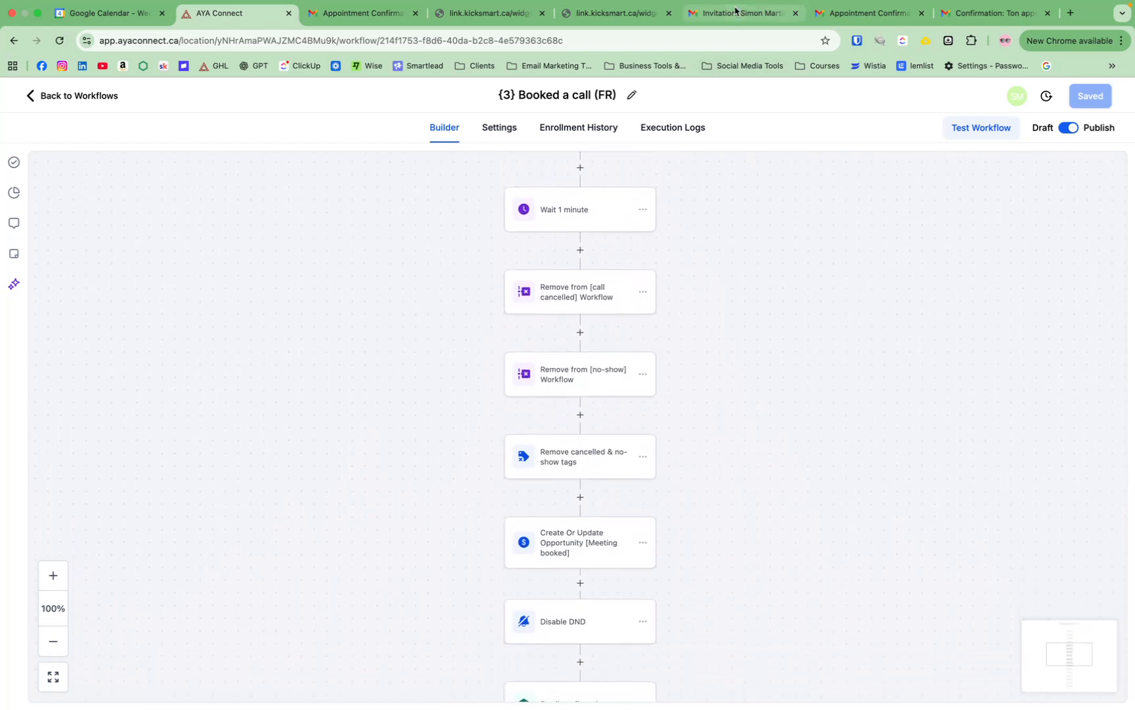
# - Switch to Gmail to check the invitation, appointment and "Ton appel est booké!" confirmation emails, and return to AYA Connect
pyautogui.click(735, 12)
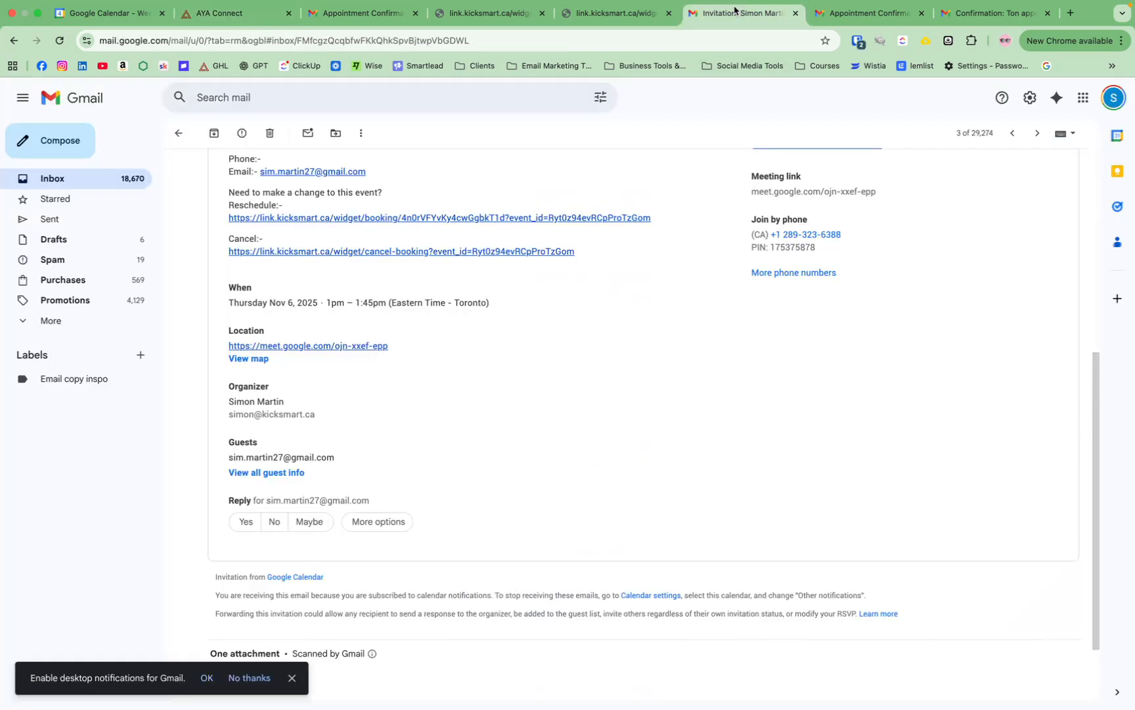
pyautogui.click(863, 10)
pyautogui.click(954, 15)
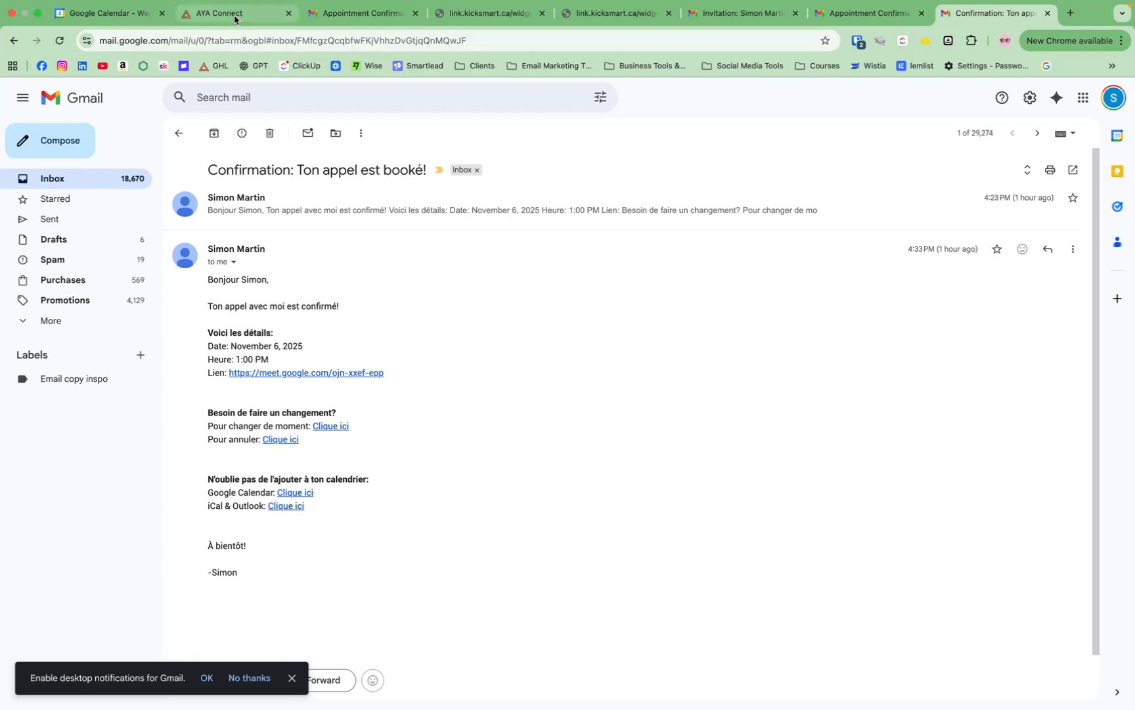
pyautogui.click(259, 14)
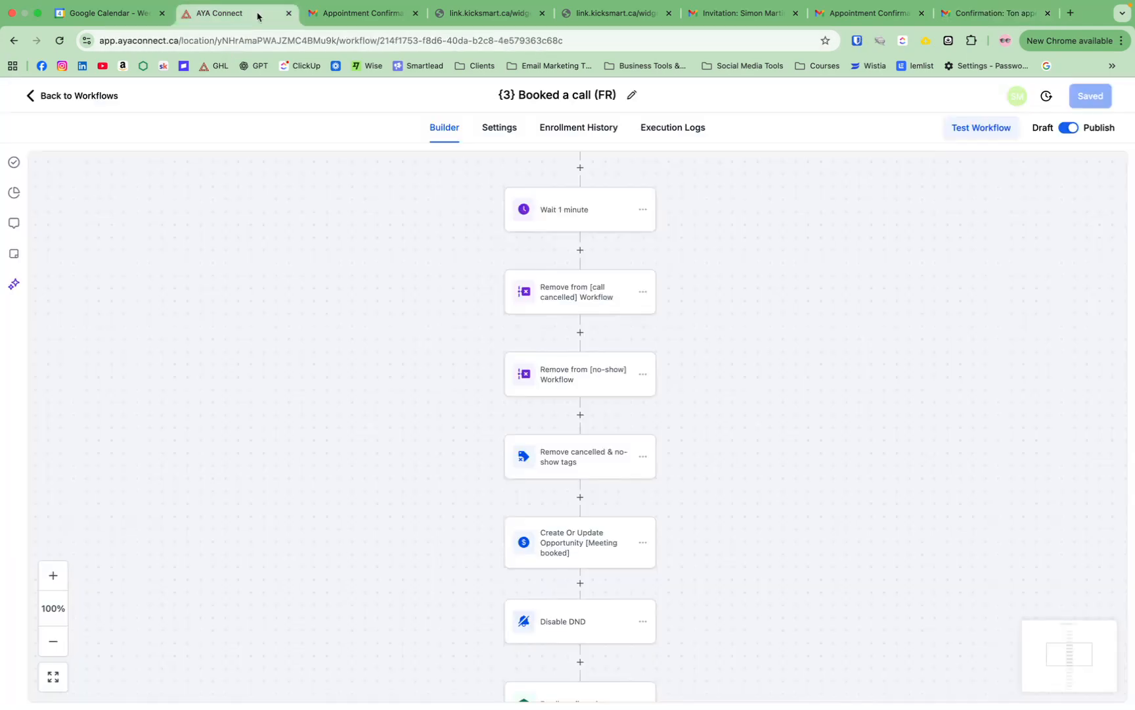
# - Return to the Appointments automations workflow list and switch to the public booking page for the "Appel découverte" calendar
pyautogui.click(57, 96)
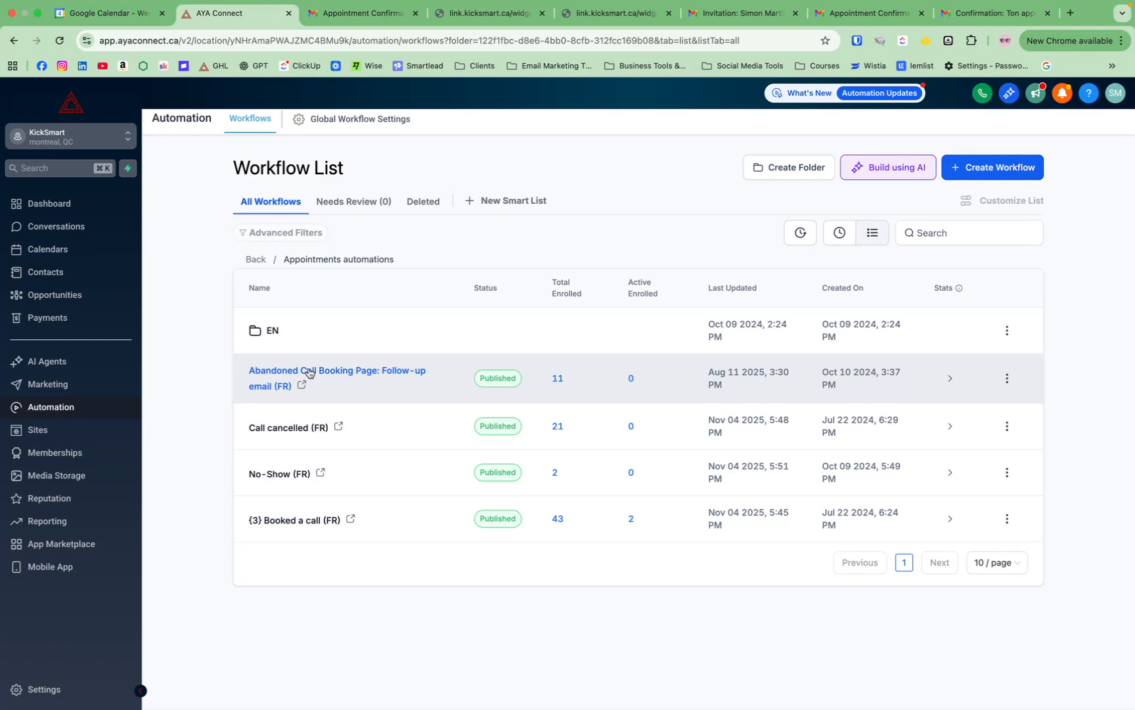
pyautogui.click(489, 13)
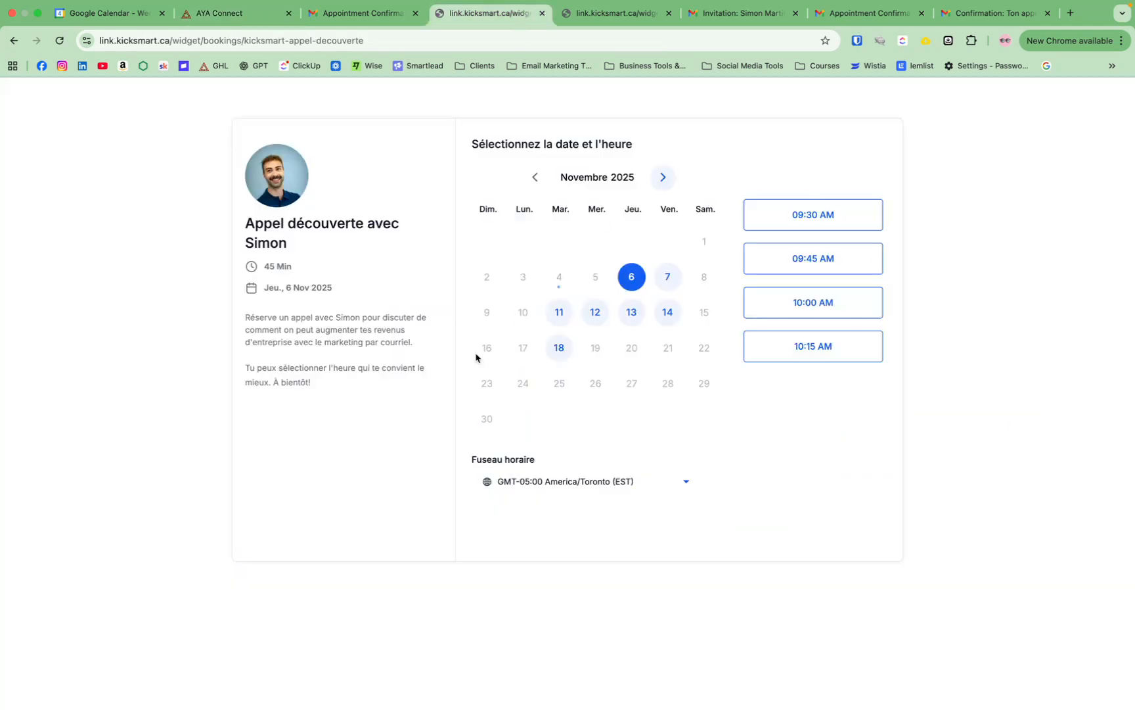
# - Switch to AYA Connect, open the "Abandoned Call Booking Page: Follow-up email (FR)" workflow, and review and save its "Call booking page = viewed" trigger
pyautogui.click(250, 19)
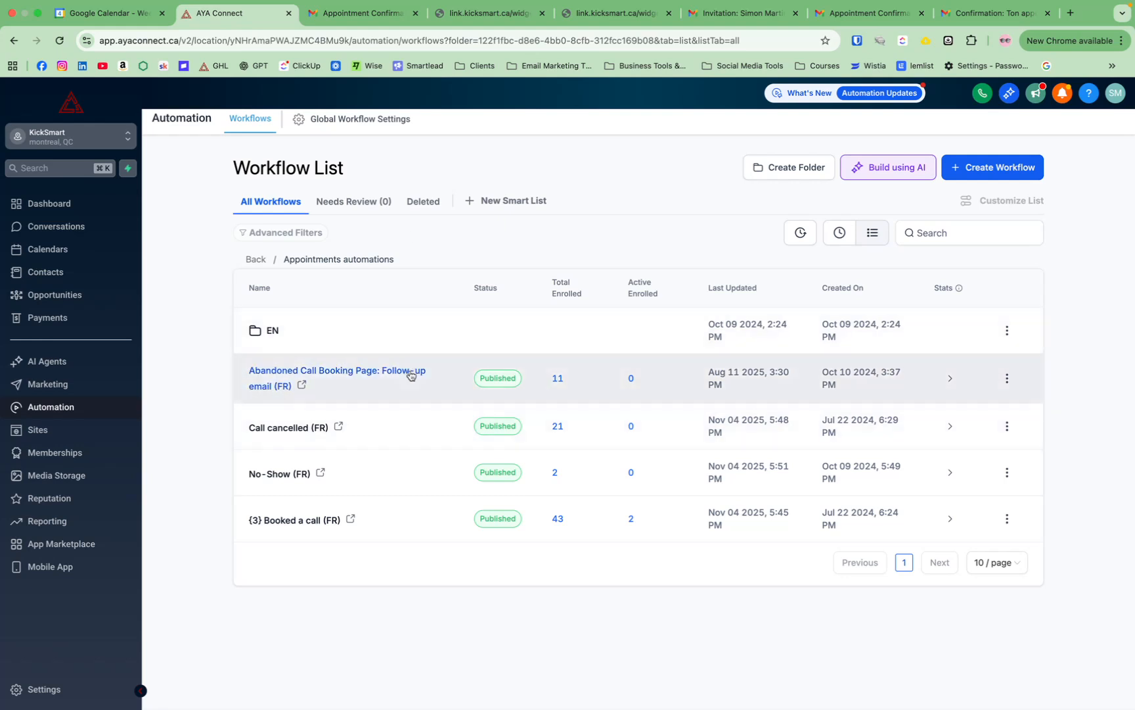
pyautogui.click(308, 379)
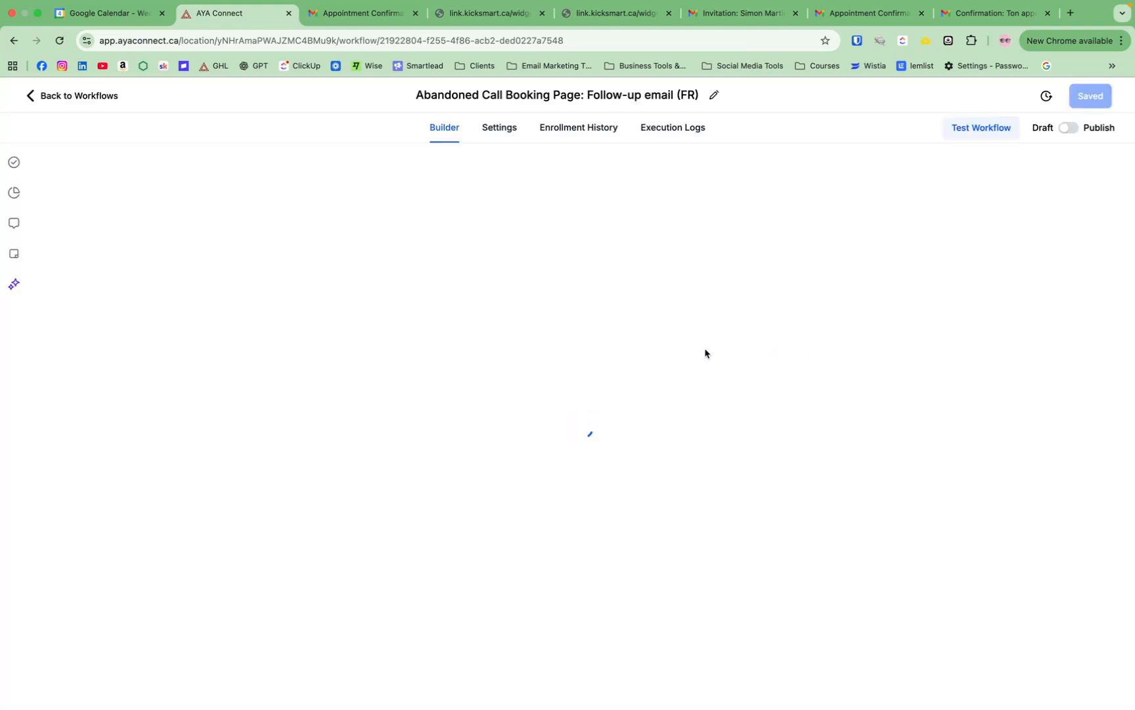
pyautogui.scroll(3, 770, 378)
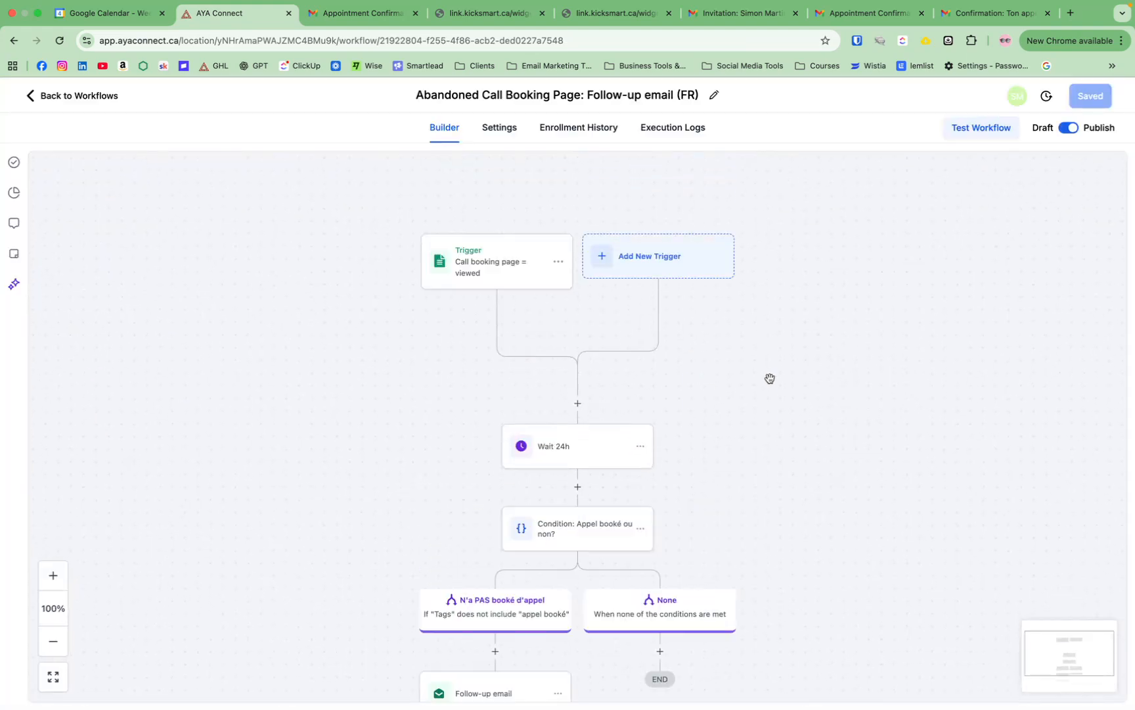
pyautogui.click(507, 275)
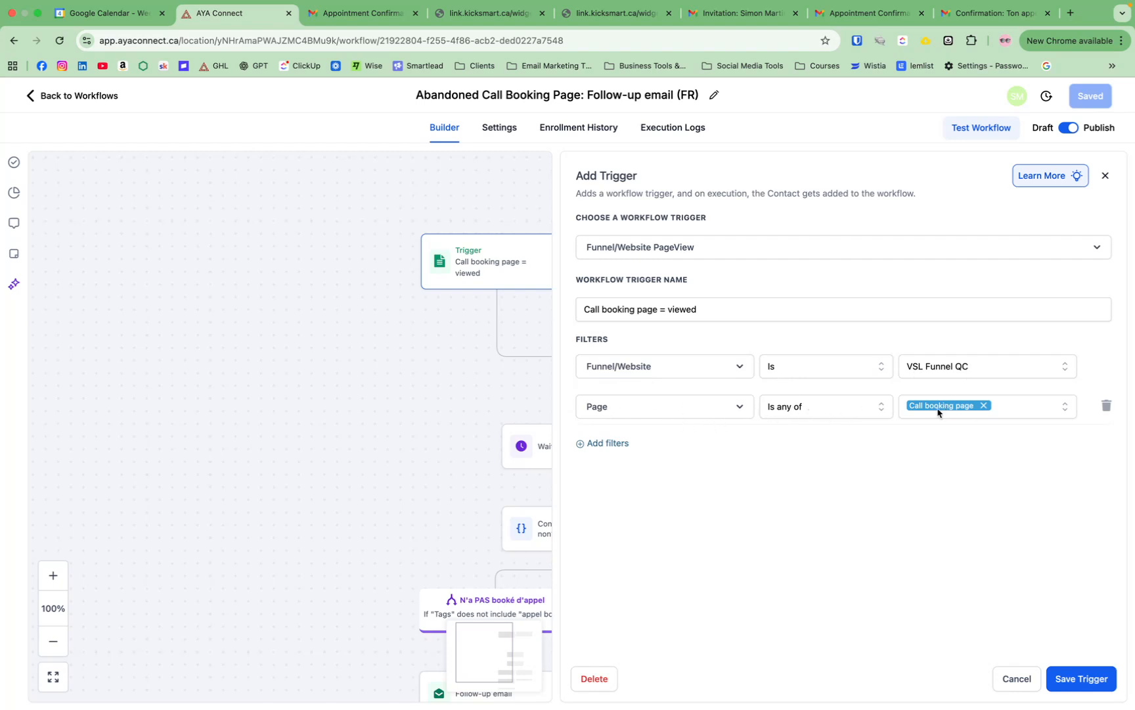
pyautogui.click(1075, 677)
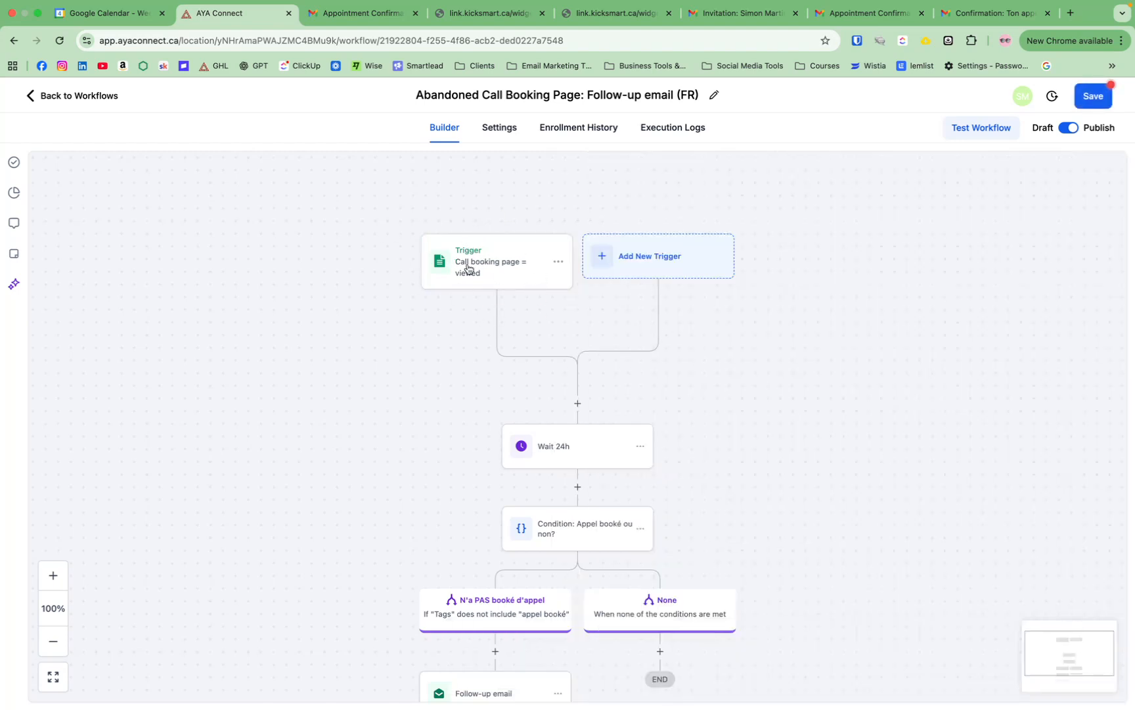
pyautogui.click(497, 263)
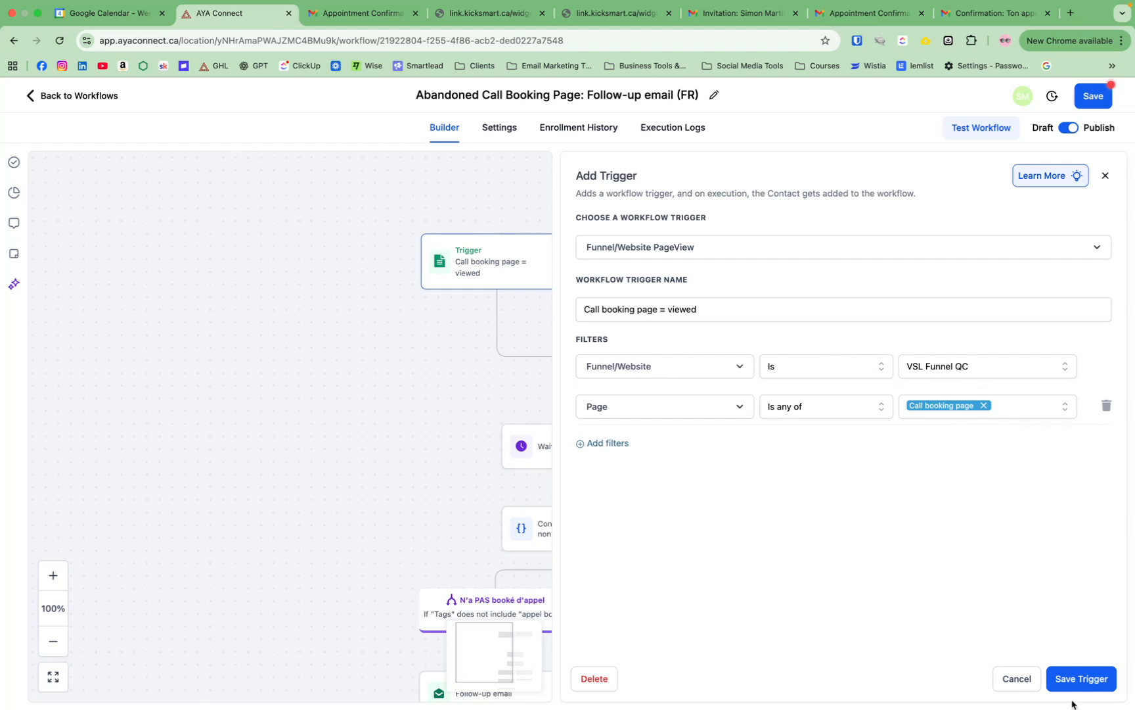
pyautogui.click(1065, 680)
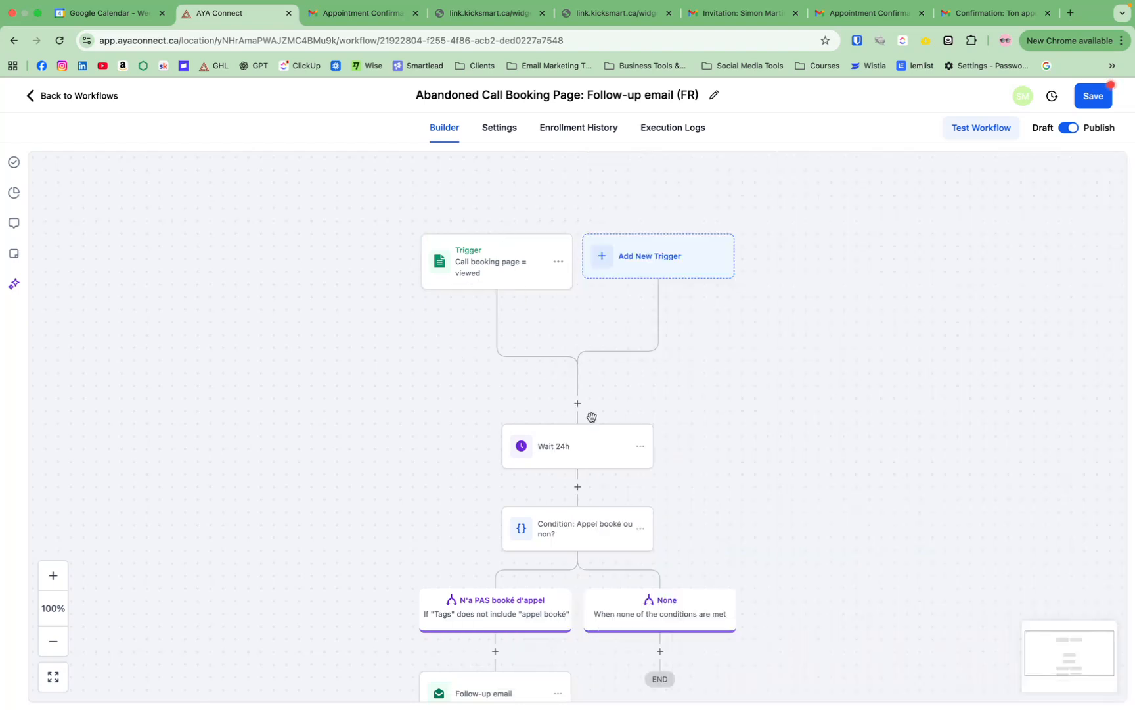
# - Look over the "Wait 24h" action and the "Appel booké ou non?" condition, then check the public booking page and return to the workflow
pyautogui.click(593, 462)
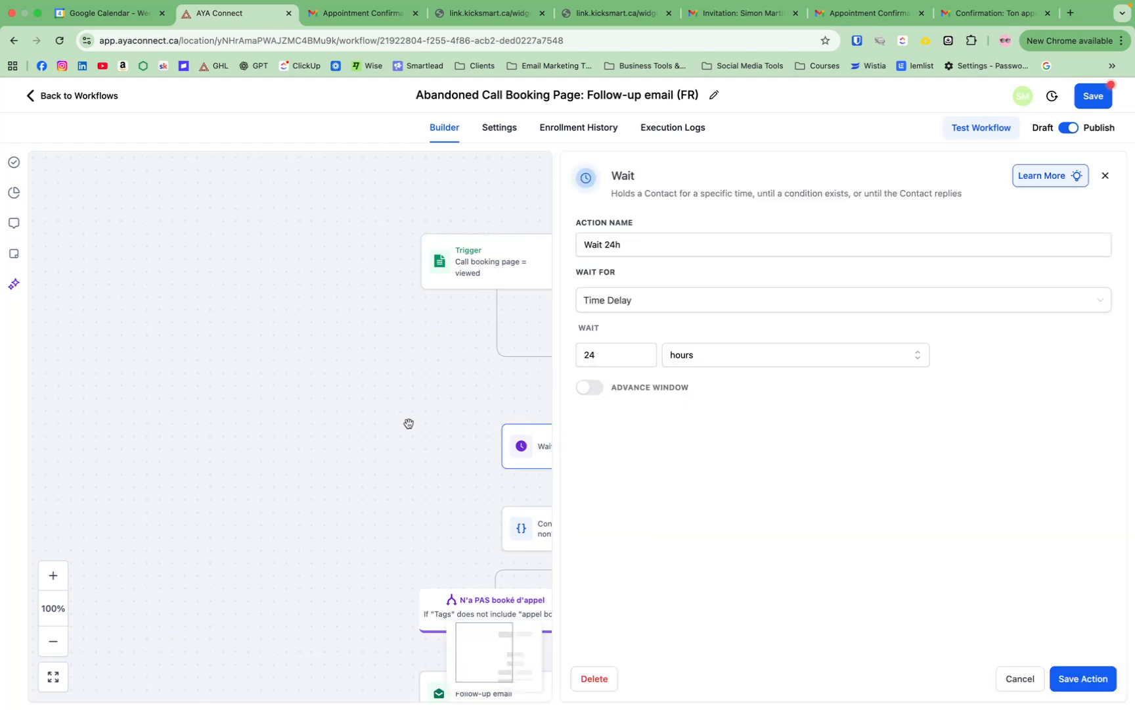
pyautogui.scroll(-2, 435, 428)
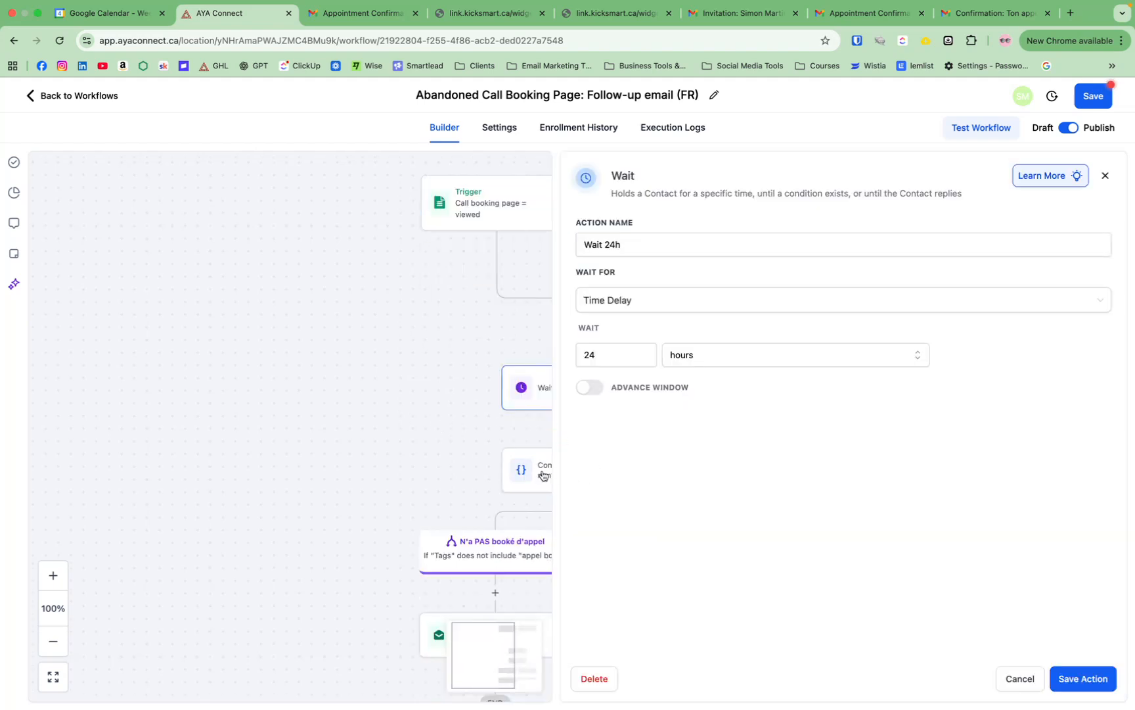
pyautogui.click(547, 473)
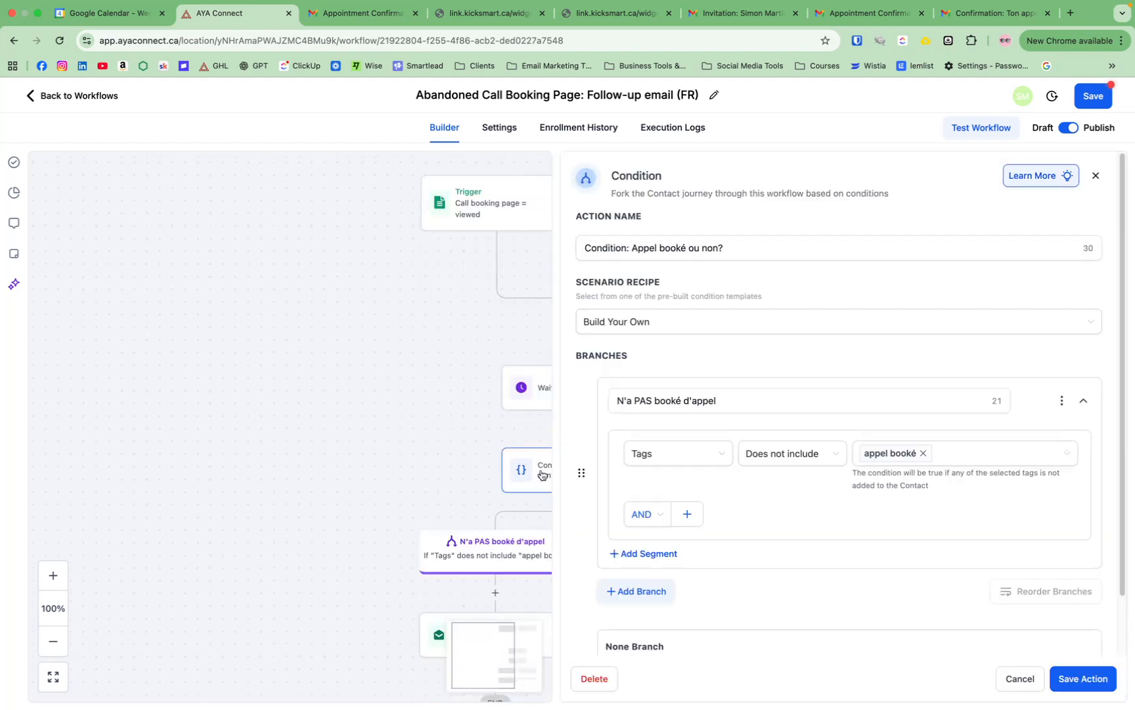
pyautogui.click(1096, 176)
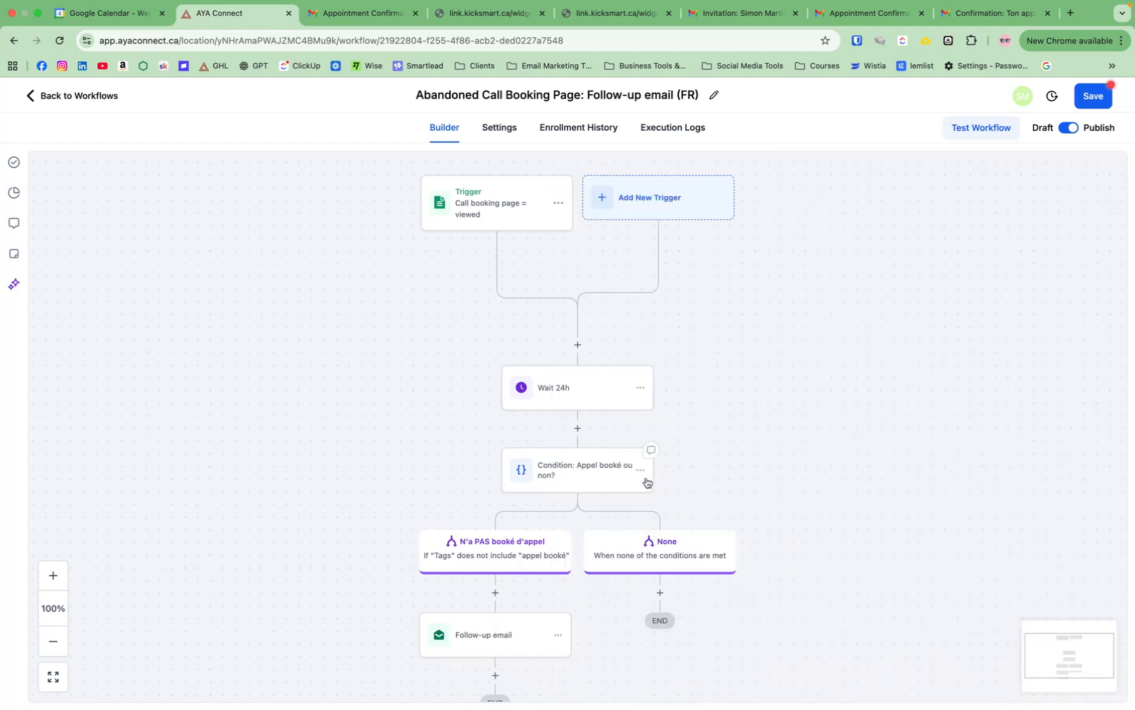
pyautogui.click(464, 23)
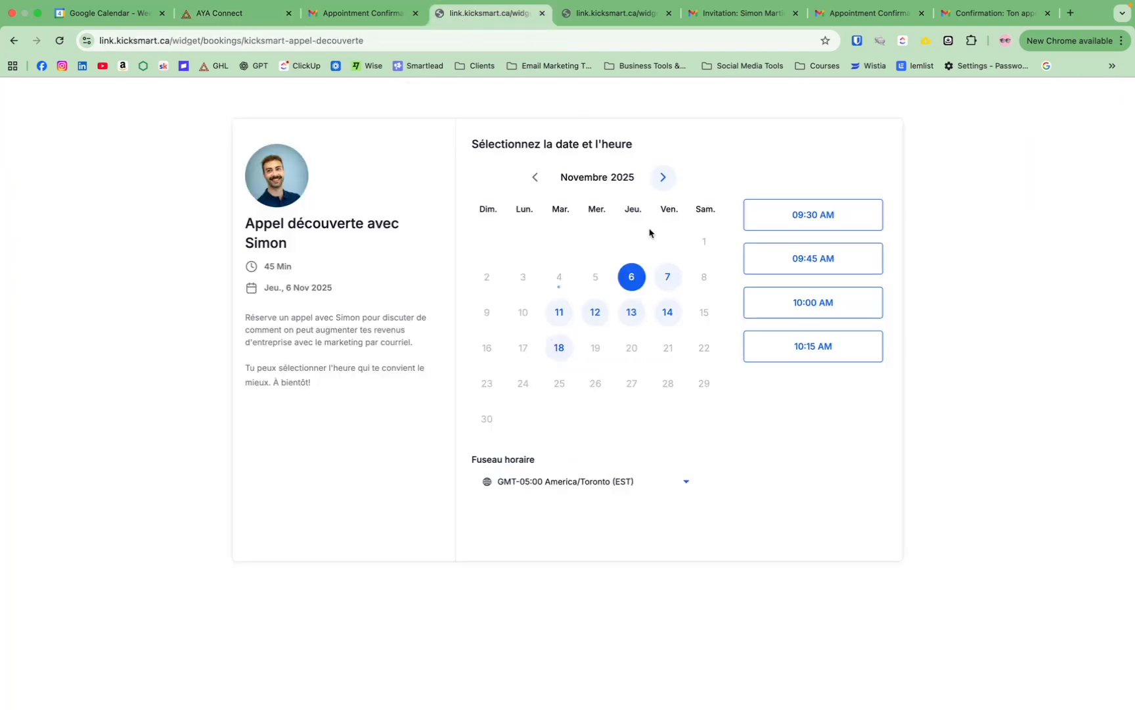
pyautogui.click(241, 20)
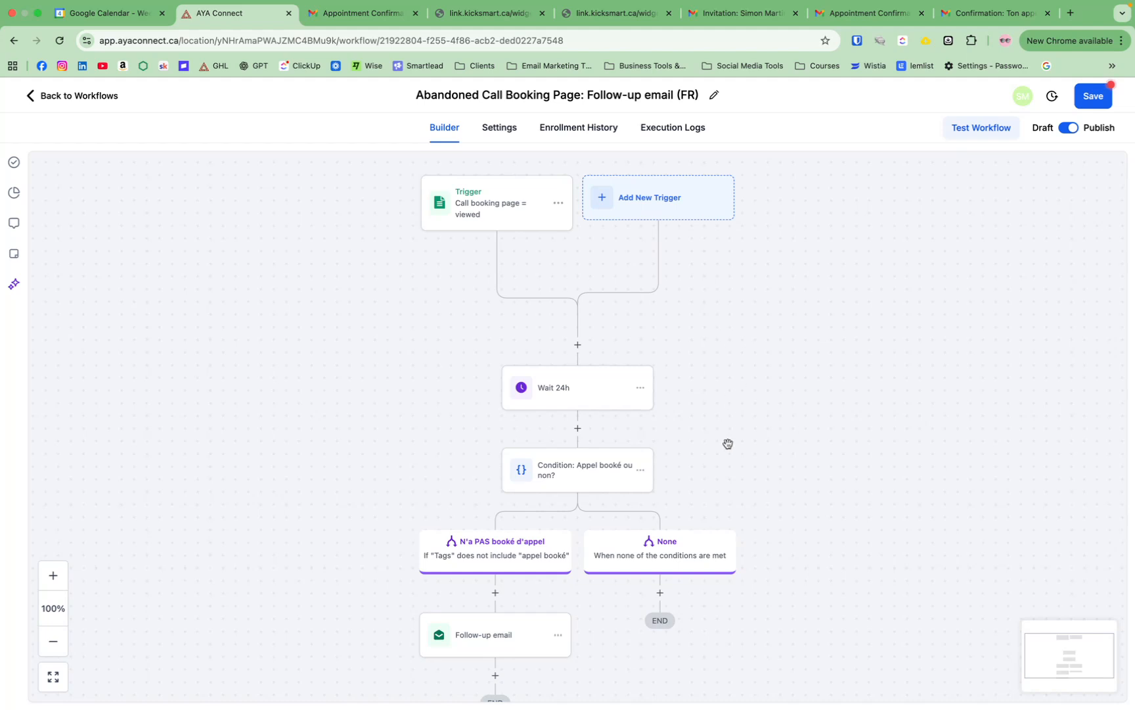
pyautogui.scroll(-2, 728, 444)
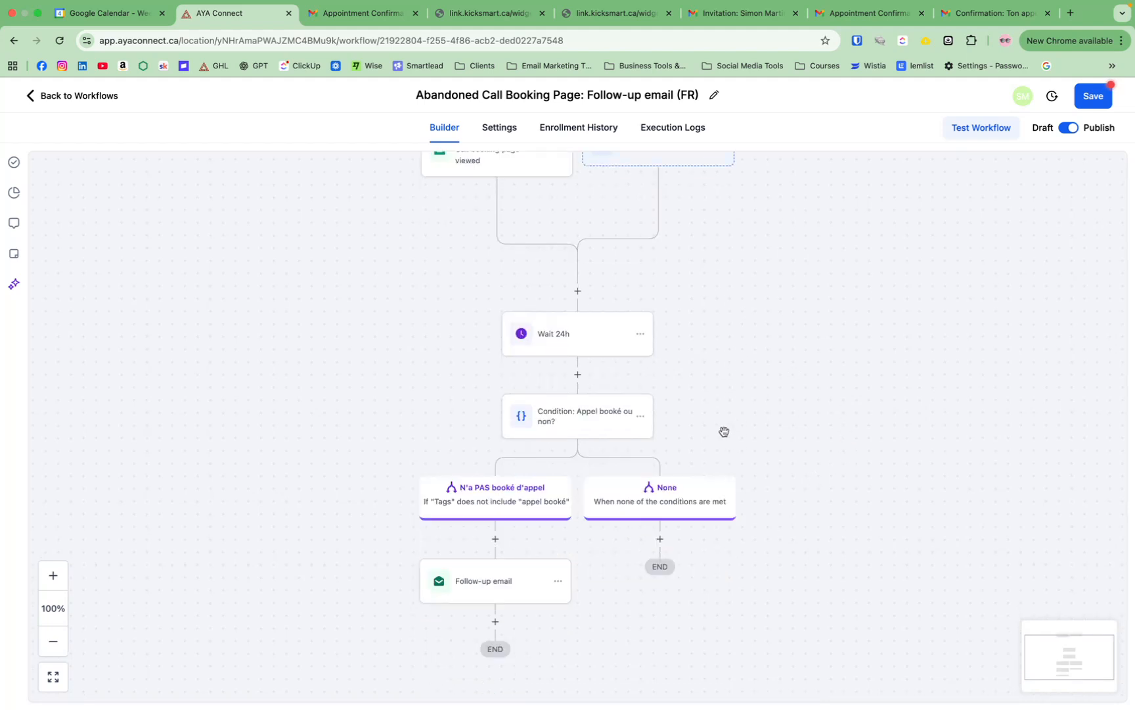
# - Review the "N'a PAS booké d'appel" and None branches of the "Appel booké ou non?" condition and save the action
pyautogui.click(596, 429)
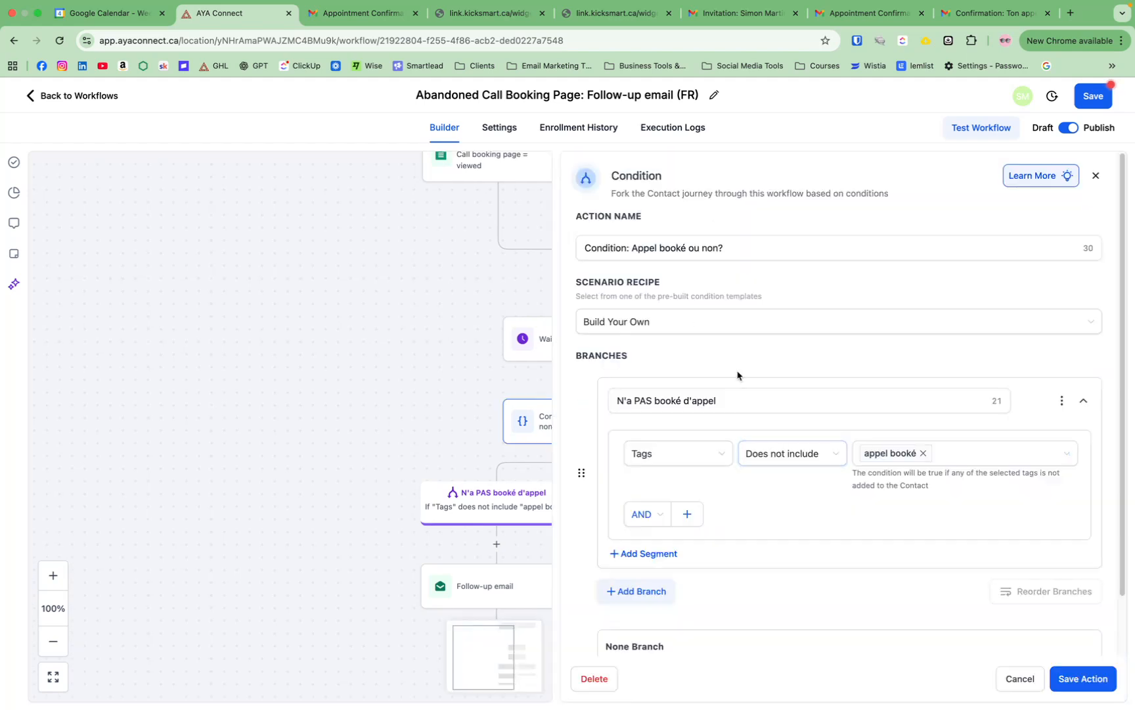
pyautogui.scroll(-2, 882, 404)
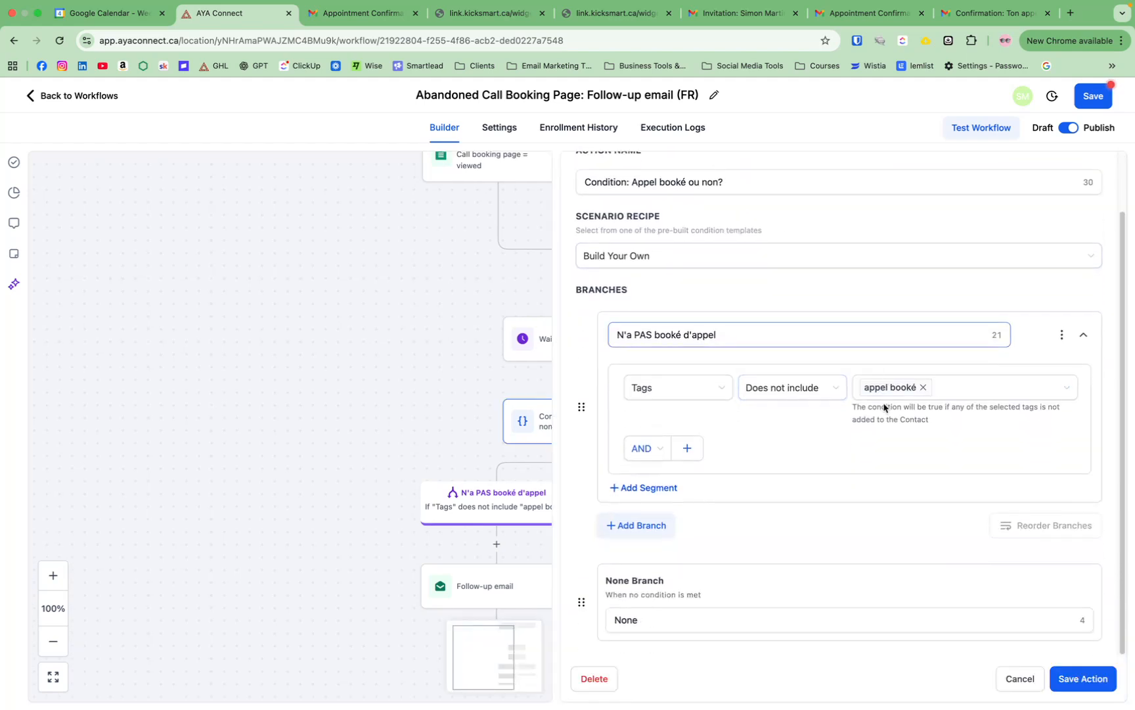
pyautogui.scroll(2, 874, 410)
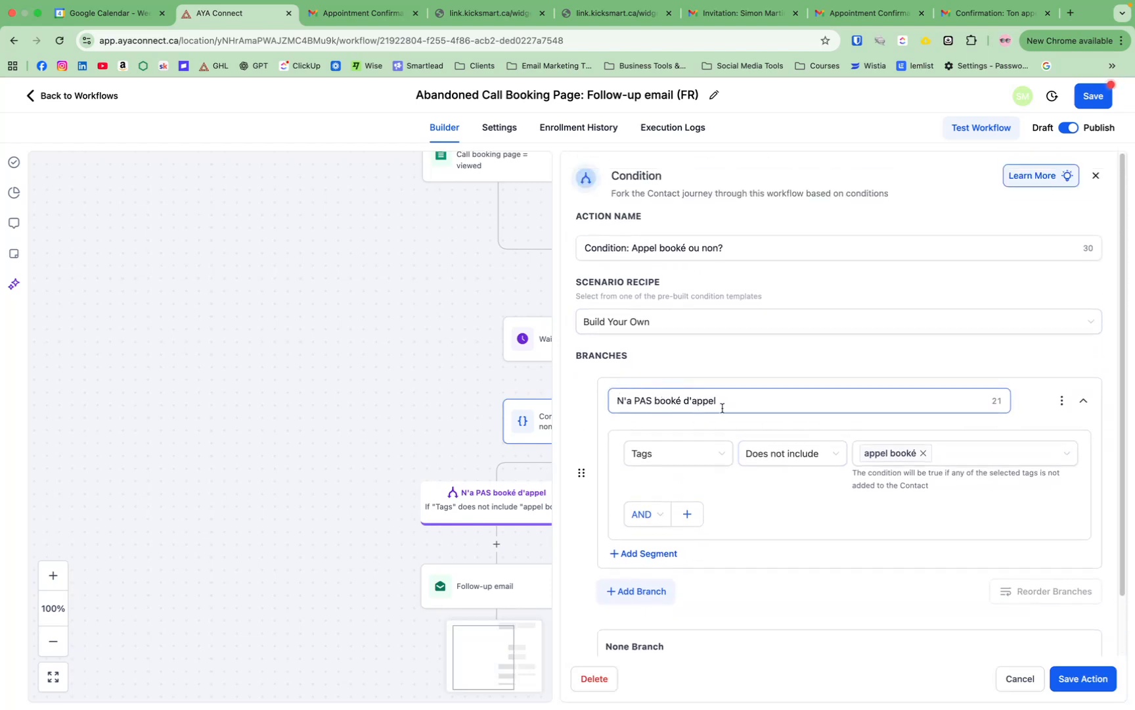
pyautogui.scroll(-1, 729, 418)
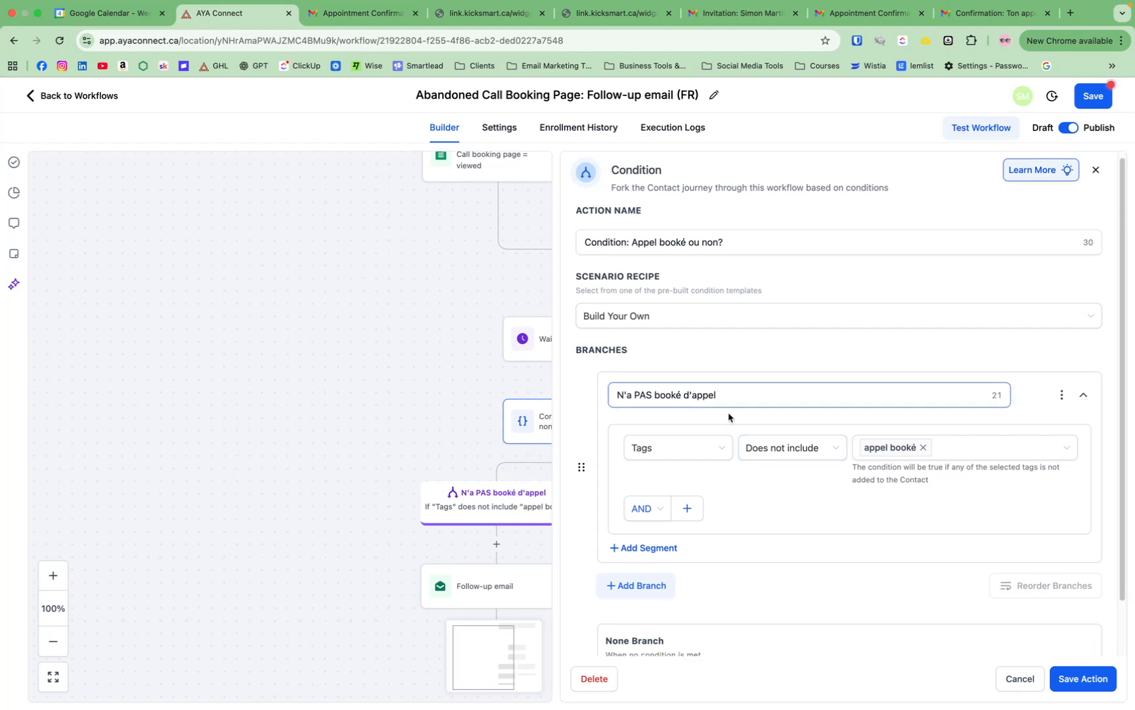
pyautogui.scroll(-1, 723, 411)
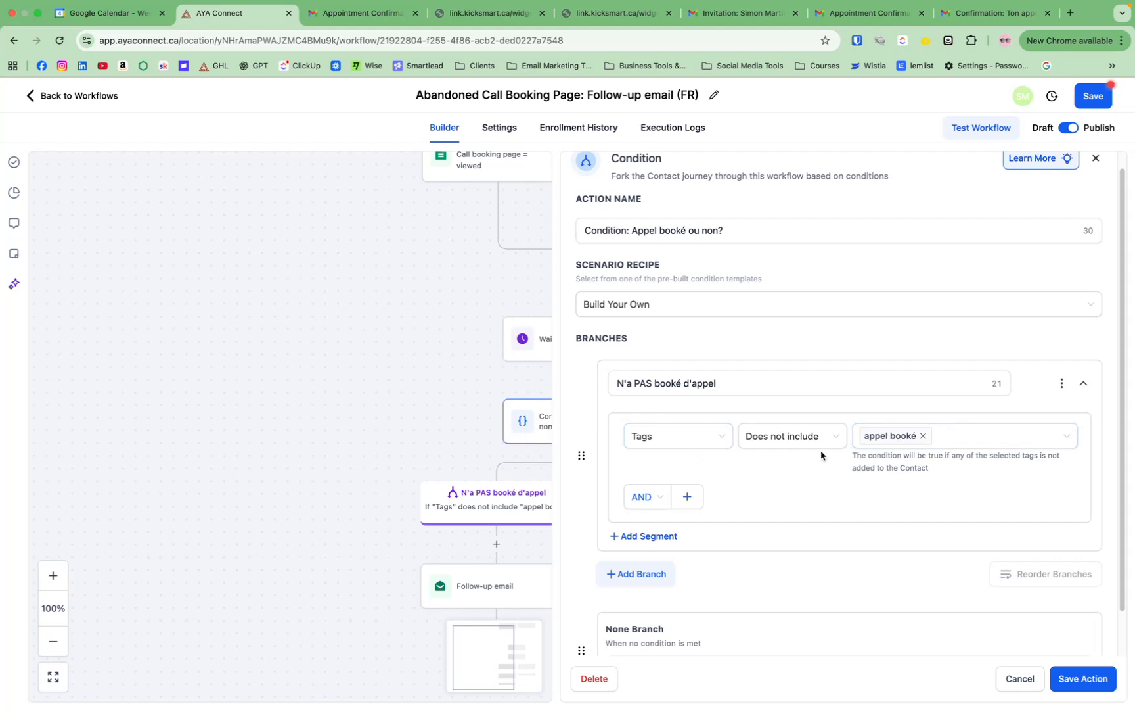
pyautogui.scroll(-2, 755, 483)
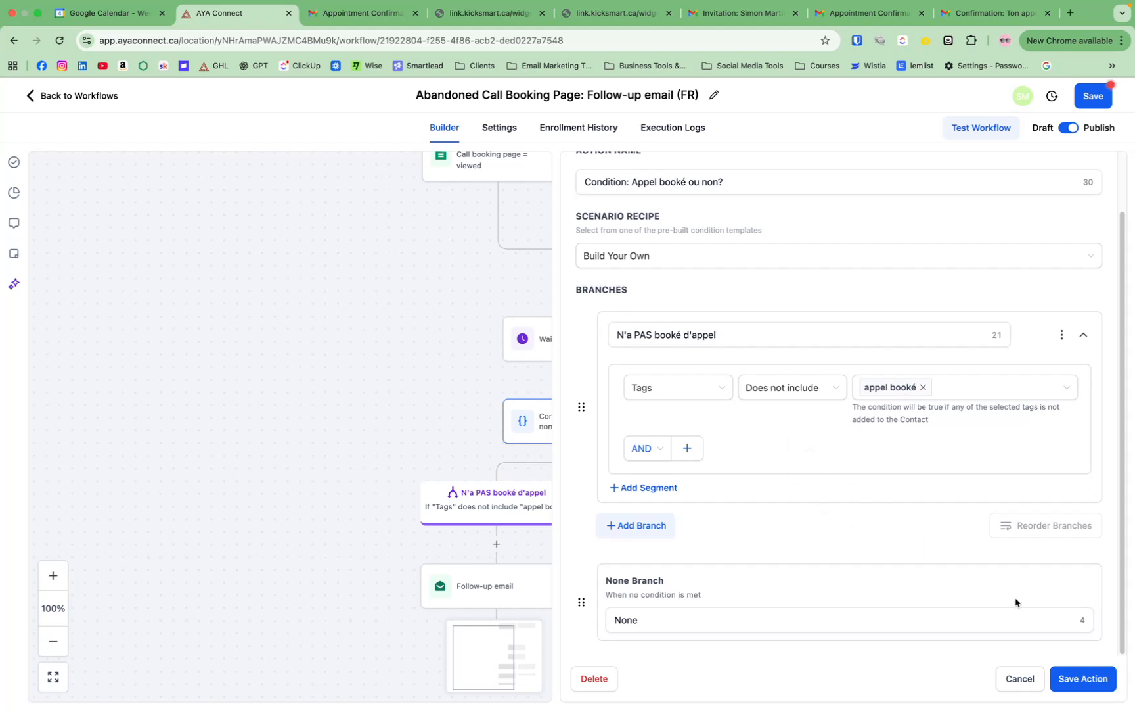
pyautogui.click(1094, 683)
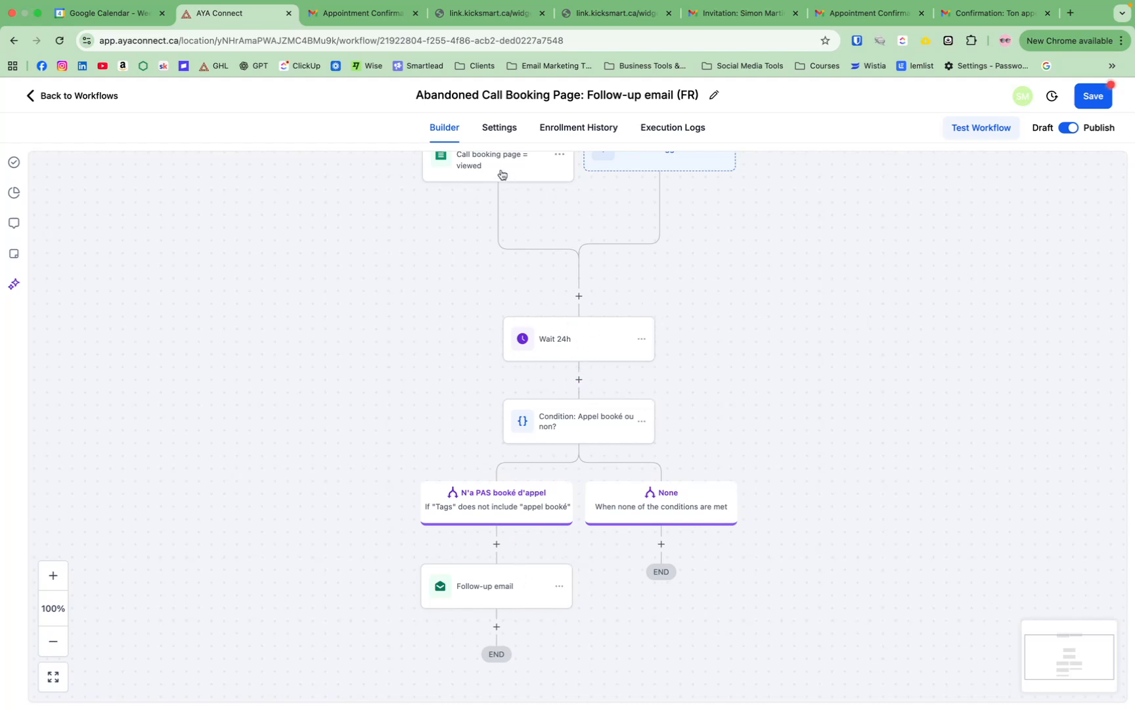
# - Open the "Follow-up email" action and read its sender details, subject and full message down to the signature
pyautogui.click(524, 592)
pyautogui.moveTo(949, 394); pyautogui.dragTo(798, 397)
pyautogui.click(924, 371)
pyautogui.moveTo(896, 316); pyautogui.dragTo(806, 284)
pyautogui.click(894, 285)
pyautogui.scroll(-3, 913, 394)
pyautogui.click(845, 296)
pyautogui.click(836, 294)
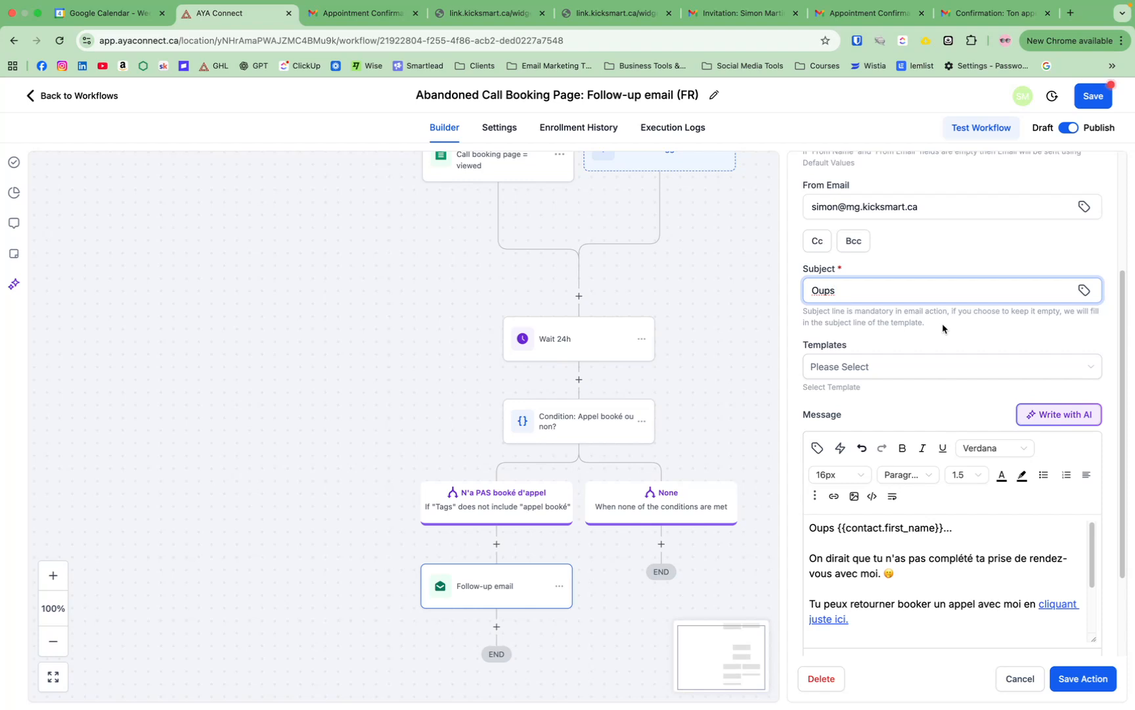
pyautogui.scroll(-1, 943, 328)
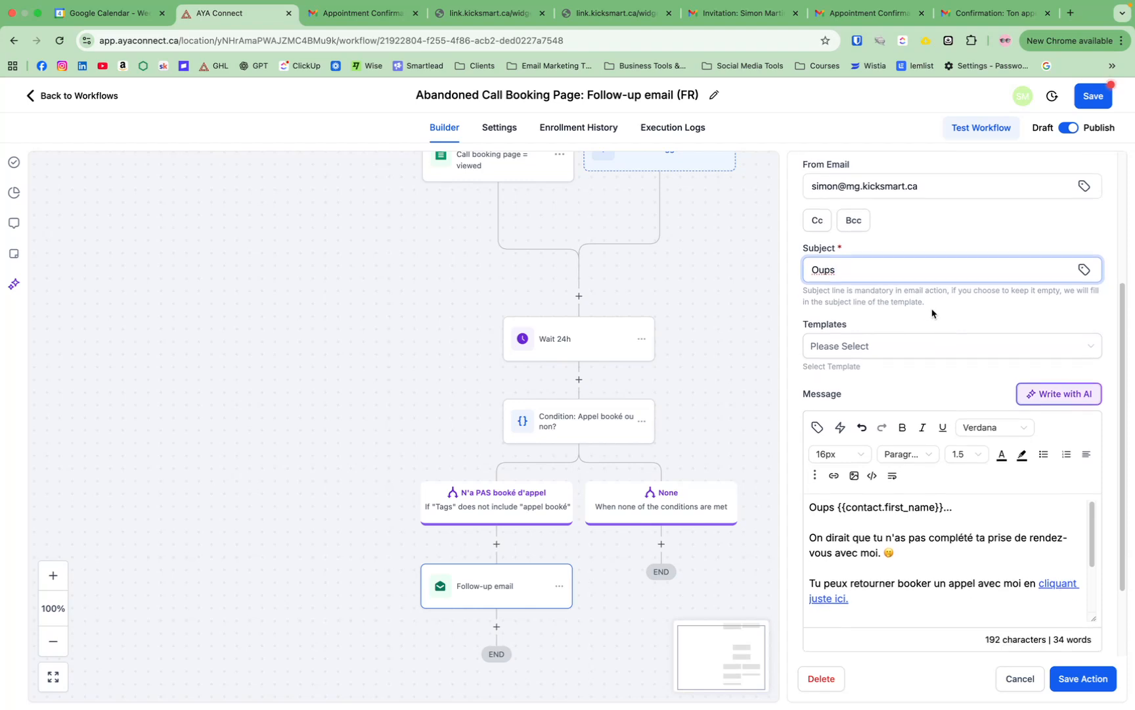
pyautogui.scroll(-3, 931, 310)
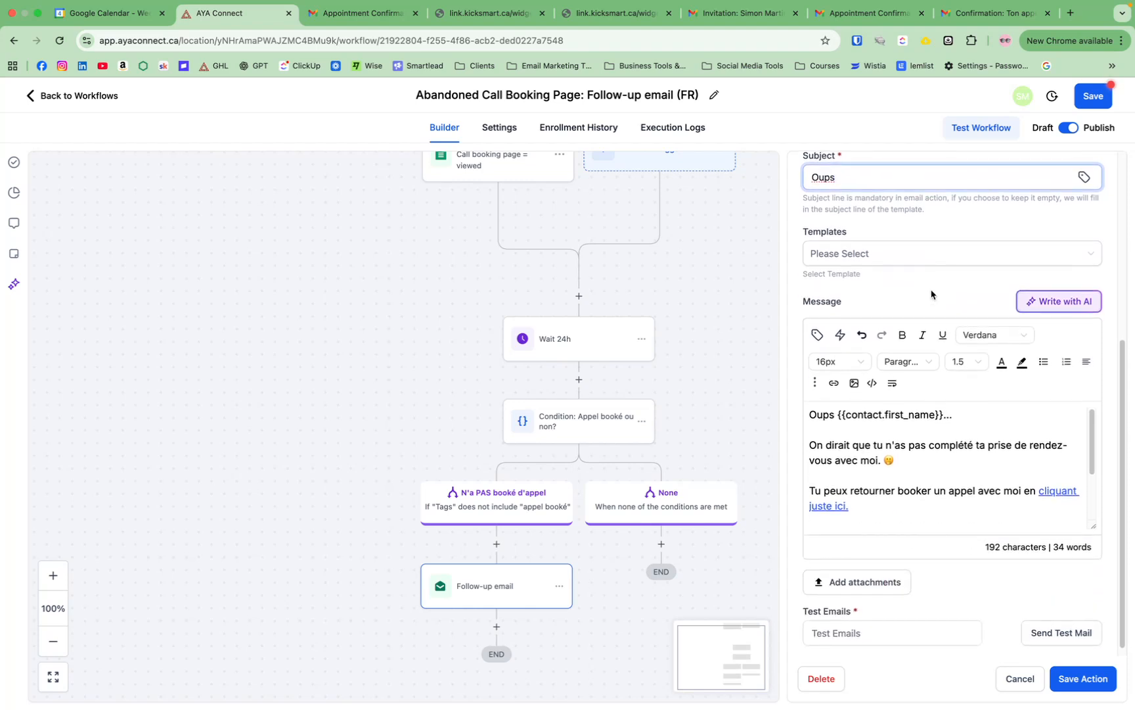
pyautogui.scroll(-1, 932, 295)
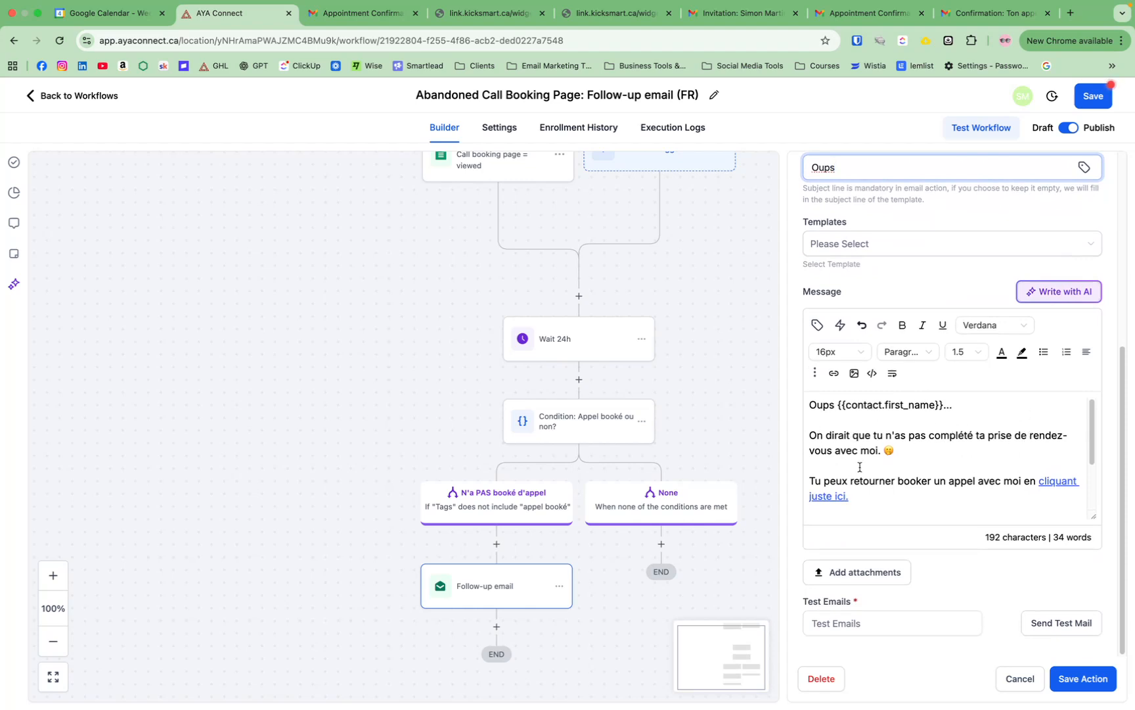
pyautogui.scroll(-3, 1029, 482)
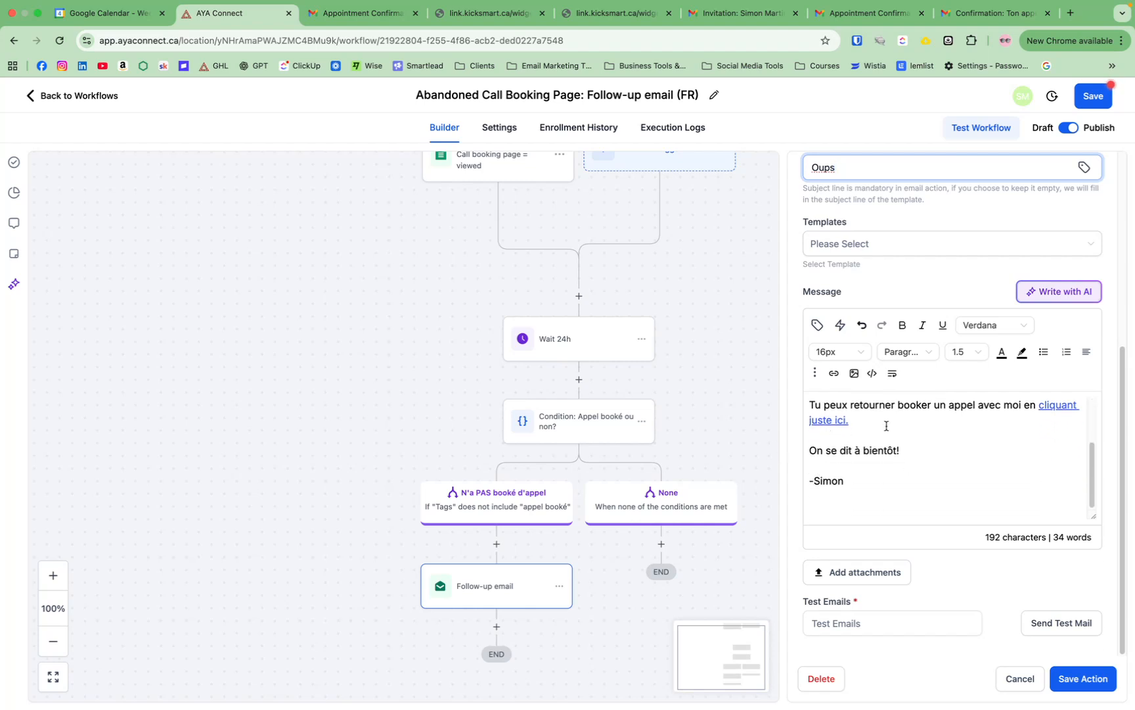
# - Save the "Follow-up email" action and the whole workflow, and go back to the workflow list
pyautogui.click(1093, 684)
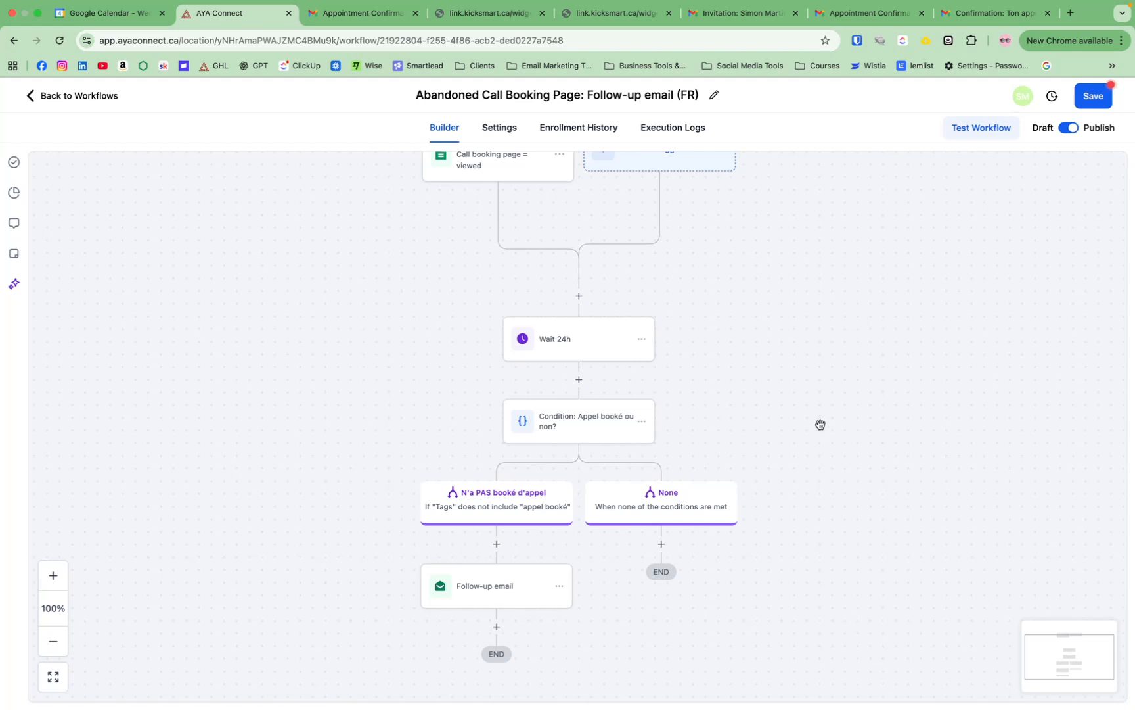
pyautogui.click(1094, 98)
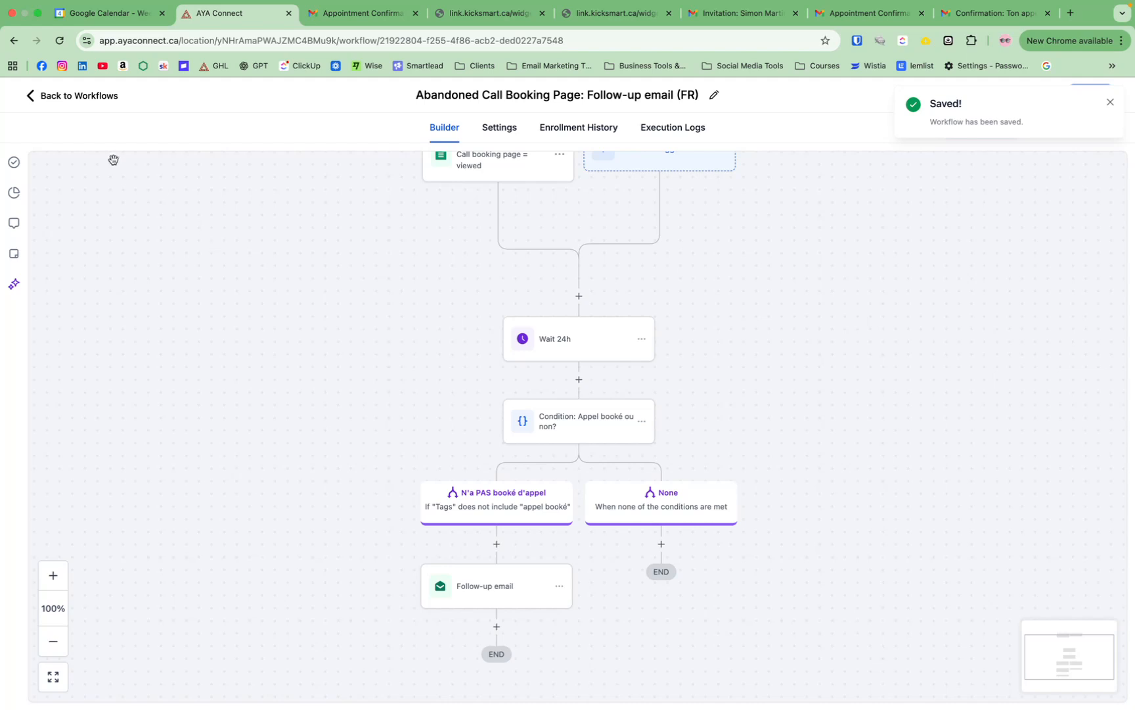
pyautogui.click(97, 98)
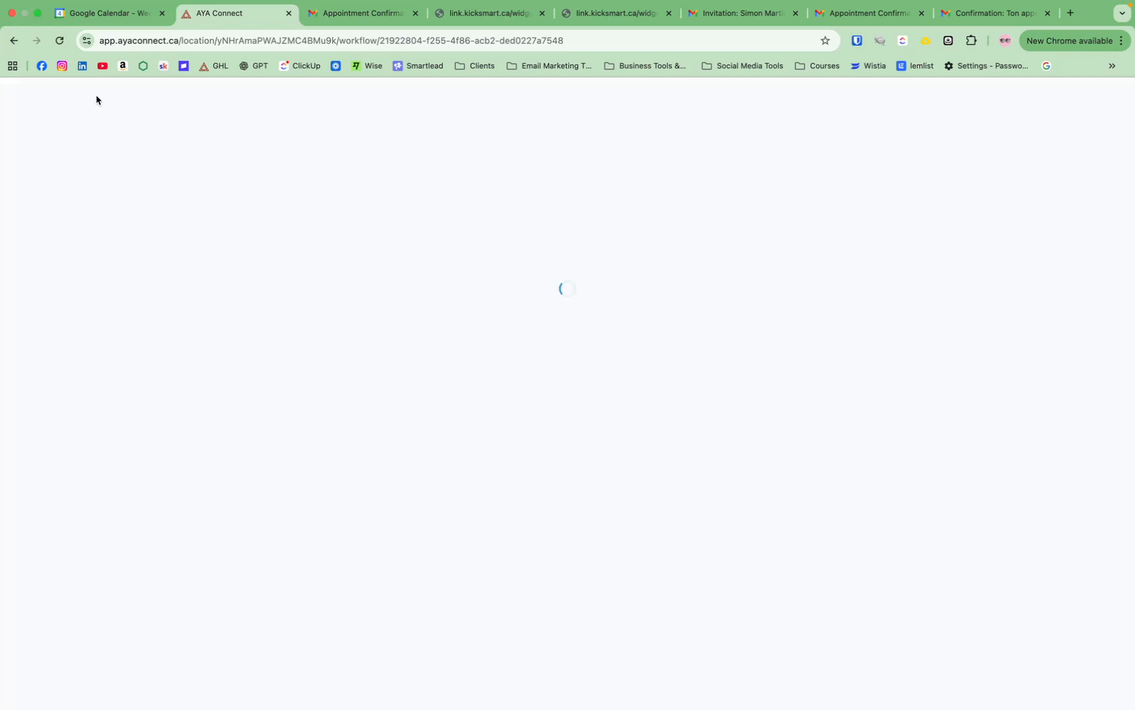